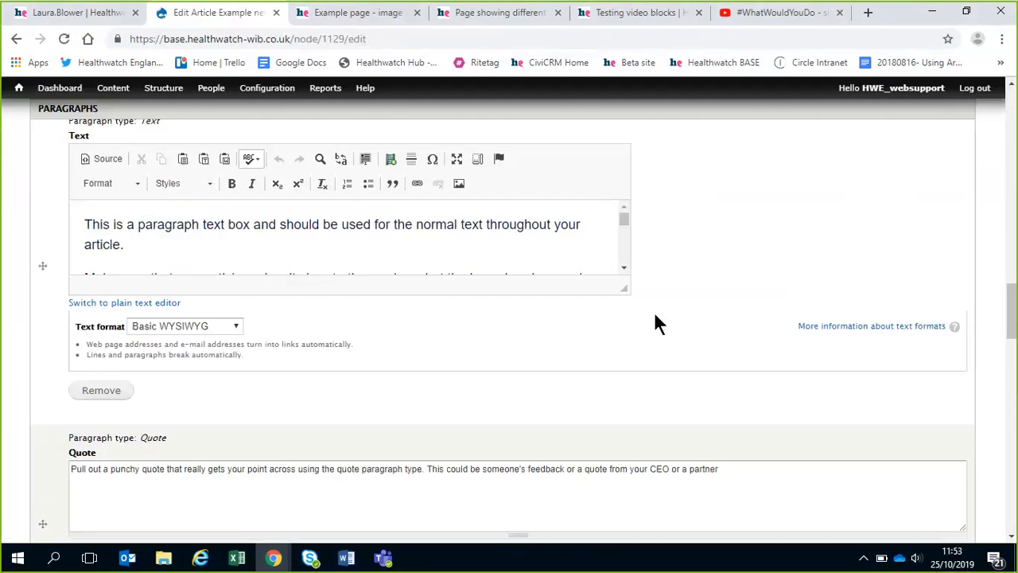
Step: Enlarge the first Text paragraph's editor and review the Text and Quote paragraphs of the article
left_click_drag(620, 293, 622, 449)
scroll(501, 347, "down", 1)
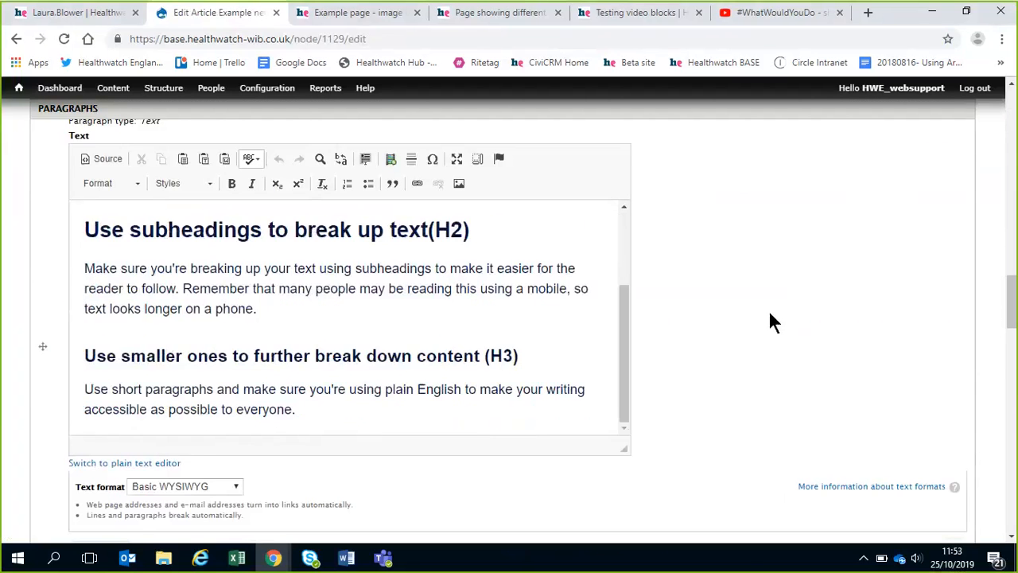
scroll(766, 310, "down", 5)
left_click_drag(65, 223, 187, 230)
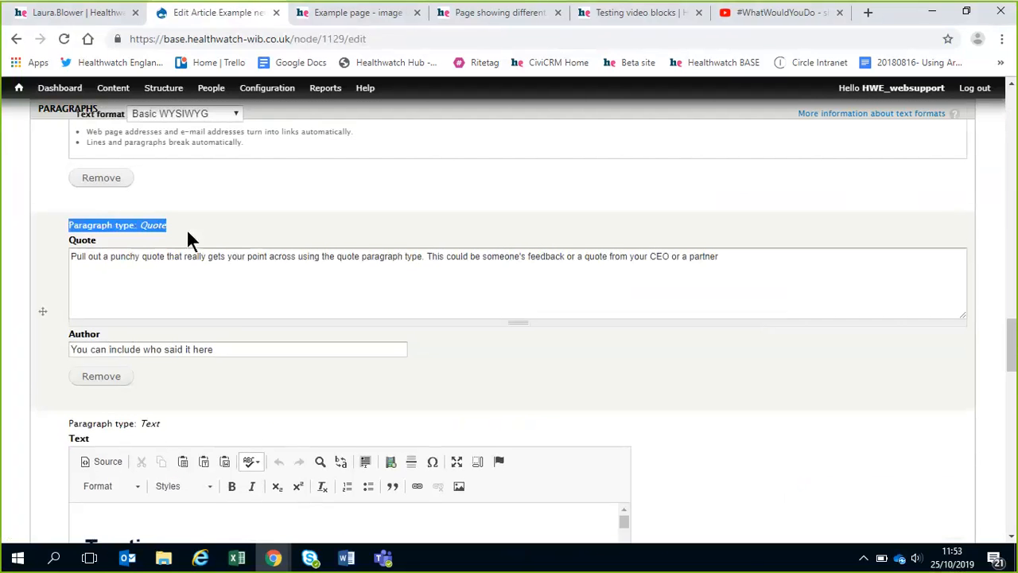
left_click(190, 225)
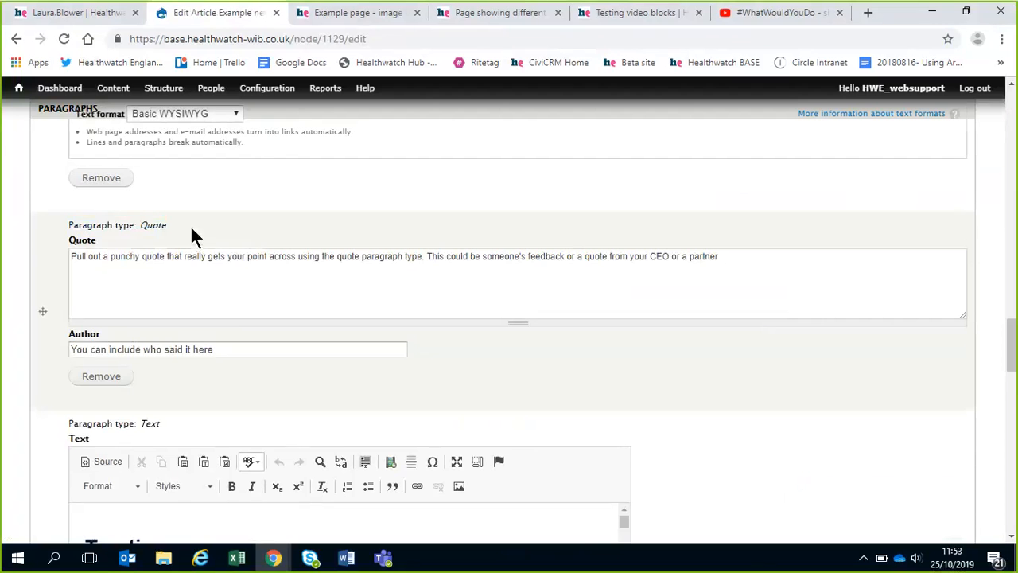
Step: Open the Get Involved page's edit form by way of the site's home page and review its paragraph and related content fields
scroll(551, 350, "up", 20)
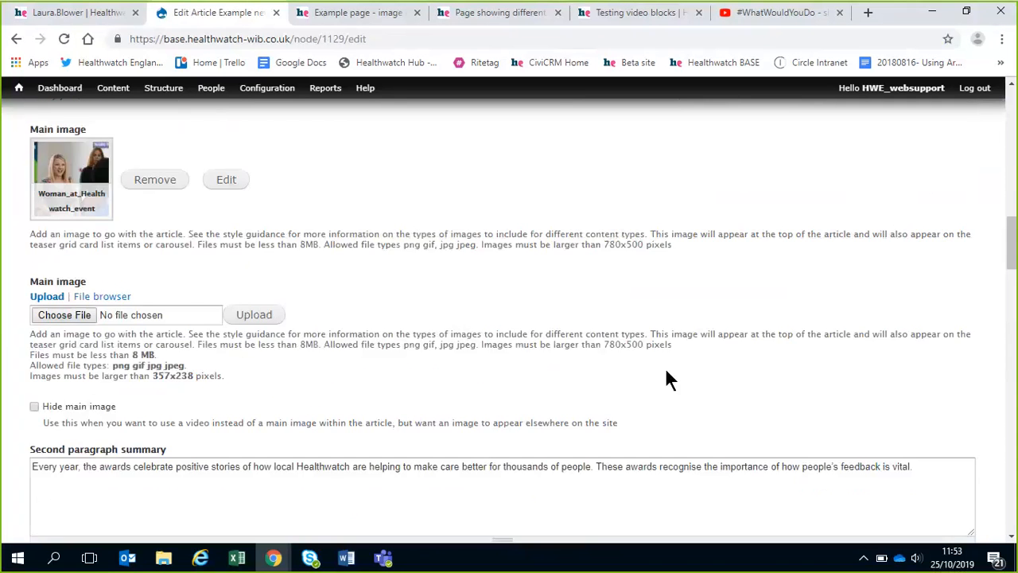
scroll(665, 379, "up", 3)
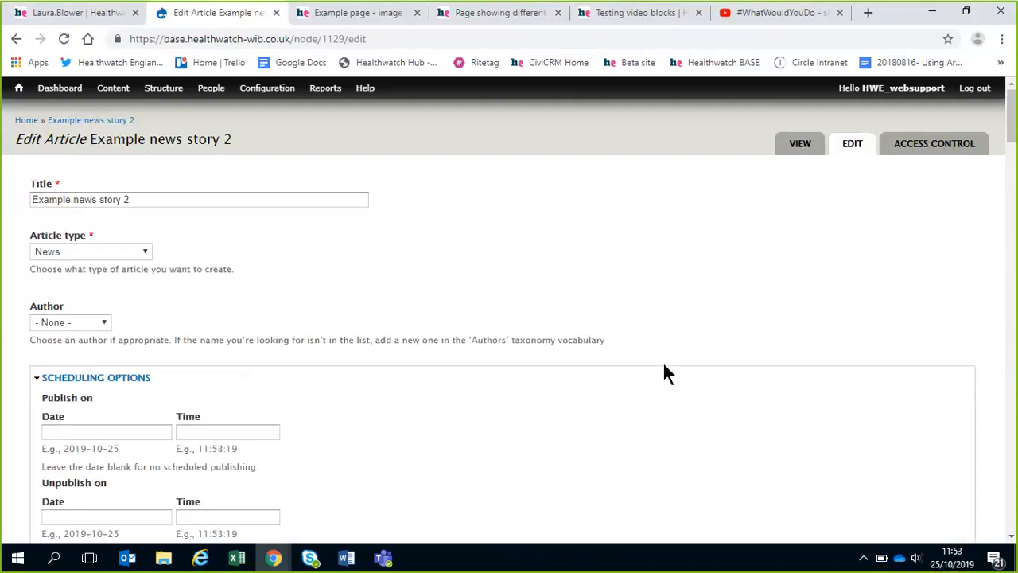
left_click(20, 90)
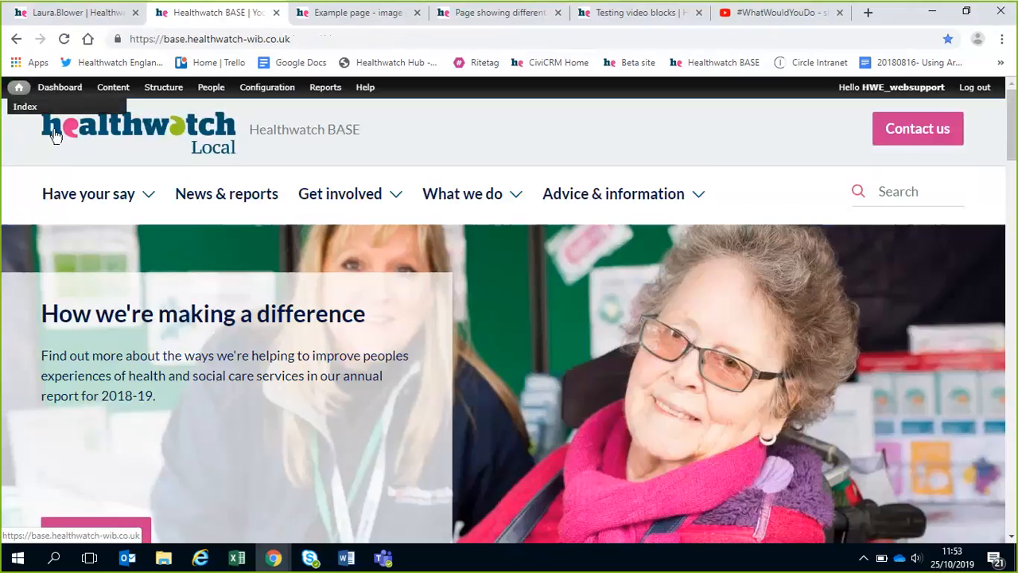
left_click(350, 202)
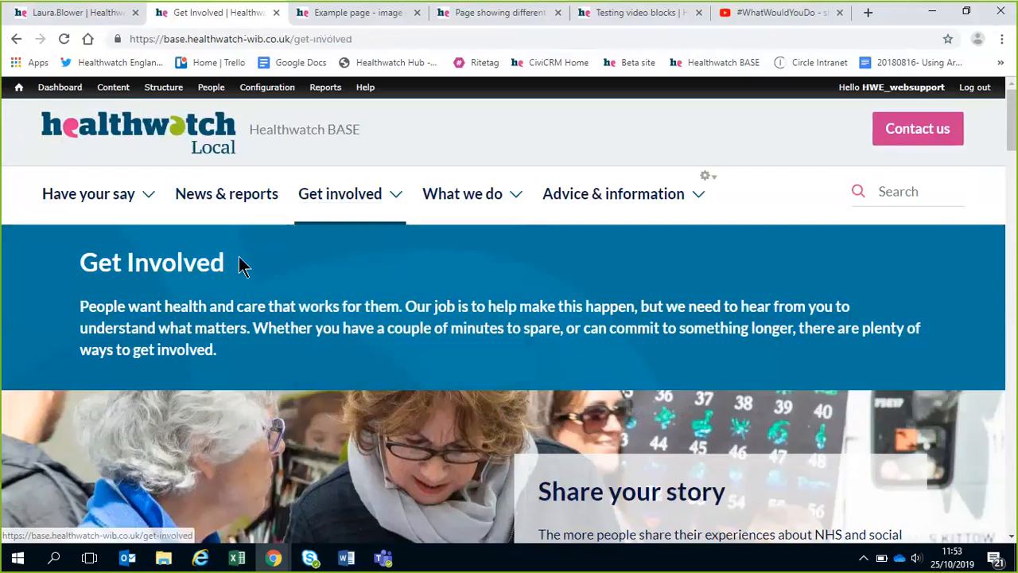
scroll(242, 266, "down", 6)
left_click(104, 369)
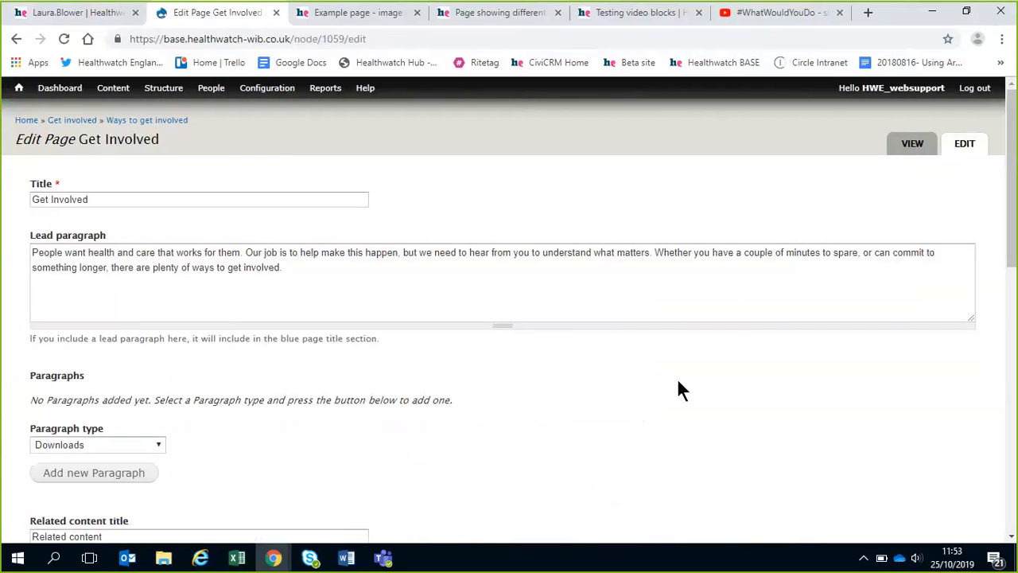
scroll(678, 382, "down", 2)
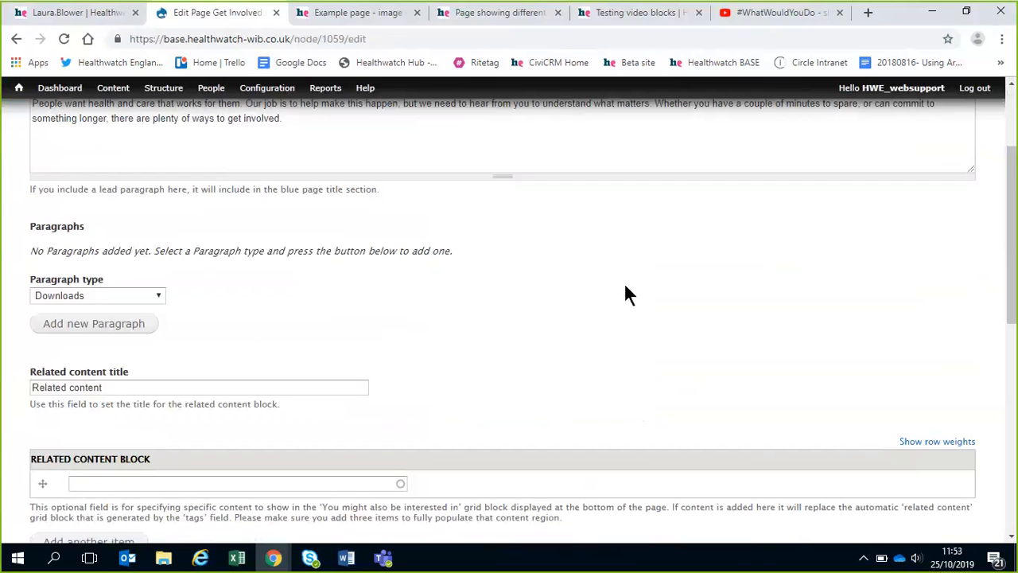
scroll(625, 291, "down", 1)
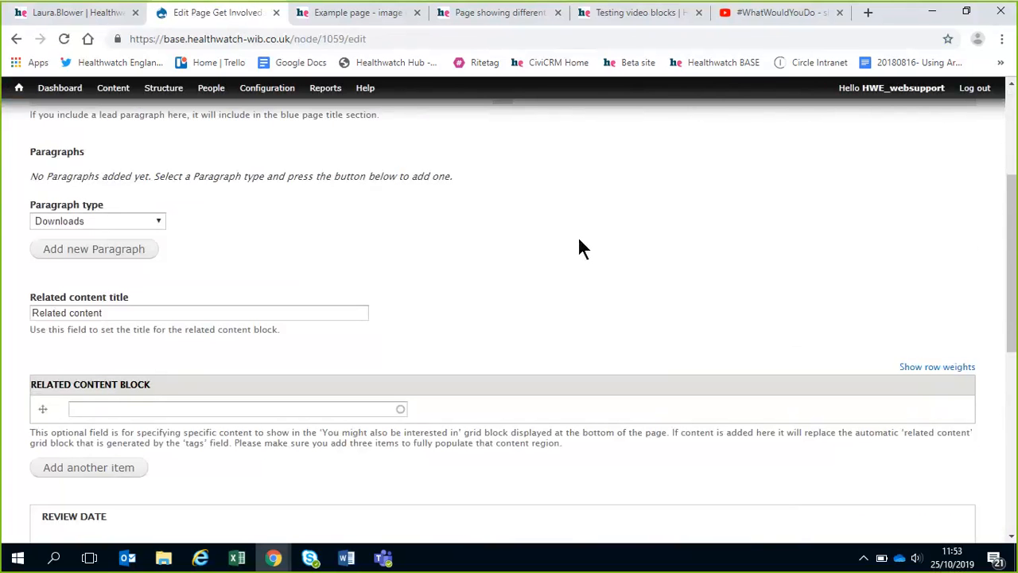
Step: Return to the published Get Involved page and open the configuration of its "Share your story" hero banner block
left_click(16, 39)
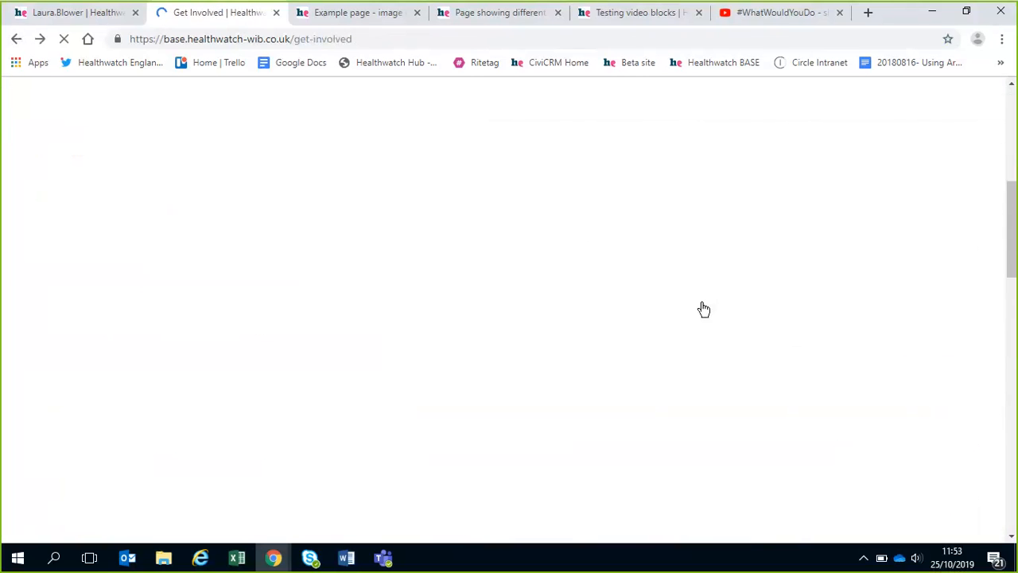
scroll(674, 321, "down", 1)
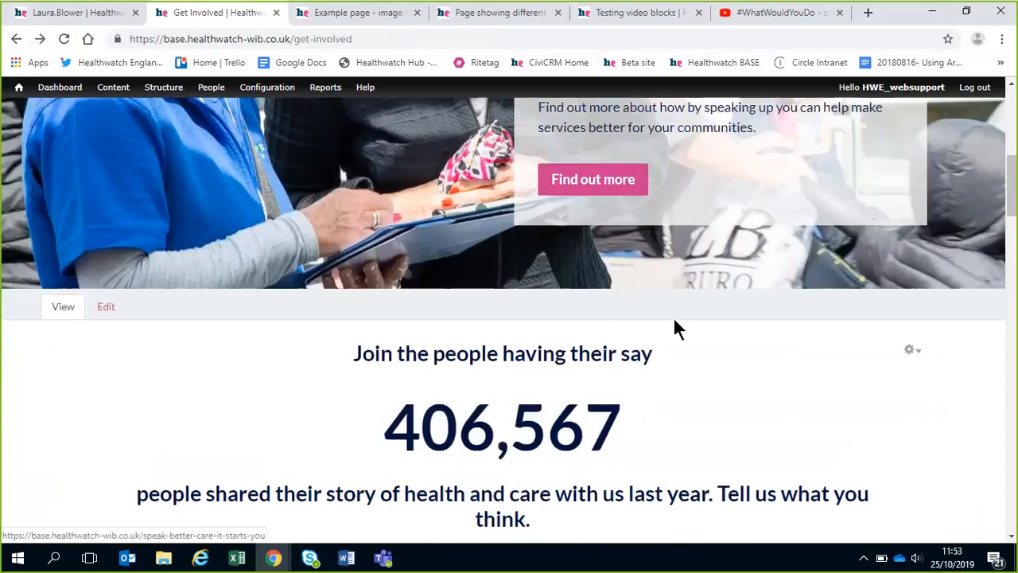
scroll(674, 321, "up", 2)
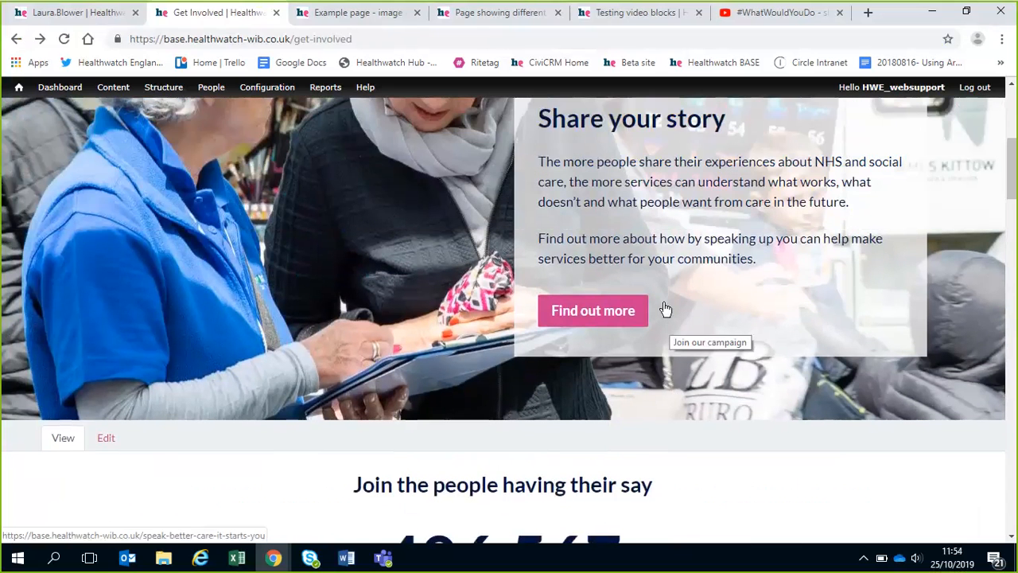
scroll(667, 319, "up", 1)
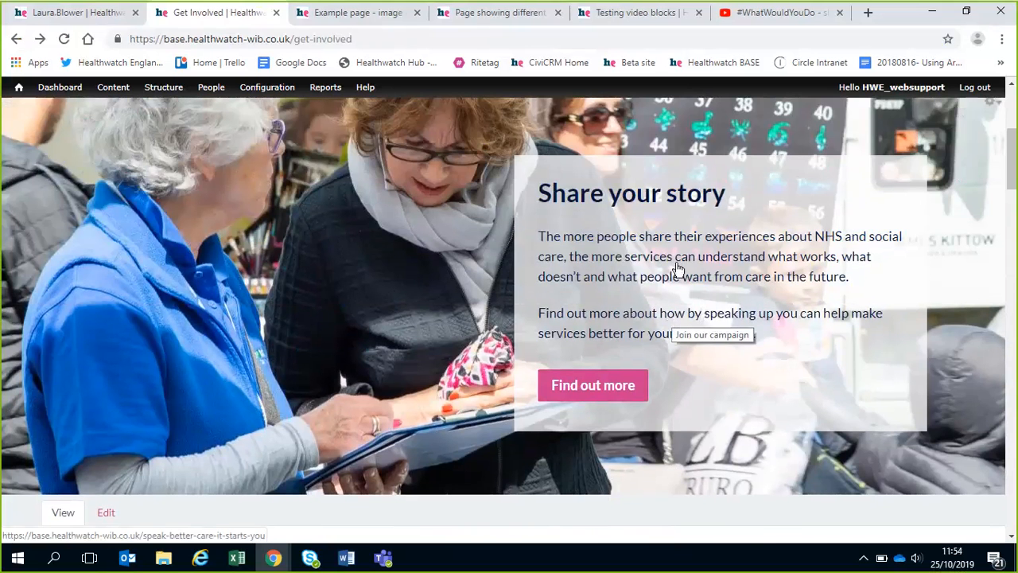
scroll(677, 268, "up", 1)
scroll(670, 288, "up", 1)
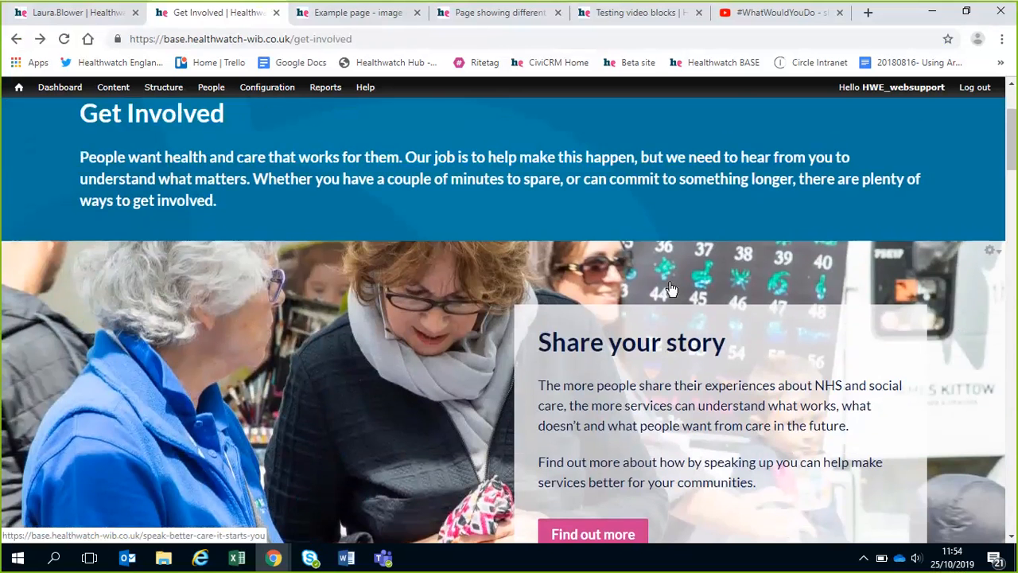
scroll(671, 288, "up", 1)
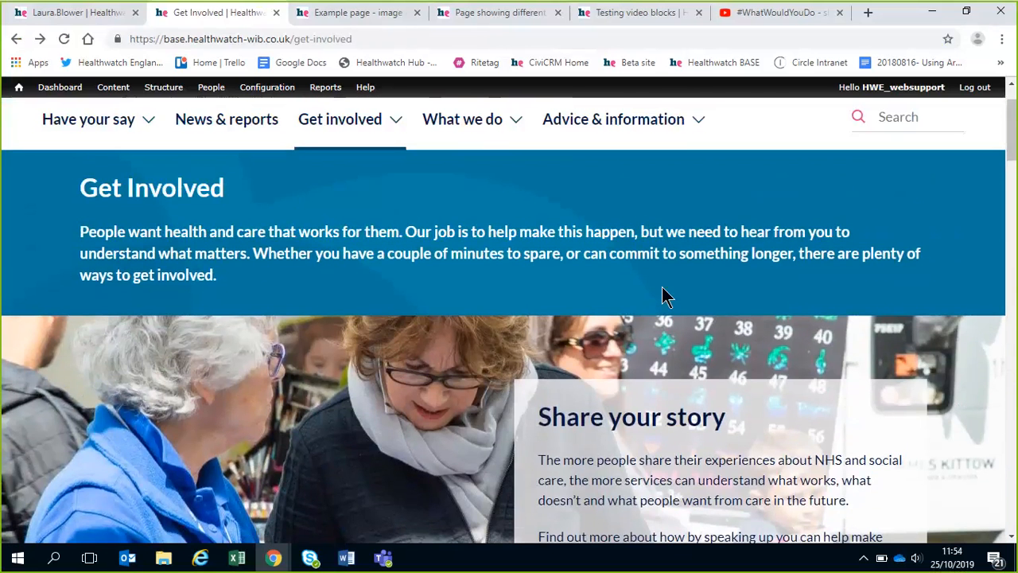
scroll(666, 295, "down", 1)
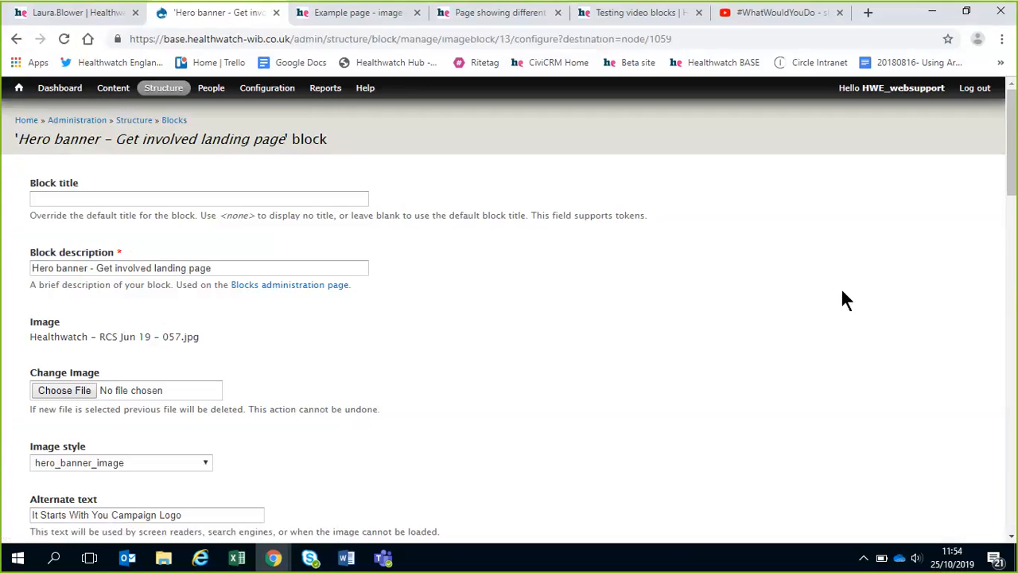
Step: Review the hero banner block's image file, image style, alternate text, title and link settings
scroll(845, 300, "down", 1)
left_click_drag(36, 263, 201, 265)
left_click(203, 265)
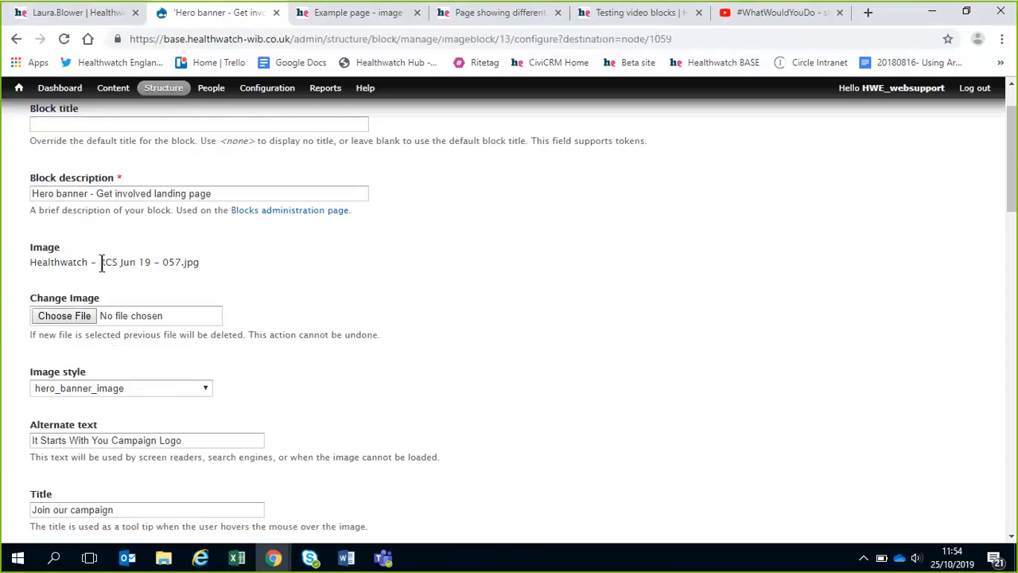
scroll(482, 326, "down", 3)
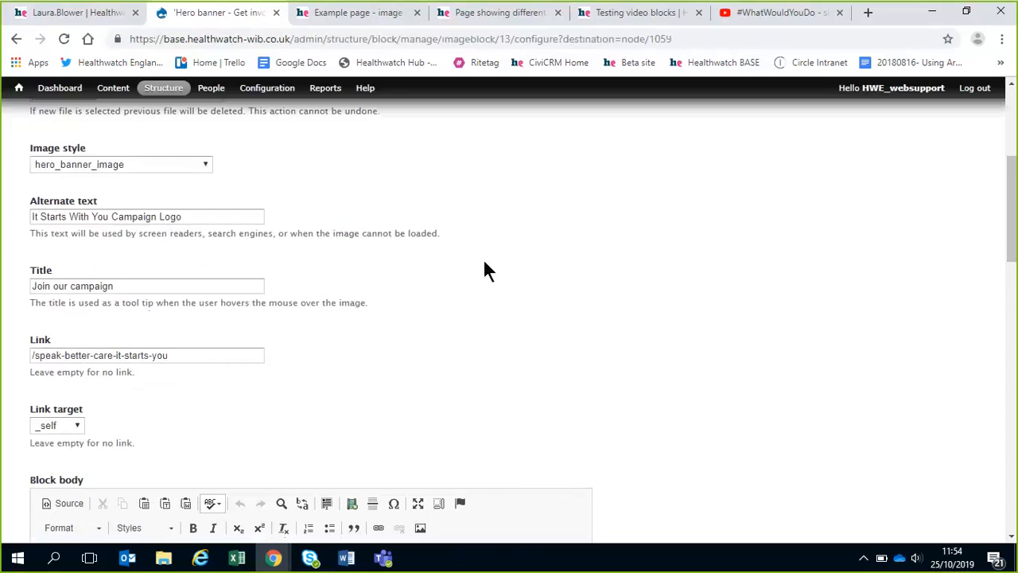
Step: View the hero banner's block body and browse the paragraph formats and text styles available for it
scroll(483, 261, "down", 5)
left_click_drag(584, 329, 570, 375)
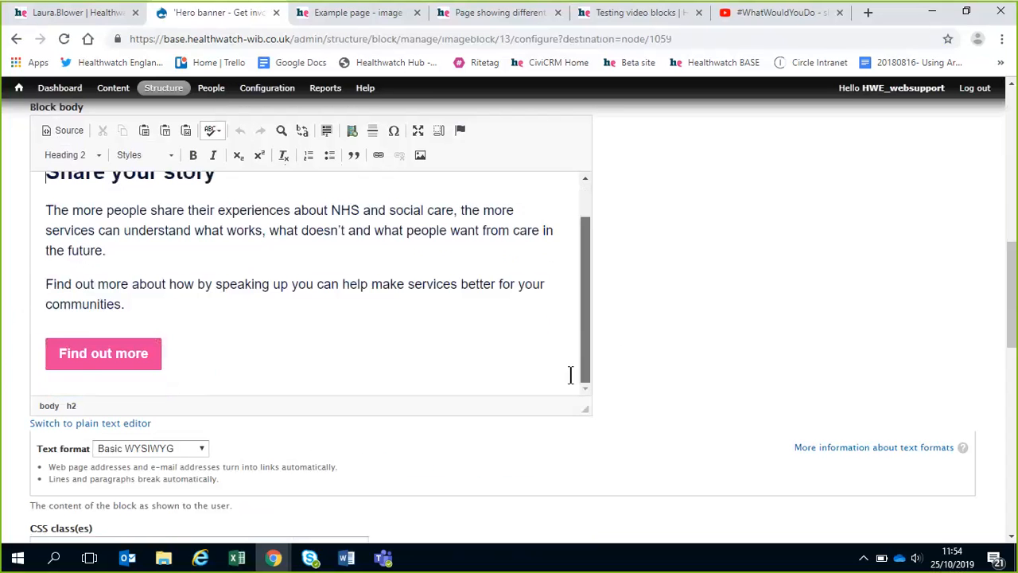
scroll(398, 359, "up", 1)
left_click(303, 341)
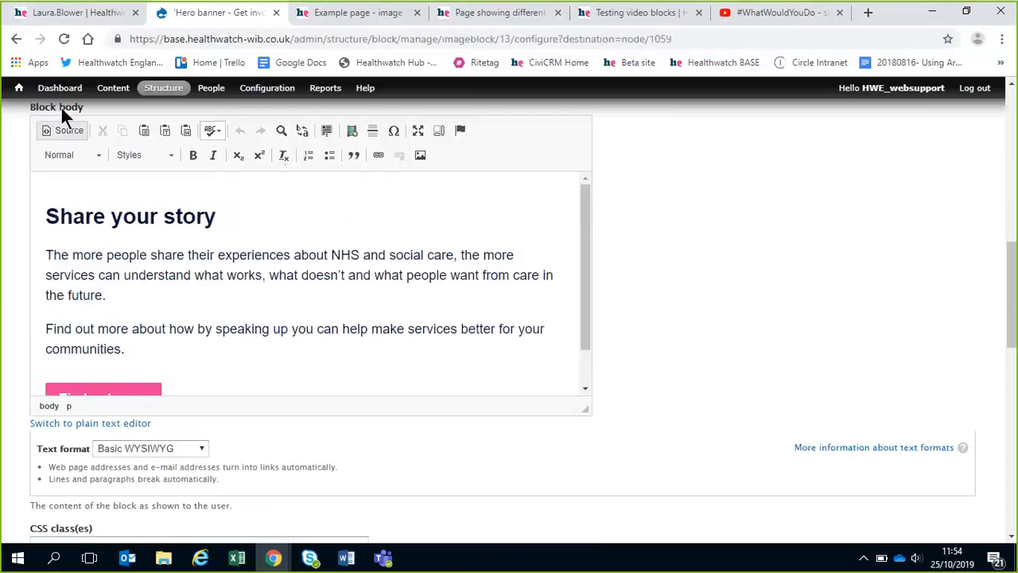
left_click(64, 158)
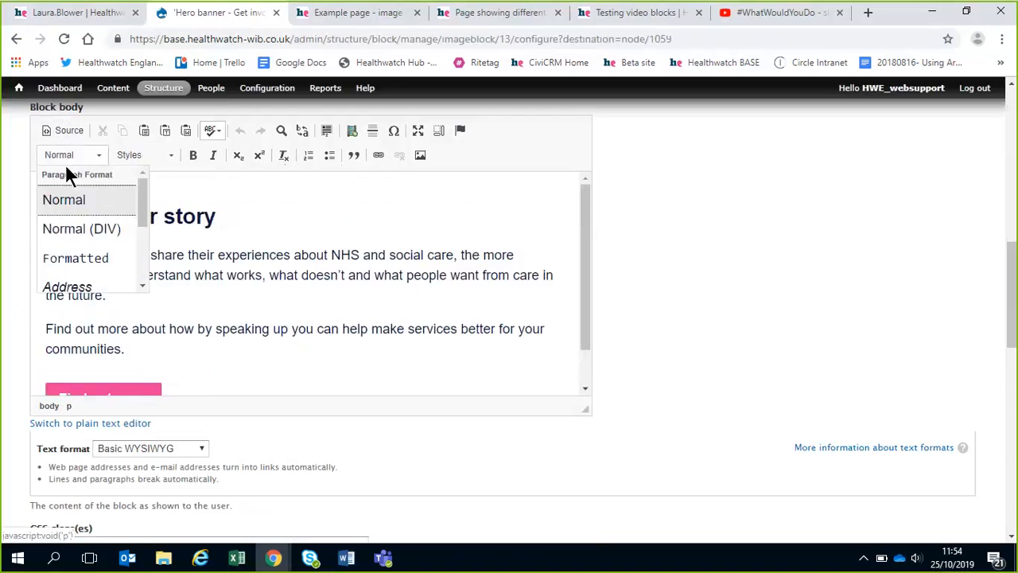
scroll(82, 240, "down", 3)
left_click(140, 156)
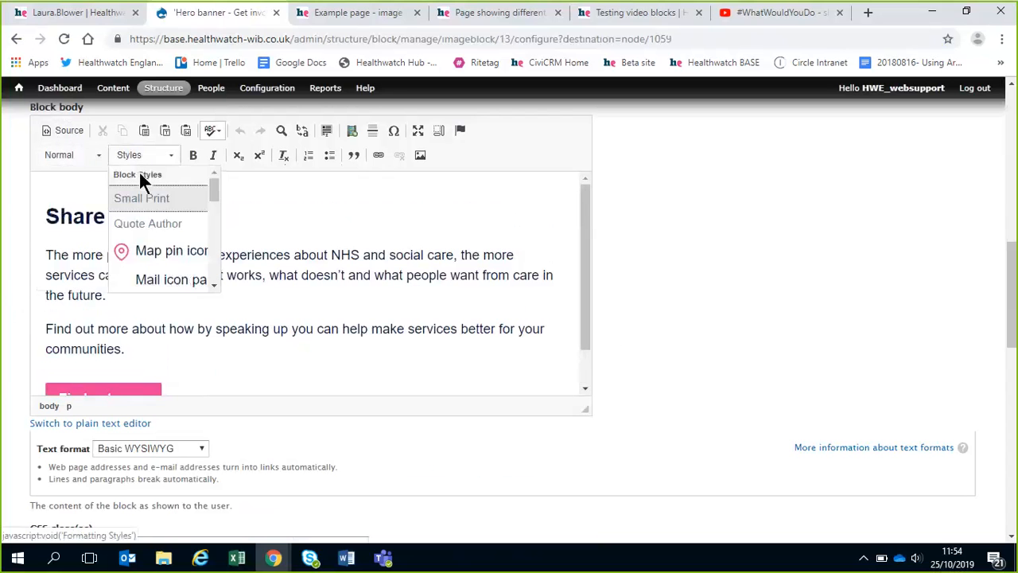
scroll(155, 237, "down", 5)
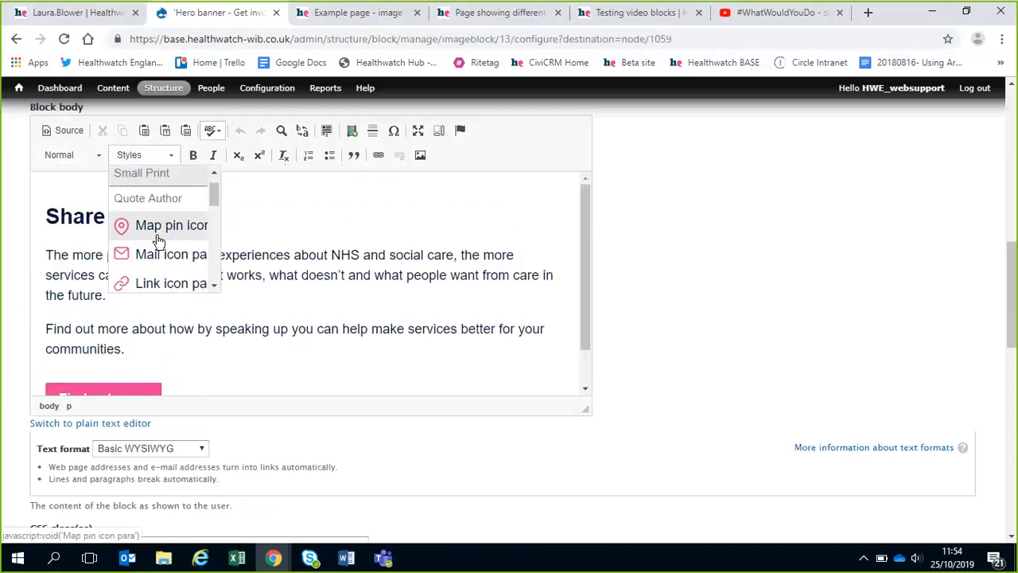
Step: Examine the "Find out more" button and the "Share your story" text in the block body
left_click(319, 284)
scroll(298, 337, "down", 2)
left_click_drag(64, 354, 138, 354)
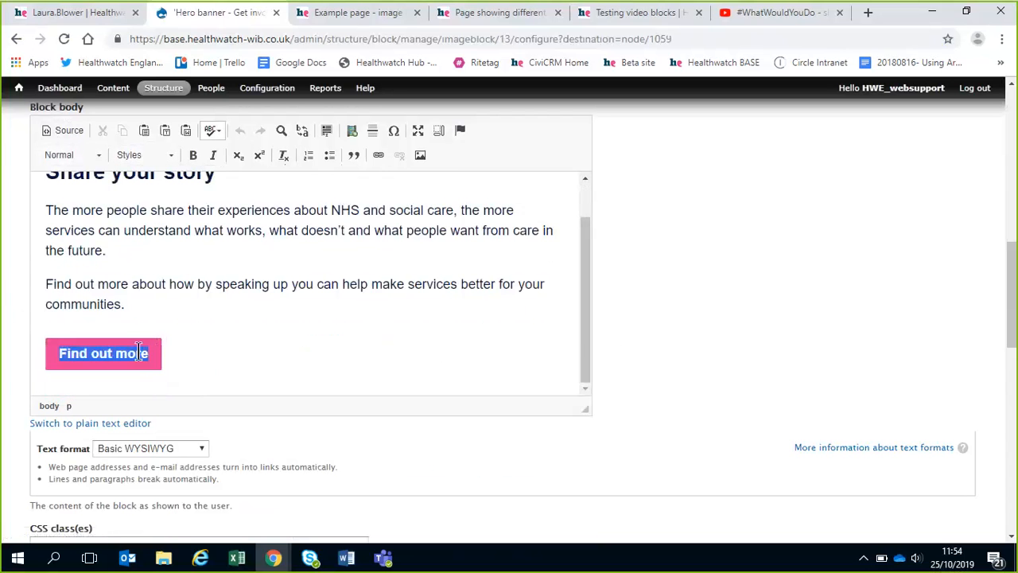
left_click(218, 347)
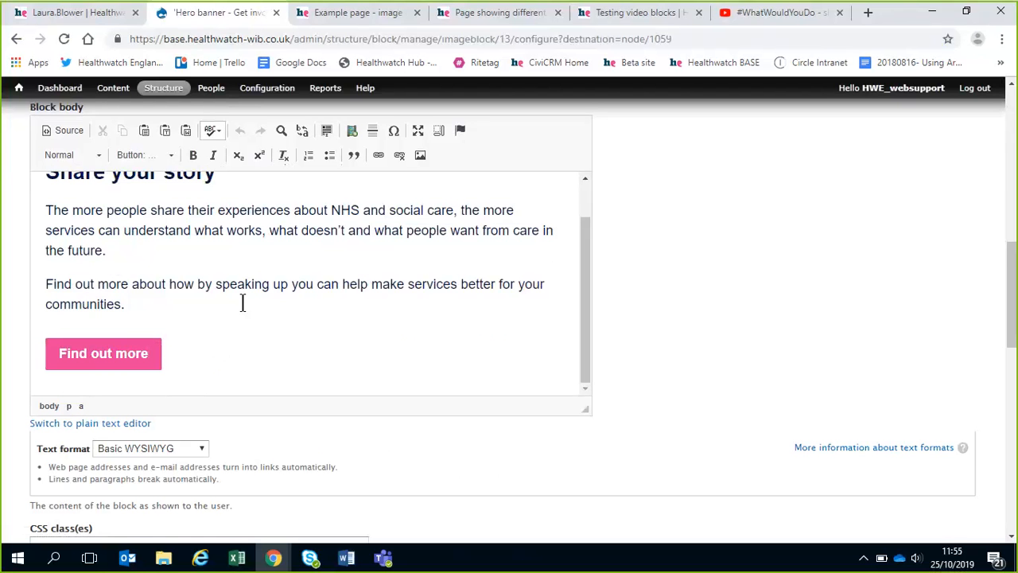
scroll(376, 323, "up", 1)
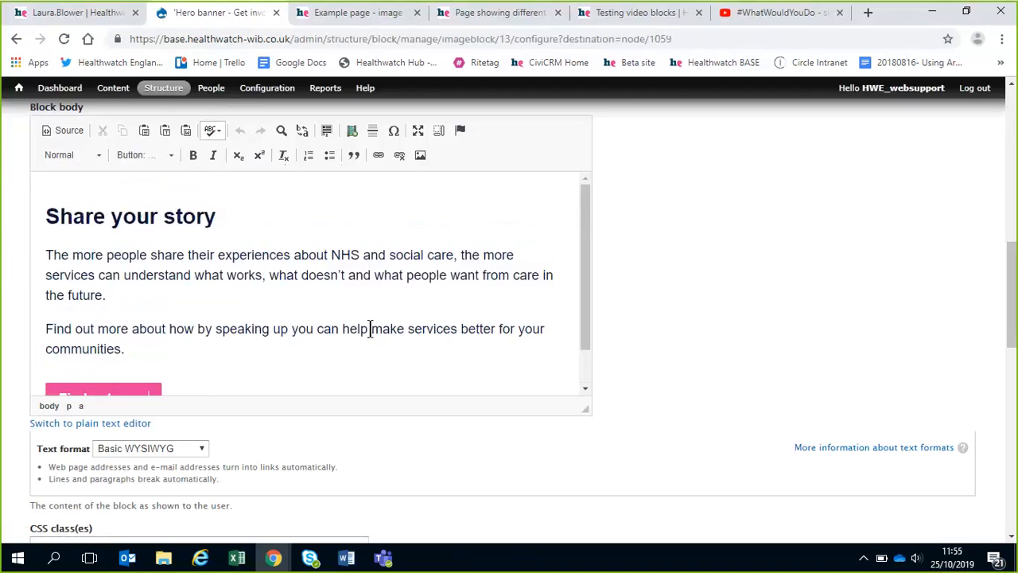
left_click_drag(49, 209, 418, 377)
left_click(418, 377)
scroll(182, 359, "down", 1)
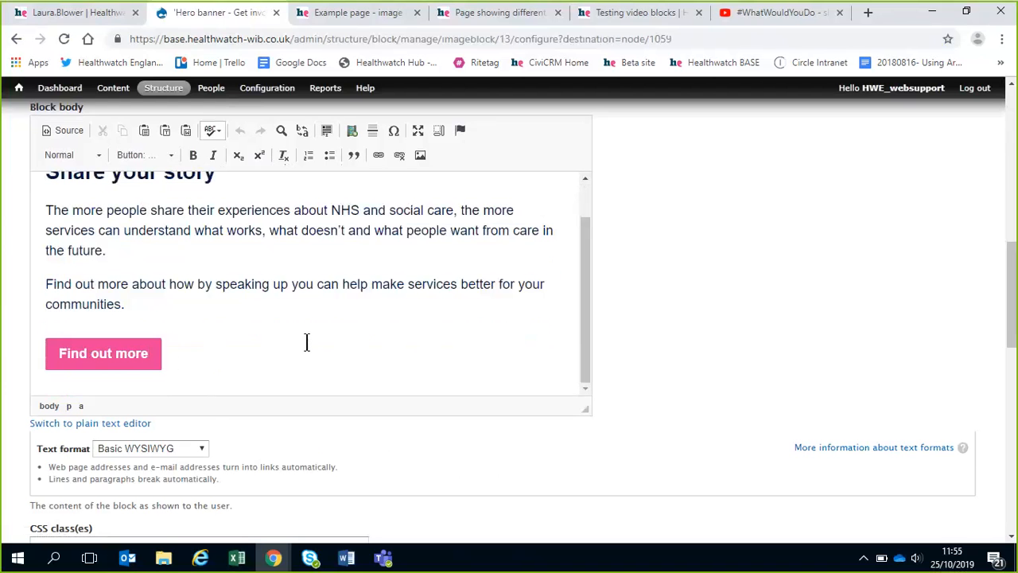
Step: Look through the block's settings and check the region options for the default theme, keeping Hero banner selected
scroll(793, 403, "up", 4)
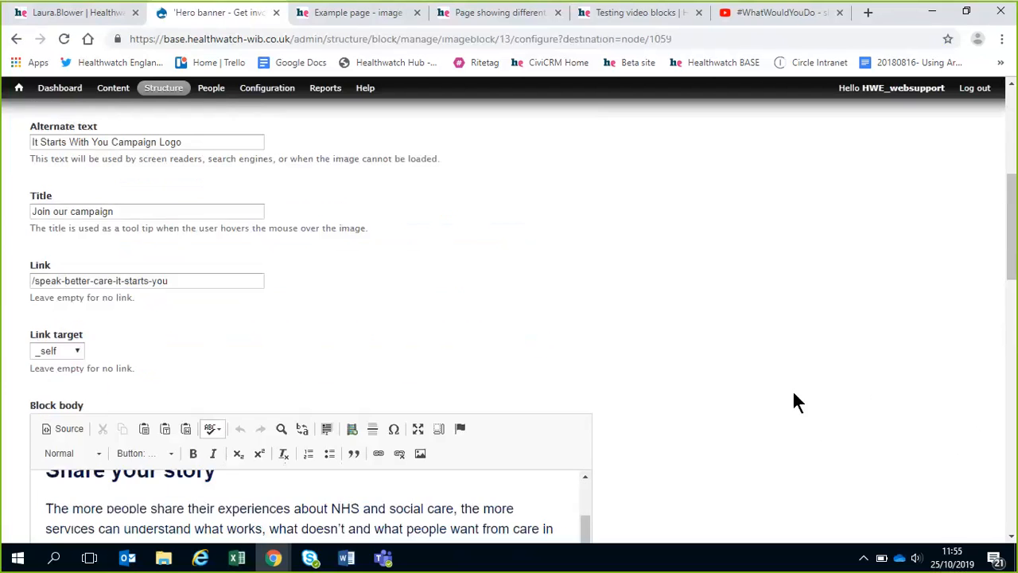
scroll(793, 394, "down", 9)
scroll(793, 392, "up", 7)
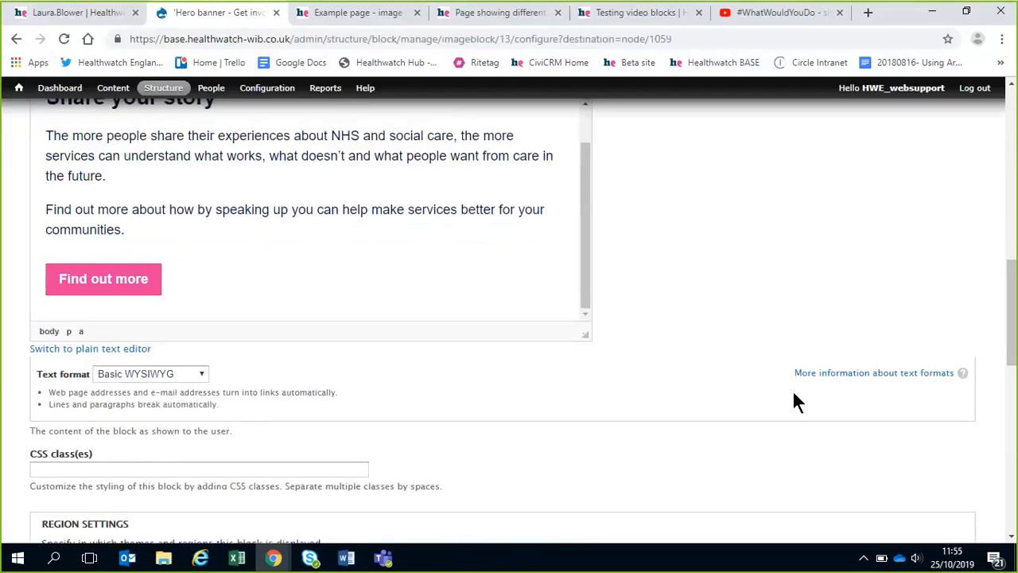
scroll(789, 394, "down", 1)
scroll(790, 398, "down", 7)
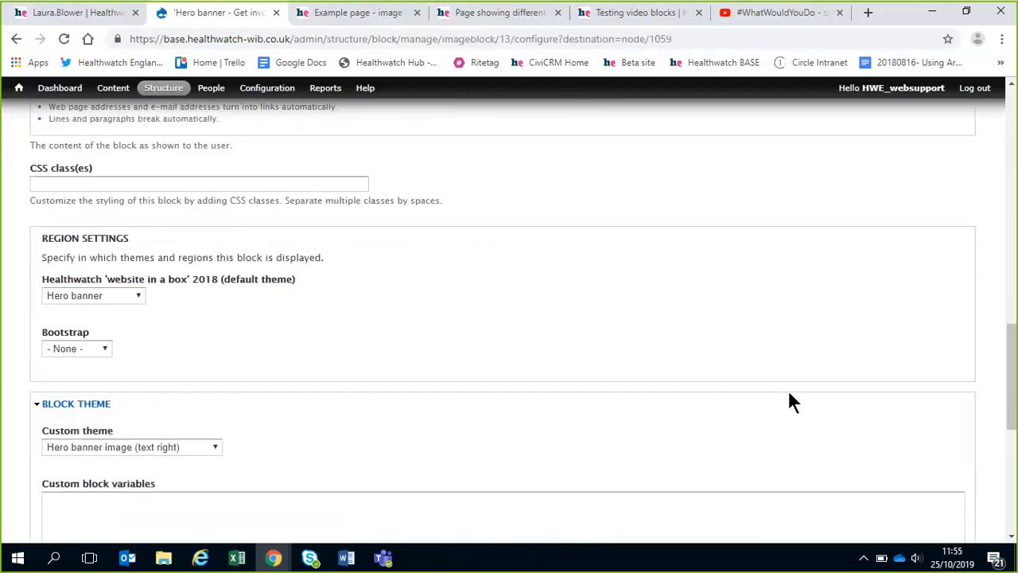
scroll(789, 390, "down", 5)
scroll(789, 389, "up", 1)
scroll(692, 366, "up", 2)
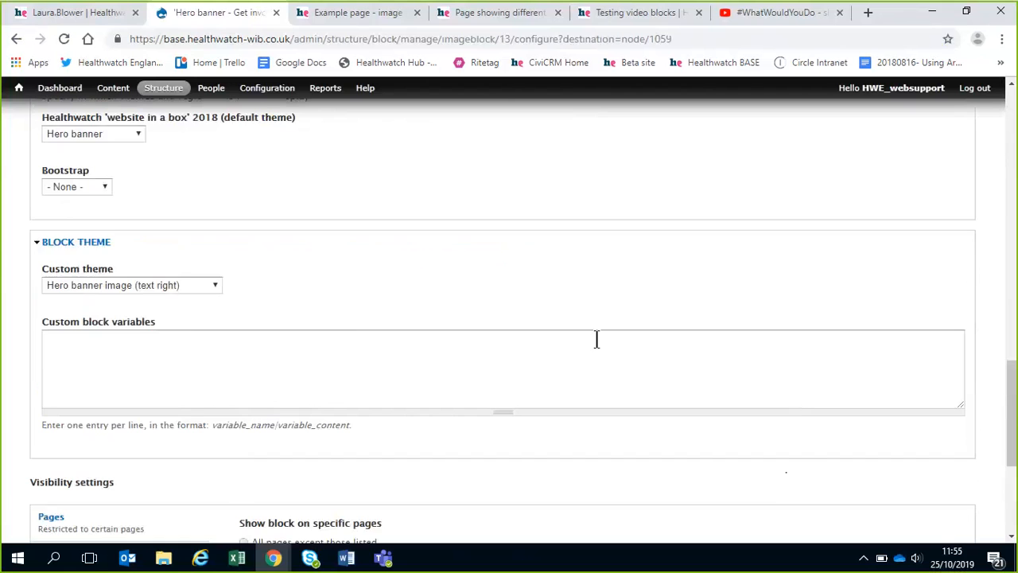
left_click(89, 133)
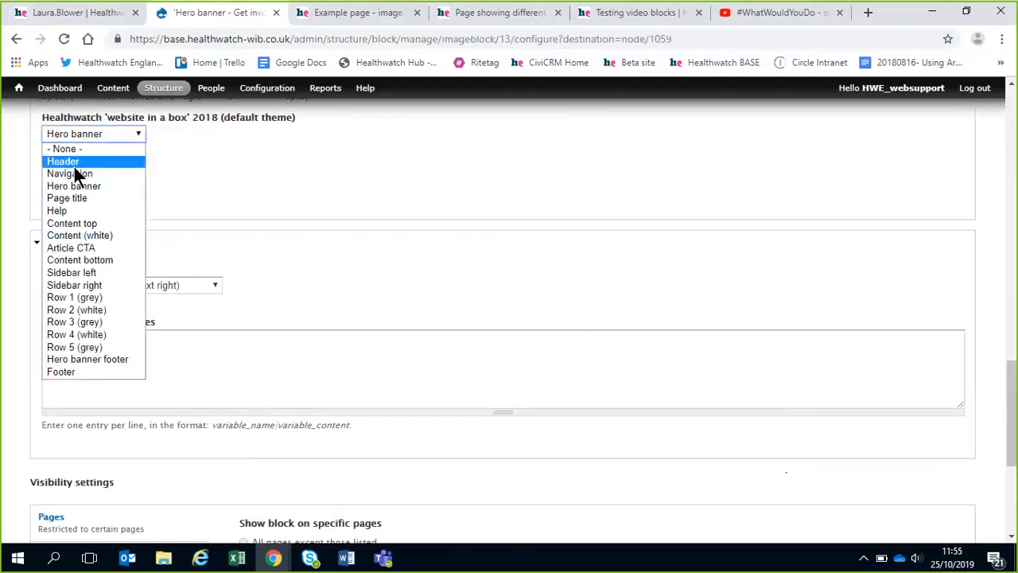
left_click(212, 251)
Step: Check the block's custom theme options and the visibility settings for specific pages
left_click(193, 285)
left_click(193, 285)
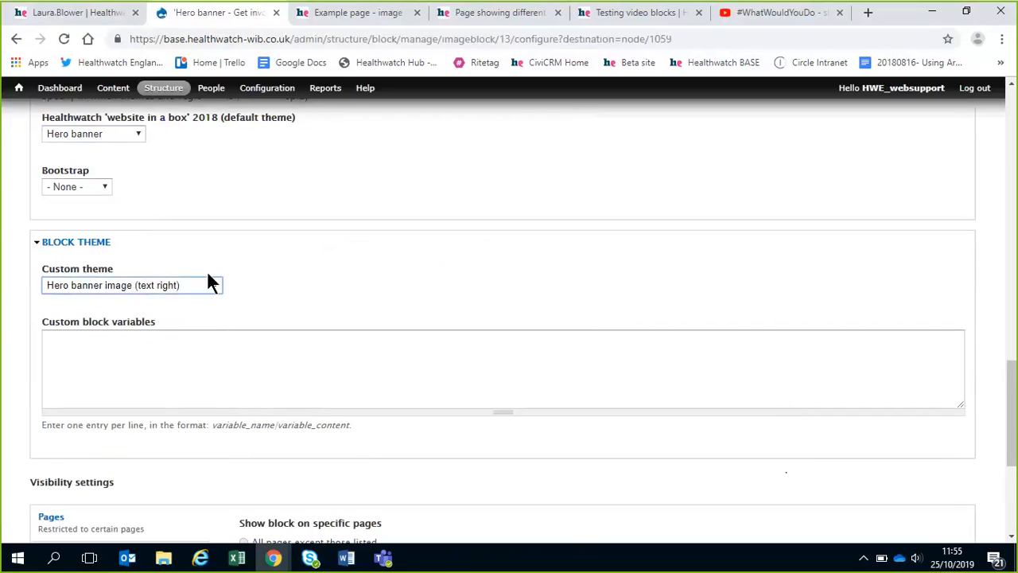
scroll(302, 256, "down", 3)
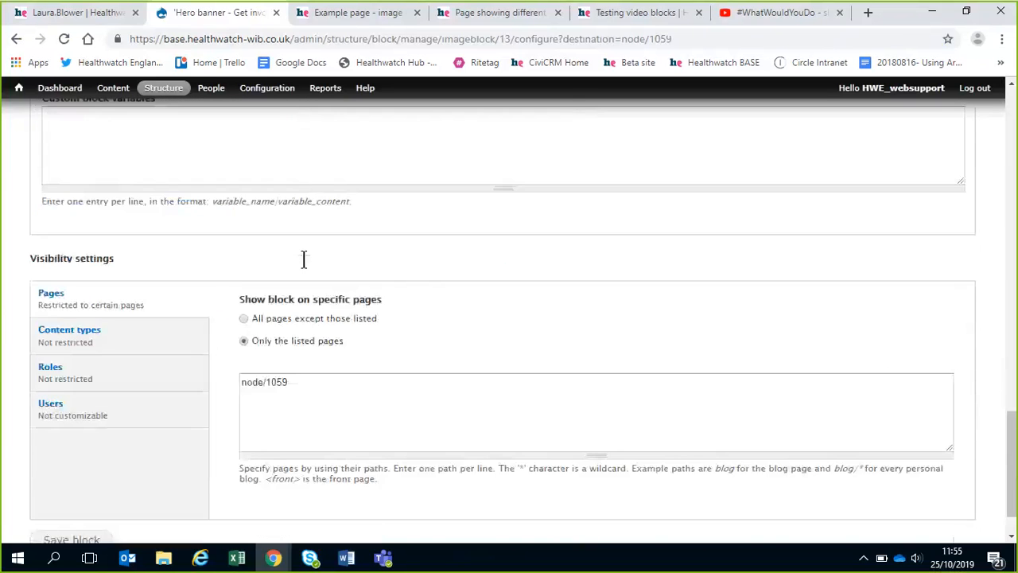
Step: Save the hero banner block's configuration and dismiss the status message
scroll(303, 259, "down", 1)
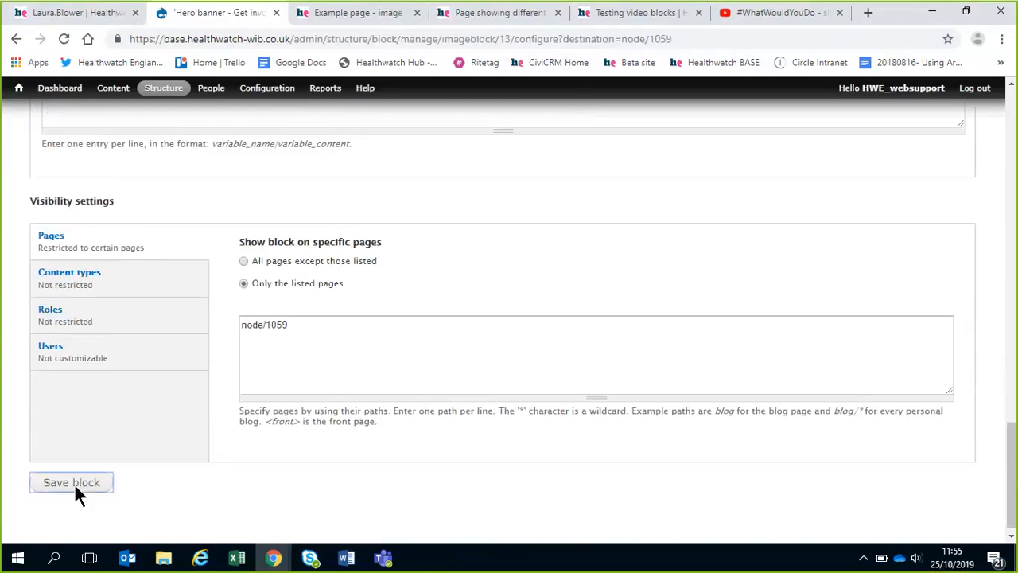
left_click(75, 487)
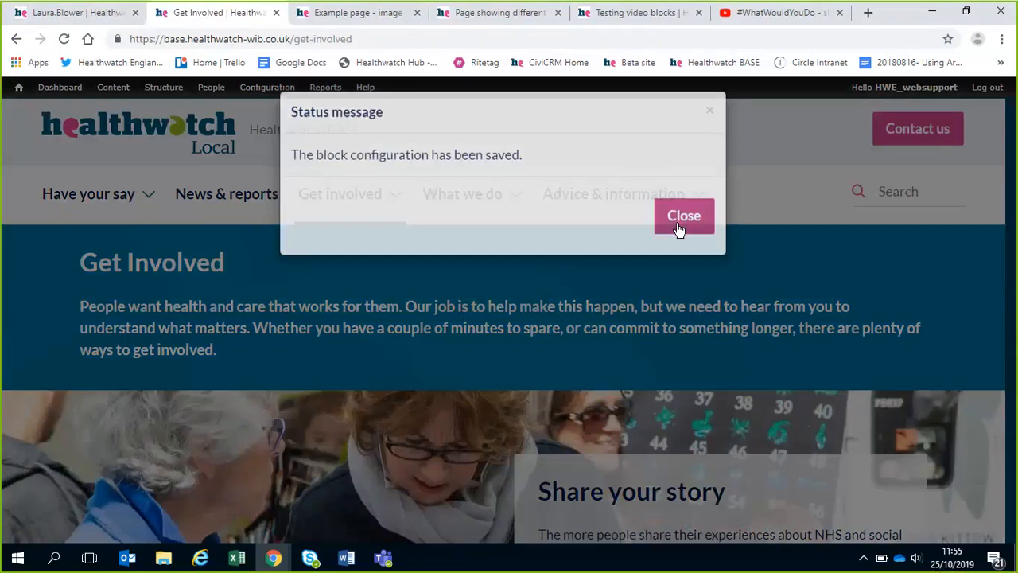
left_click(679, 229)
Step: Look through the Get Involved page's blocks down to "Volunteer with us" and show the configure option of the "Meet our volunteers" block
scroll(921, 355, "down", 2)
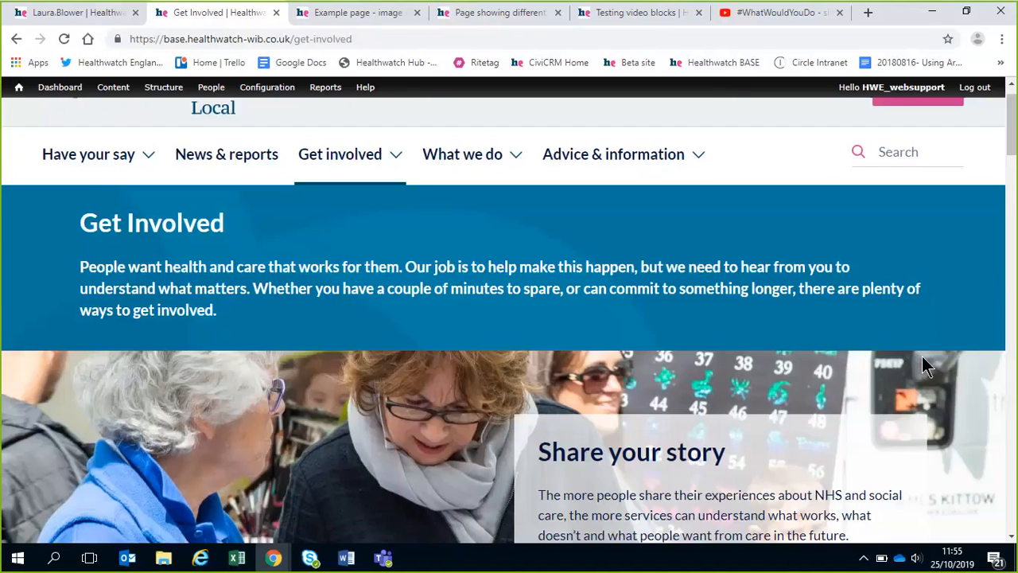
scroll(935, 414, "down", 4)
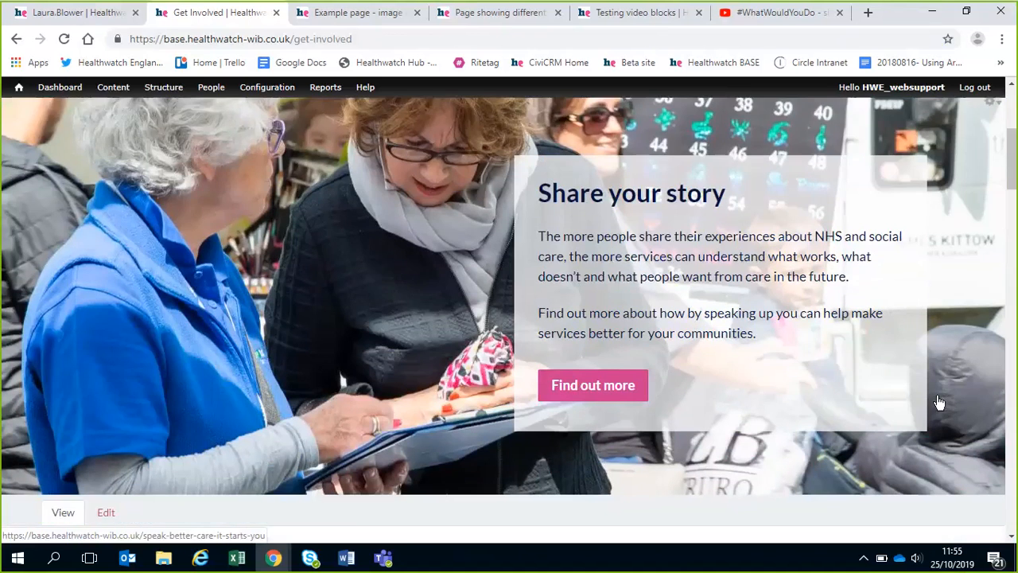
scroll(936, 402, "down", 2)
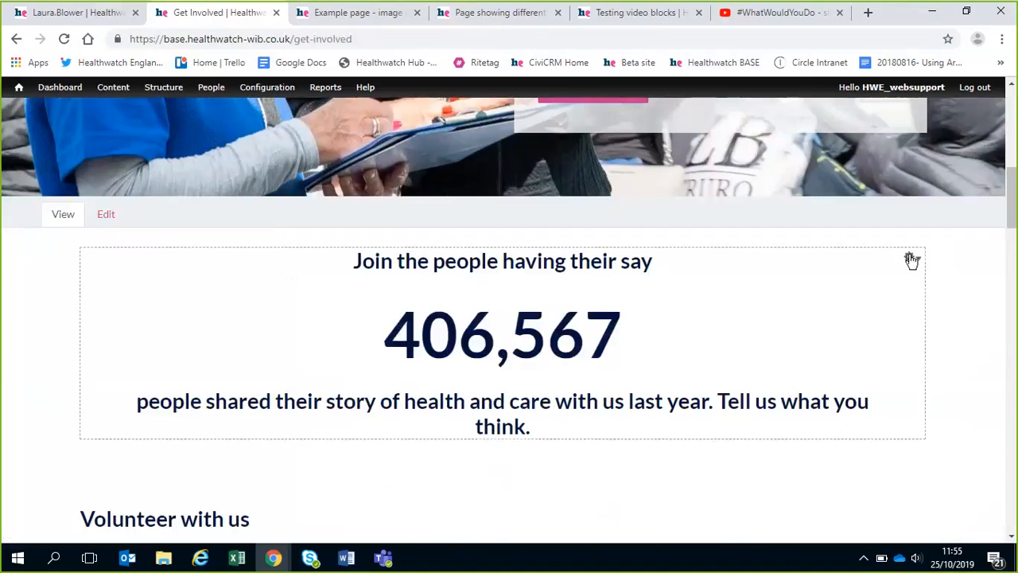
scroll(705, 368, "down", 3)
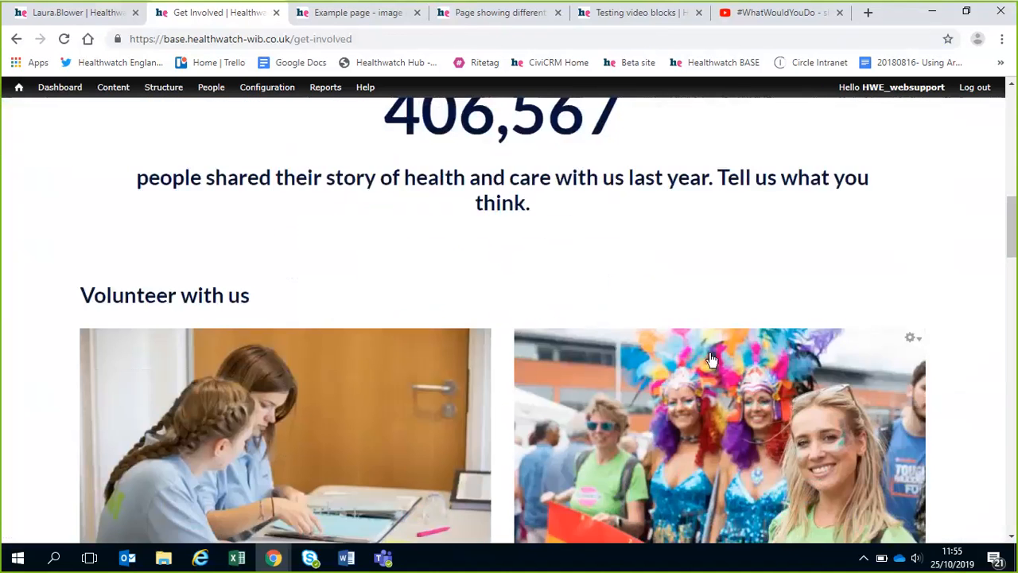
scroll(736, 457, "down", 2)
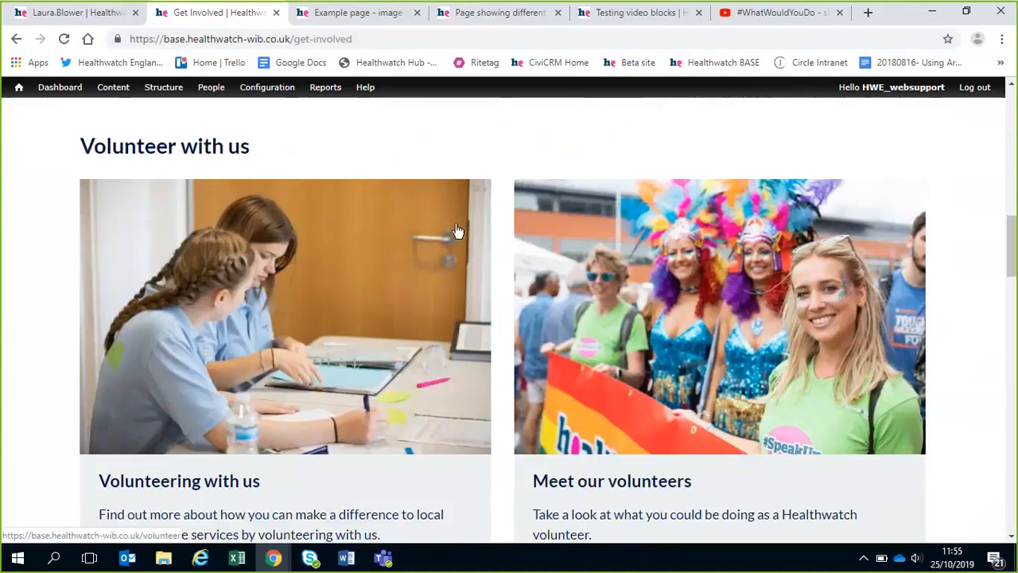
left_click(477, 190)
left_click(911, 190)
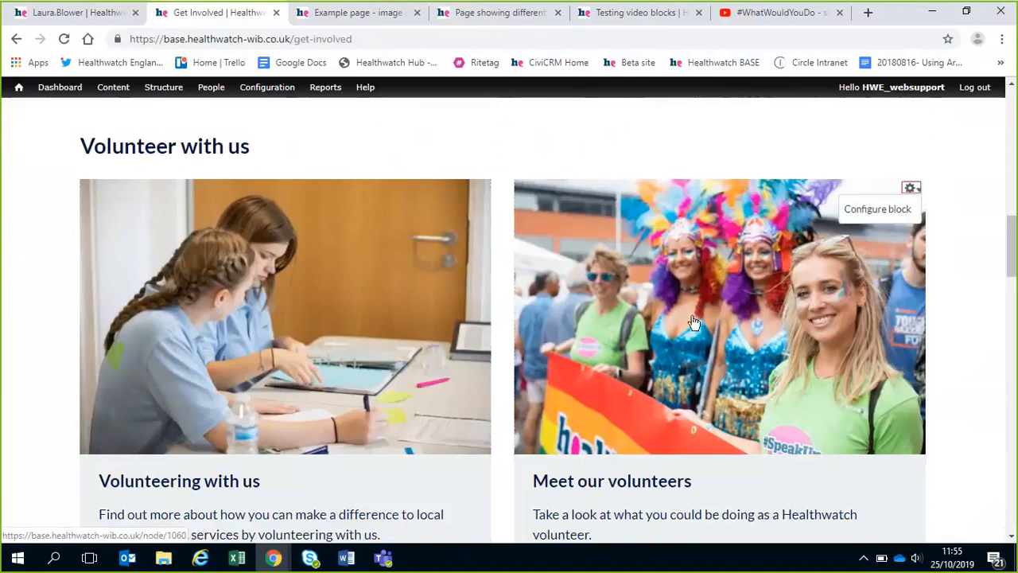
scroll(692, 318, "down", 2)
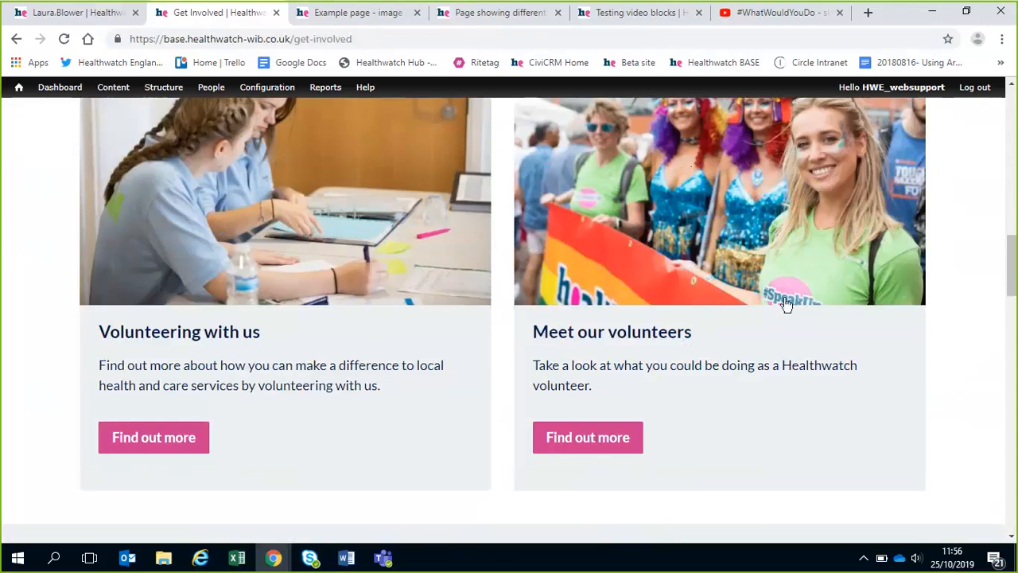
Step: Return to the "Share your story" hero banner on the Get Involved page and open its block configuration
scroll(820, 342, "up", 1)
scroll(820, 299, "up", 7)
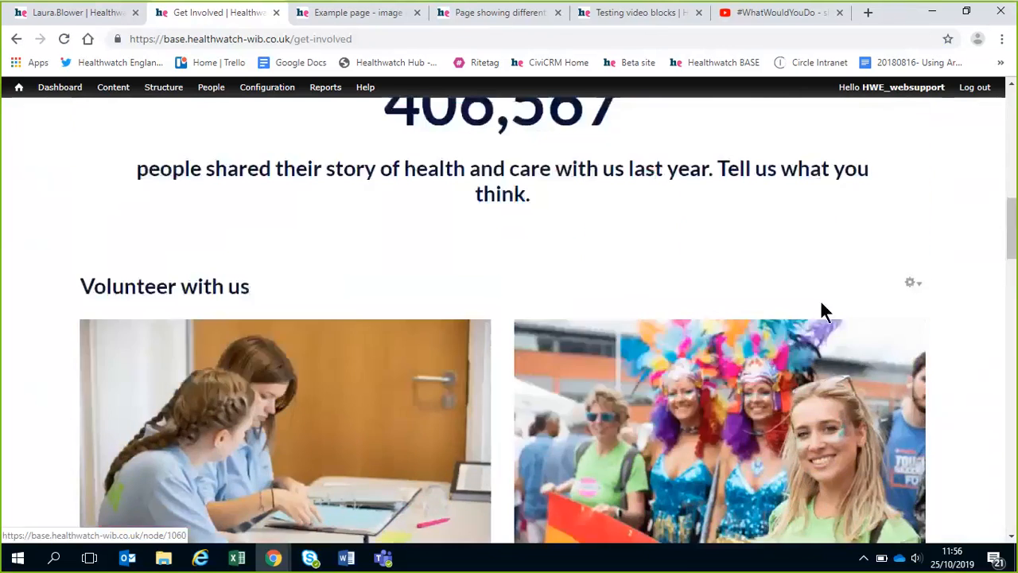
scroll(821, 314, "up", 3)
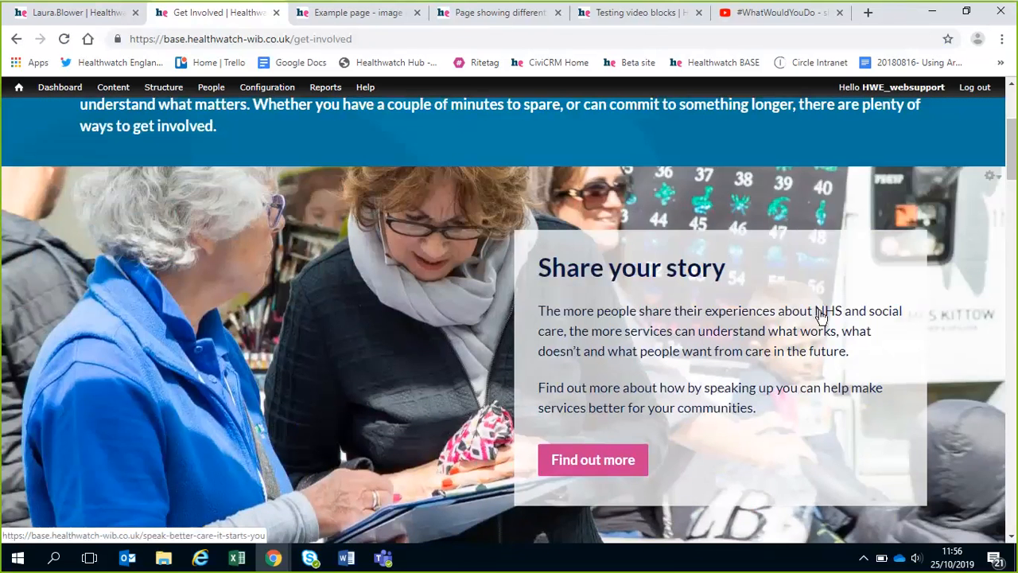
scroll(820, 310, "down", 1)
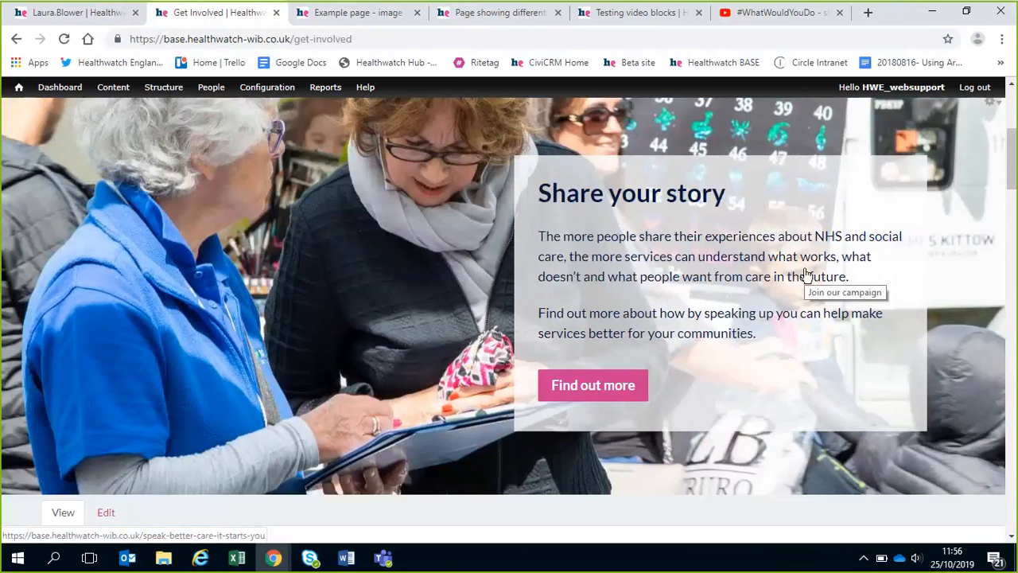
scroll(509, 294, "up", 1)
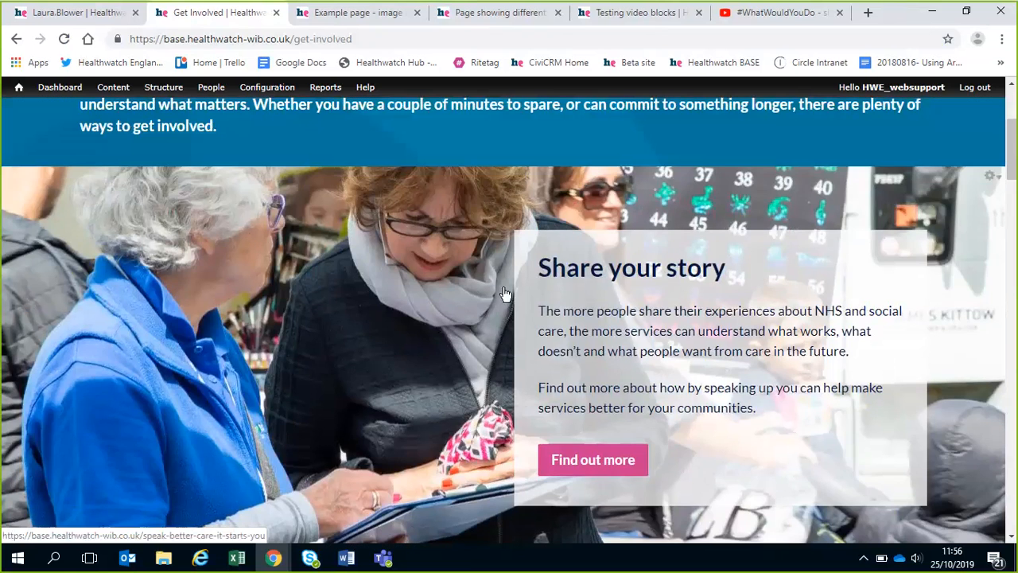
left_click(989, 178)
left_click(959, 199)
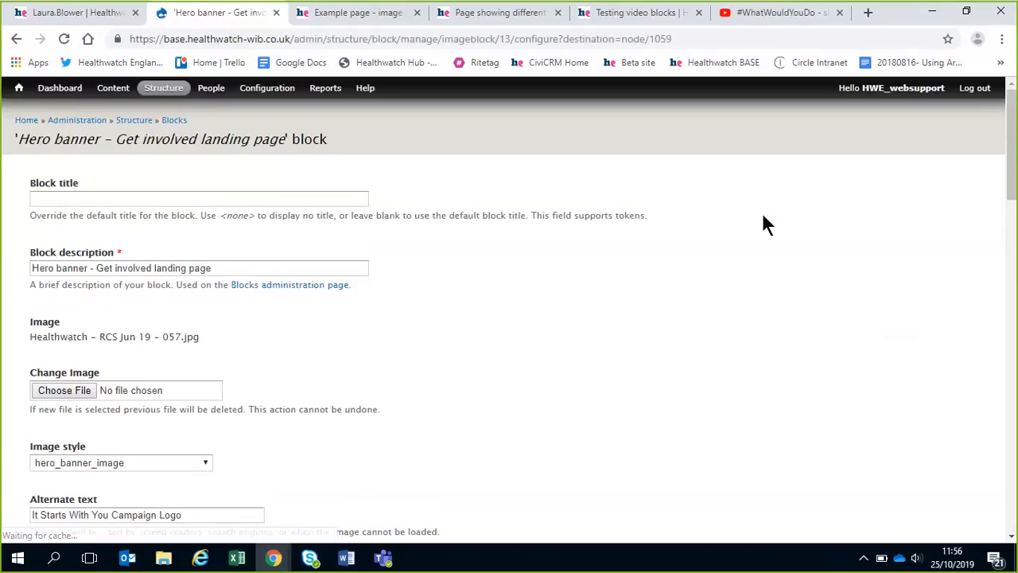
Step: Examine the block's region settings and the regions offered for the default theme, keeping Hero banner selected
scroll(762, 213, "down", 10)
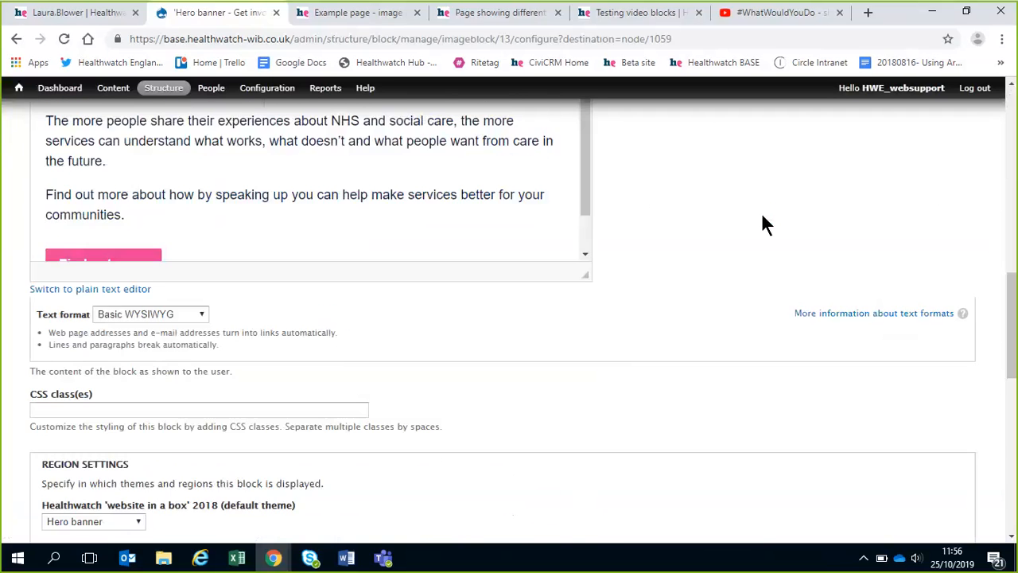
scroll(762, 223, "down", 4)
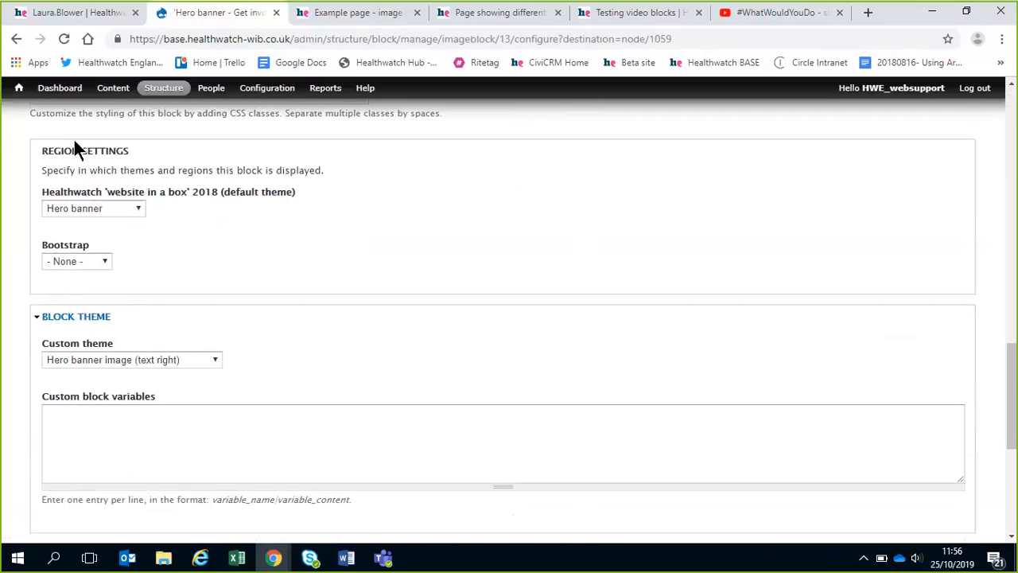
left_click_drag(39, 151, 148, 163)
left_click(199, 215)
left_click(134, 216)
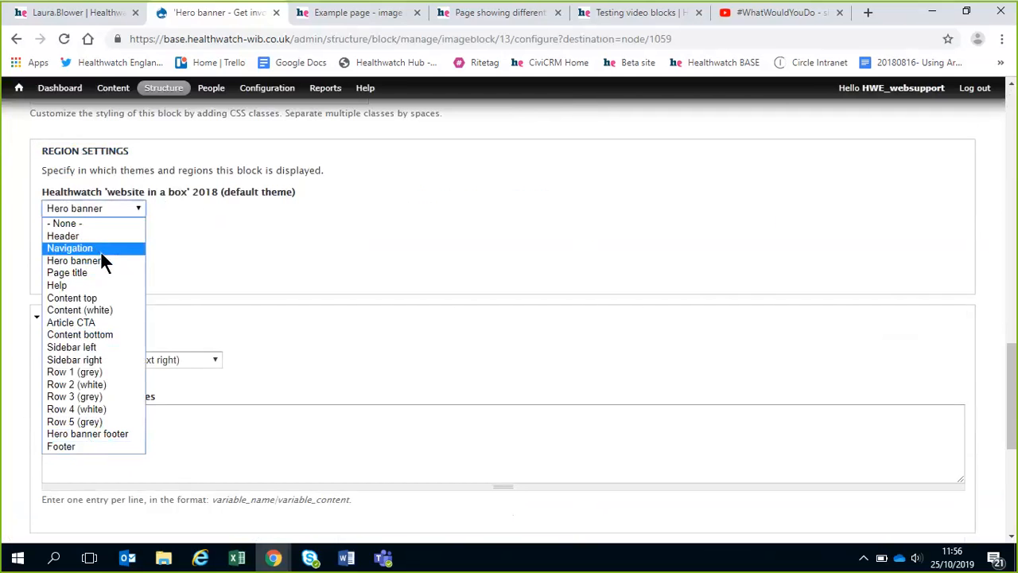
left_click(202, 247)
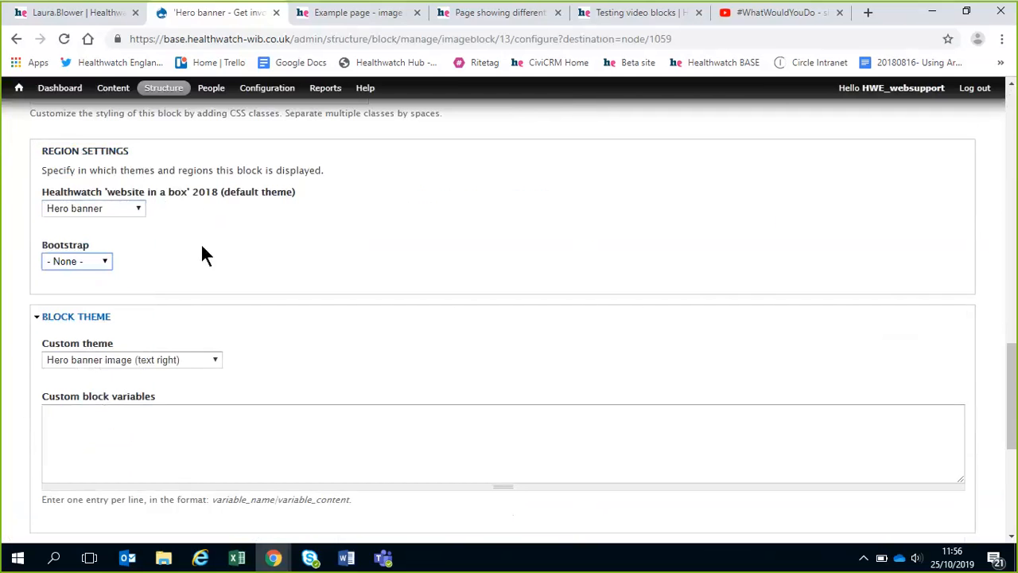
Step: From the example page, go to the site's content list, keep the filters at type Page and published No, and open "Page showing different block areas"
left_click(331, 15)
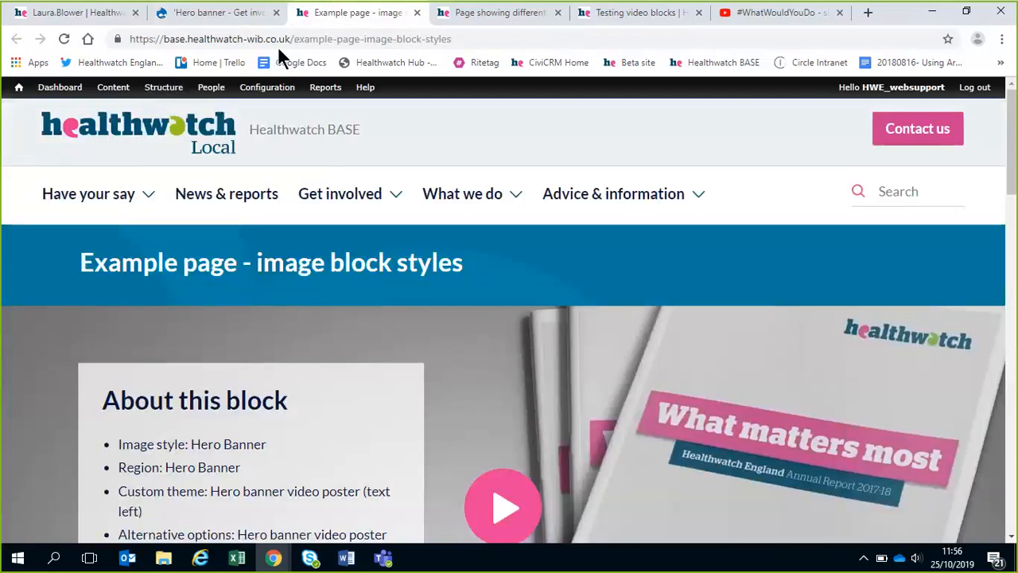
left_click(108, 92)
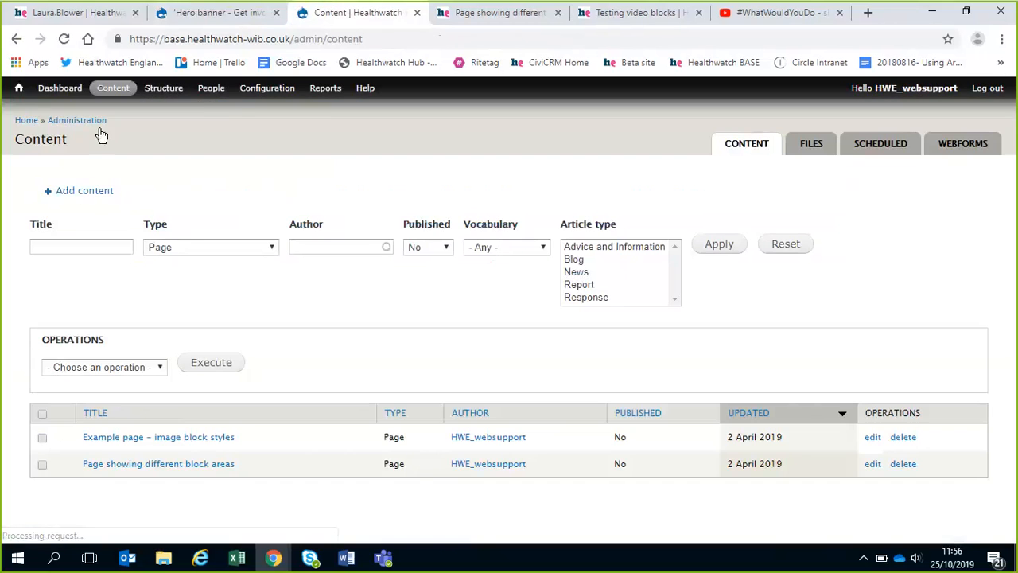
left_click(187, 247)
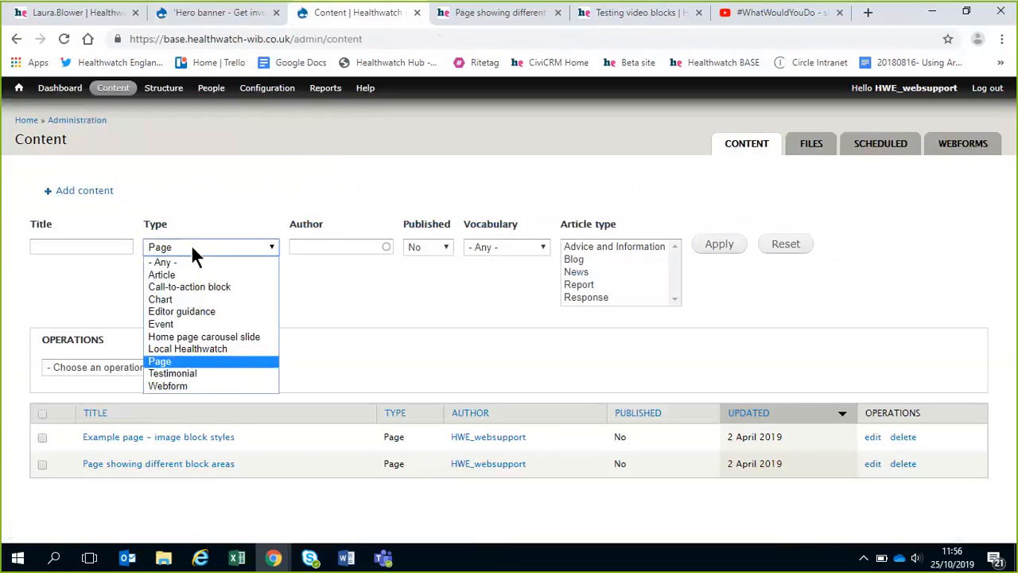
left_click(191, 246)
left_click(432, 241)
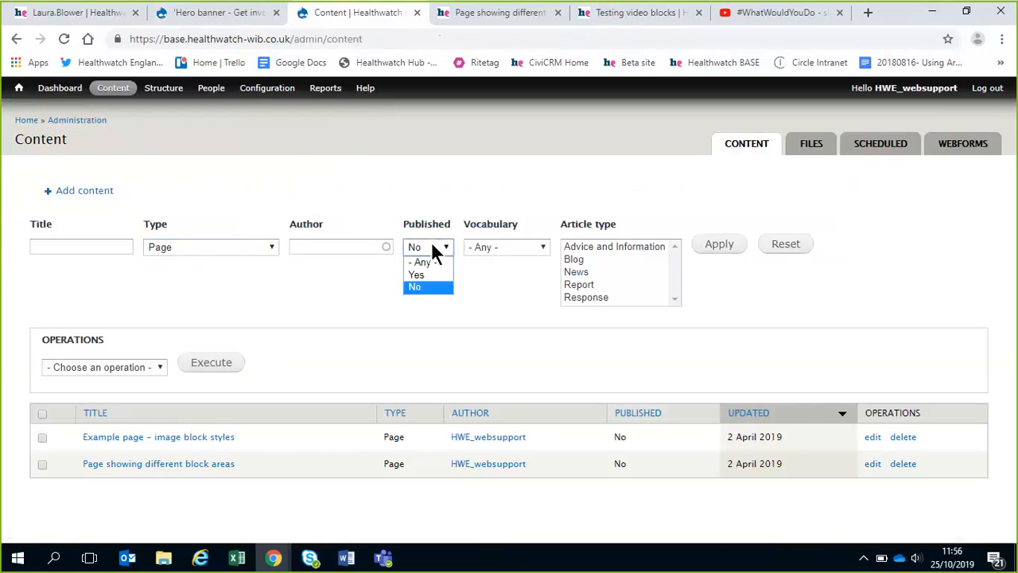
left_click(422, 288)
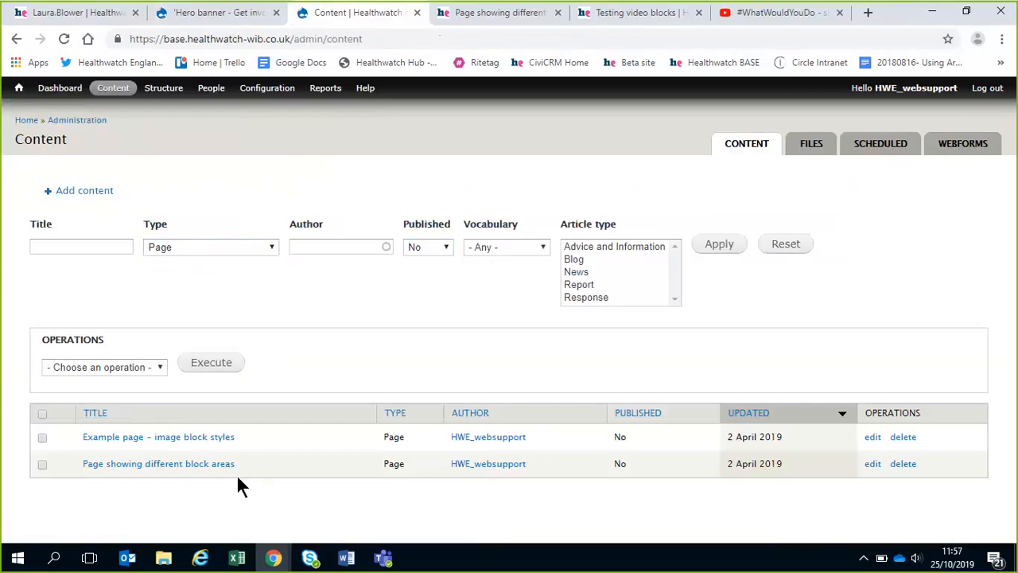
left_click(205, 466)
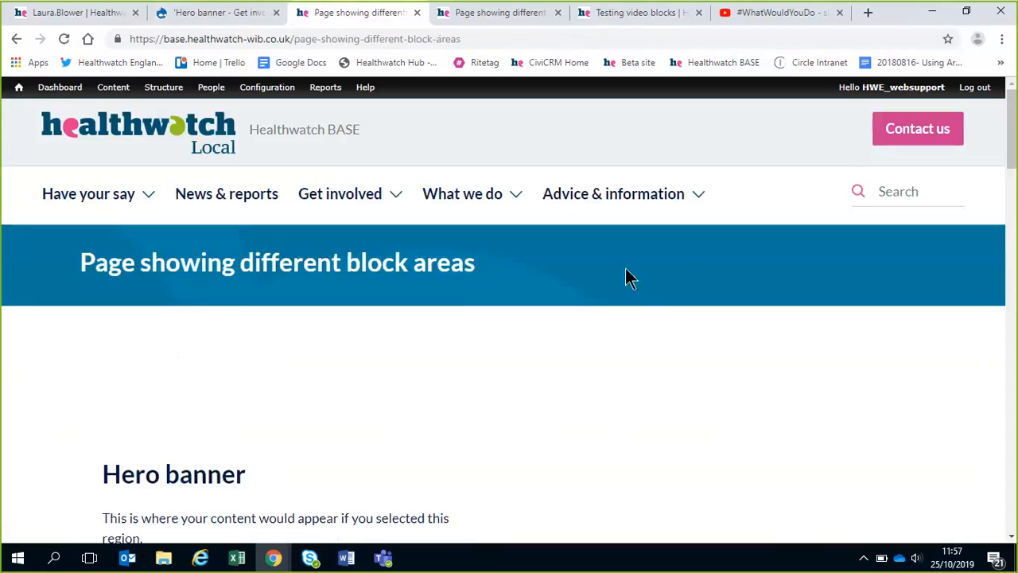
Step: Examine where the Hero banner, Content top and Sidebar left regions and the paragraph text sit on the block areas page
scroll(625, 277, "down", 1)
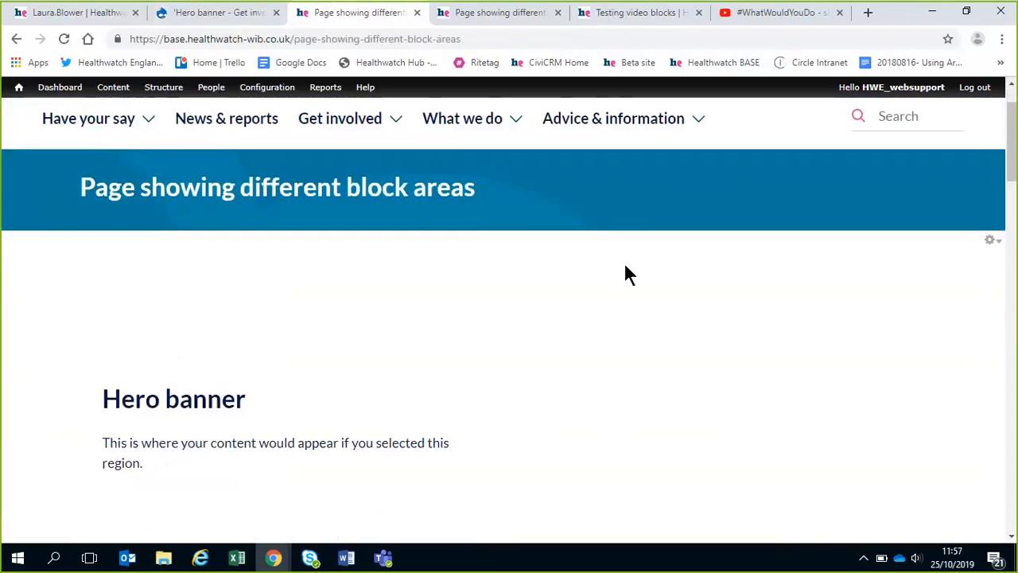
scroll(246, 290, "down", 1)
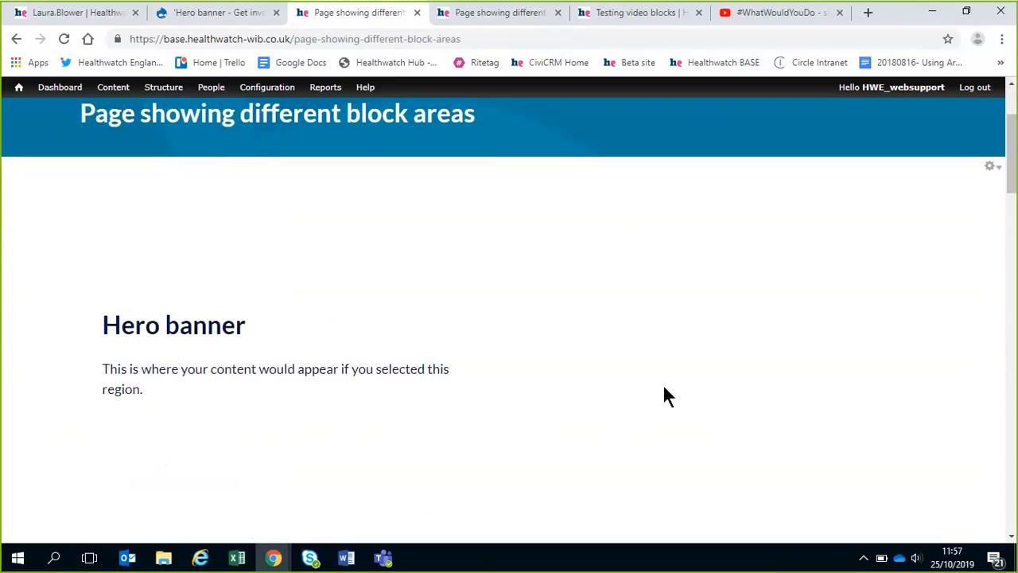
scroll(666, 391, "down", 3)
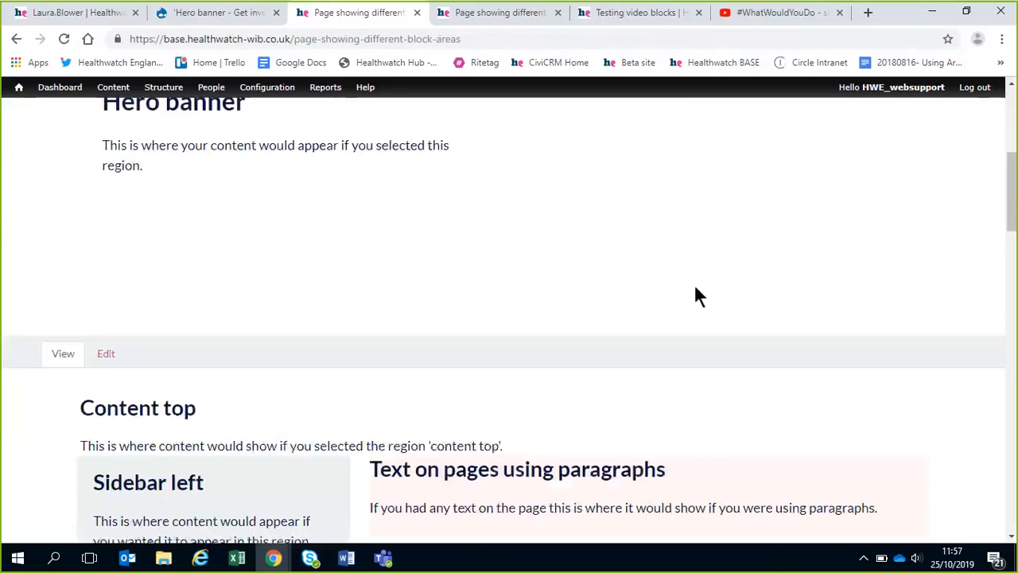
scroll(695, 296, "down", 1)
scroll(695, 296, "down", 1)
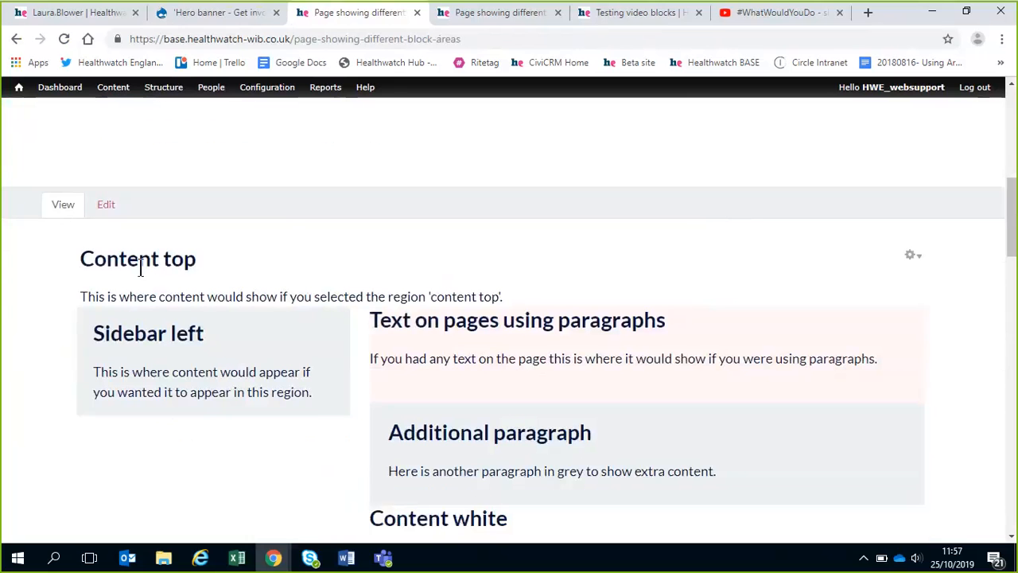
left_click_drag(78, 263, 531, 289)
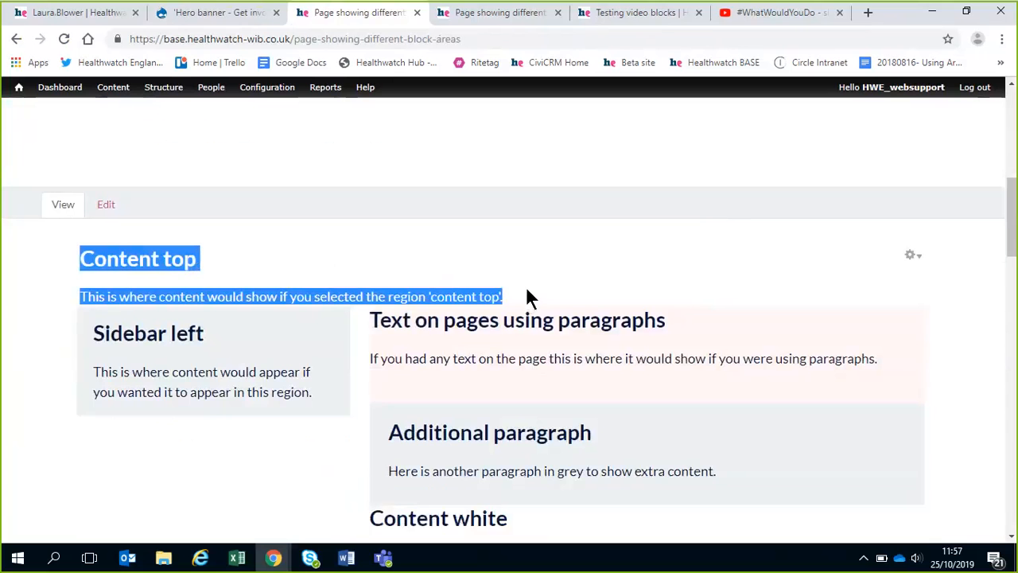
scroll(529, 287, "down", 1)
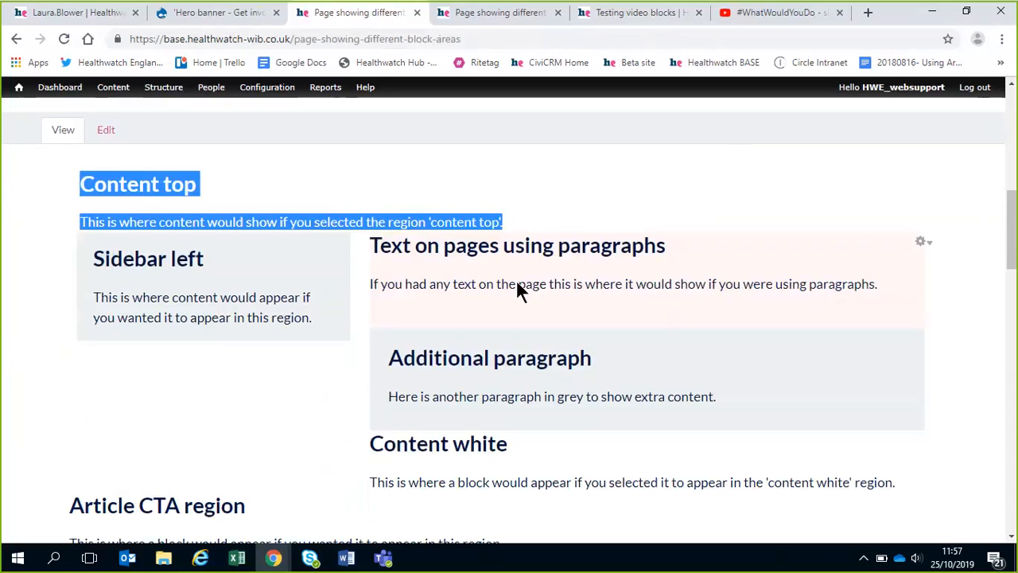
left_click(598, 284)
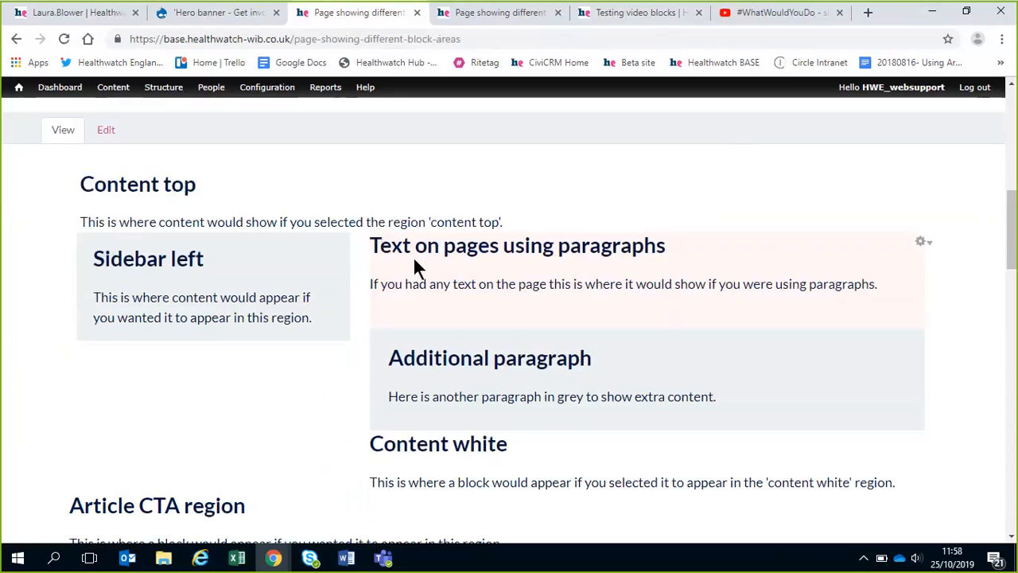
Step: Examine the positions of the Content white, Article CTA, Content bottom and first row regions on the block areas page
scroll(378, 263, "down", 1)
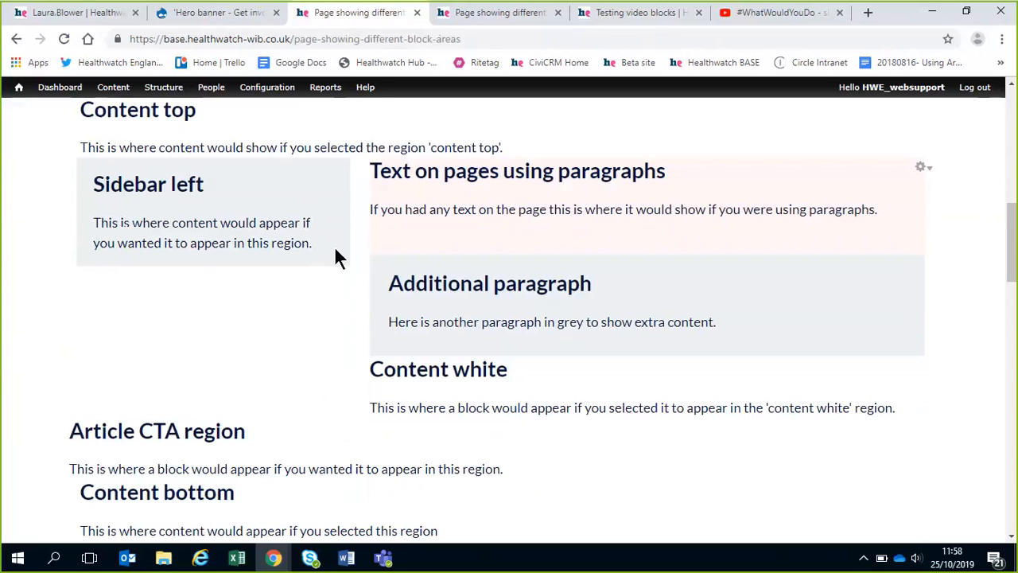
scroll(323, 256, "down", 2)
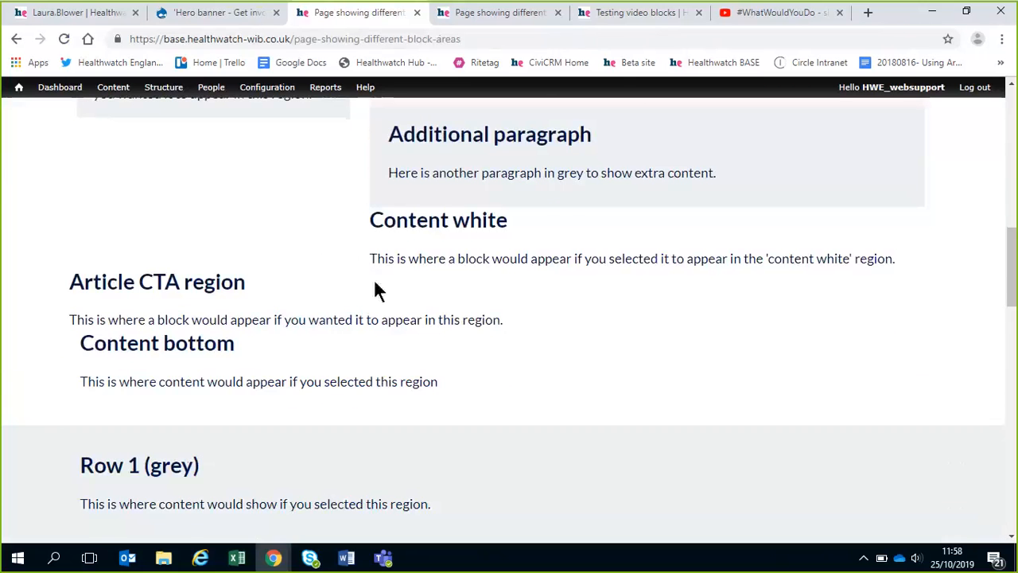
scroll(373, 287, "down", 1)
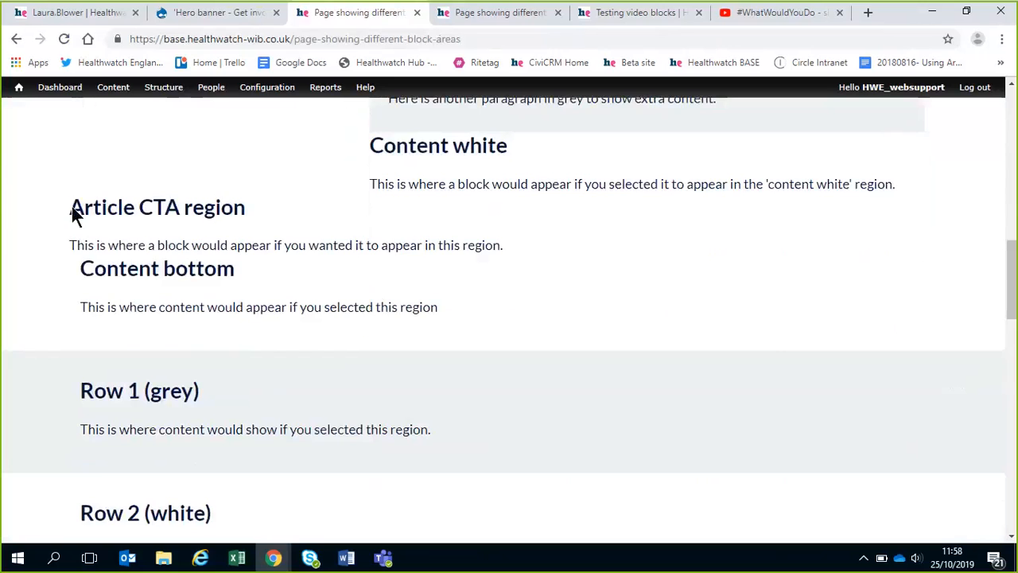
left_click_drag(71, 215, 527, 302)
scroll(787, 336, "down", 1)
left_click(525, 296)
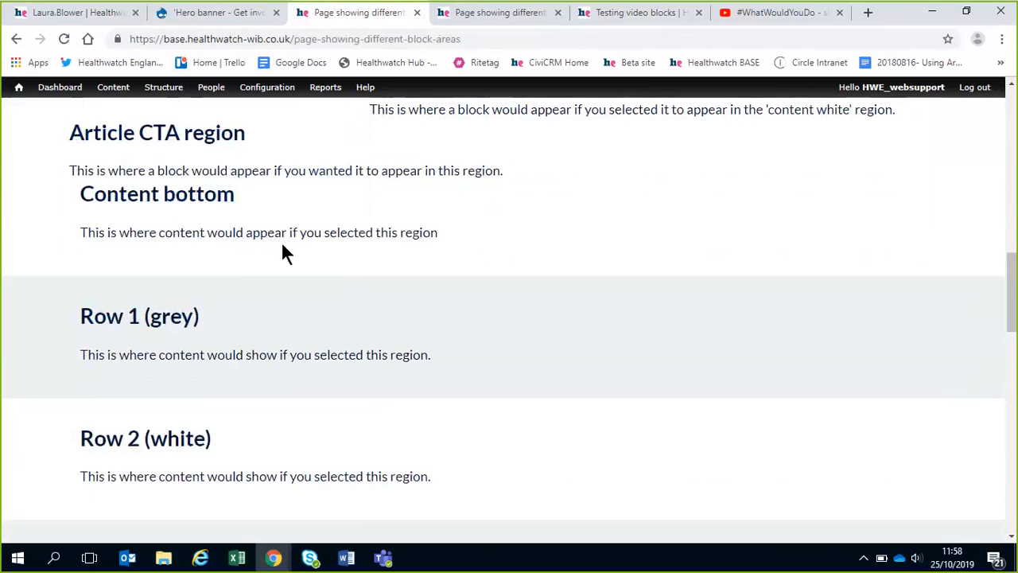
Step: Examine where the Content bottom region sits relative to the Article CTA and Content white regions
left_click_drag(83, 193, 456, 236)
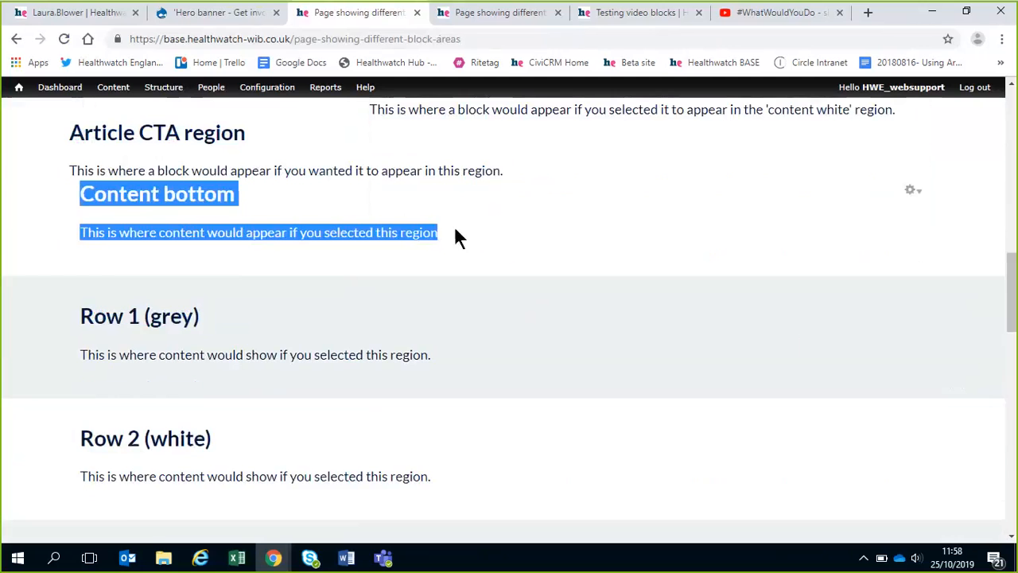
scroll(445, 290, "up", 1)
left_click(462, 311)
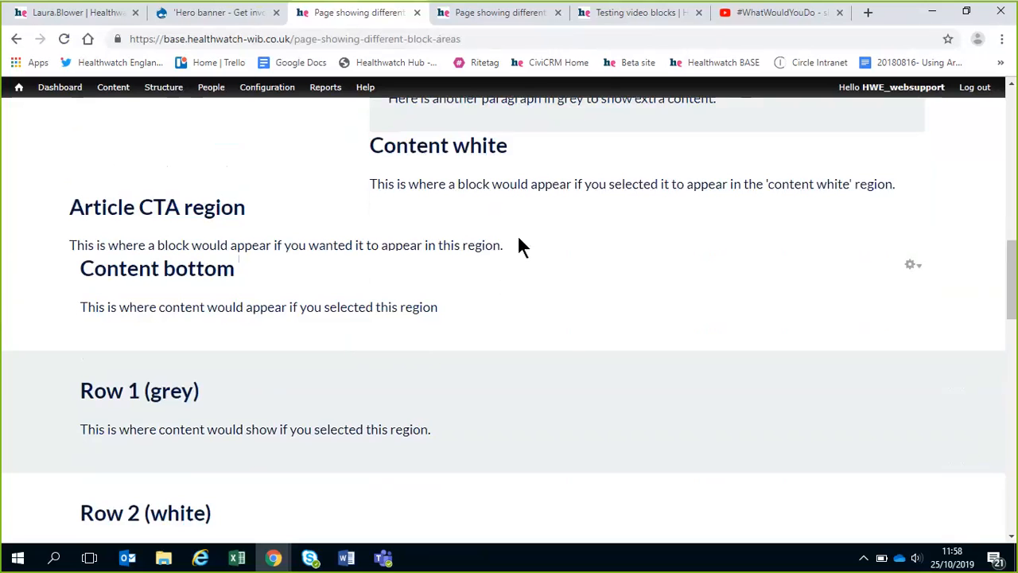
Step: Examine the positions and background colours of the Row 1 (grey), Row 2 (white) and Row 3 (grey) regions
scroll(567, 280, "down", 2)
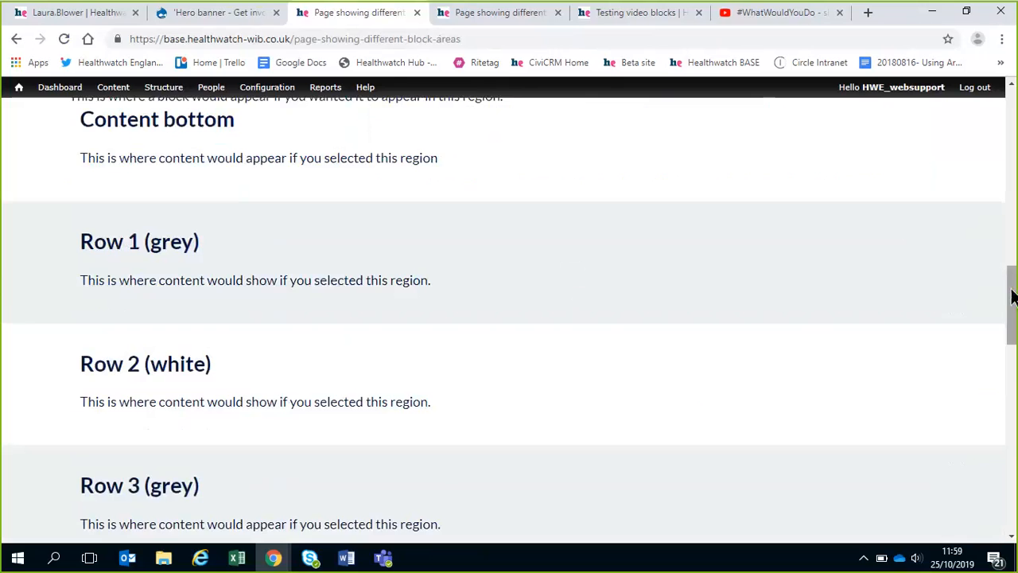
left_click_drag(1013, 296, 1013, 309)
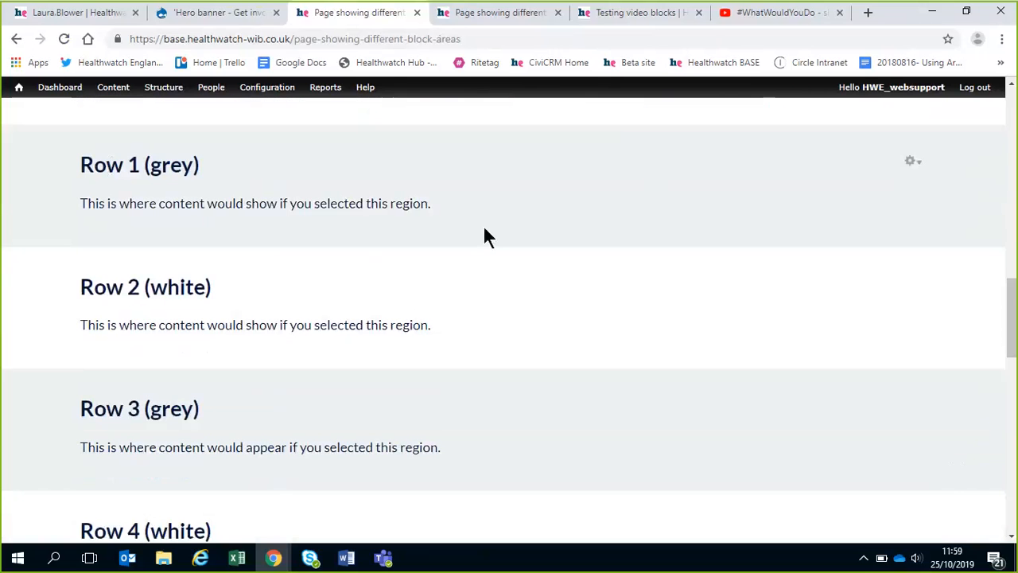
left_click_drag(483, 224, 39, 167)
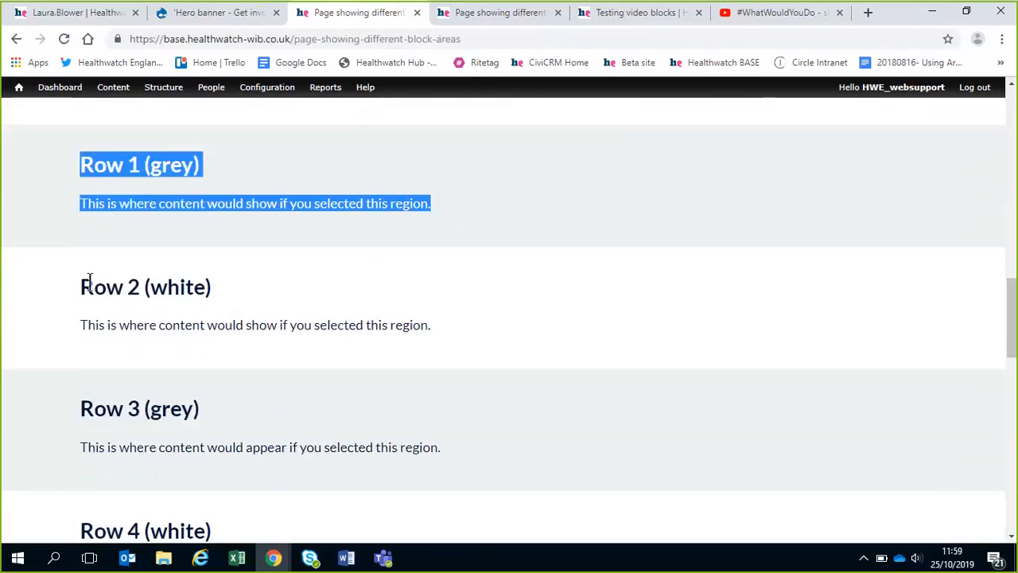
left_click_drag(89, 280, 432, 345)
left_click_drag(470, 463, 81, 391)
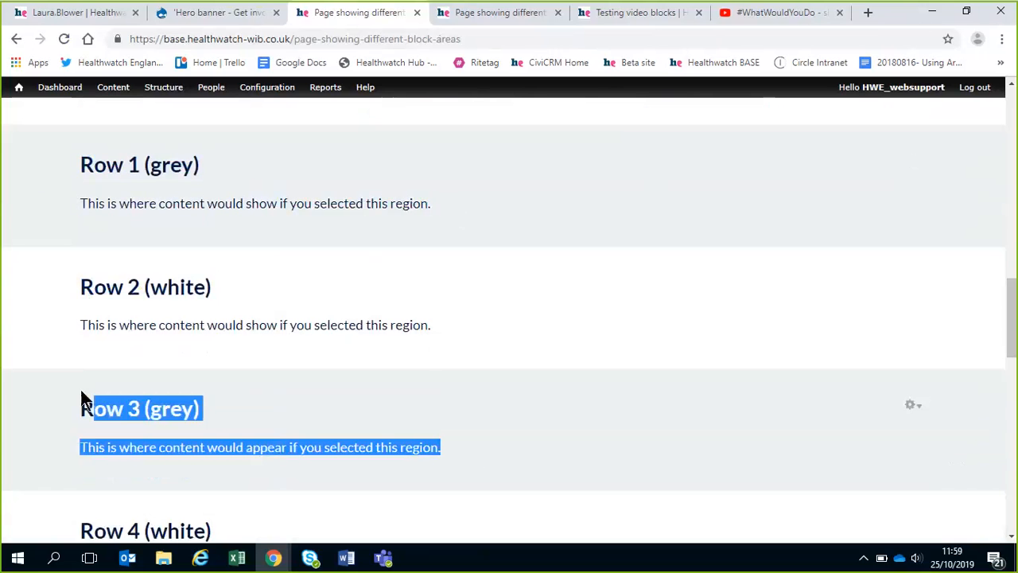
left_click(406, 314)
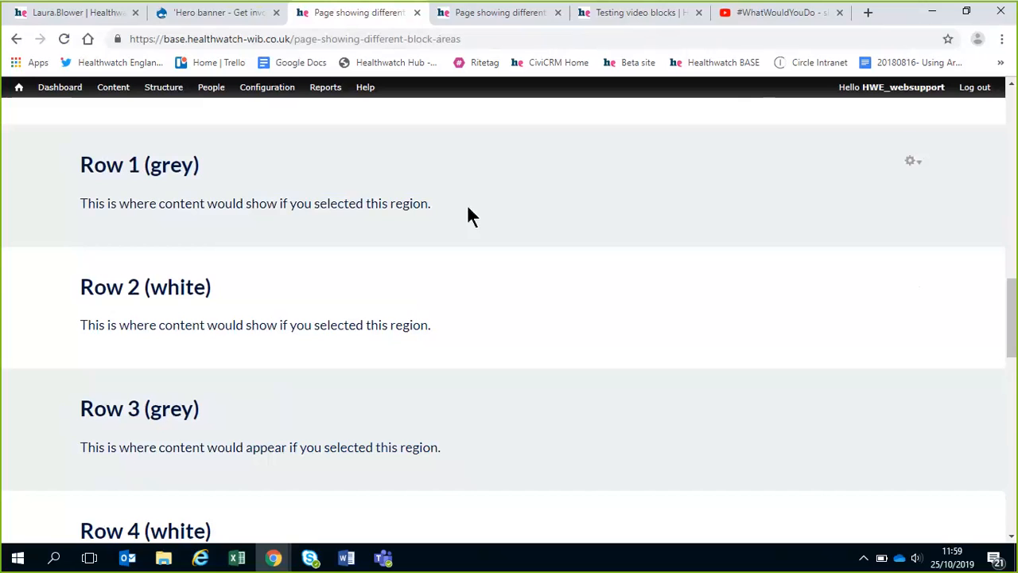
left_click_drag(467, 204, 95, 150)
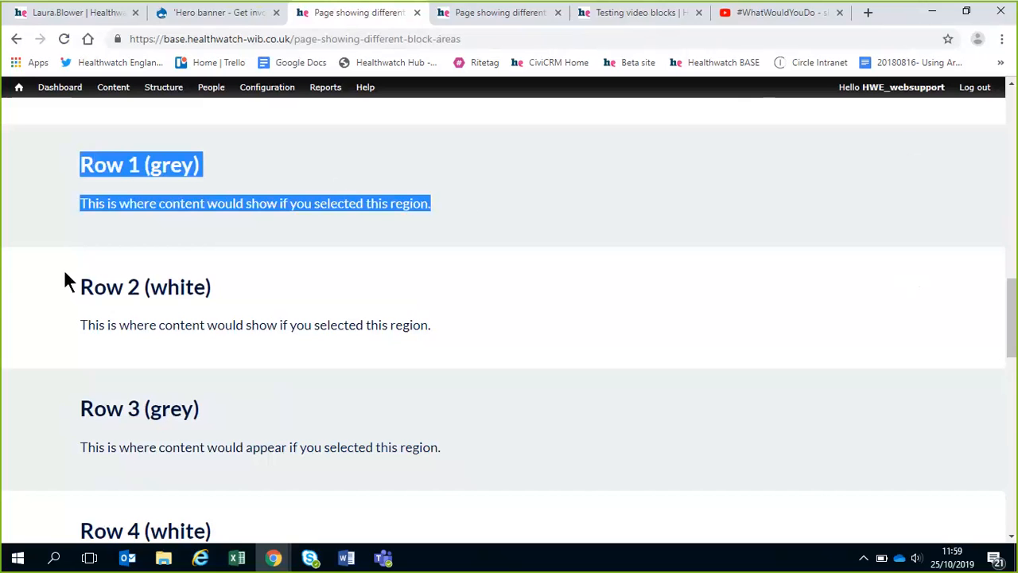
left_click_drag(65, 276, 459, 341)
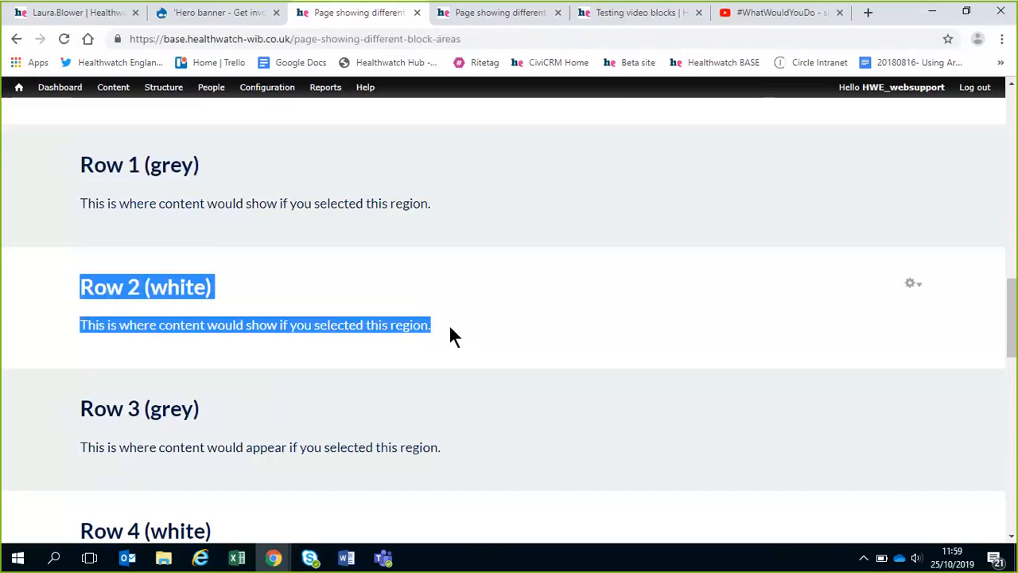
left_click_drag(65, 416, 389, 451)
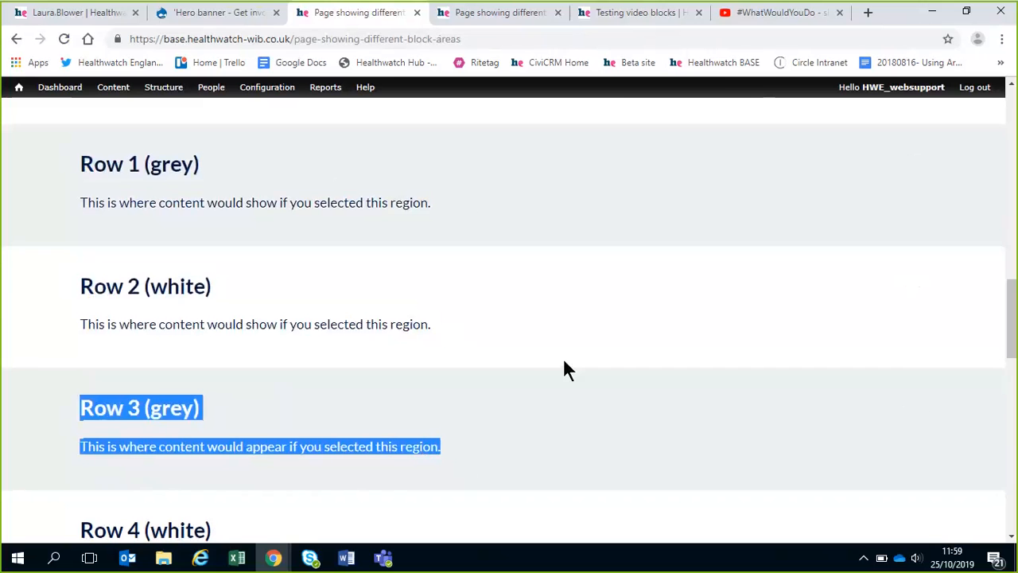
Step: Examine how the Row 4 (white) and Row 5 (grey) regions continue the alternating rows below Row 3
scroll(563, 366, "down", 3)
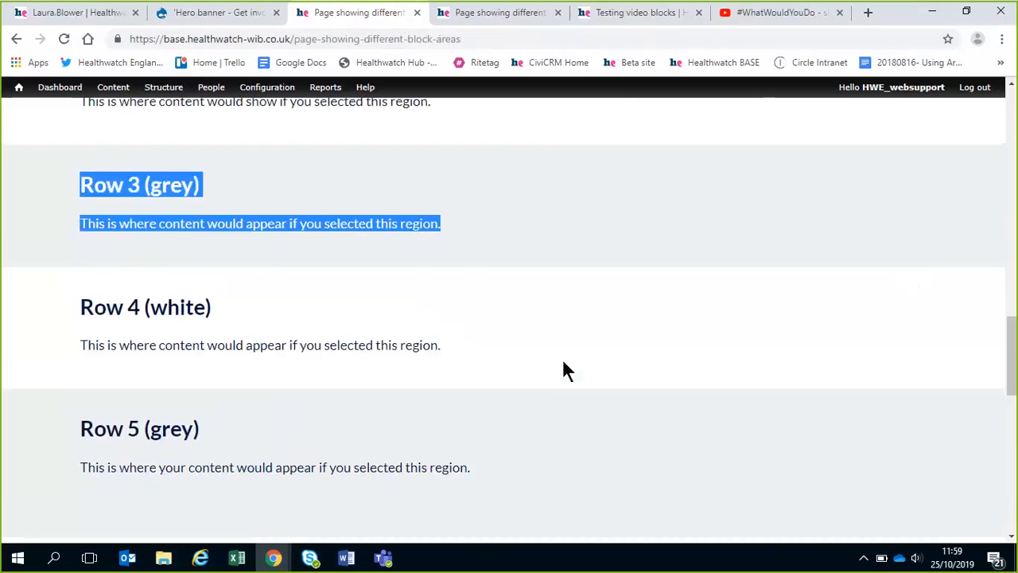
scroll(563, 367, "up", 2)
scroll(562, 372, "down", 3)
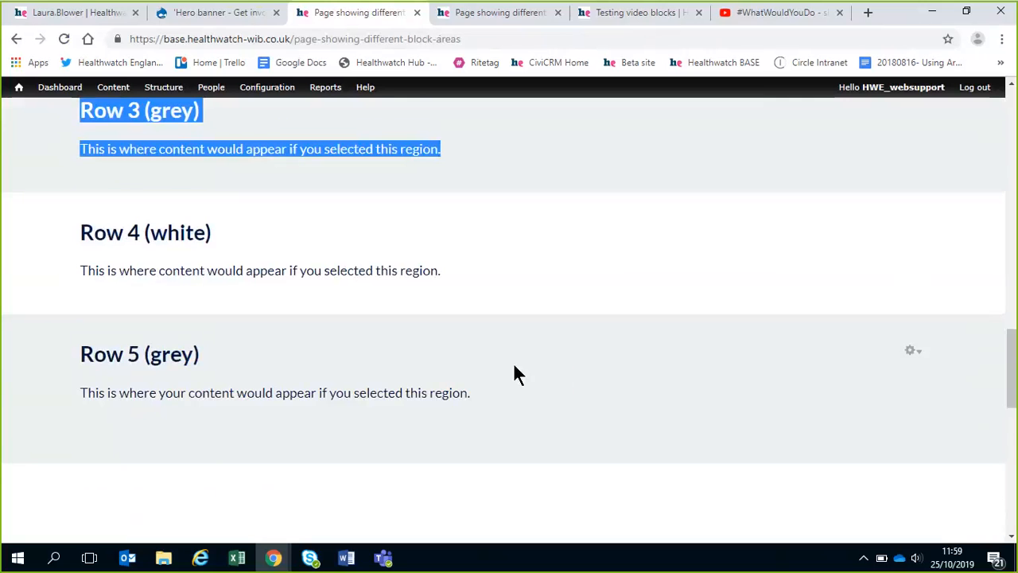
scroll(519, 358, "down", 2)
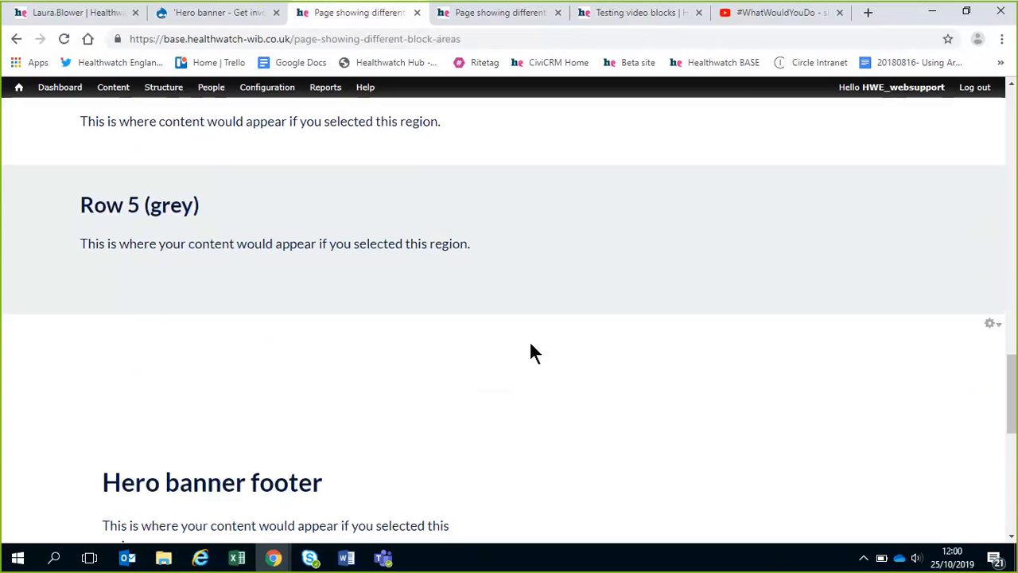
Step: Examine where the Hero banner footer region sits between Row 5 and the page footer
scroll(548, 329, "down", 2)
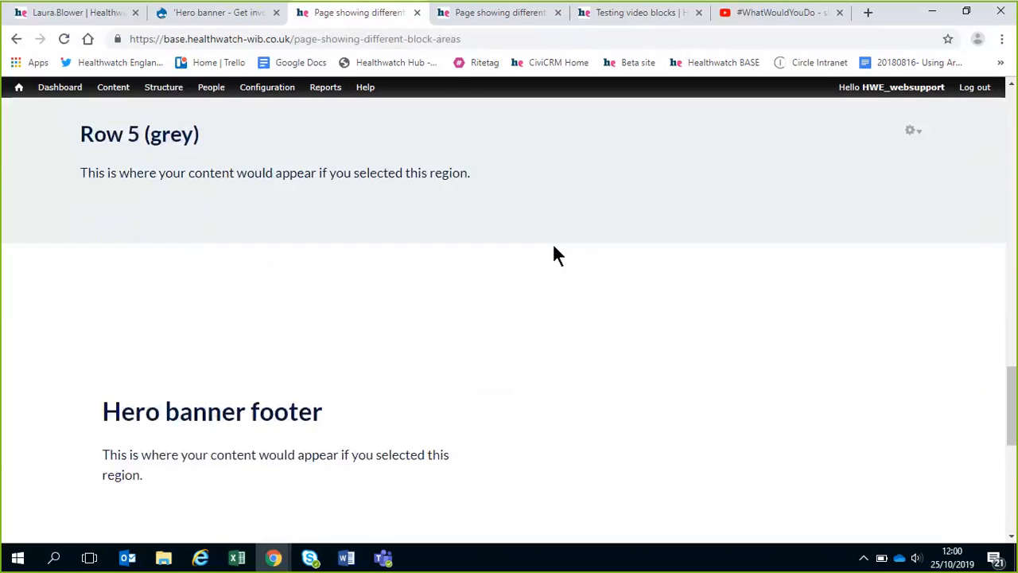
scroll(604, 243, "down", 1)
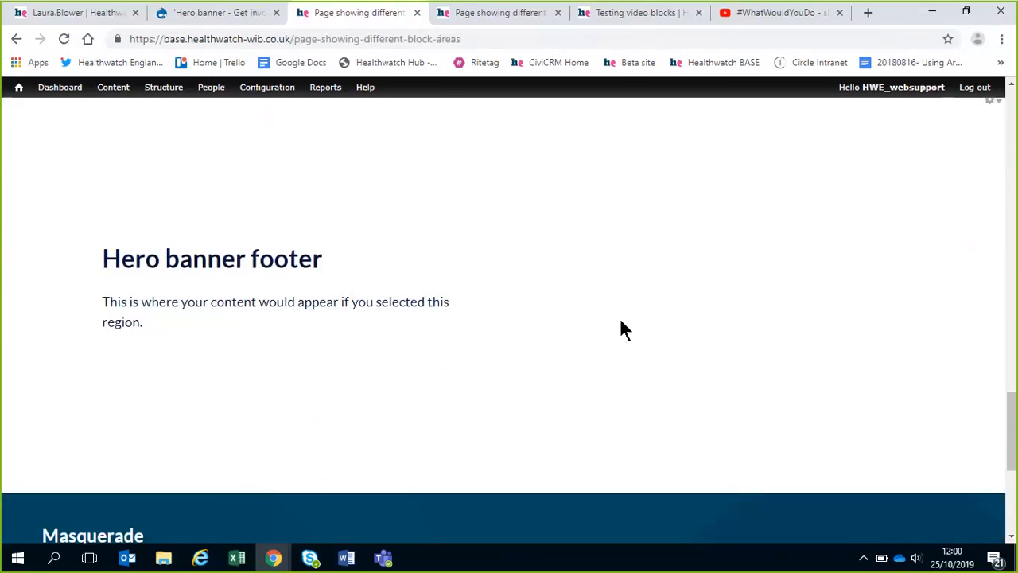
scroll(629, 314, "up", 1)
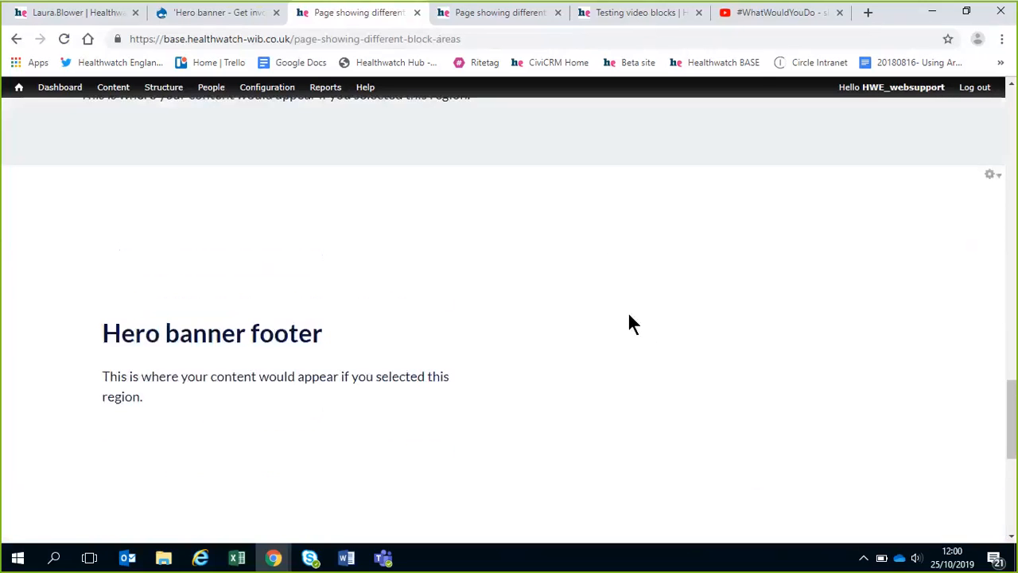
scroll(629, 322, "down", 1)
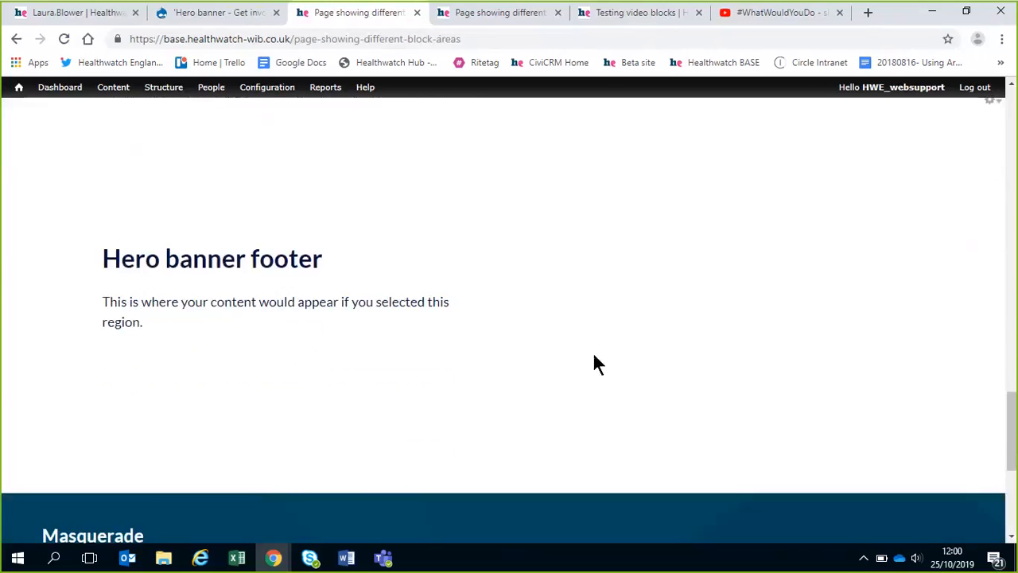
scroll(666, 353, "up", 1)
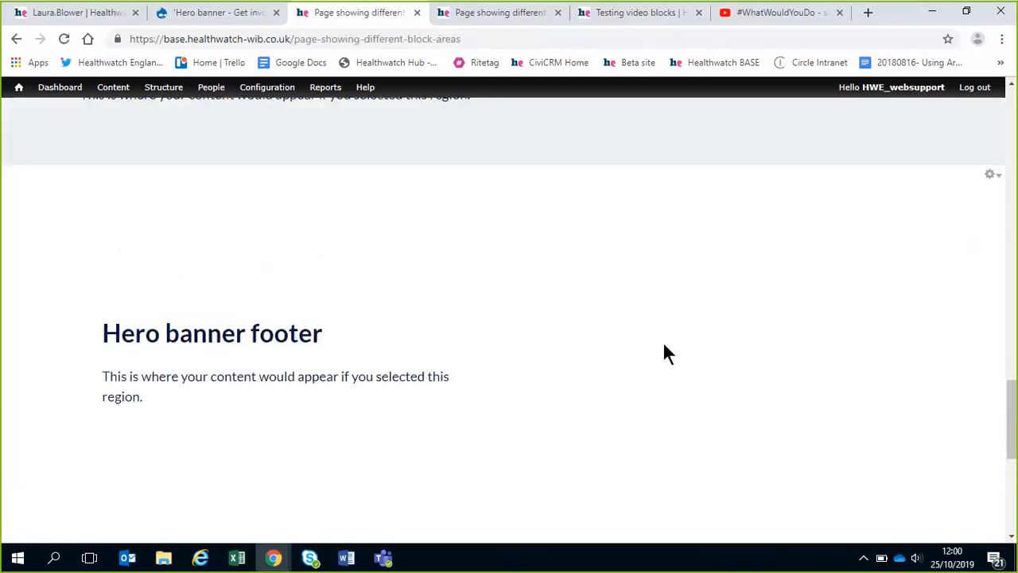
Step: Open the Hero banner footer block's configuration and examine the default theme's region options, keeping Hero banner footer selected
left_click(991, 174)
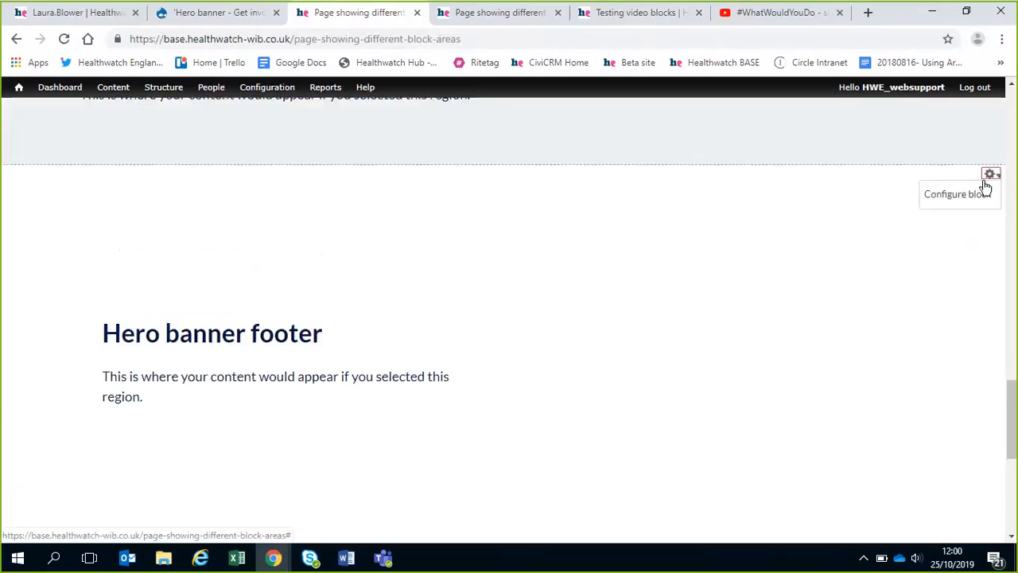
left_click(968, 196)
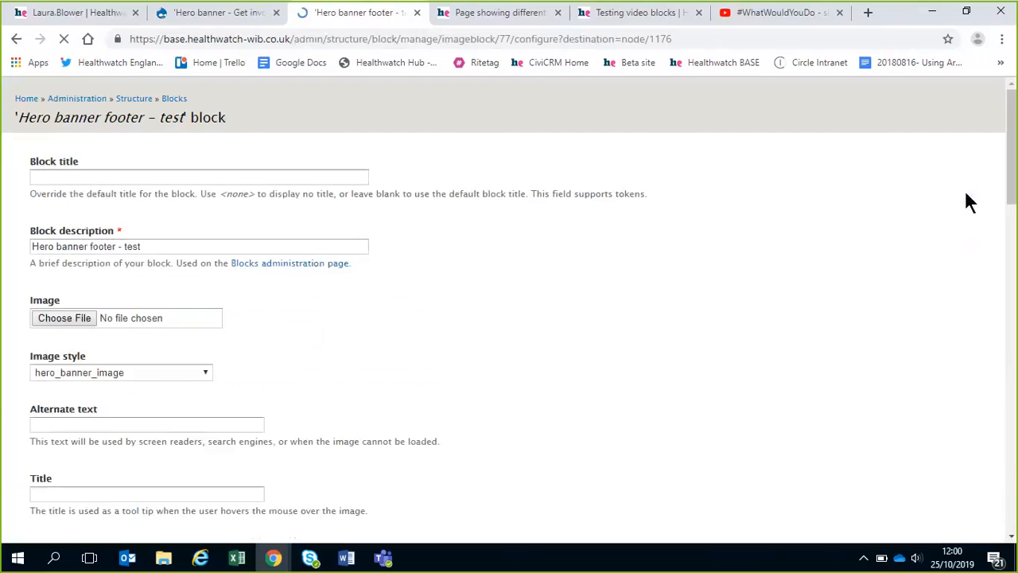
scroll(460, 334, "down", 2)
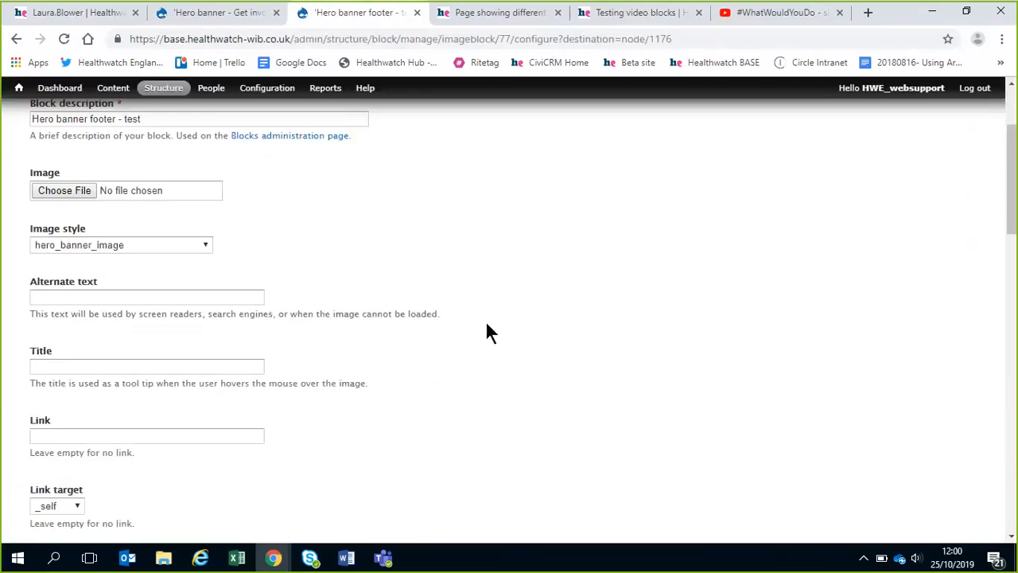
scroll(488, 324, "down", 5)
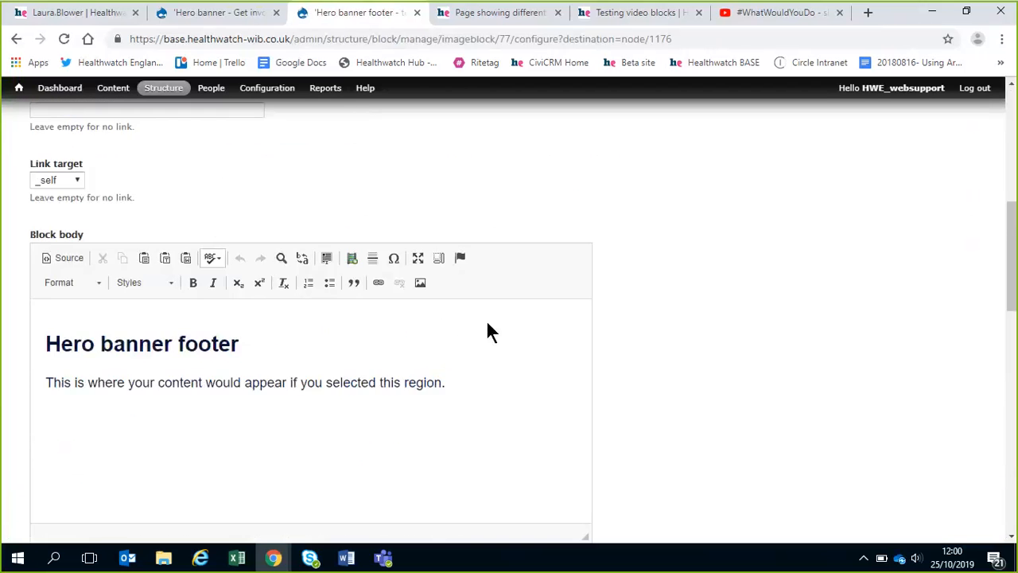
scroll(486, 321, "down", 4)
left_click(68, 290)
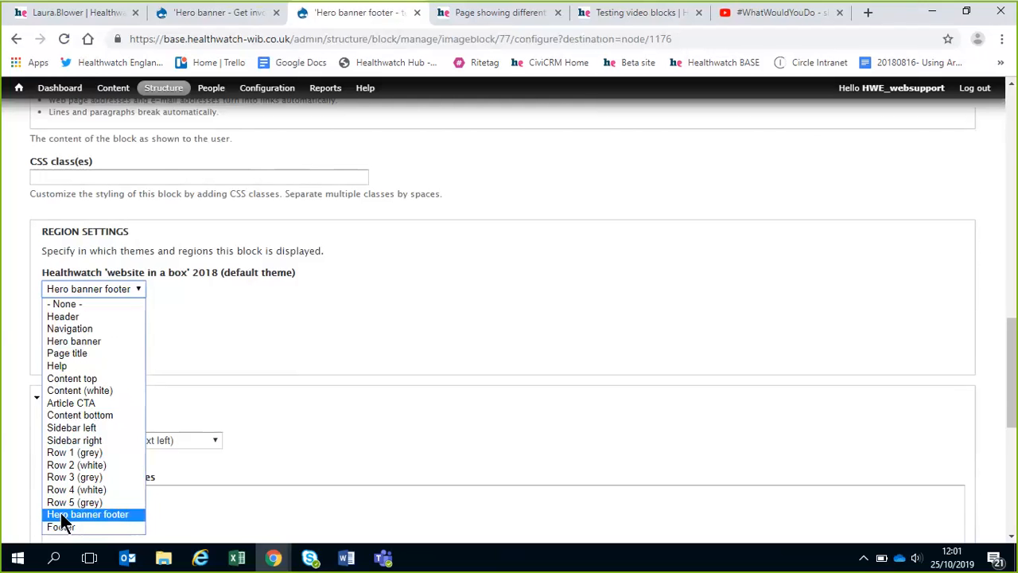
left_click(565, 370)
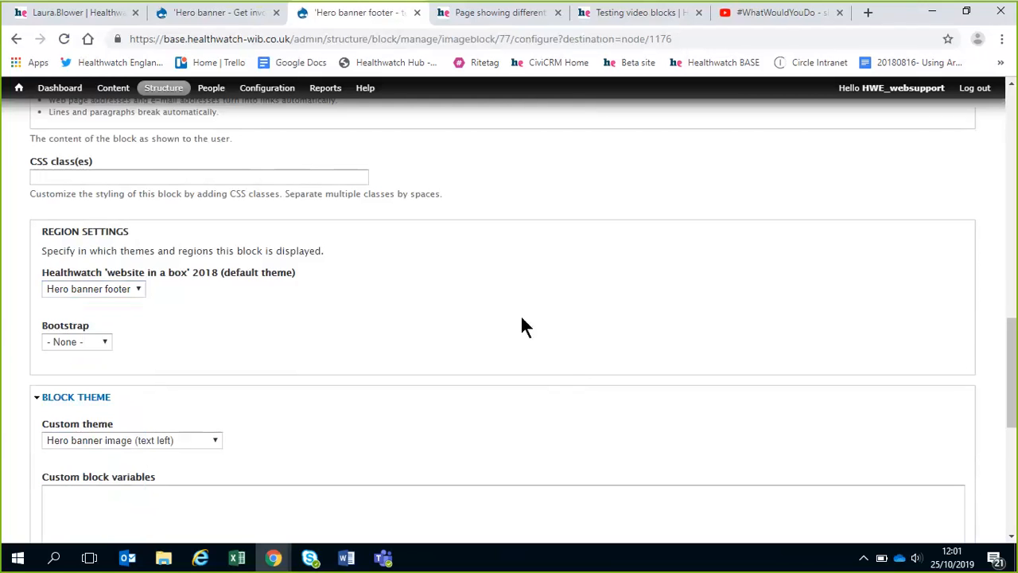
left_click(56, 18)
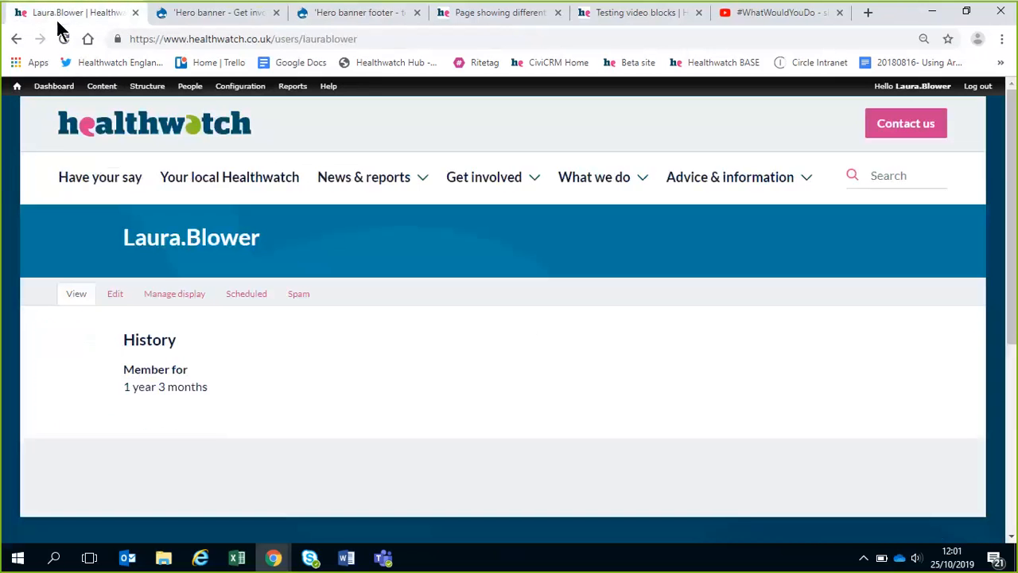
left_click(78, 140)
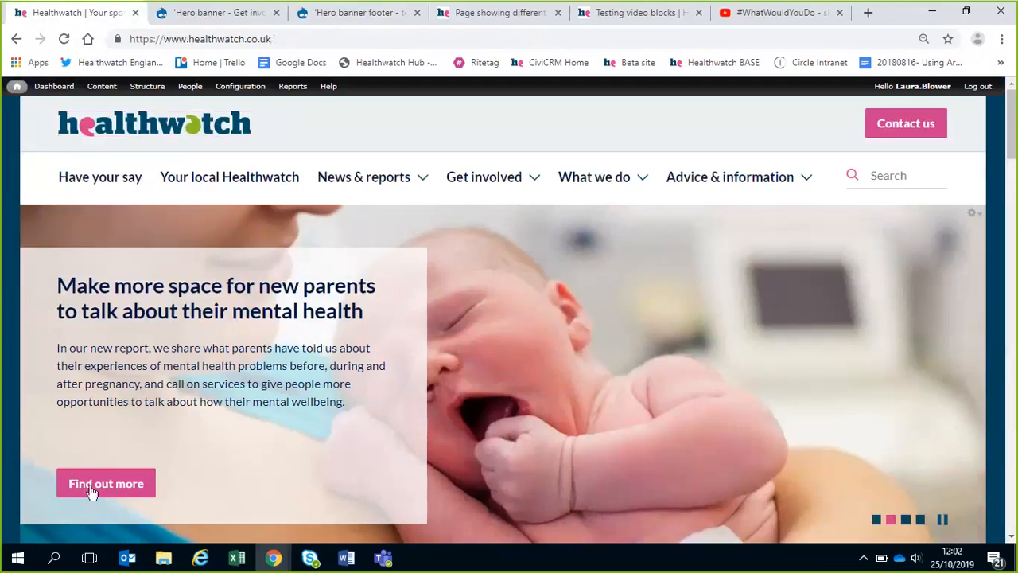
left_click(90, 483)
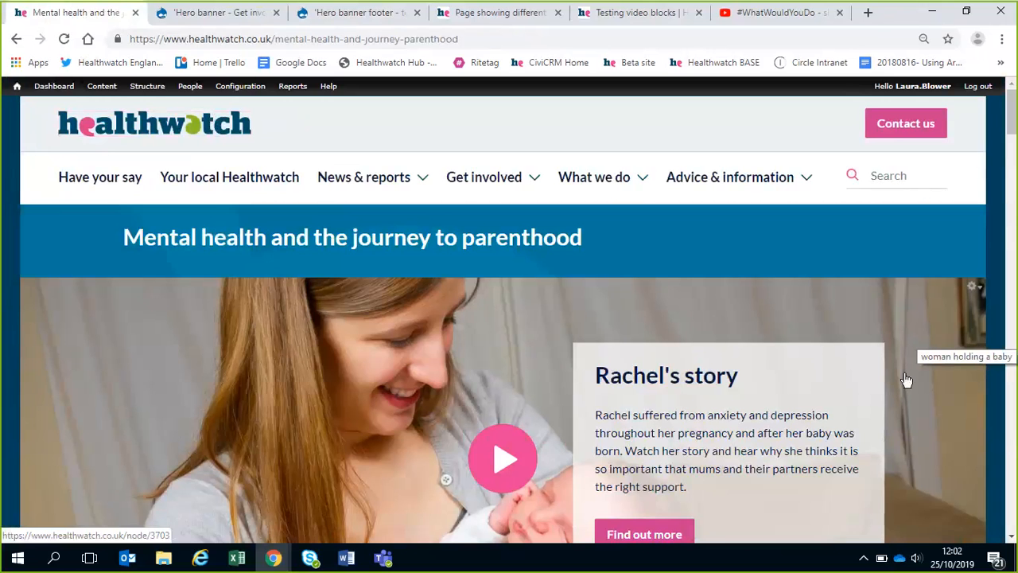
Step: Examine the video hero banner block at the start of the "Mental health and the journey to parenthood" page
scroll(908, 379, "down", 2)
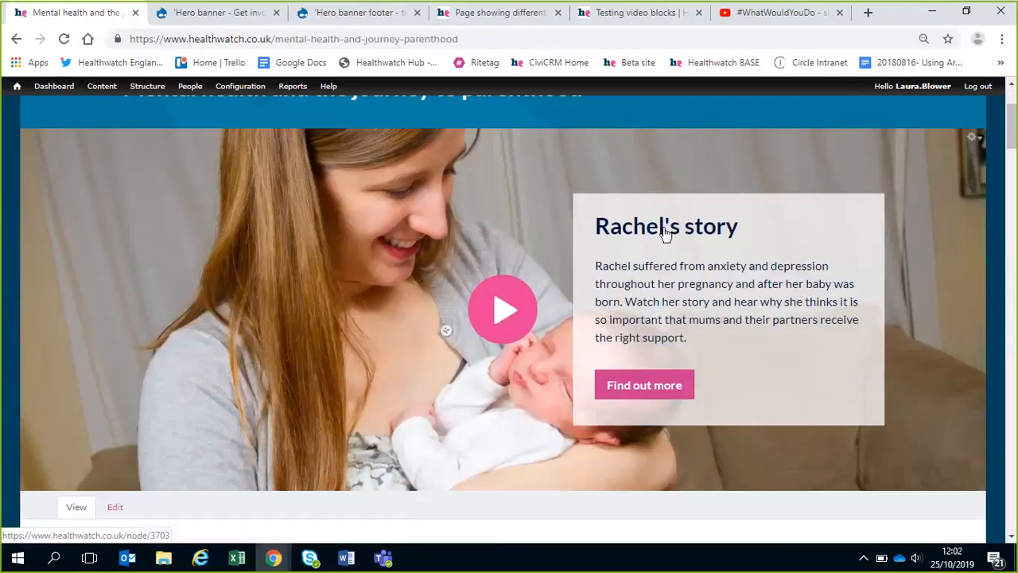
scroll(856, 412, "down", 1)
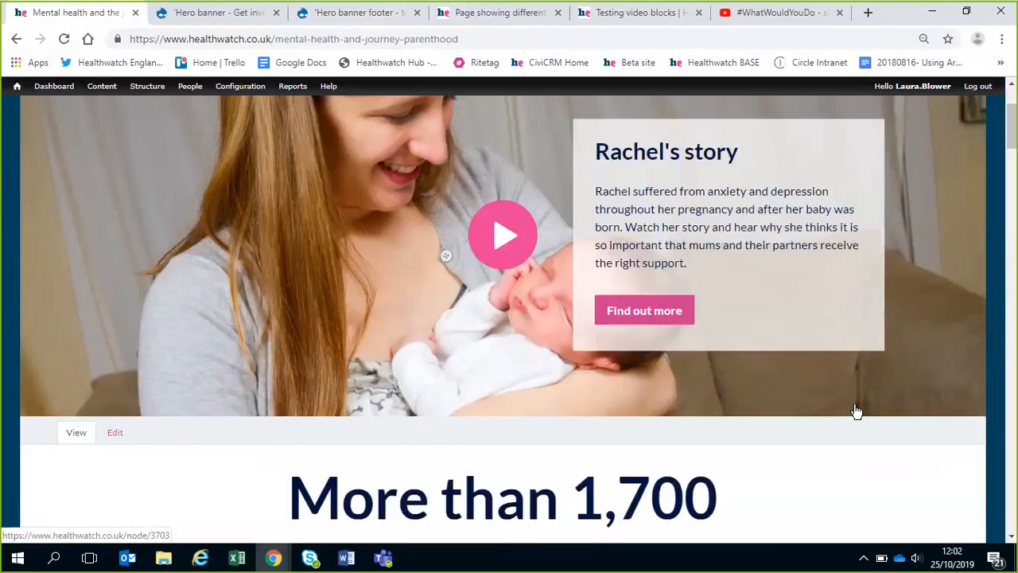
scroll(857, 412, "down", 1)
scroll(855, 411, "up", 1)
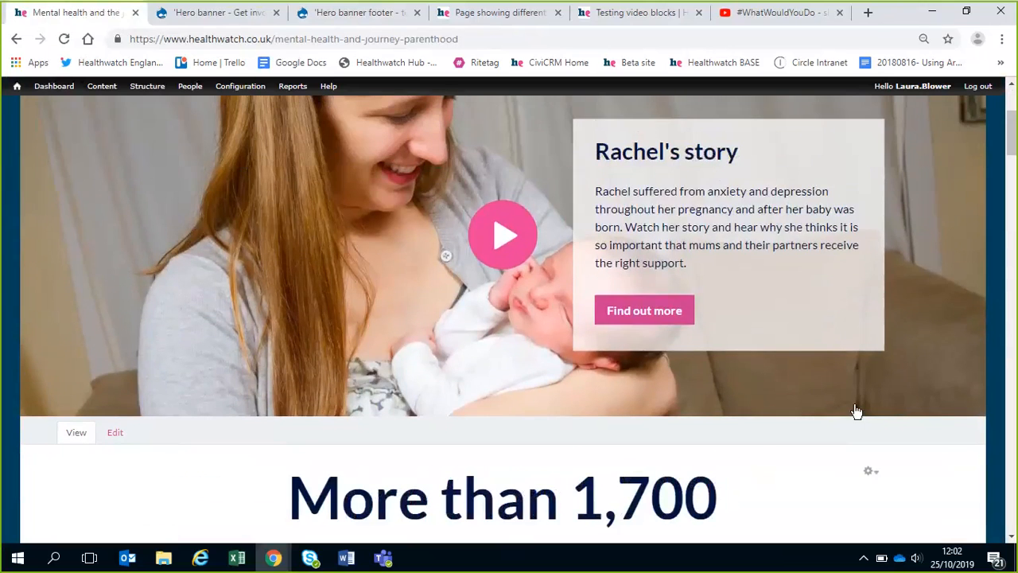
Step: Examine the "More than 1,700" statistic, the grey report call-to-action, the quote and the "Three common issues people shared" section
scroll(855, 412, "down", 4)
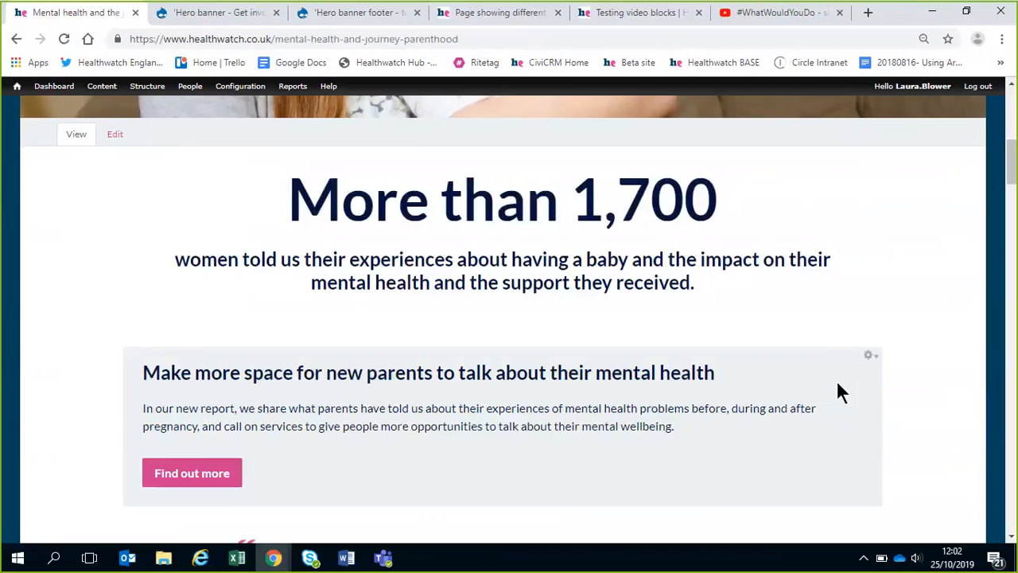
left_click_drag(716, 287, 276, 193)
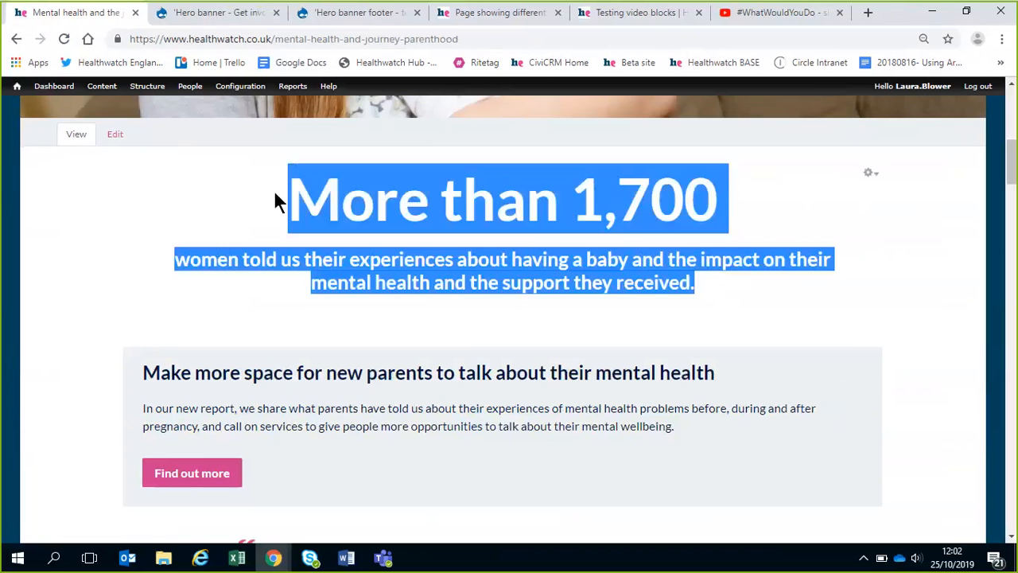
left_click(761, 271)
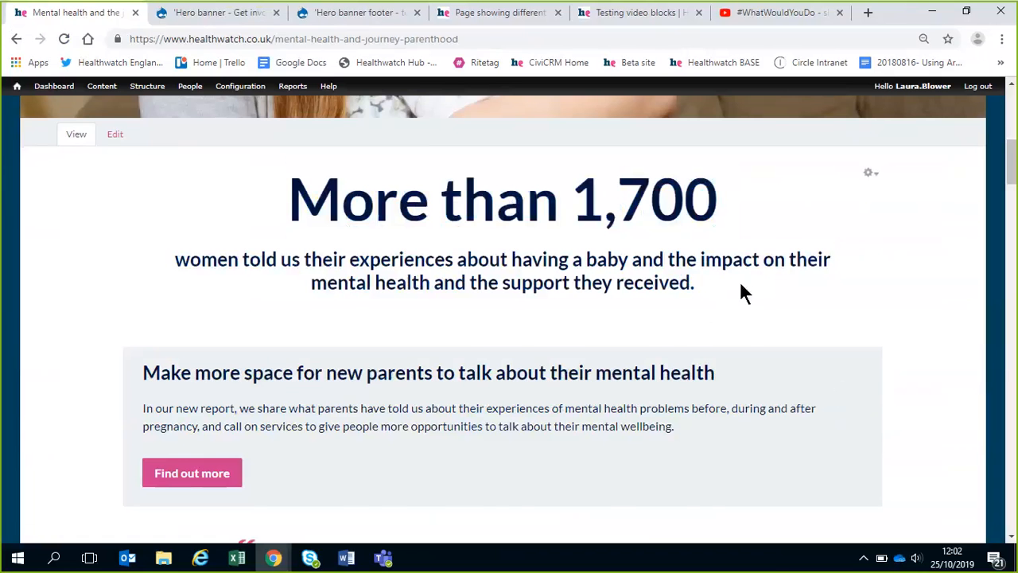
scroll(742, 288, "down", 2)
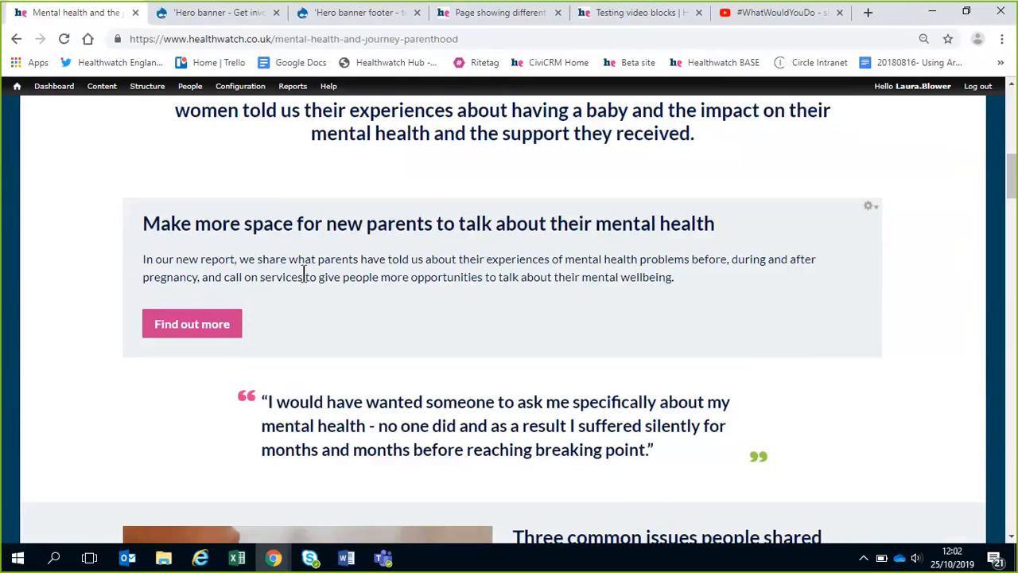
scroll(792, 312, "down", 4)
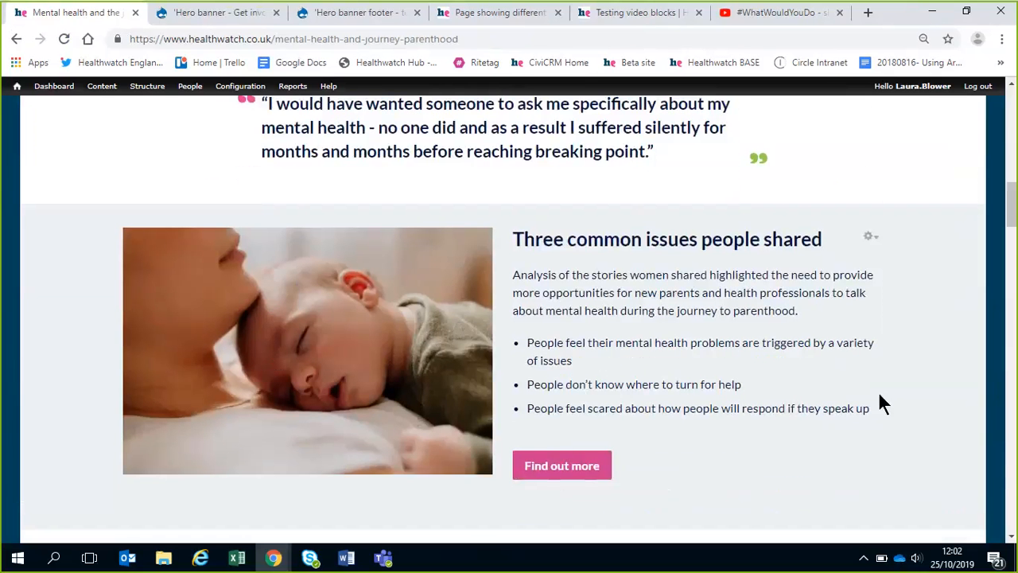
Step: Examine the "47%" statistic, the "Everybody wants to hold the baby, but who holds the mum?" section and the quote beneath it
scroll(674, 342, "down", 7)
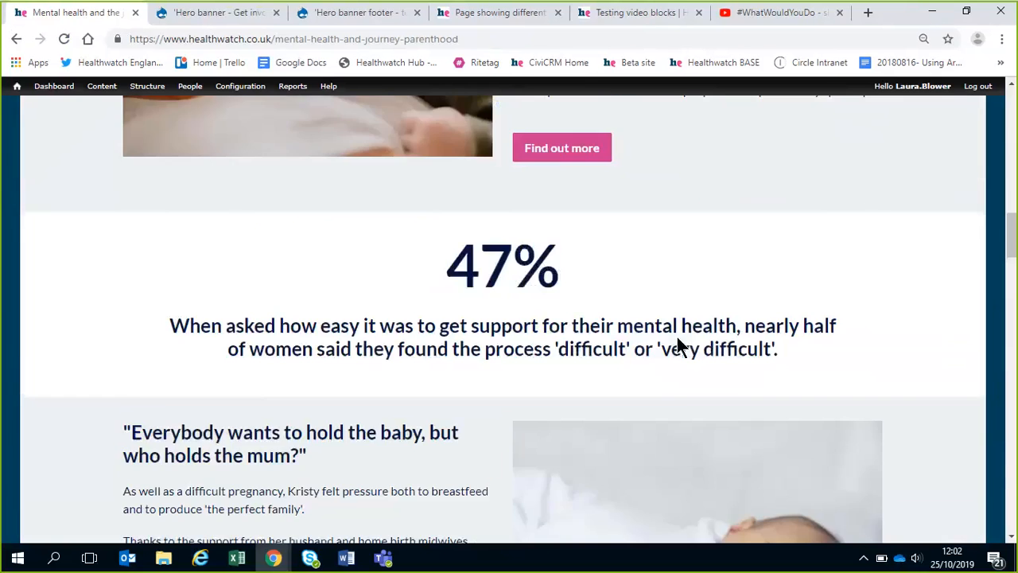
scroll(680, 345, "down", 2)
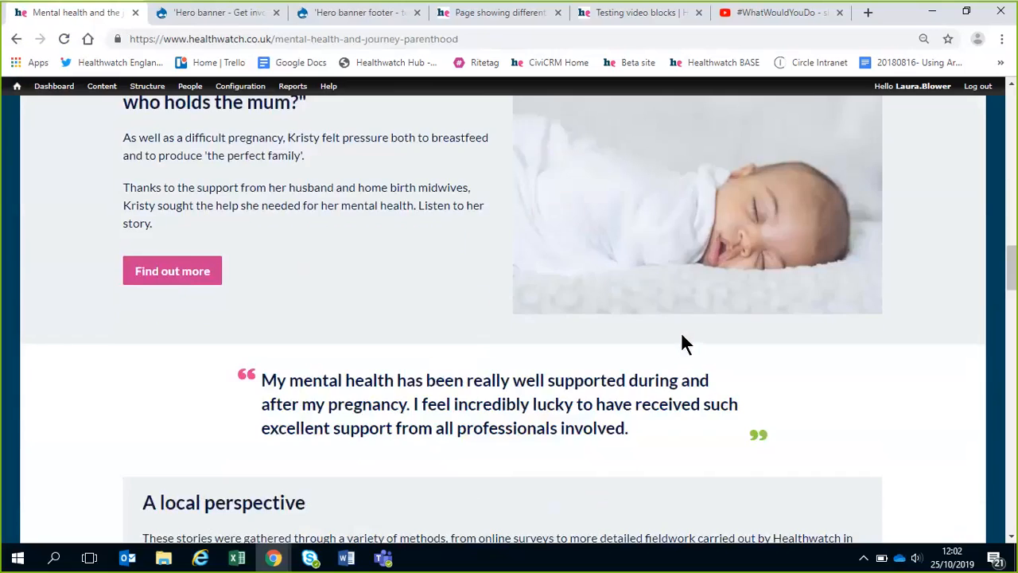
scroll(682, 334, "up", 1)
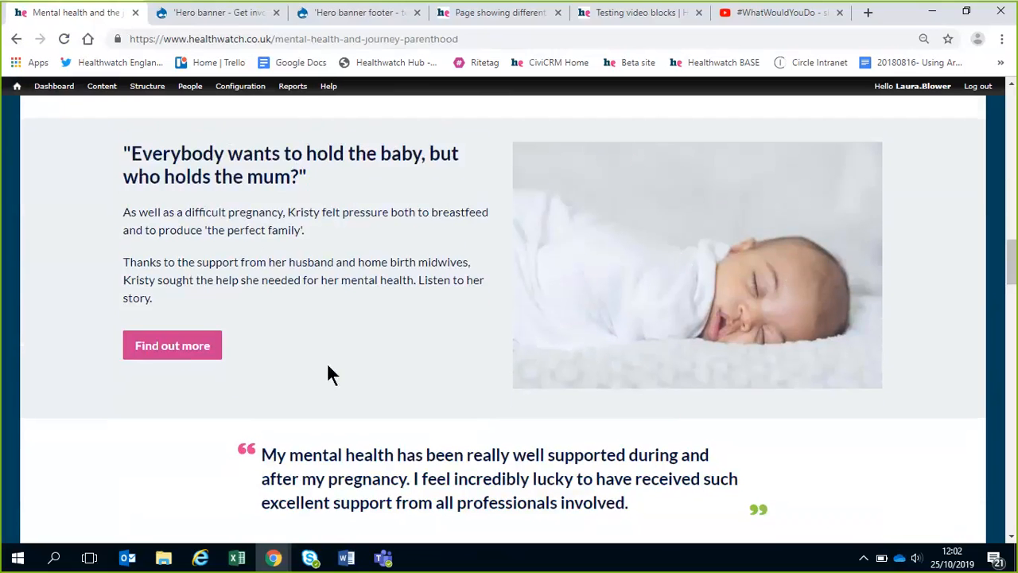
scroll(623, 344, "down", 2)
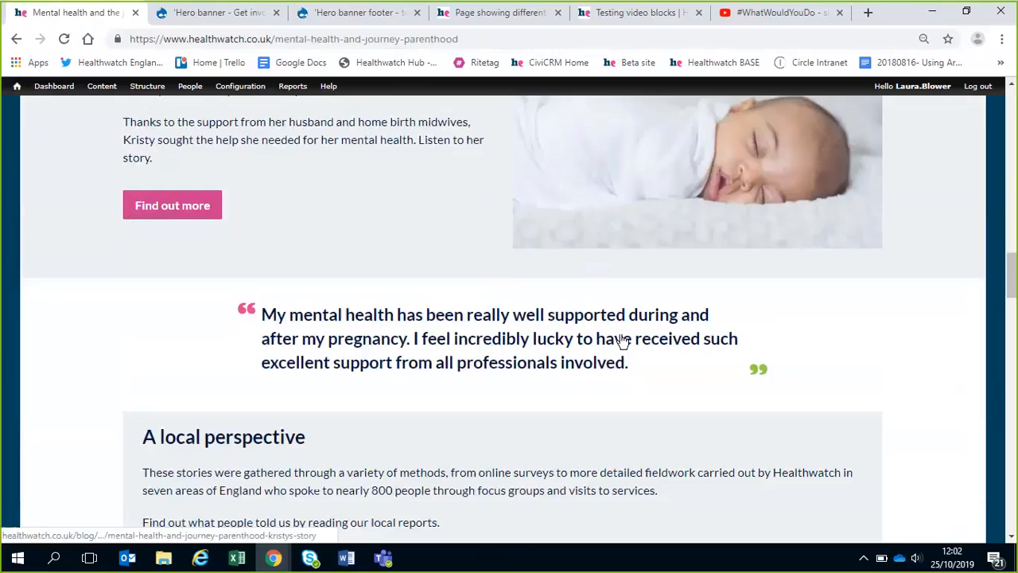
scroll(621, 342, "down", 1)
scroll(620, 346, "up", 2)
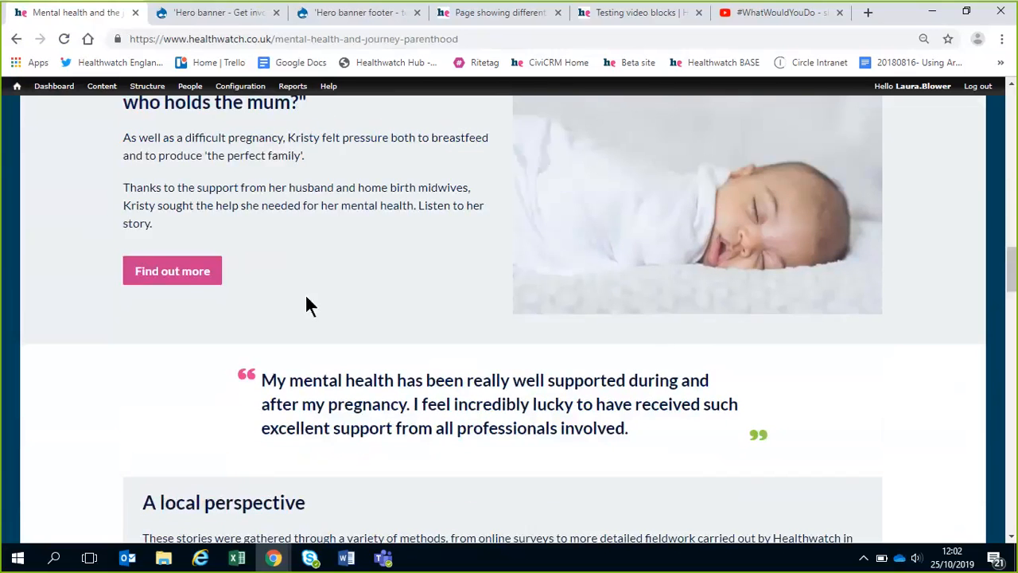
Step: Examine the "A local perspective" block, highlighting its introduction and list of local Healthwatch report links
scroll(577, 282, "down", 3)
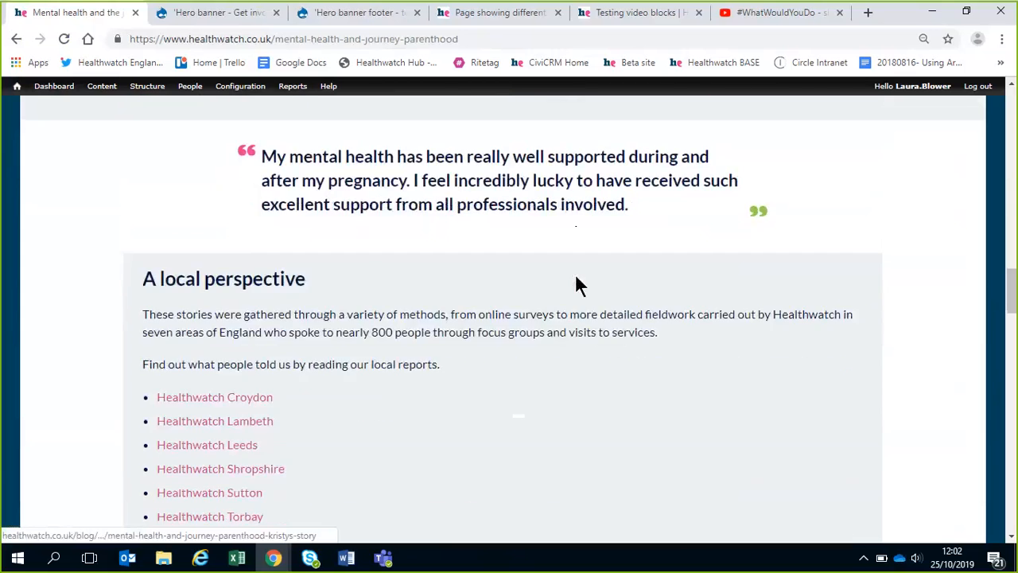
scroll(577, 280, "down", 2)
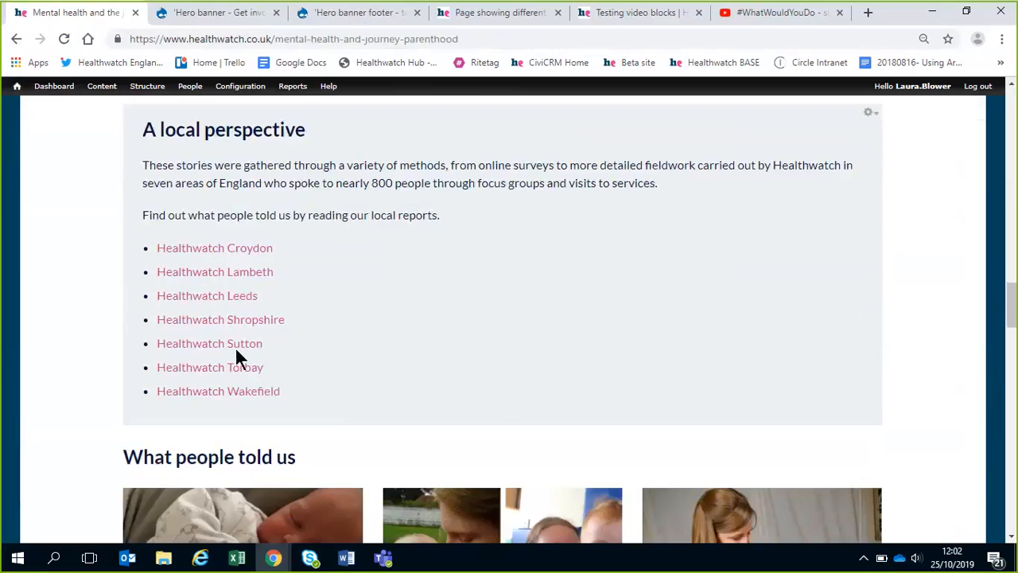
left_click_drag(282, 393, 149, 204)
left_click(483, 271)
scroll(490, 302, "down", 1)
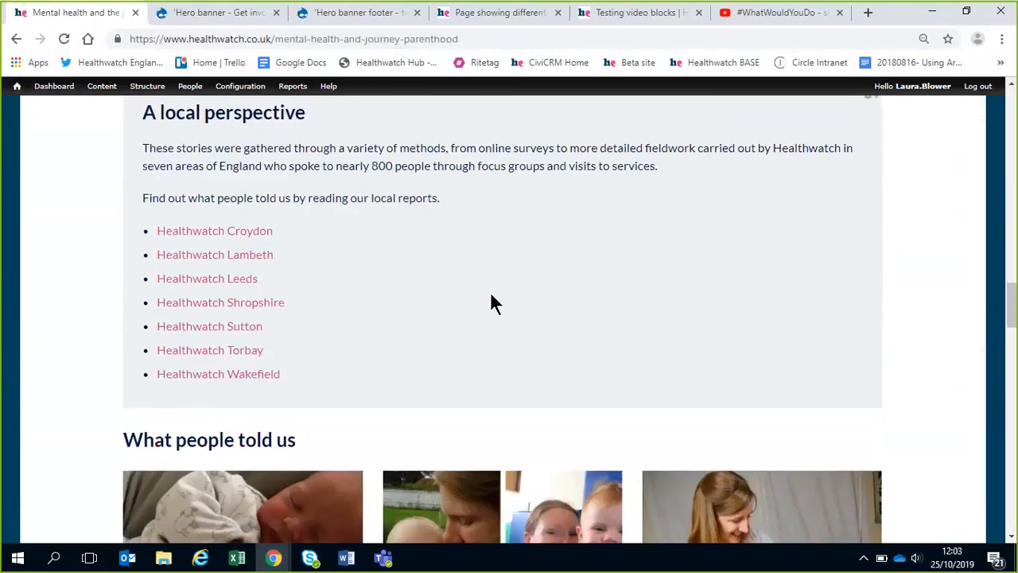
Step: Examine the "What people told us" story cards and the closing "Want to find out more?" banner
scroll(398, 334, "down", 3)
scroll(302, 356, "down", 1)
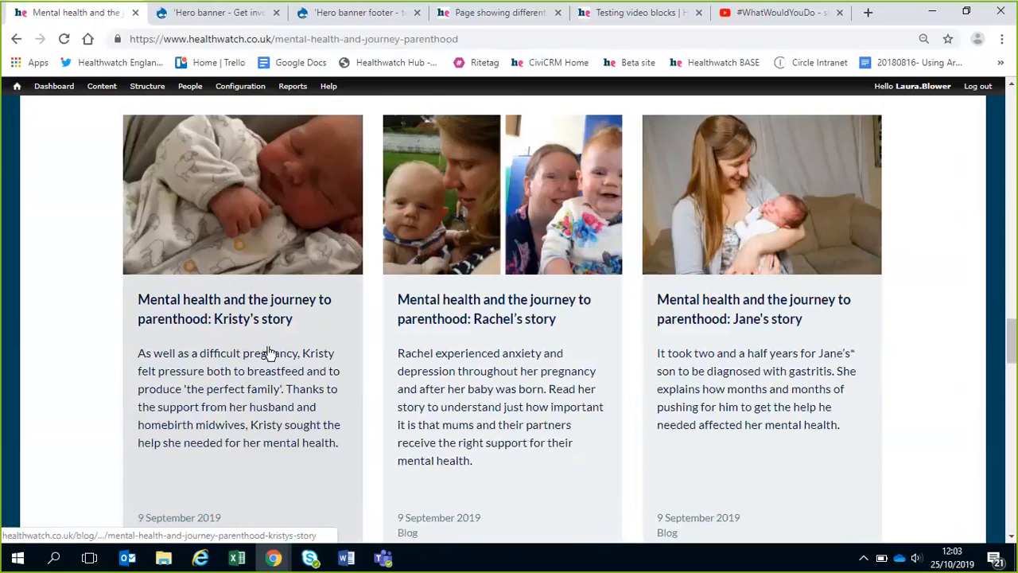
scroll(962, 344, "up", 1)
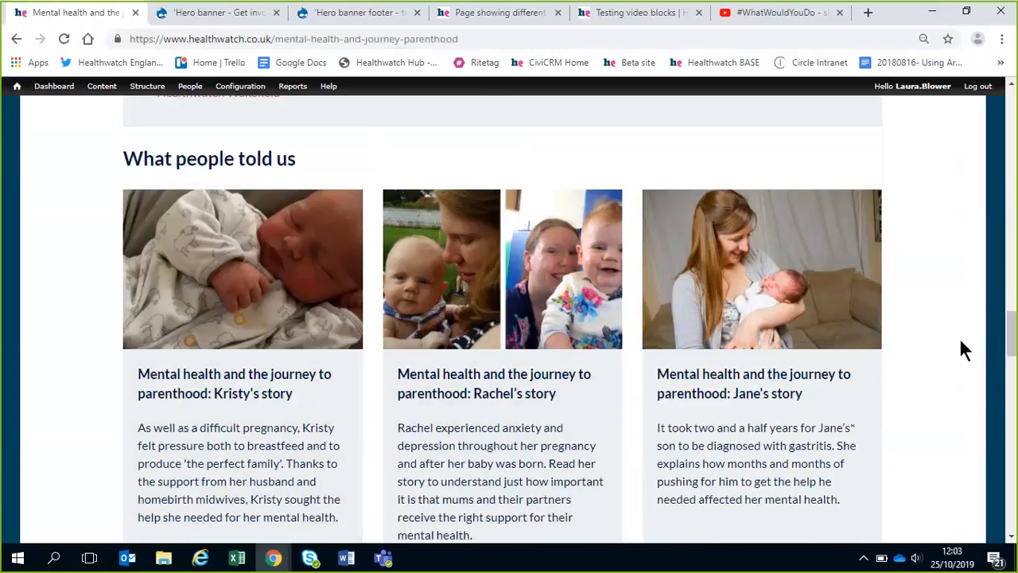
scroll(964, 350, "down", 5)
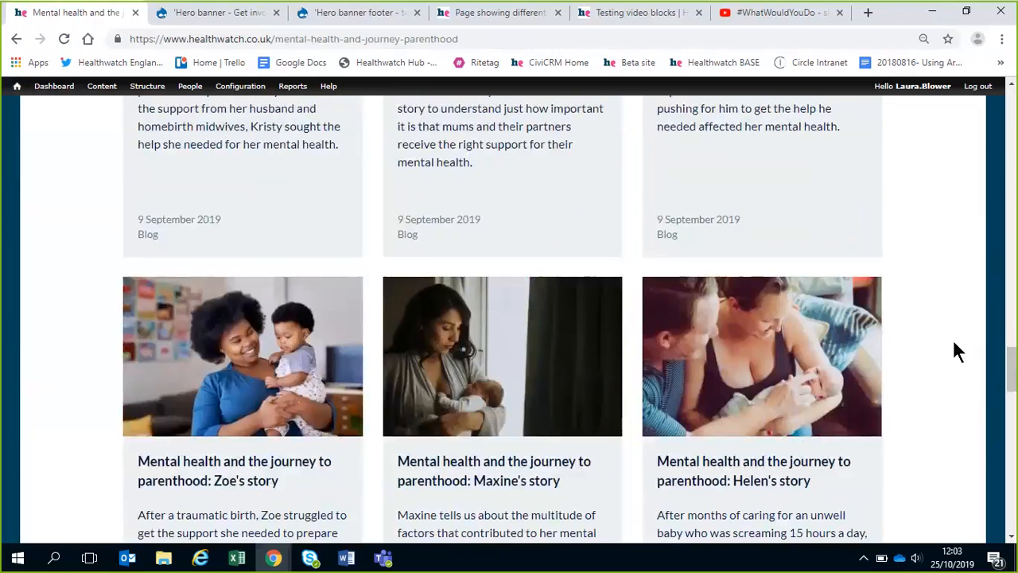
scroll(954, 344, "down", 2)
scroll(955, 344, "down", 9)
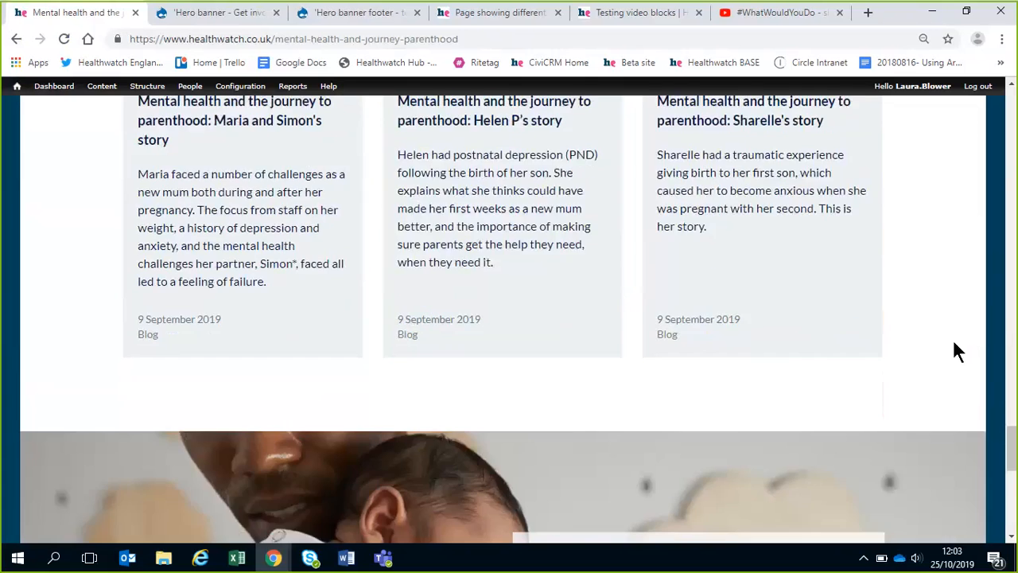
scroll(955, 347, "down", 4)
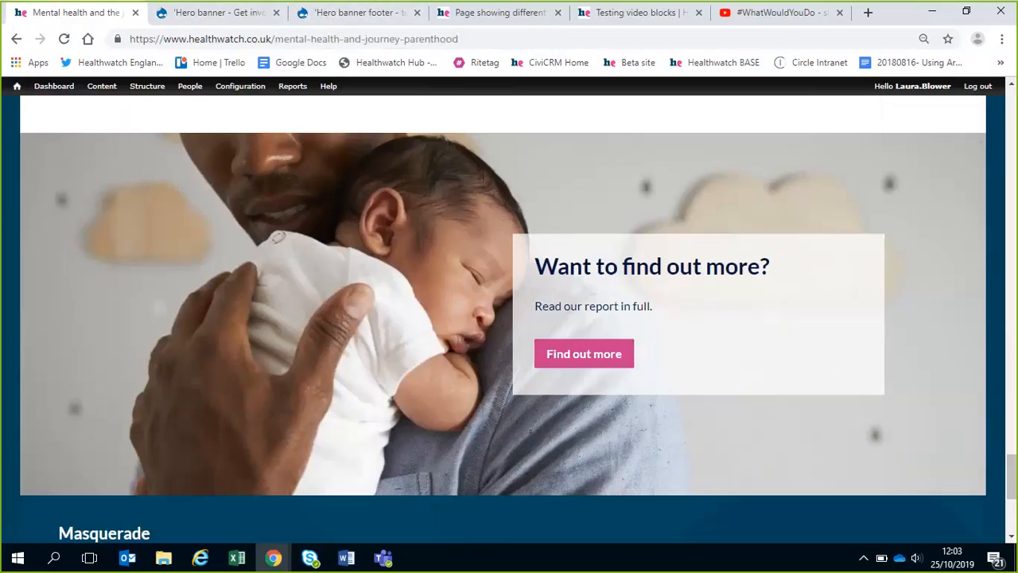
Step: Switch to the Healthwatch BASE site, go to its content list and open "Example page - image block styles"
left_click(243, 7)
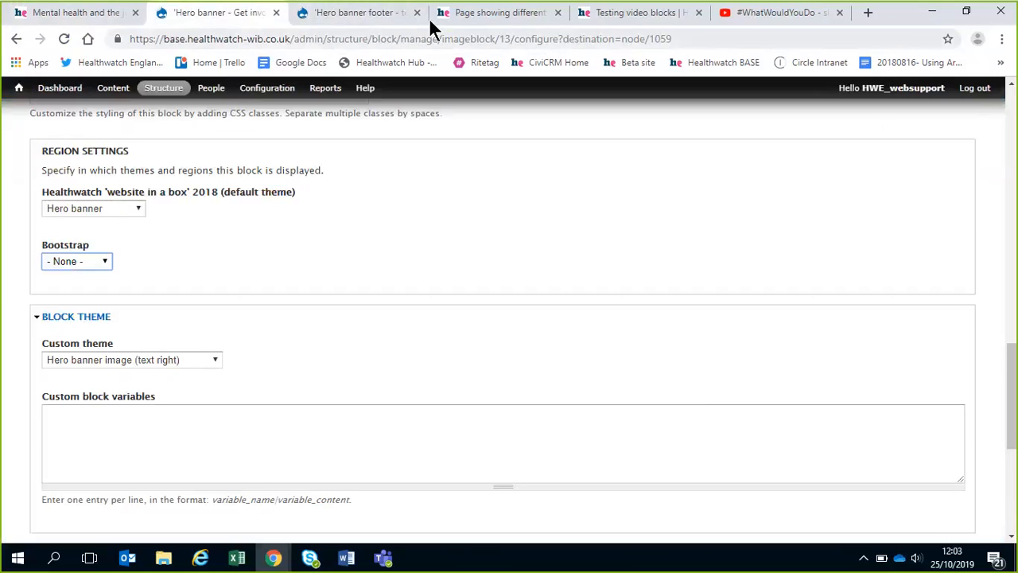
left_click(400, 15)
left_click_drag(481, 15, 501, 16)
left_click(371, 19)
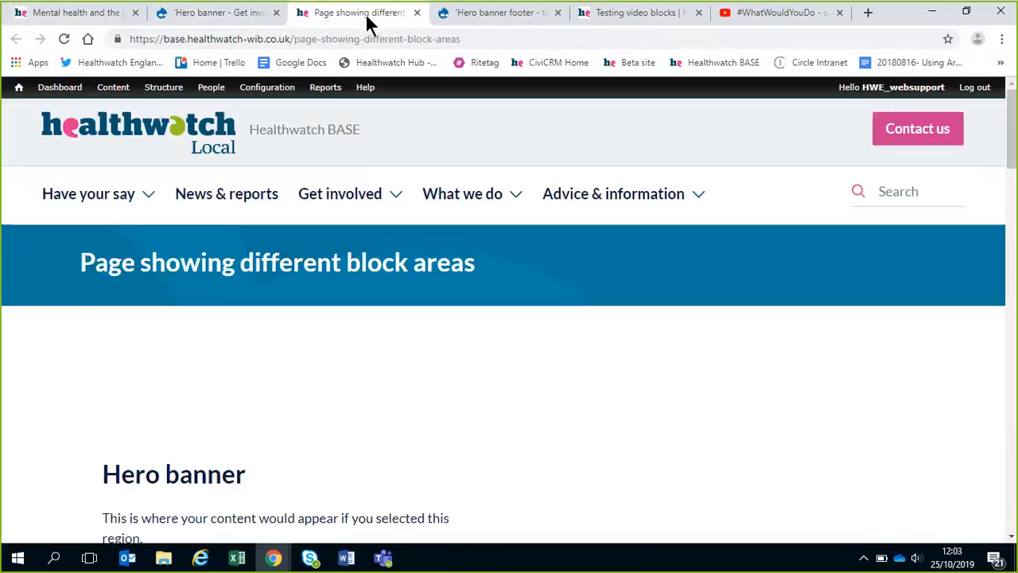
left_click(531, 23)
mouse_move(115, 89)
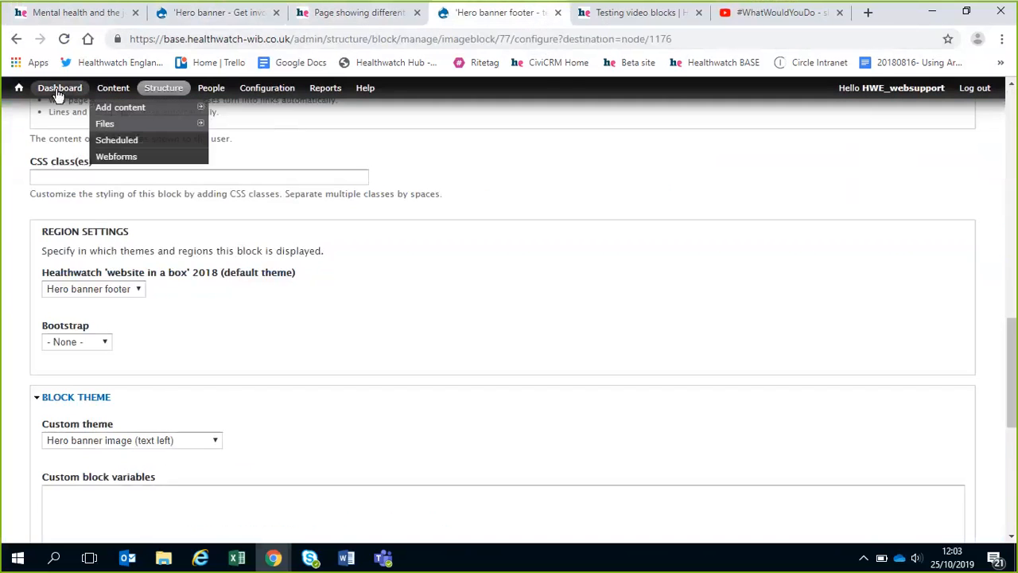
left_click(113, 88)
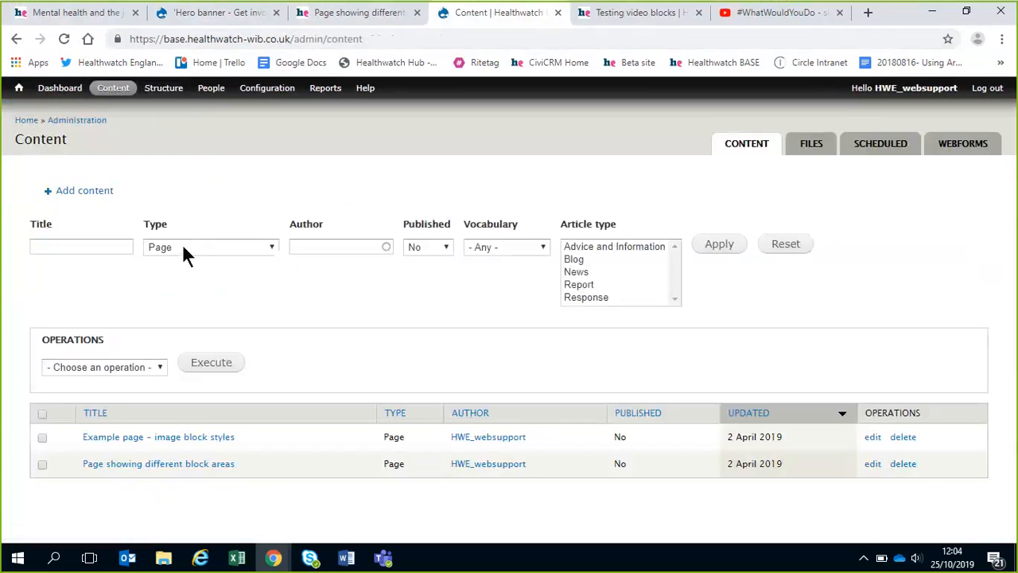
left_click(154, 444)
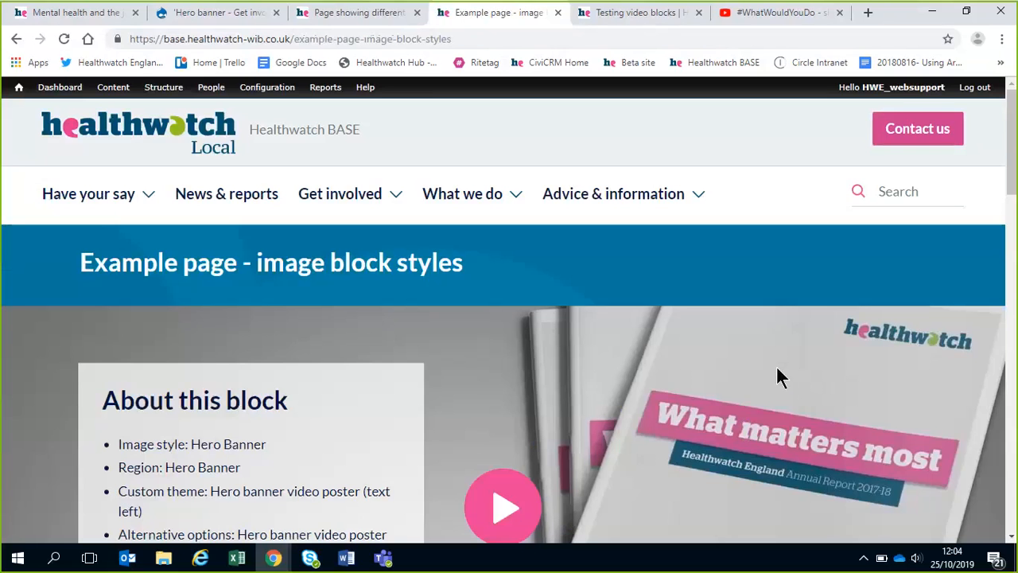
Step: Examine the video hero banner at the start of the example page, including its "About this block" style, region and theme details
scroll(780, 348, "down", 3)
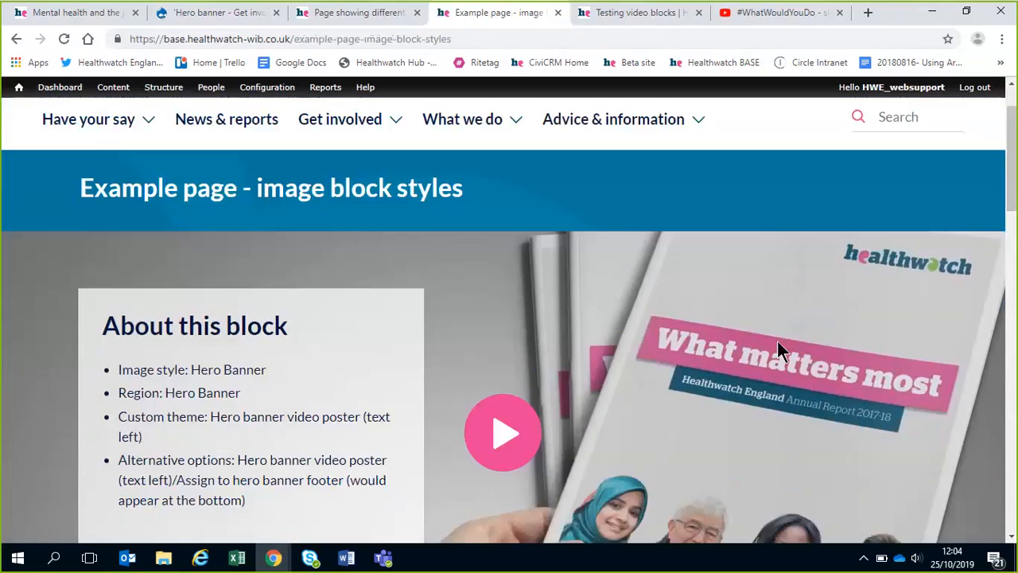
scroll(855, 319, "up", 1)
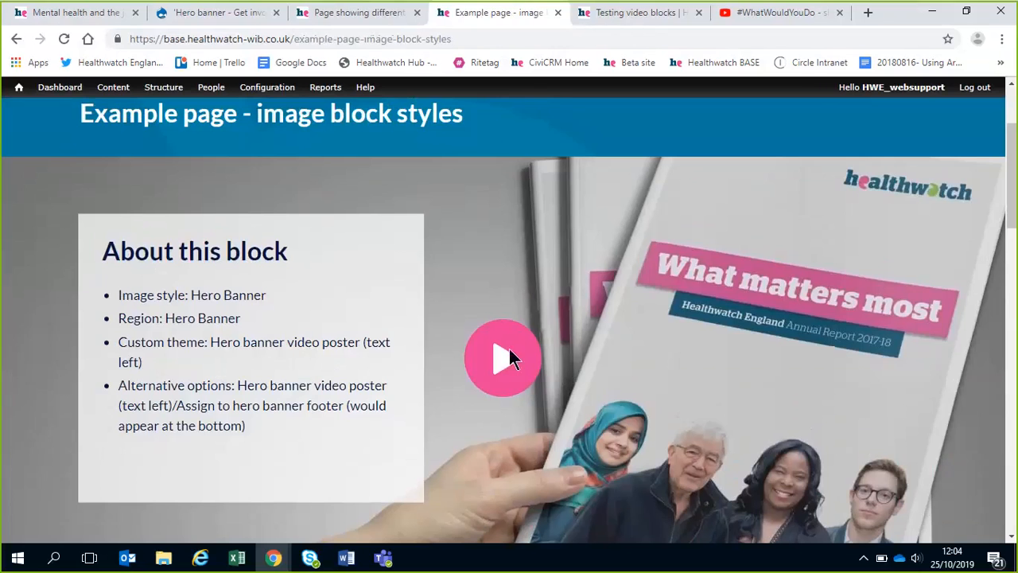
scroll(546, 338, "down", 1)
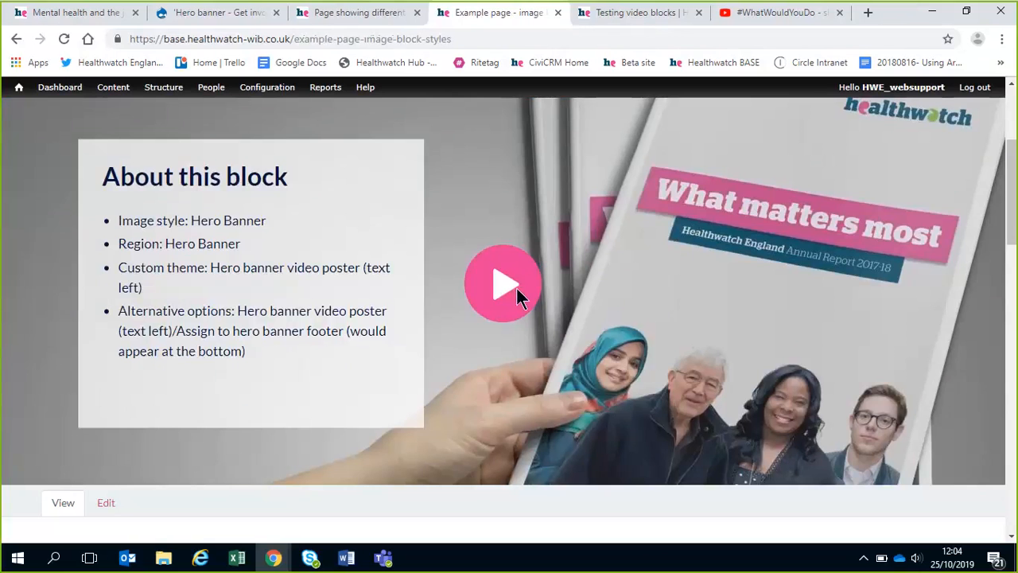
scroll(530, 266, "down", 2)
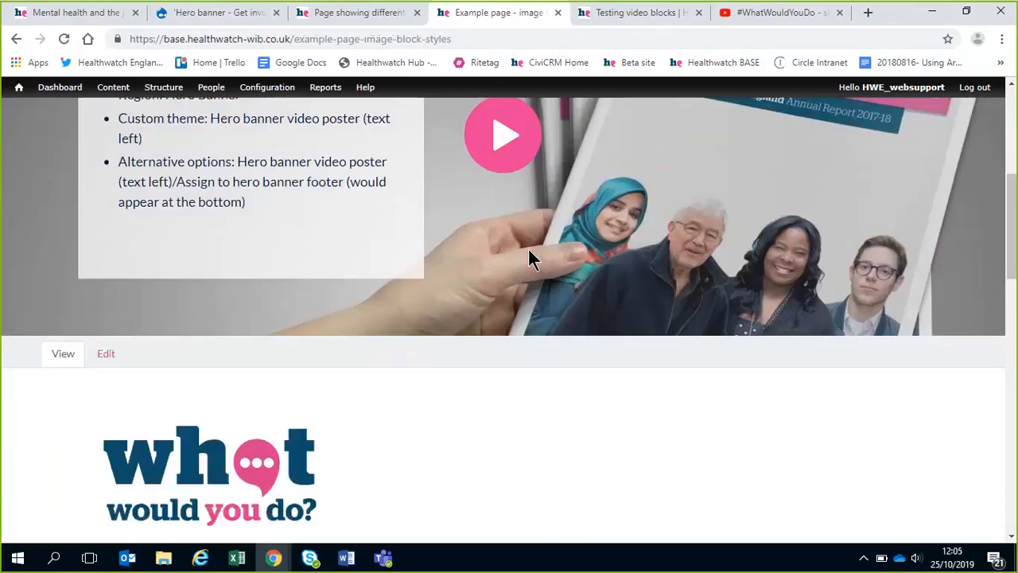
Step: Examine the "grid 33 test" image block and the "4,700" statistic block, highlighting the statistic's text
scroll(528, 248, "down", 3)
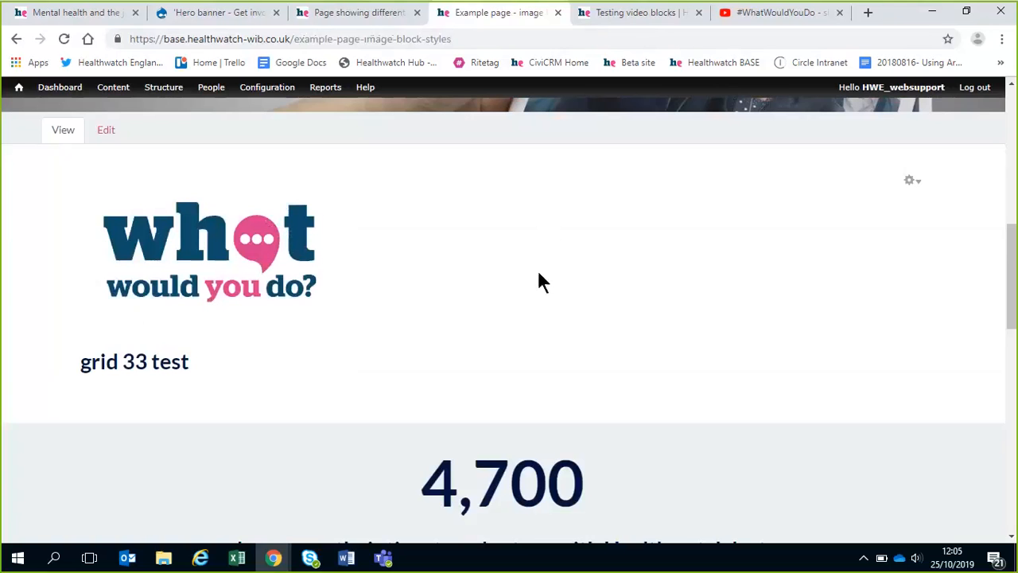
scroll(612, 270, "down", 3)
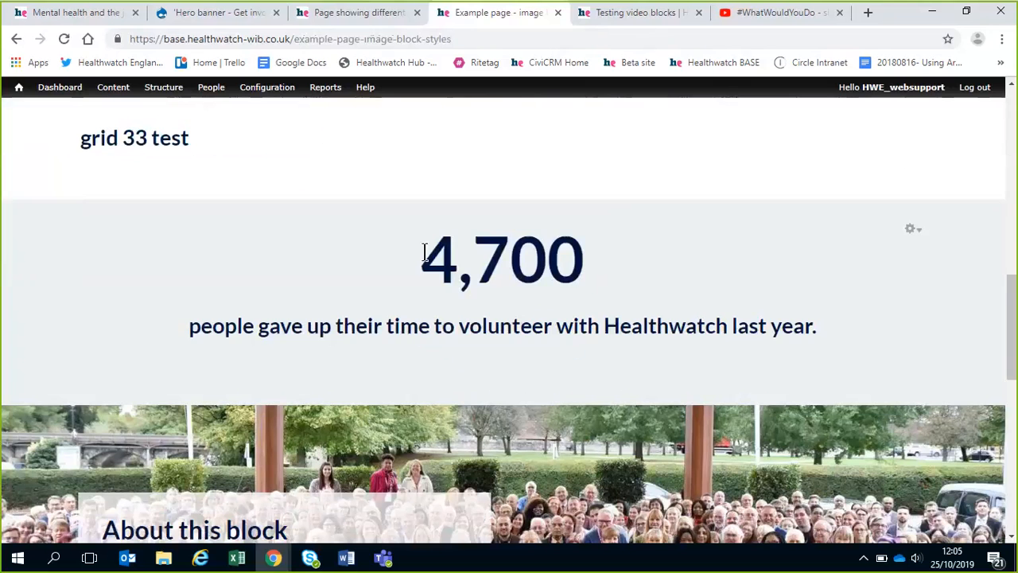
left_click_drag(422, 255, 833, 341)
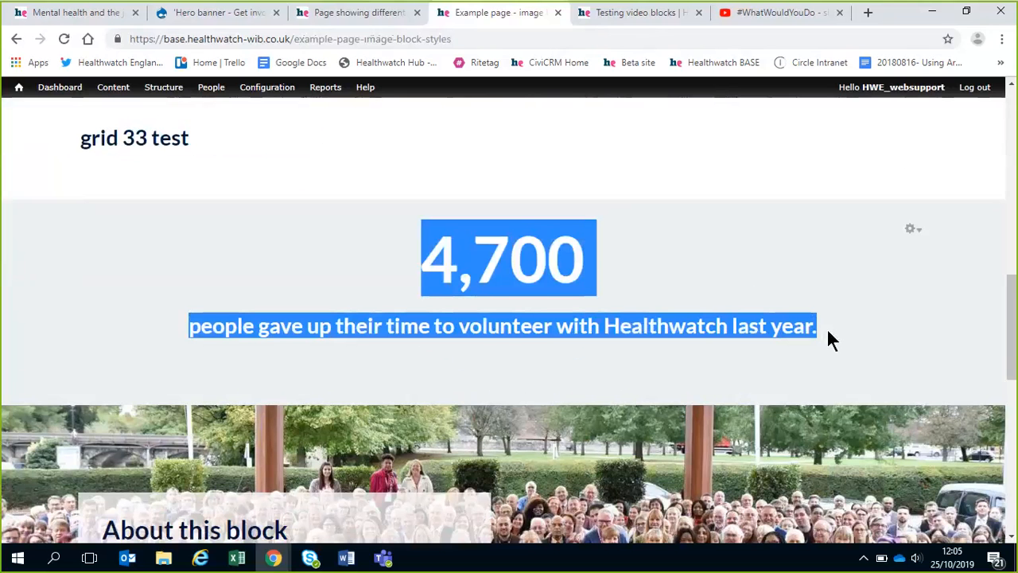
left_click(828, 333)
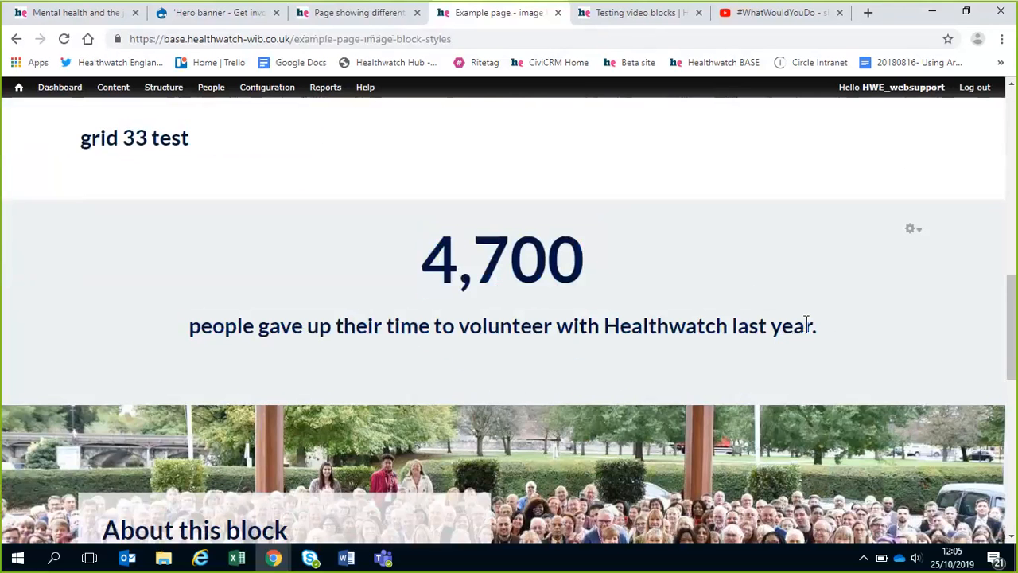
Step: Examine the hero banner footer block with the group photo and its "About this block" details
scroll(816, 306, "down", 3)
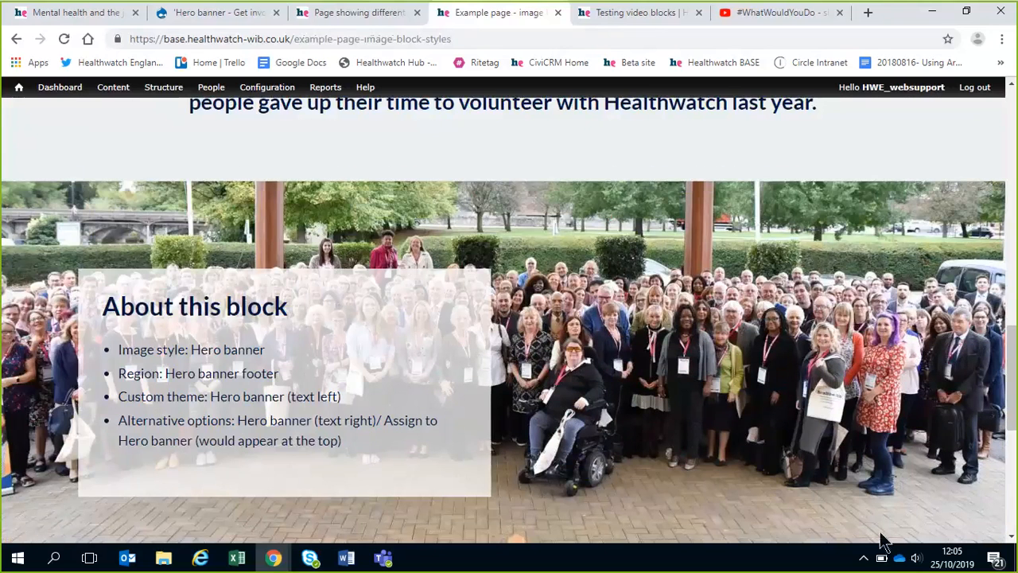
scroll(725, 392, "down", 1)
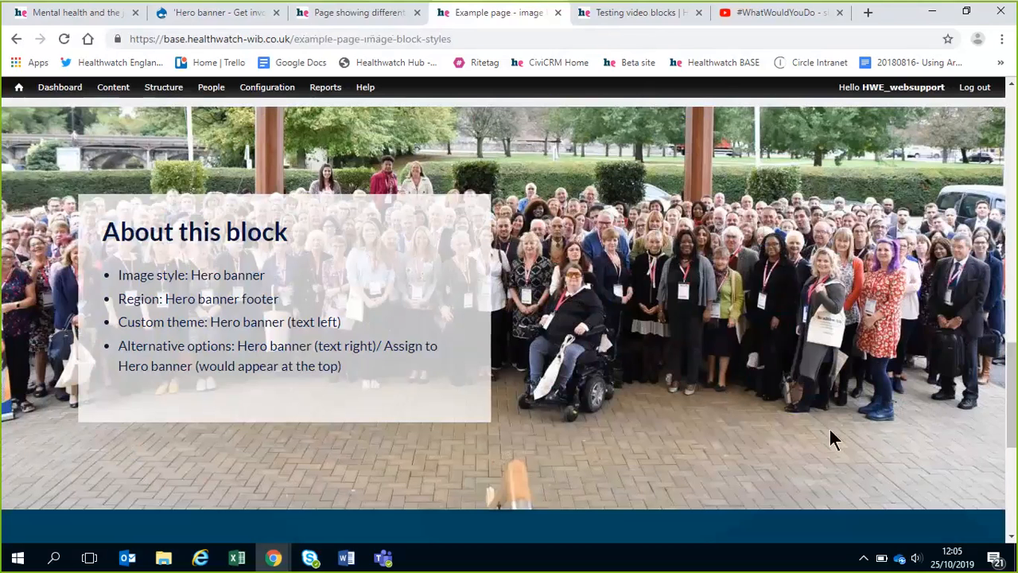
scroll(830, 430, "up", 1)
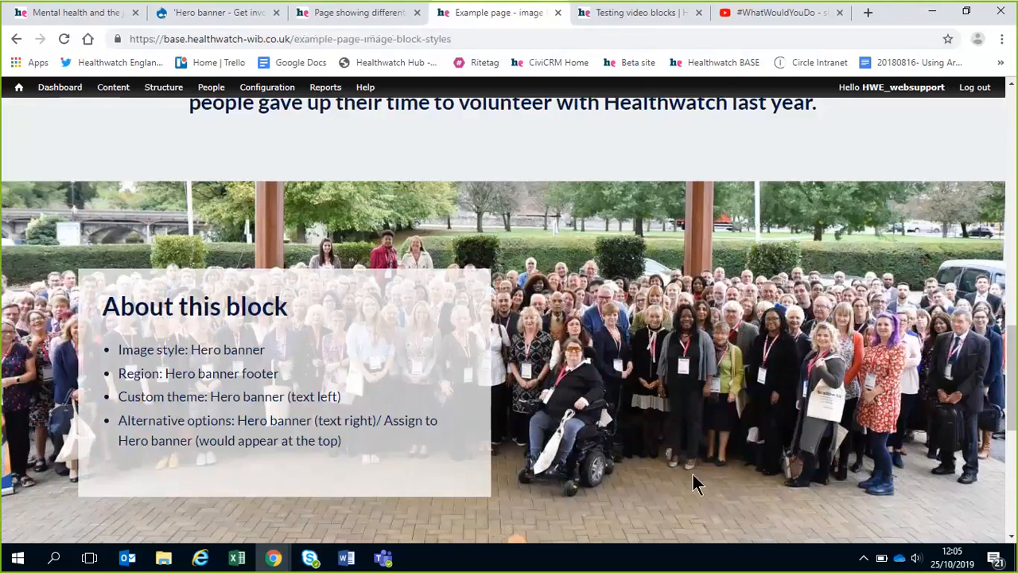
scroll(690, 474, "down", 1)
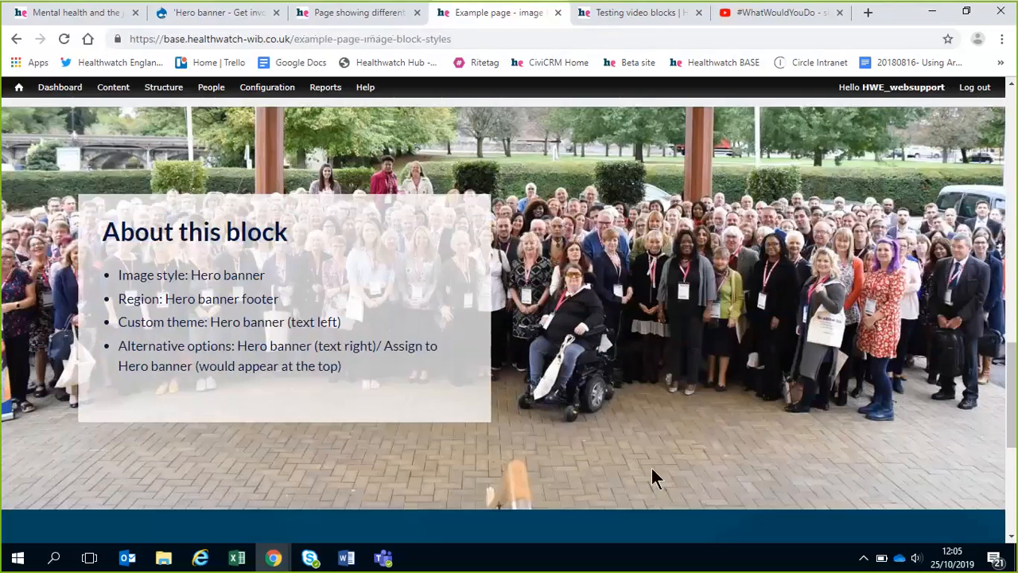
Step: Open the Get involved page and examine the "Volunteering with us" and "Meet our volunteers" blocks under "Volunteer with us"
middle_click(587, 422)
scroll(587, 422, "up", 15)
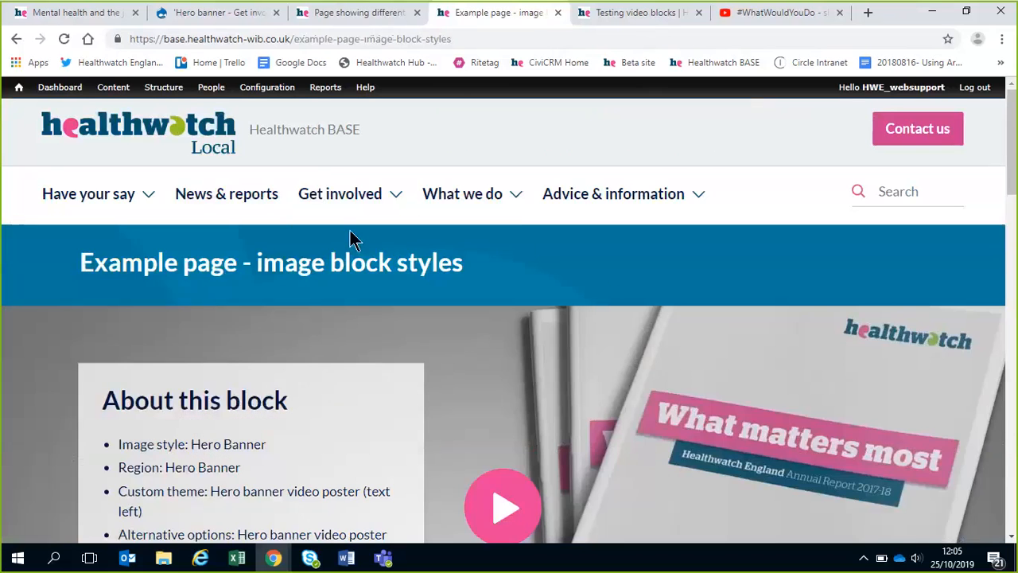
left_click(336, 185)
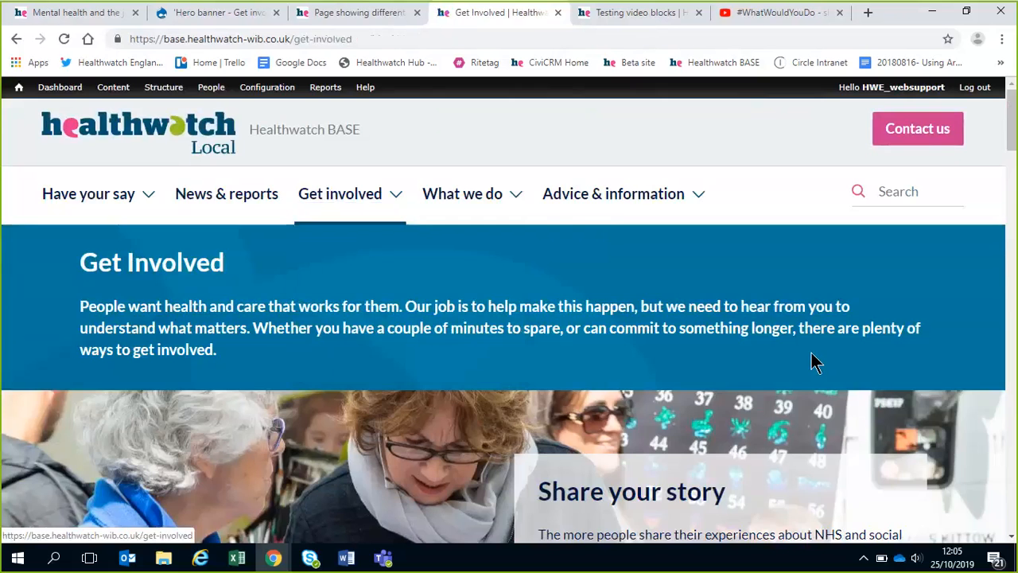
scroll(811, 359, "down", 10)
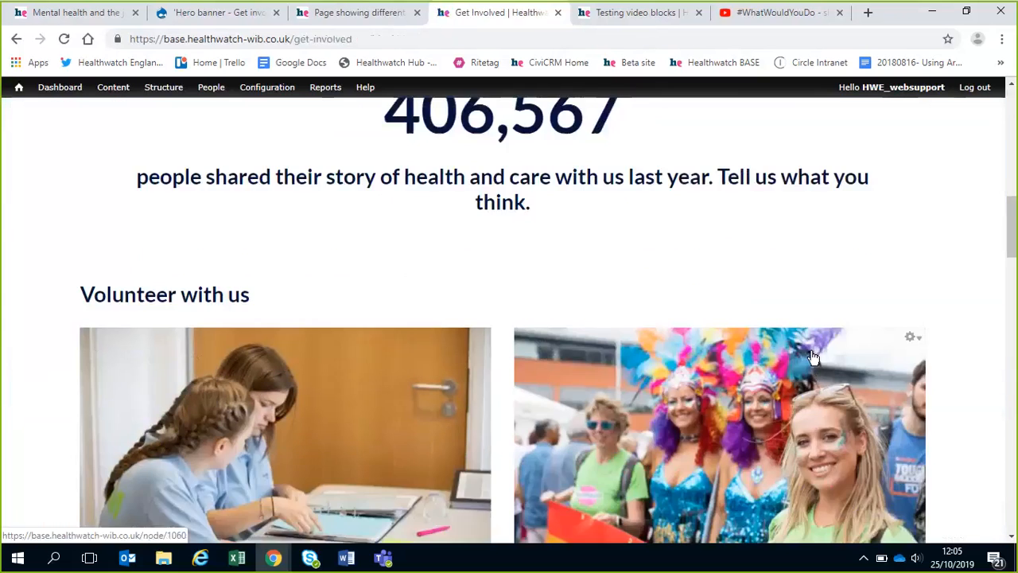
scroll(813, 357, "down", 3)
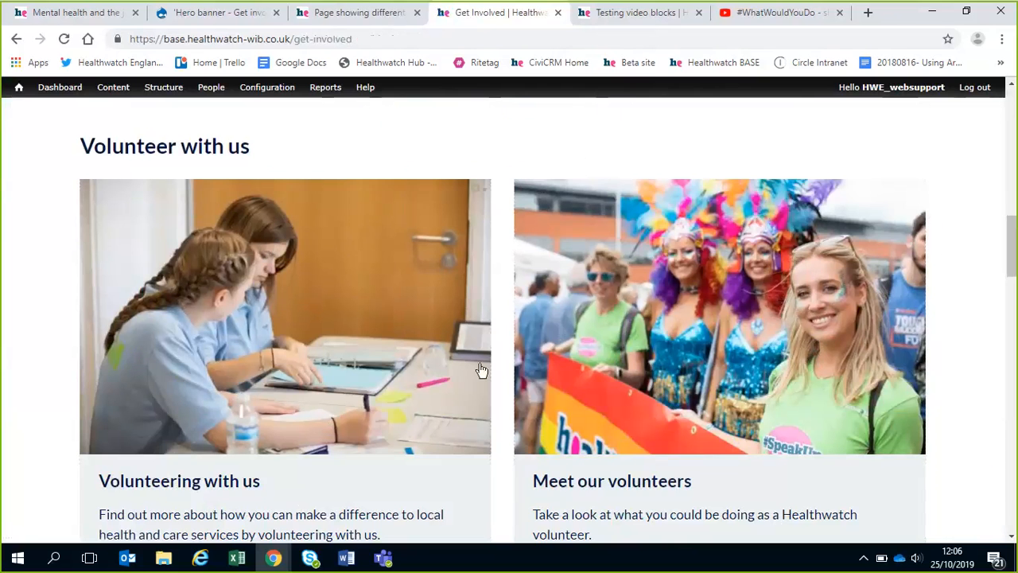
scroll(481, 369, "down", 1)
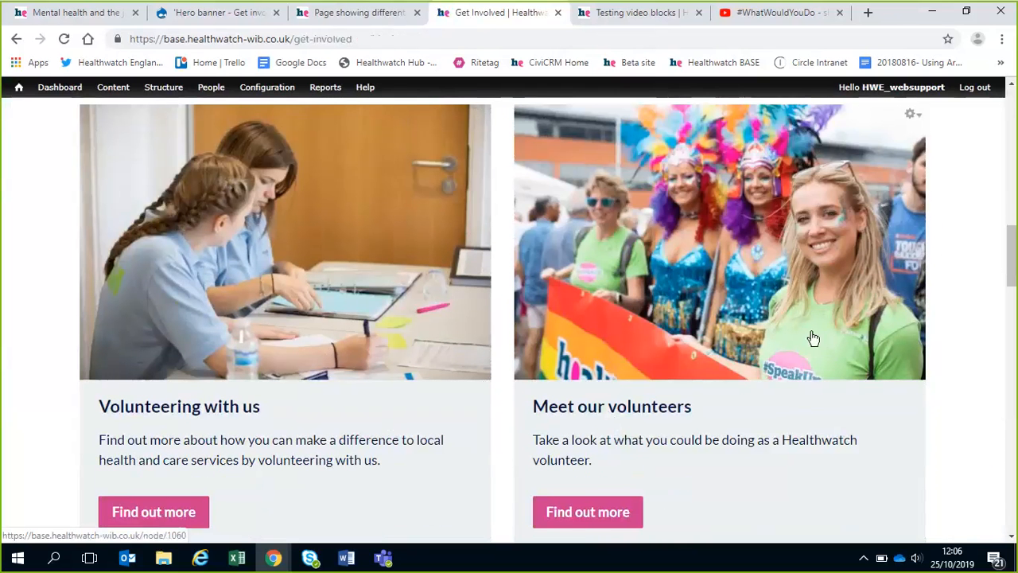
Step: Highlight the "Volunteer with us" title on the Get Involved page, and examine the quote and "Upcoming events" blocks below it
scroll(785, 345, "up", 1)
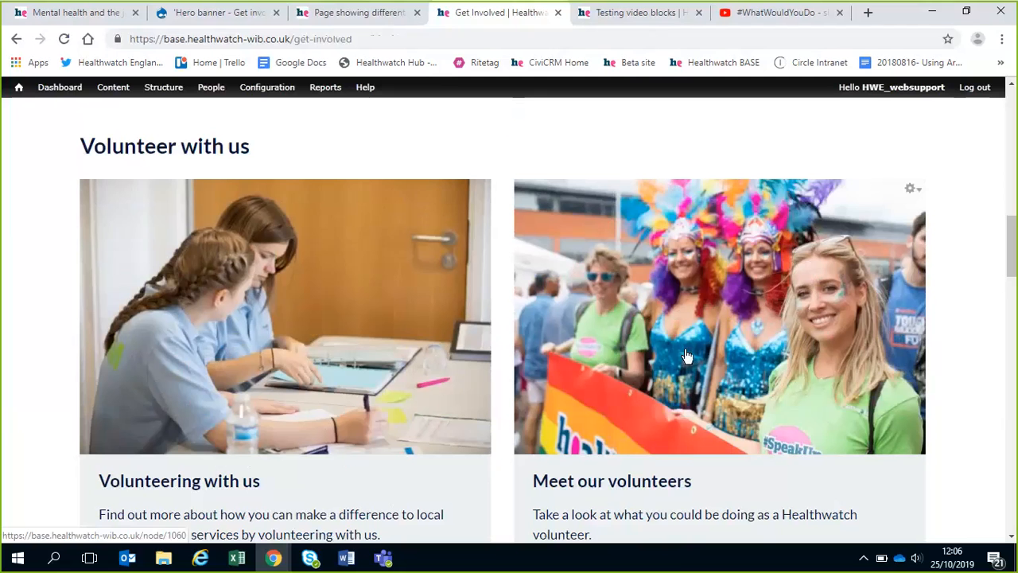
left_click_drag(82, 141, 258, 134)
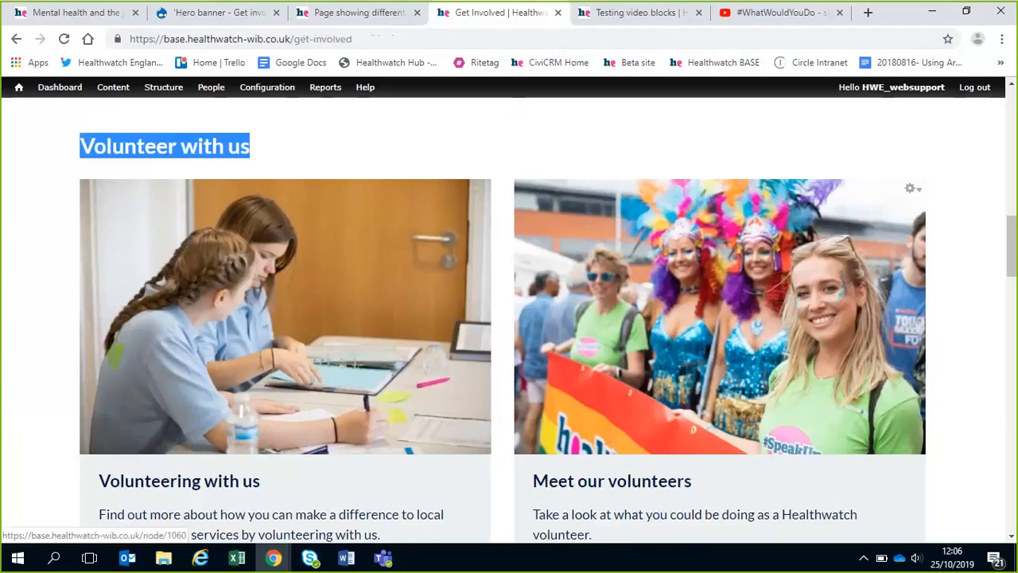
scroll(950, 319, "down", 6)
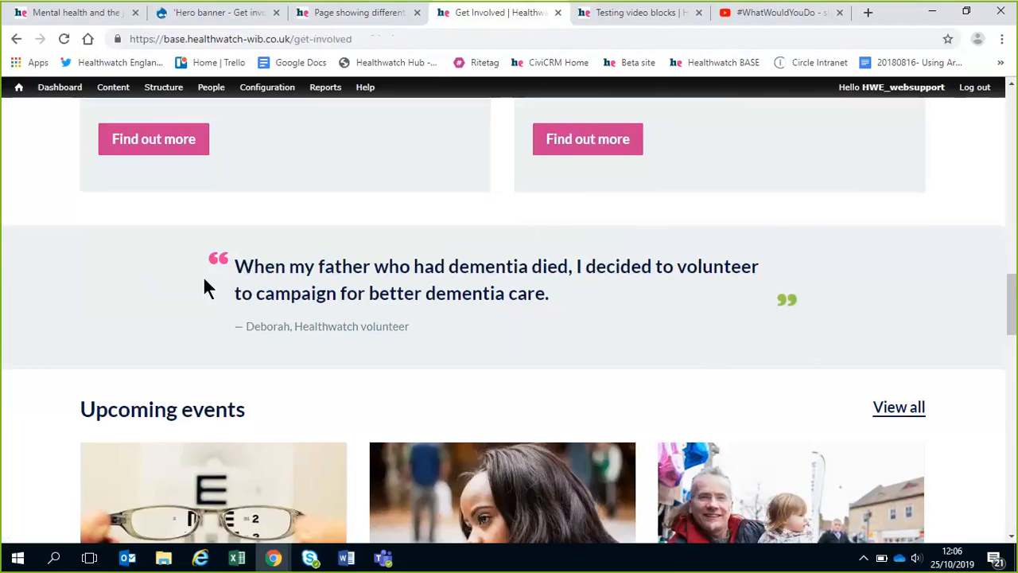
scroll(929, 330, "down", 3)
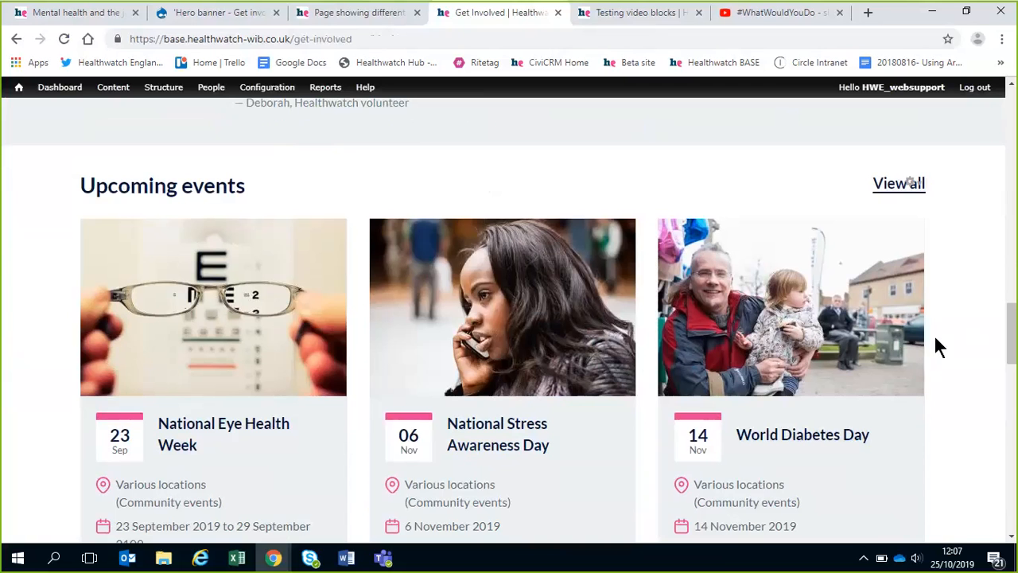
scroll(961, 323, "down", 4)
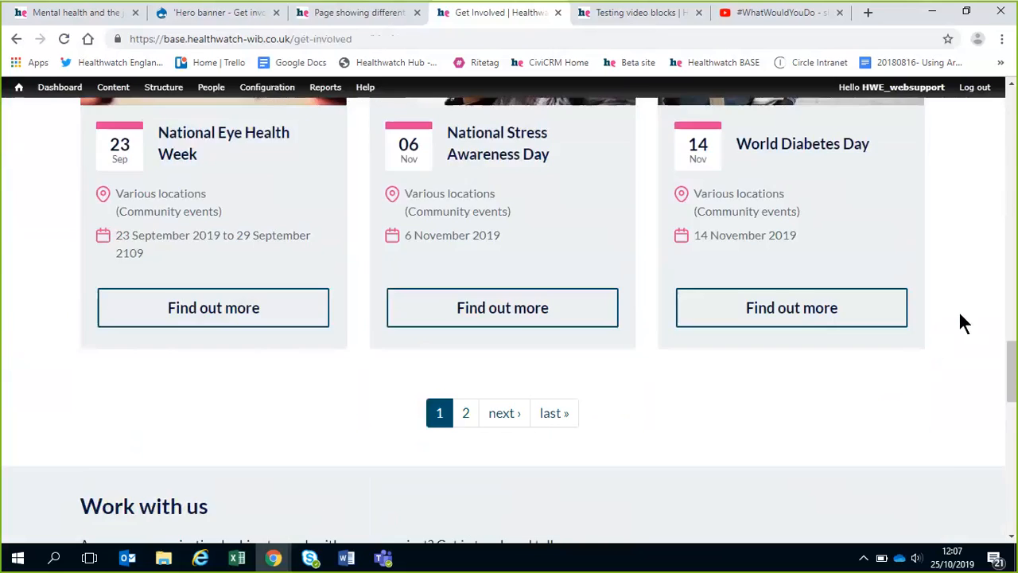
Step: Examine the "Work with us" grey block and the "Tell us what you think" hero banner beneath it
scroll(960, 322, "down", 3)
scroll(960, 324, "down", 1)
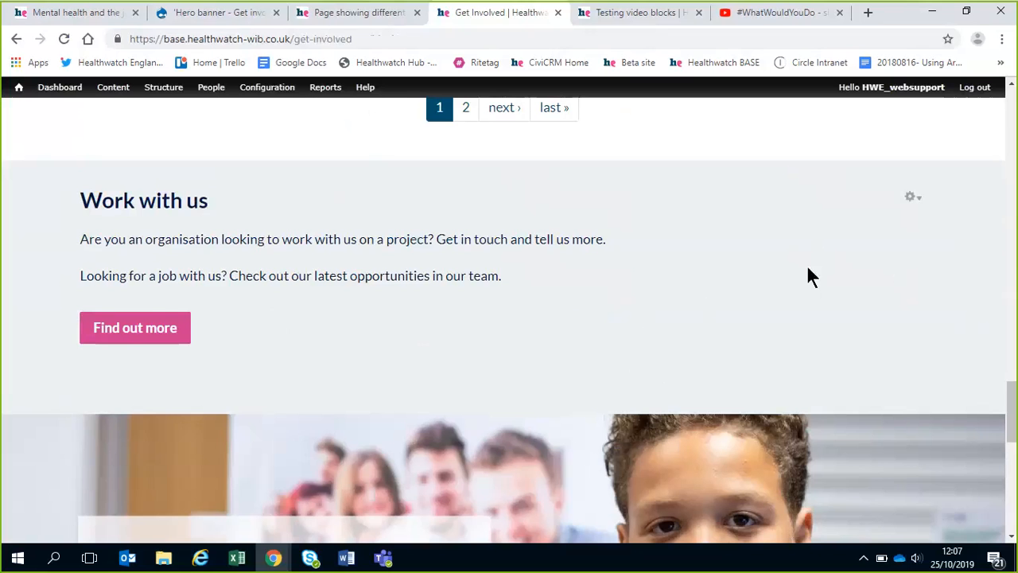
scroll(807, 278, "down", 2)
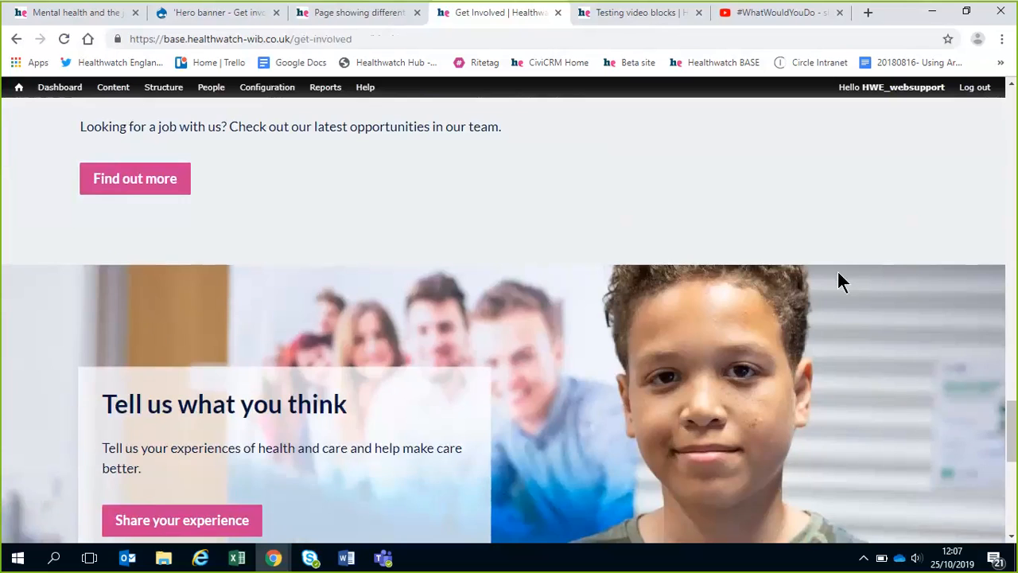
scroll(841, 283, "up", 2)
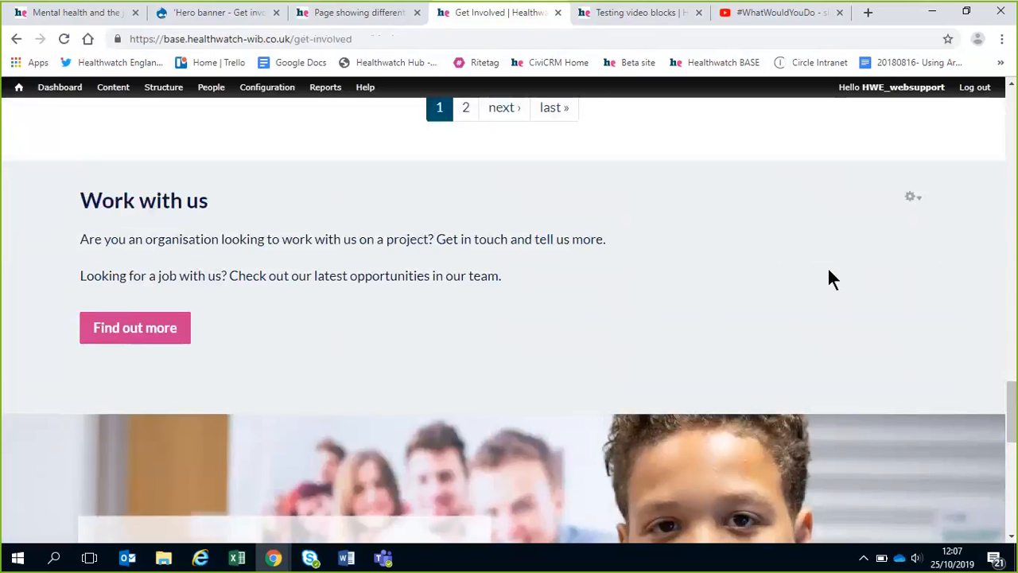
scroll(824, 276, "down", 2)
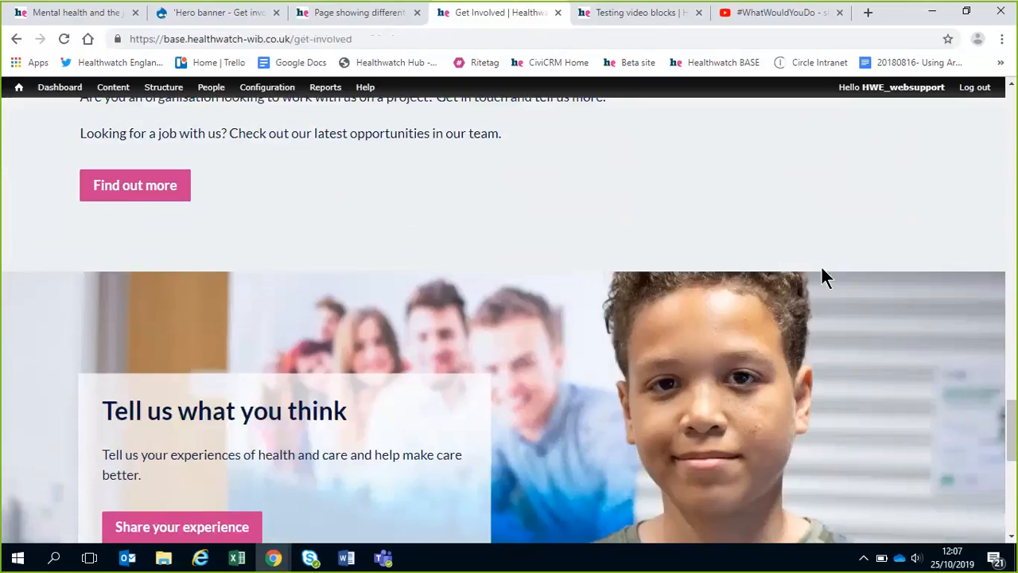
scroll(796, 310, "down", 1)
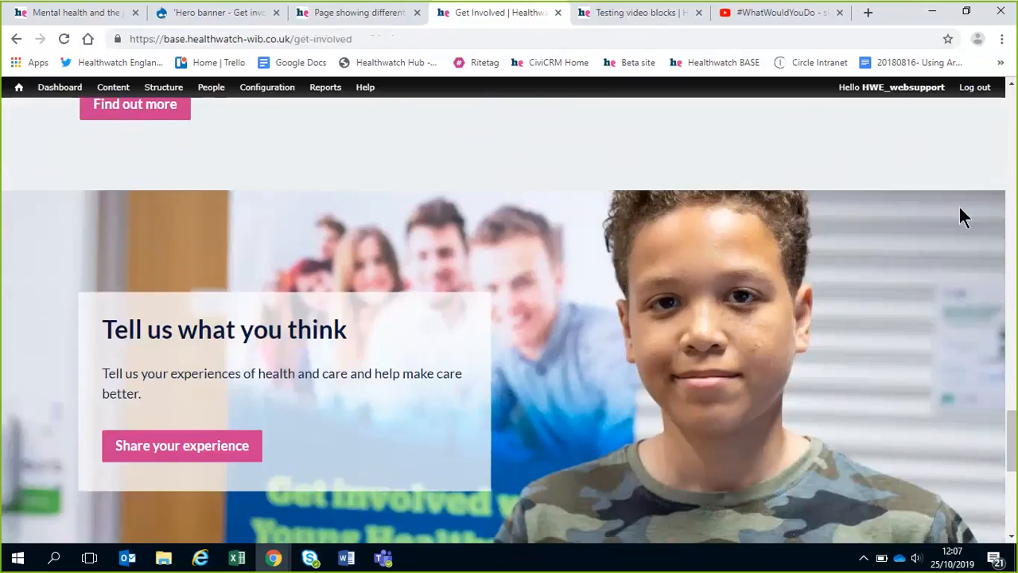
Step: Open the configuration of the "Tell us what you think" hero banner block and examine its region settings
left_click(990, 199)
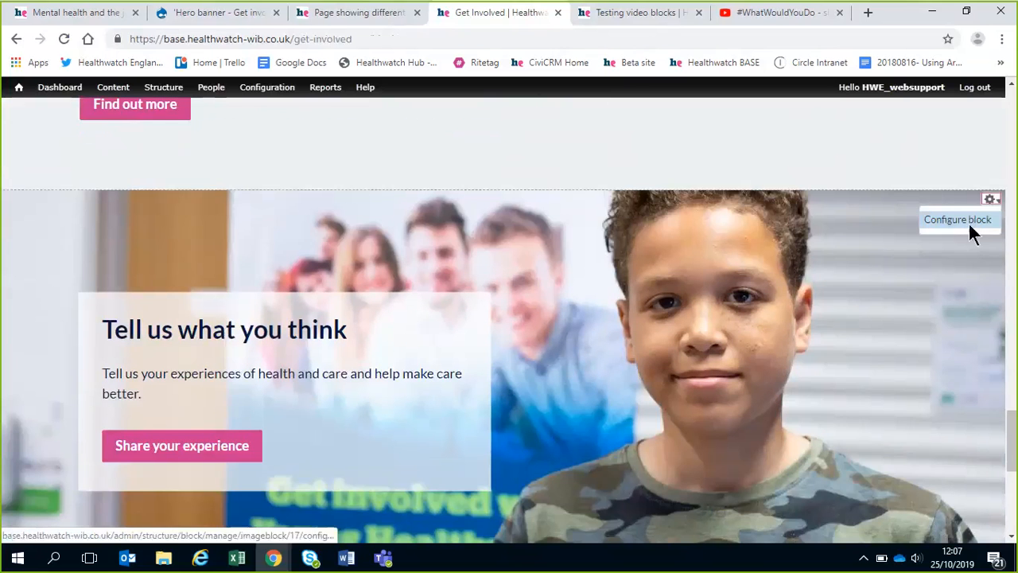
left_click(969, 226)
scroll(725, 254, "down", 11)
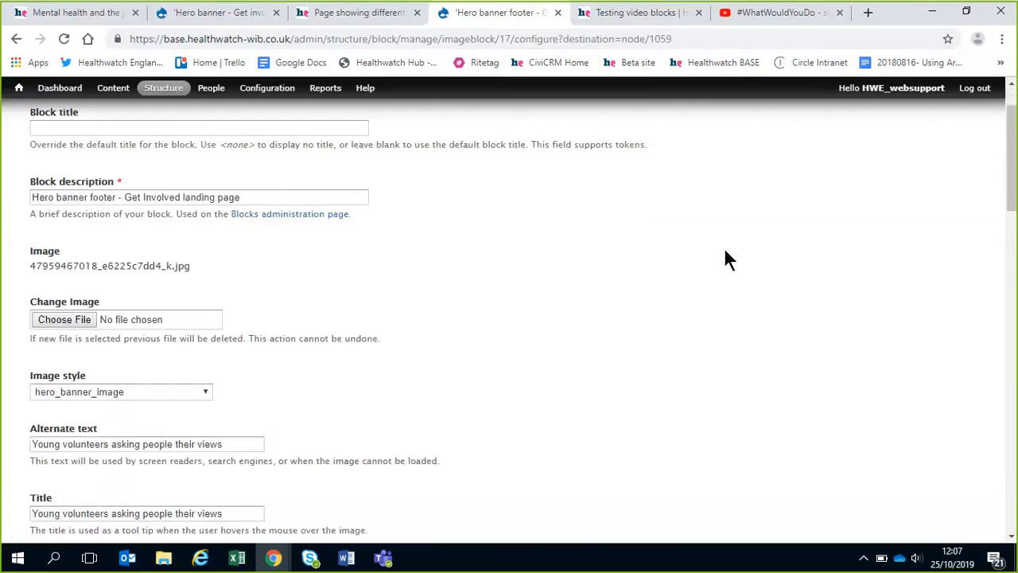
scroll(725, 259, "down", 2)
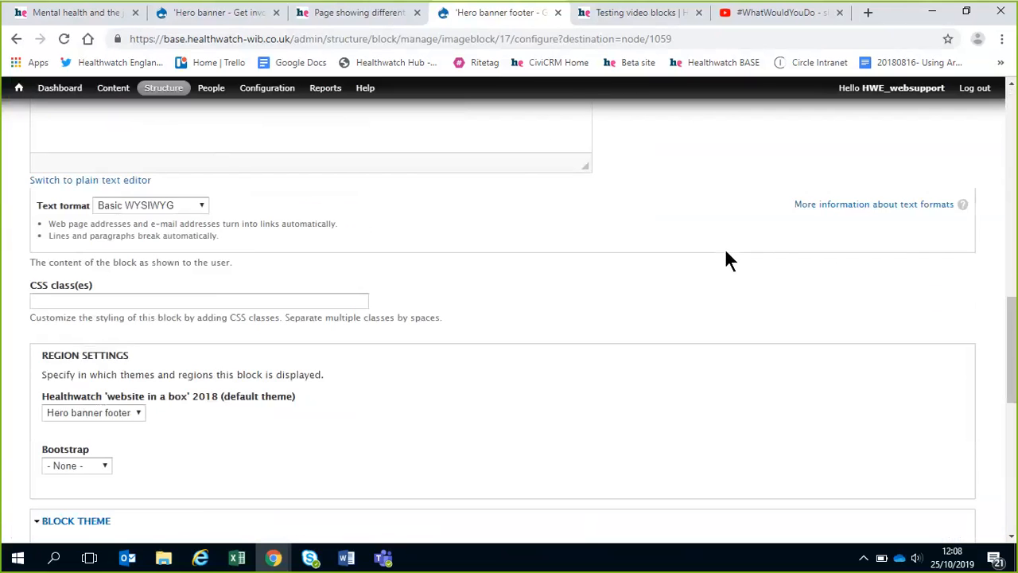
left_click_drag(135, 319, 38, 295)
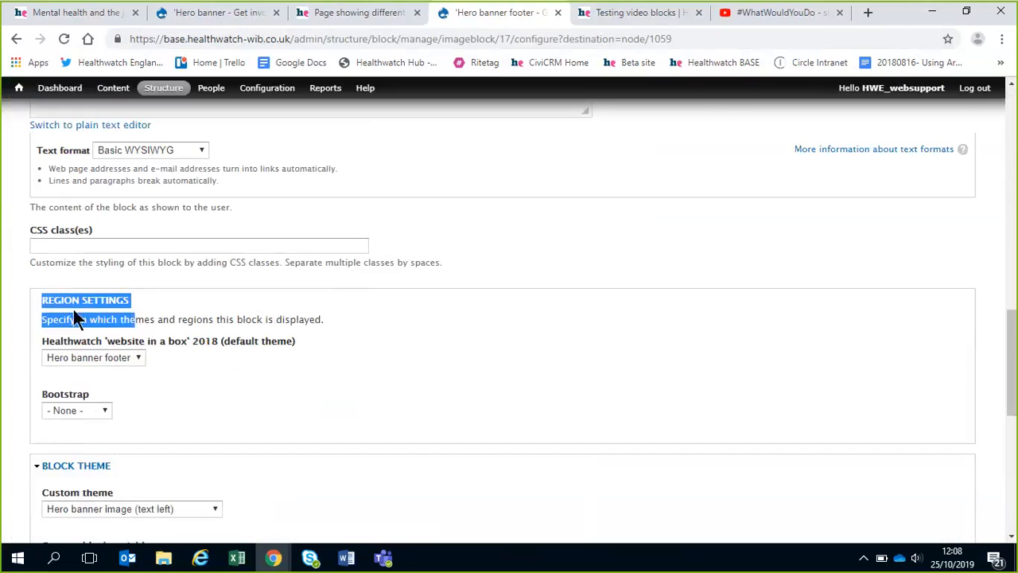
left_click(67, 306)
scroll(382, 327, "down", 2)
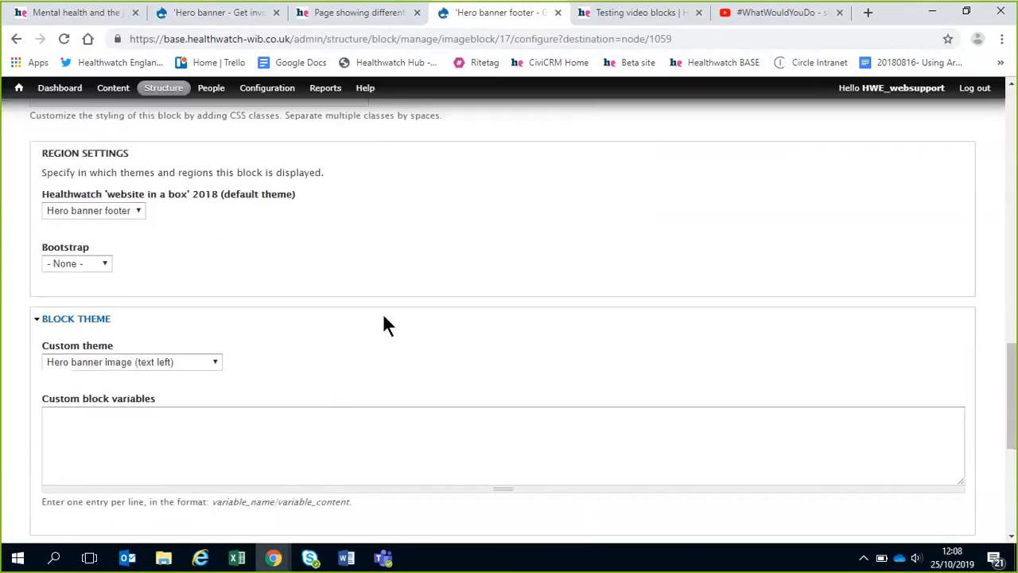
Step: Highlight the block's custom theme label and examine the available theme options without changing the selection
left_click_drag(47, 343, 116, 349)
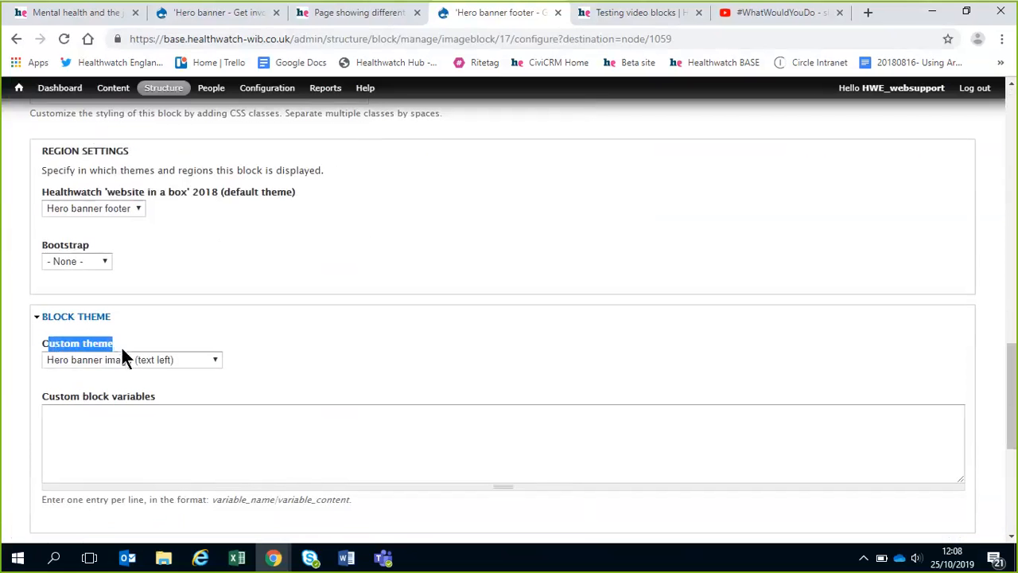
left_click(269, 341)
scroll(268, 341, "down", 1)
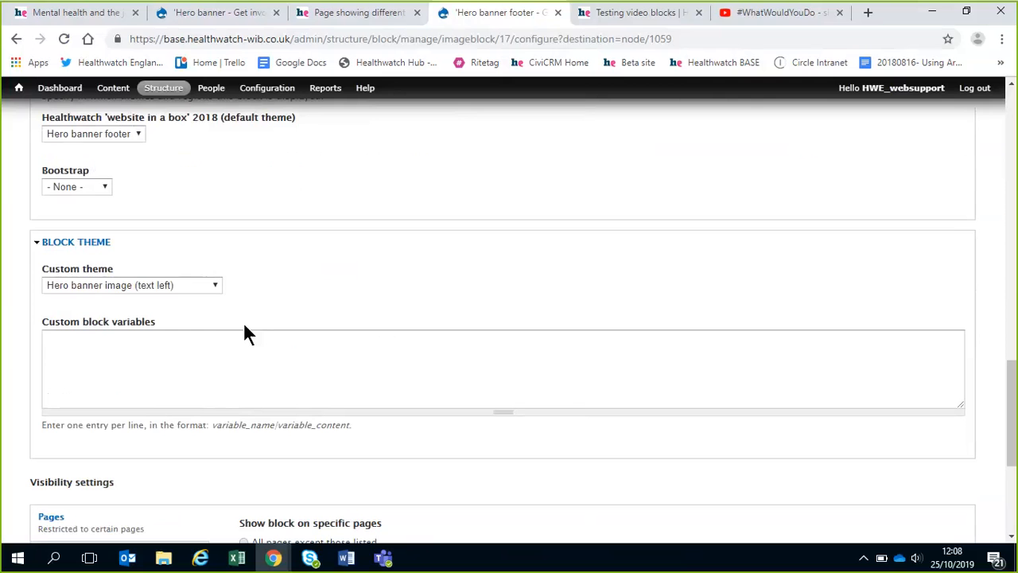
left_click(206, 291)
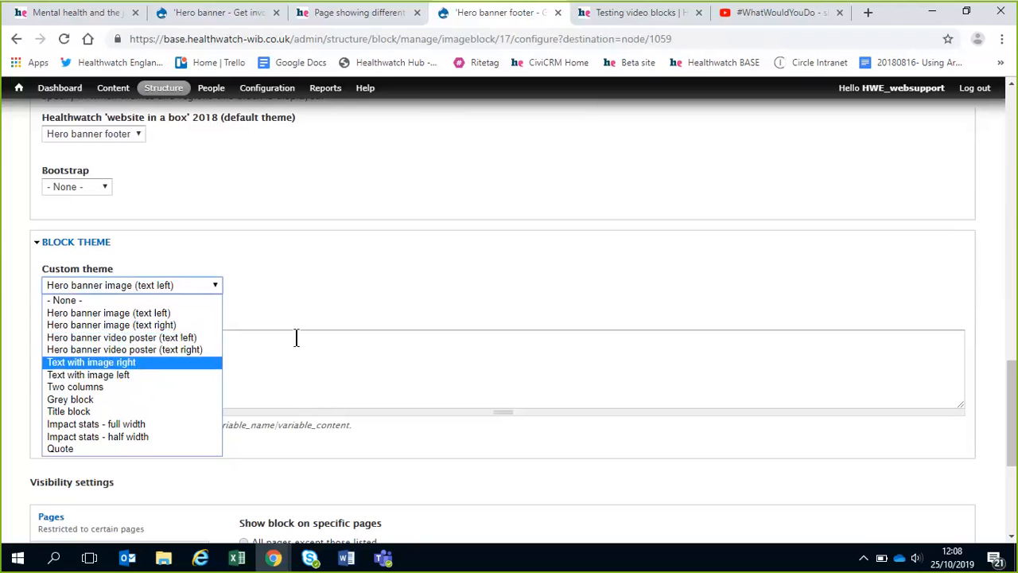
left_click(325, 280)
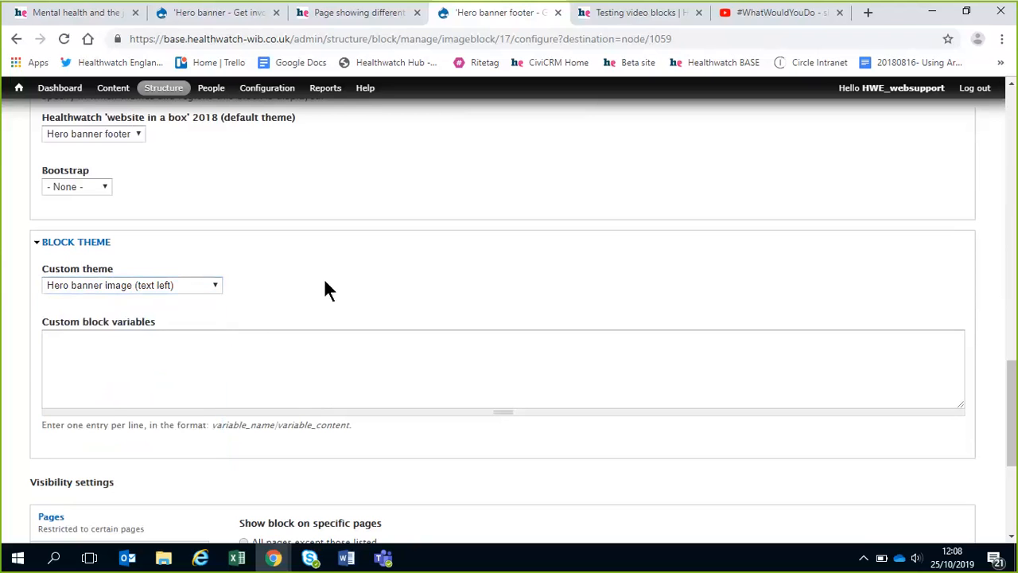
Step: Go to the Get involved page from the example page, and open the "Meet our volunteers" block's configuration at its region and theme settings
left_click(348, 13)
mouse_move(444, 199)
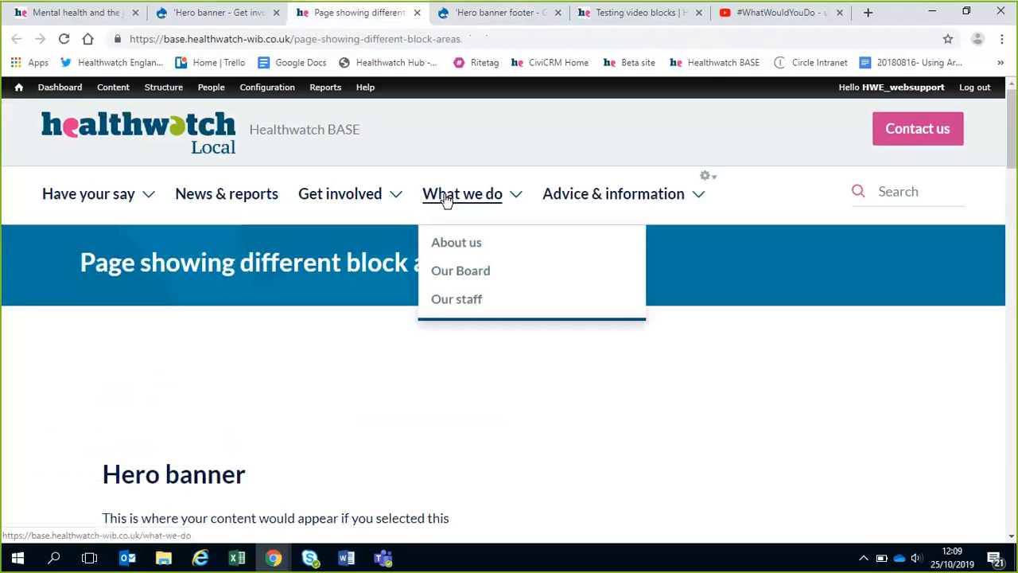
left_click(343, 193)
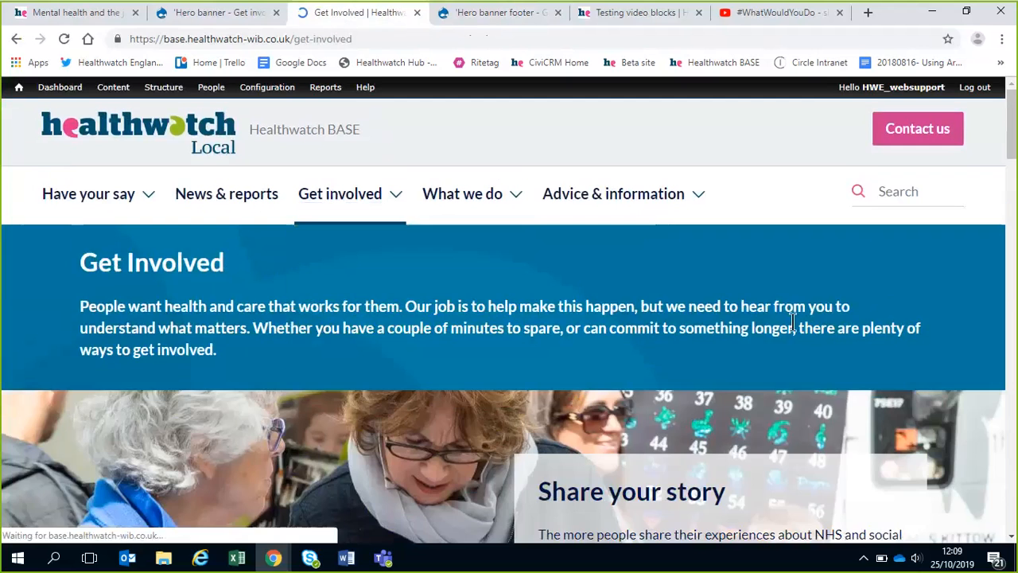
scroll(792, 325, "down", 15)
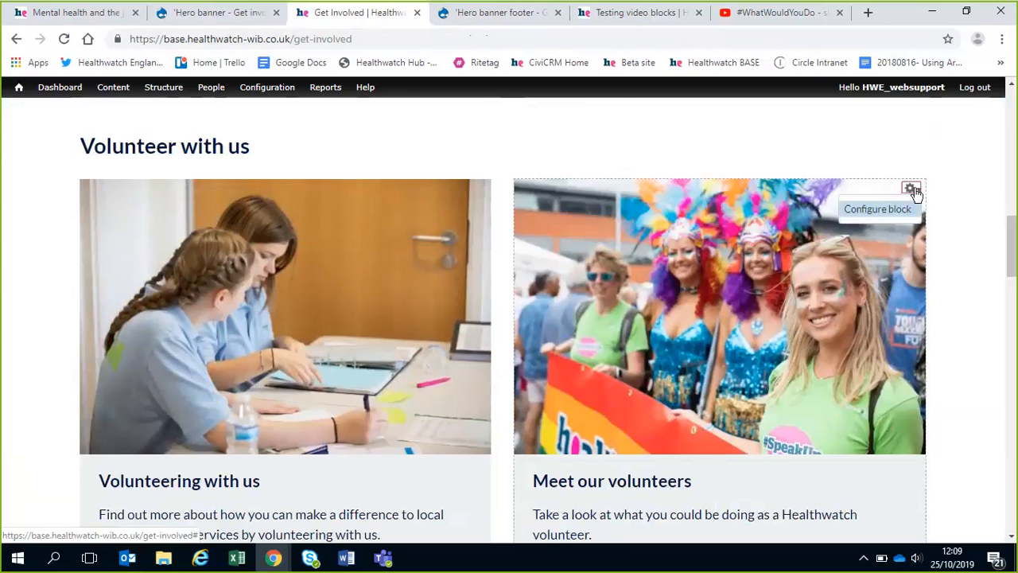
left_click(903, 210)
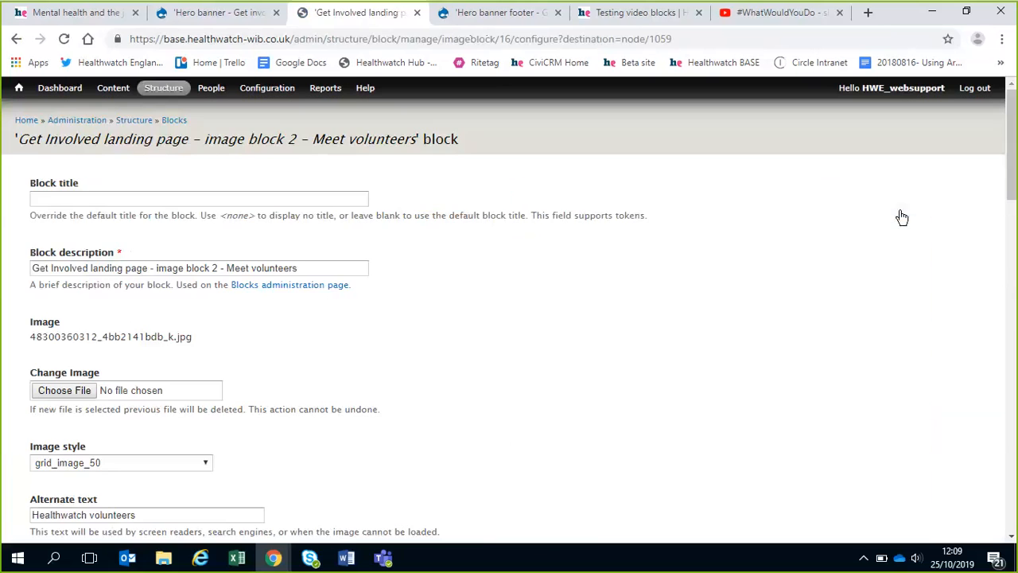
scroll(806, 325, "down", 10)
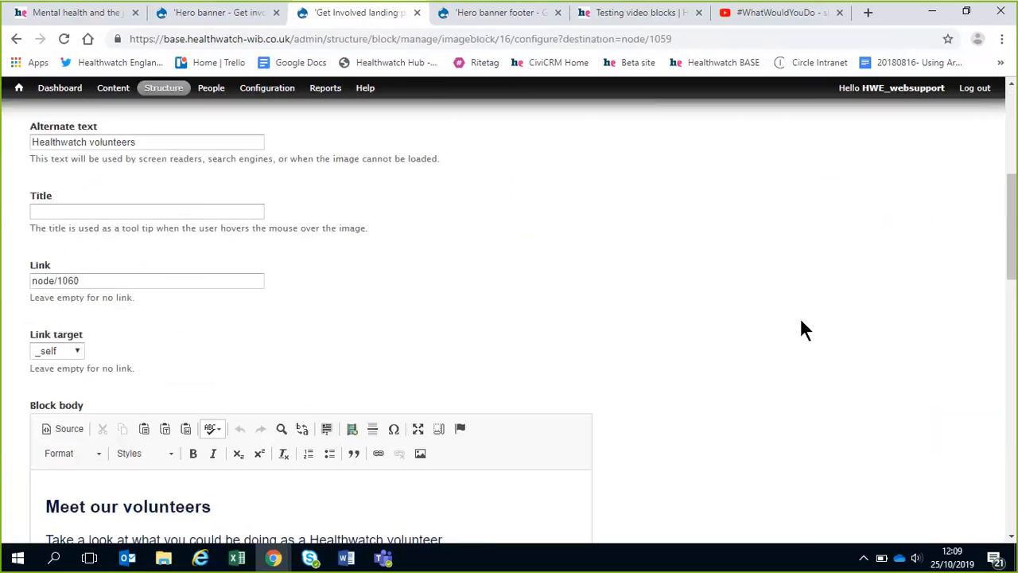
scroll(801, 331, "down", 4)
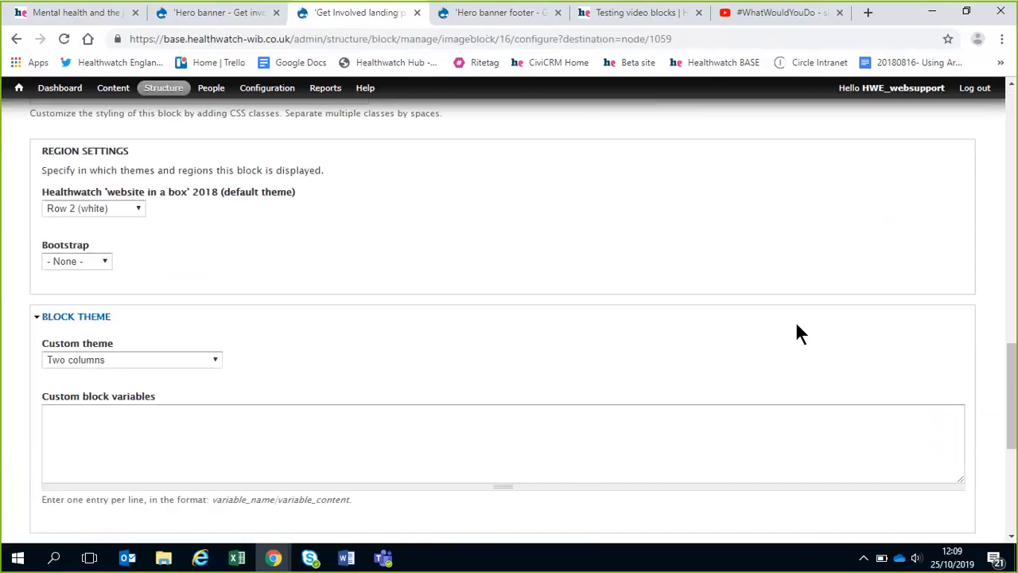
Step: Set the "Meet our volunteers" block's custom theme to "Text with image right" and save the block
left_click(135, 362)
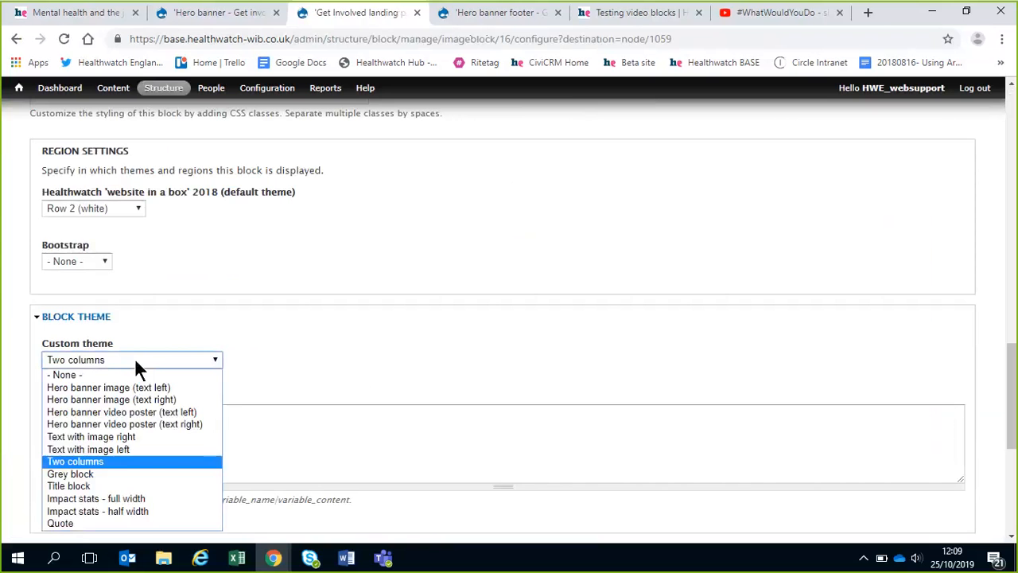
left_click(129, 436)
scroll(483, 334, "down", 5)
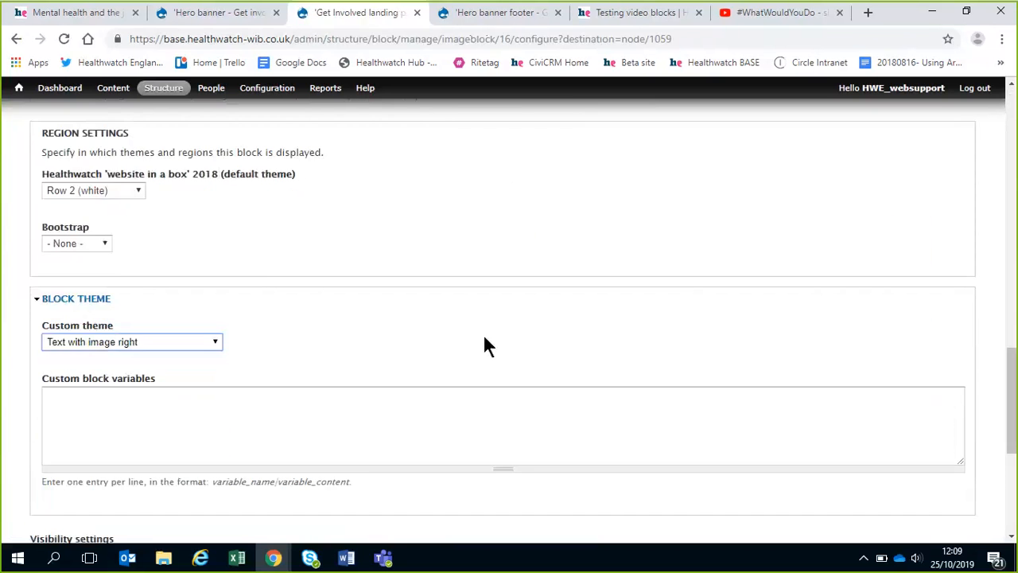
left_click(72, 485)
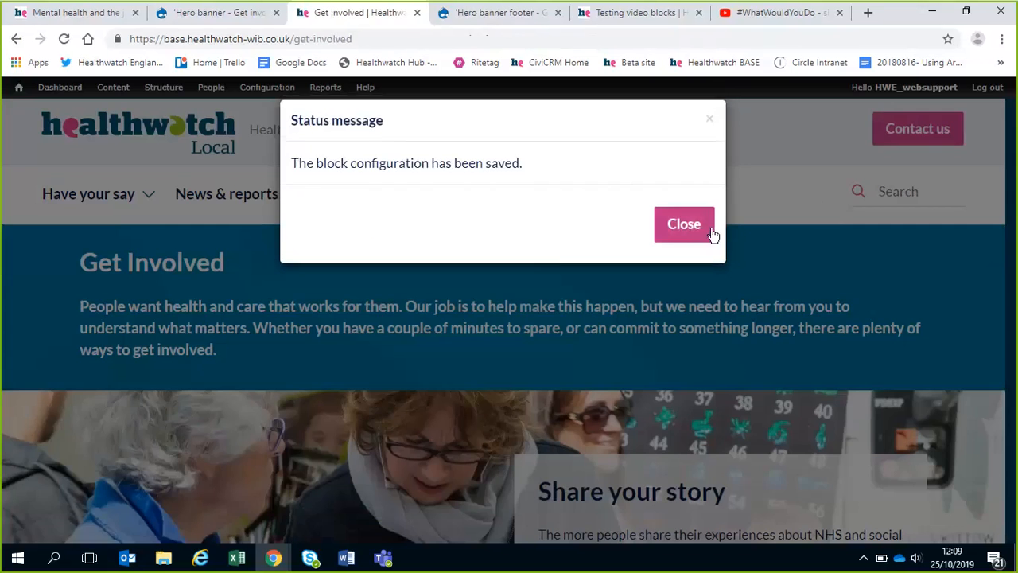
left_click(710, 230)
Step: Examine the layout of the "Meet our volunteers" block under "Volunteer with us" on the Get Involved page
scroll(832, 326, "down", 5)
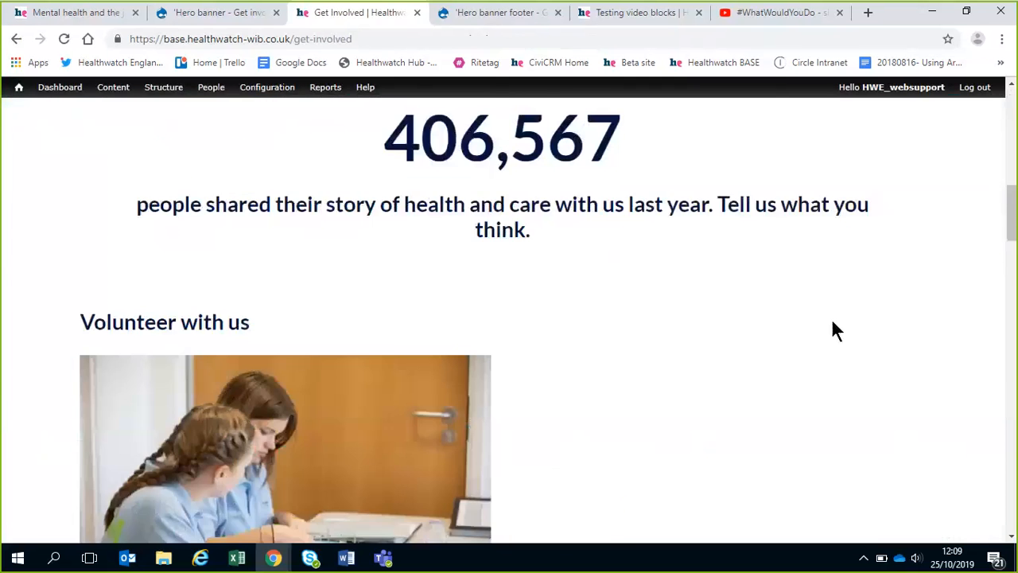
scroll(833, 324, "down", 3)
scroll(830, 319, "down", 5)
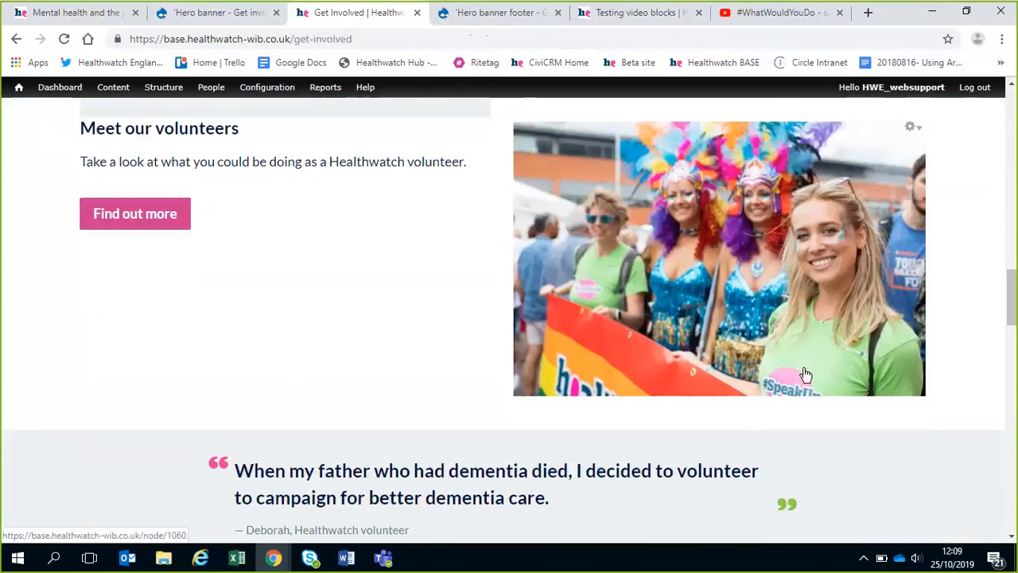
scroll(529, 379, "down", 1)
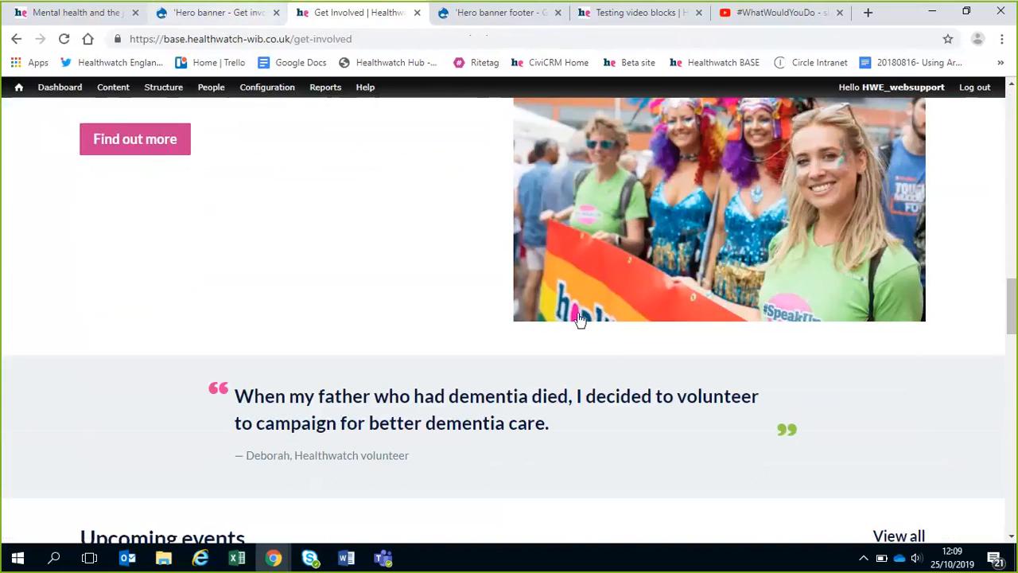
scroll(578, 319, "up", 2)
Step: Reopen the "Meet our volunteers" block's configuration, set its custom theme to "Two columns" and save the block
left_click(907, 218)
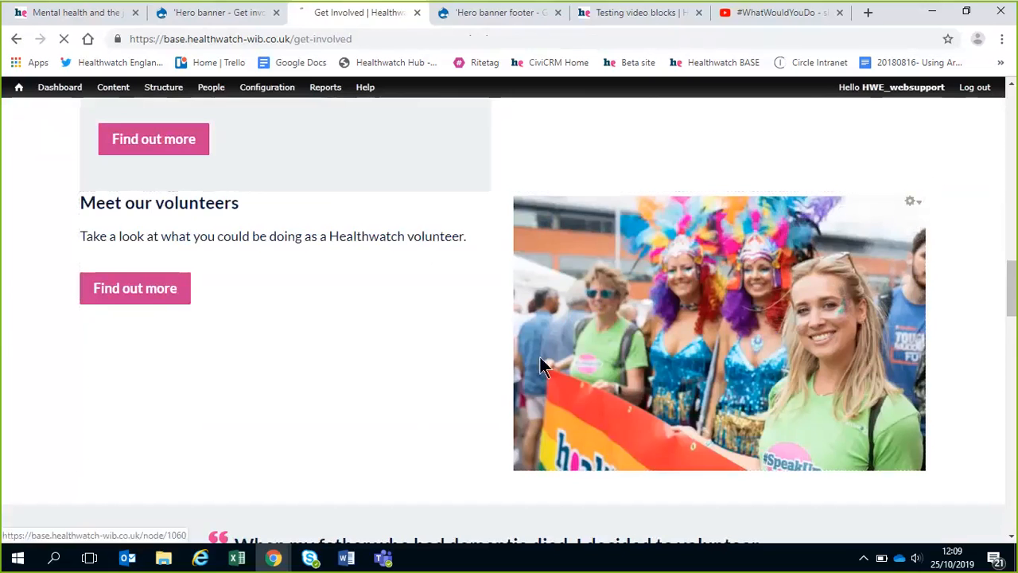
scroll(498, 308, "down", 6)
scroll(497, 308, "down", 5)
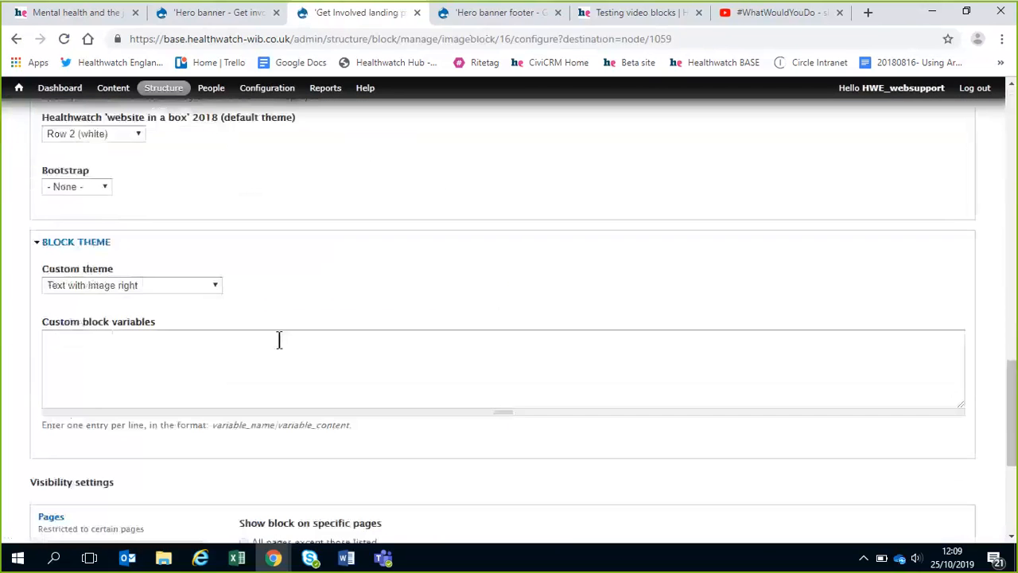
left_click(165, 286)
left_click(147, 386)
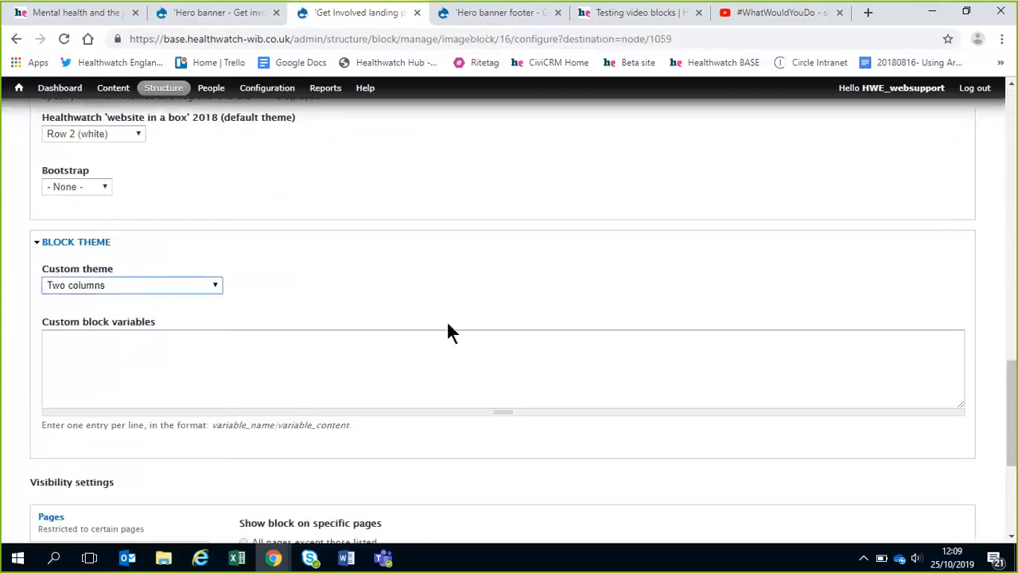
scroll(446, 319, "down", 4)
left_click(72, 492)
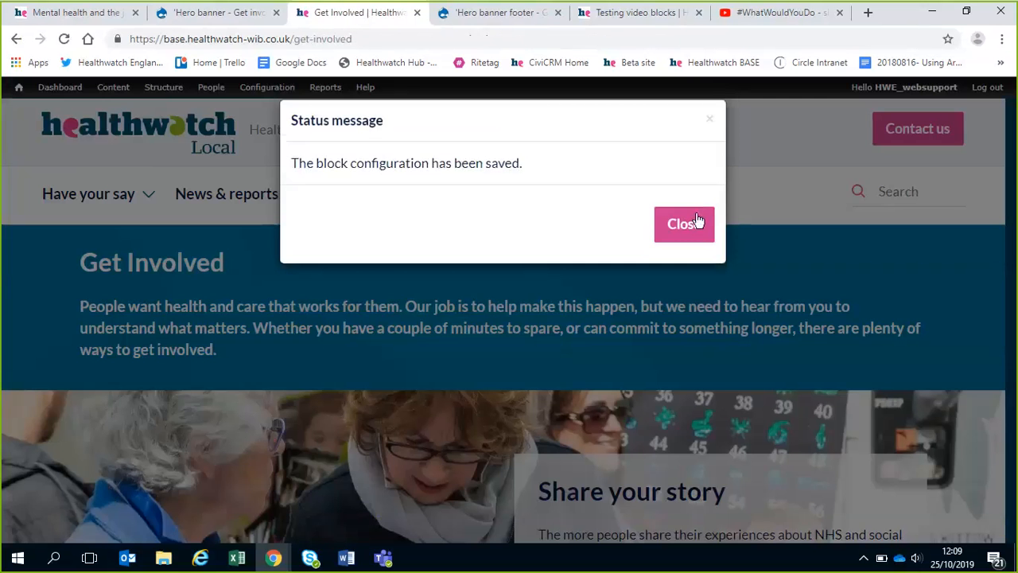
Step: Dismiss the saved message and open the "Hero banner - Get involved landing page" block's configuration at its custom theme options
left_click(683, 224)
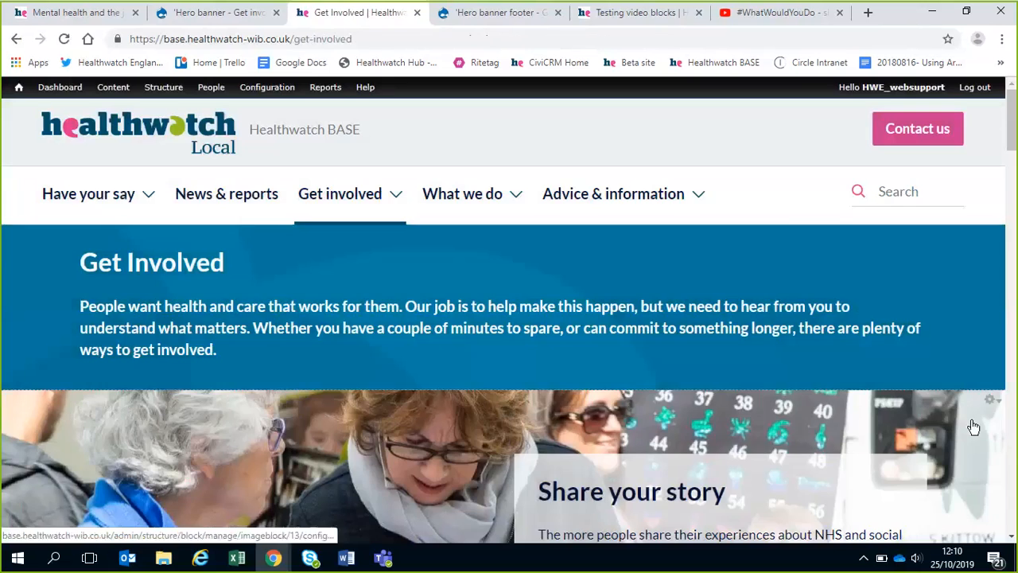
left_click(974, 427)
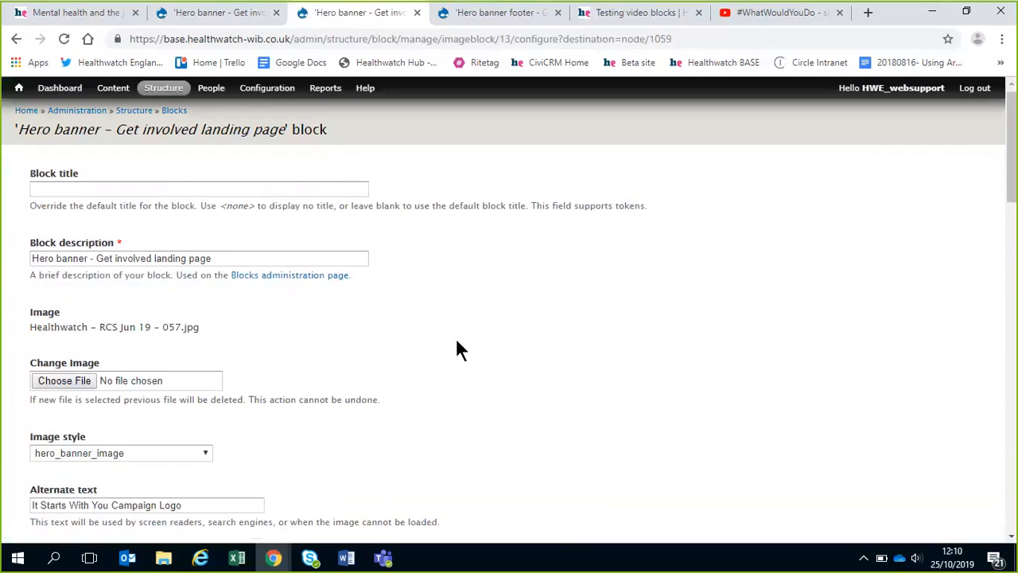
scroll(456, 337, "down", 6)
scroll(456, 337, "up", 3)
scroll(684, 366, "down", 10)
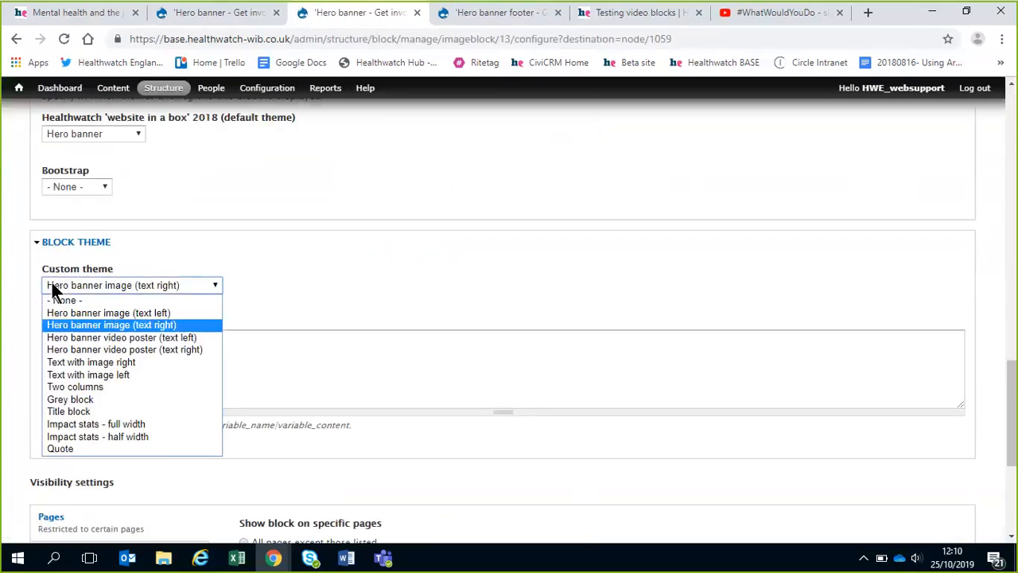
Step: Set the hero banner block's custom theme to "Two columns" and review the regions available for the default theme, without changing the region
left_click(108, 386)
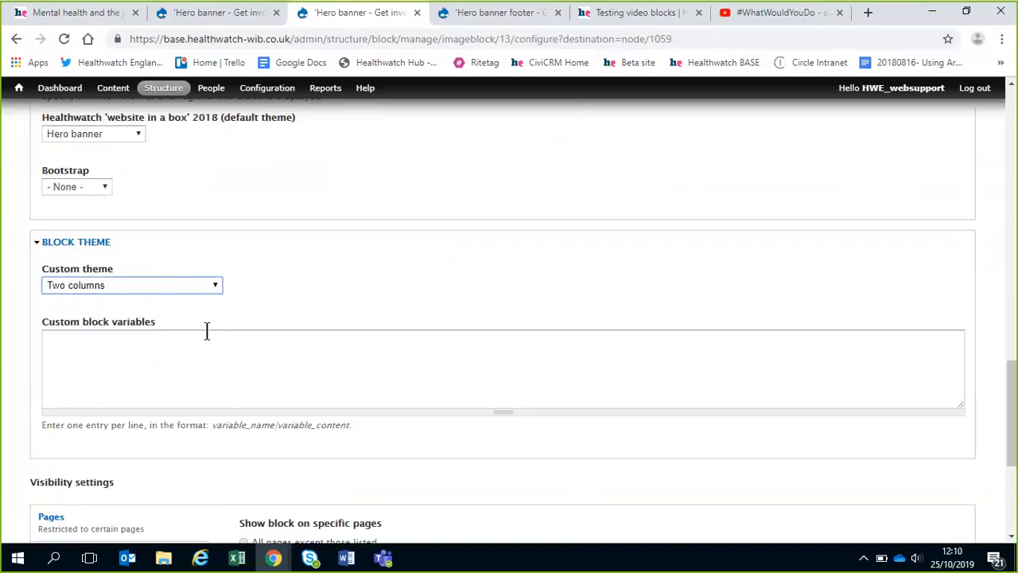
scroll(207, 330, "up", 3)
left_click(75, 357)
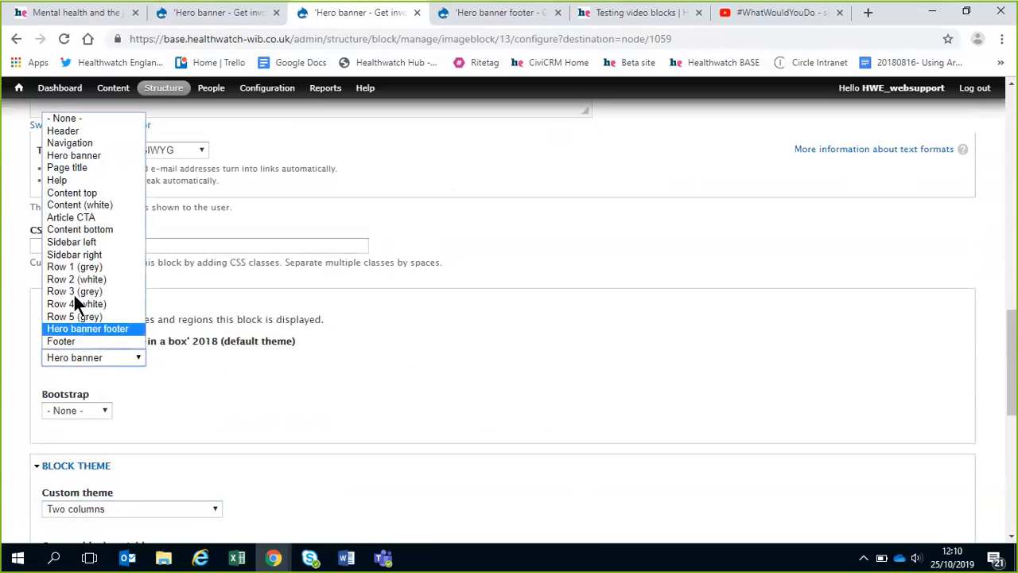
left_click(276, 410)
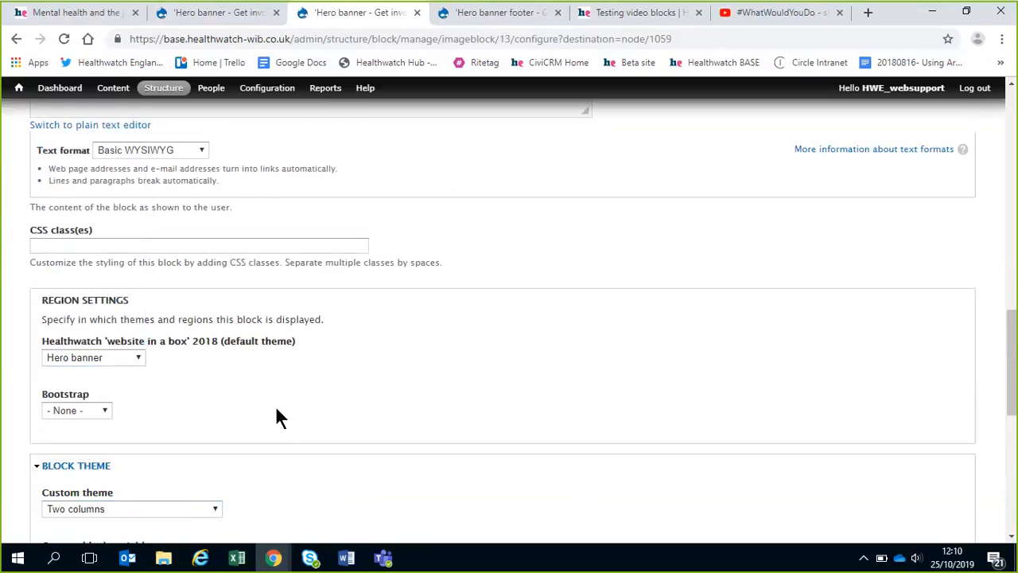
Step: Try the "Grey block" custom theme on the hero banner block, followed by "Title block"
scroll(267, 411, "down", 2)
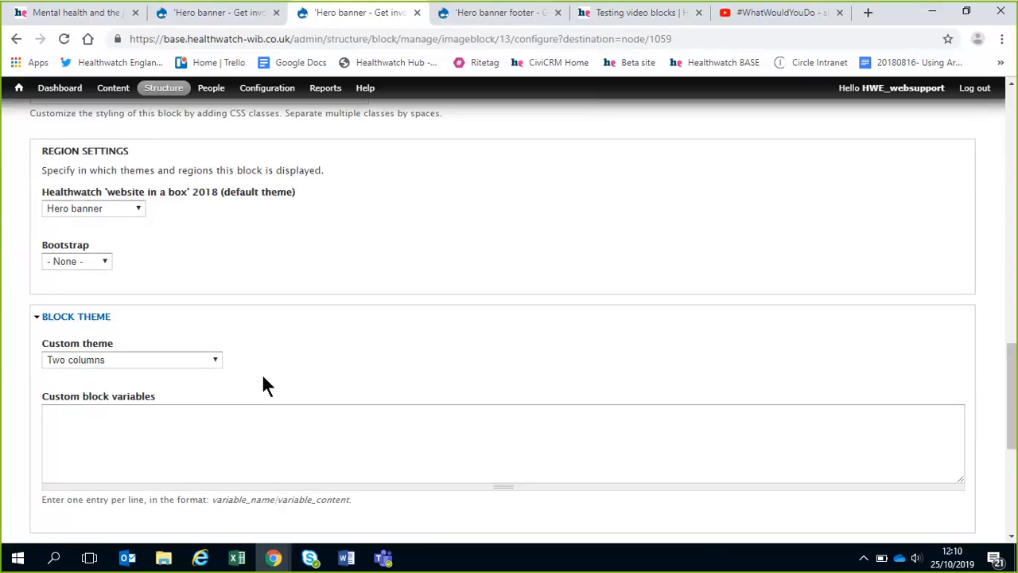
left_click(167, 360)
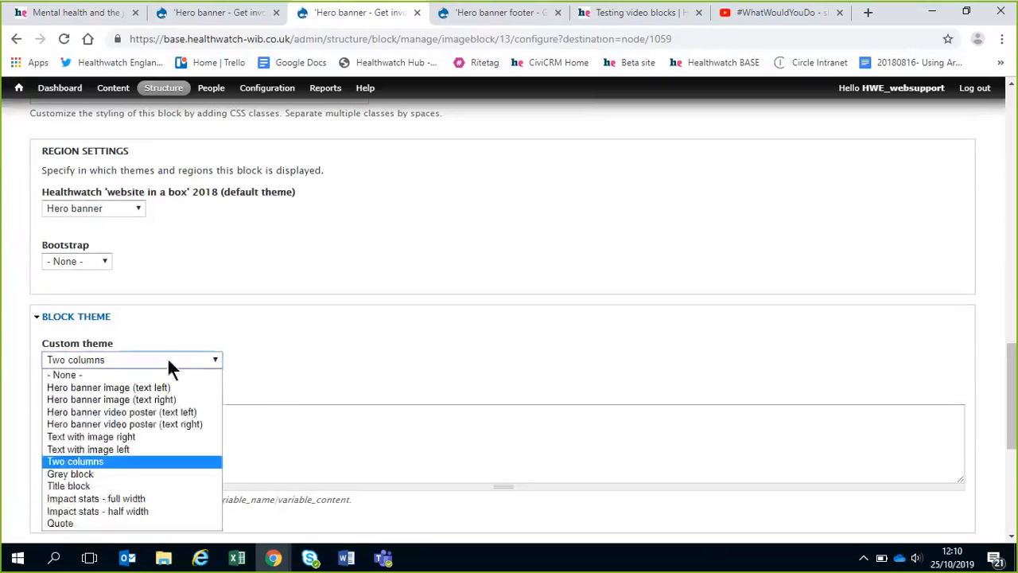
left_click(135, 474)
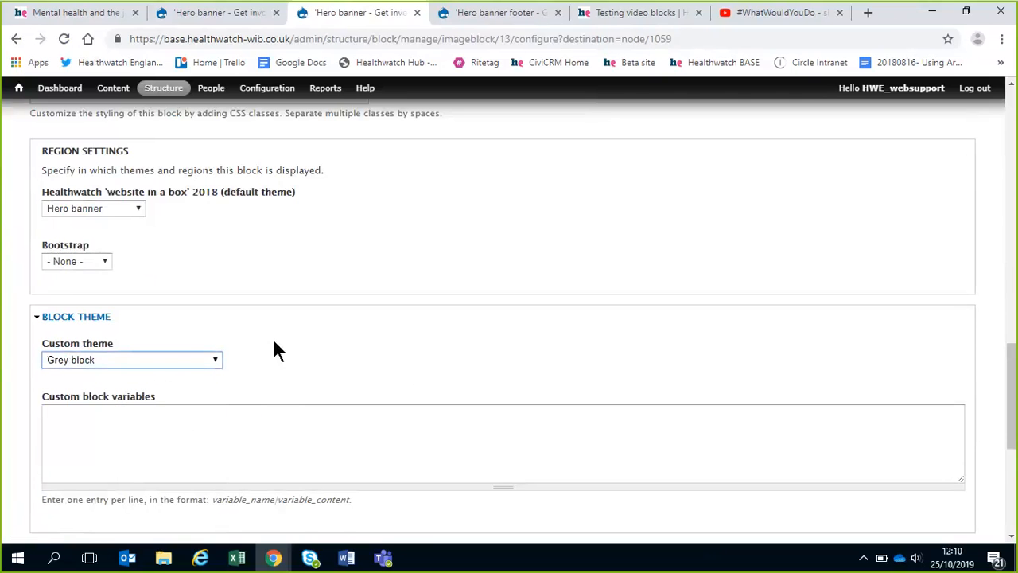
scroll(270, 340, "down", 1)
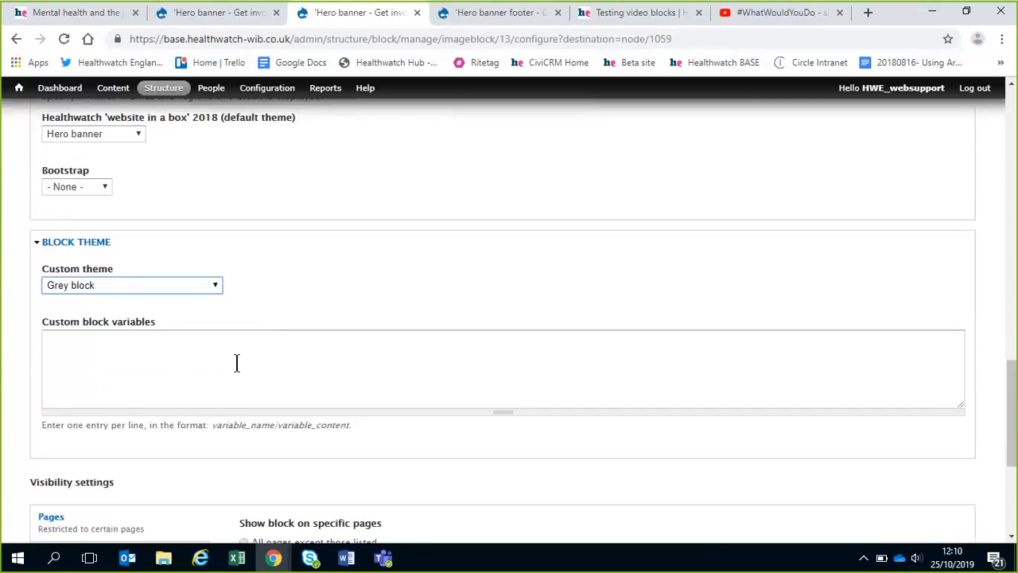
left_click(113, 286)
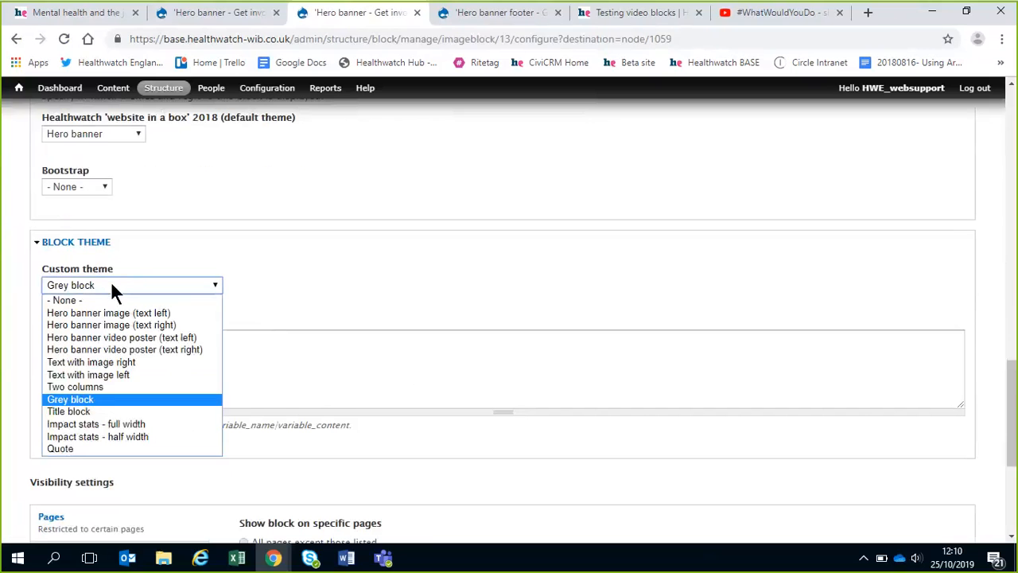
left_click(104, 411)
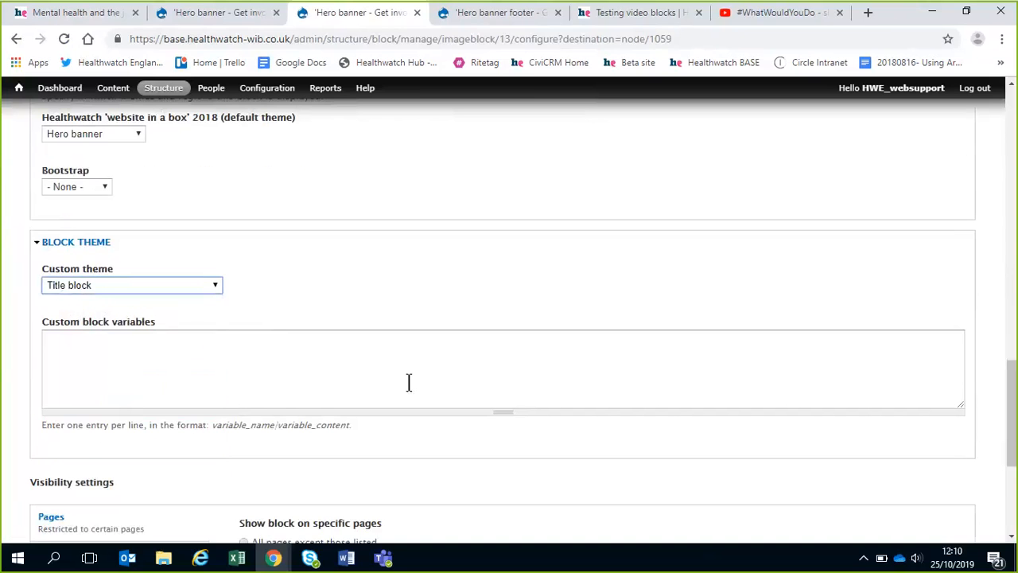
left_click(89, 285)
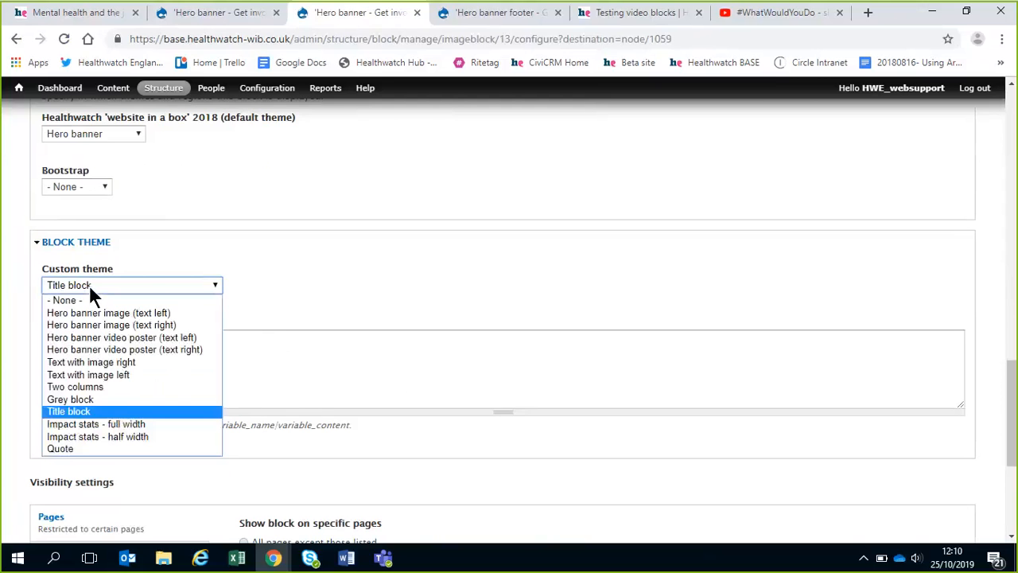
left_click(90, 284)
Step: Locate the hero banner block's title setting and place the cursor in the empty Block title field
scroll(394, 355, "up", 10)
scroll(395, 355, "up", 5)
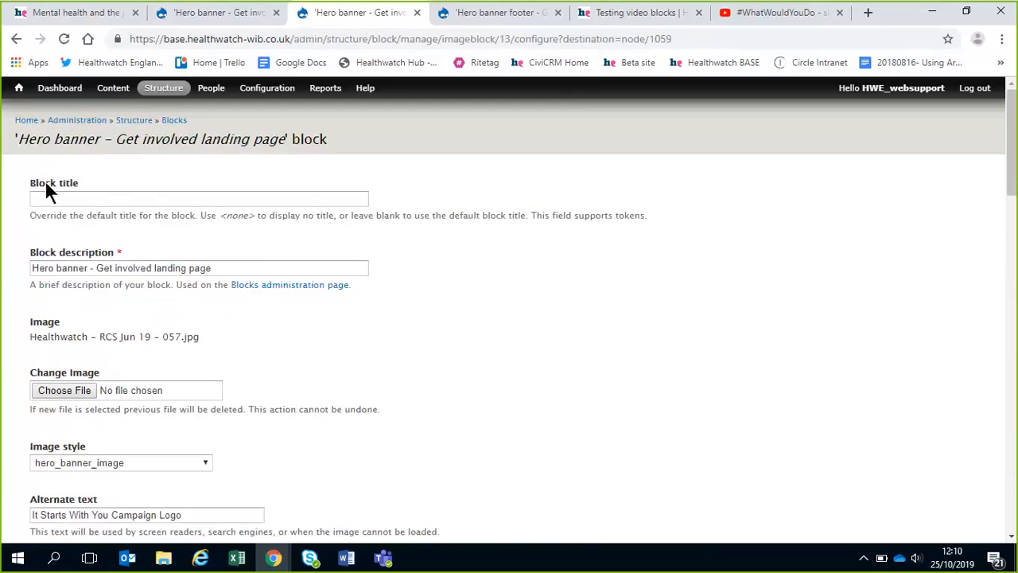
left_click_drag(27, 183, 84, 184)
left_click(80, 196)
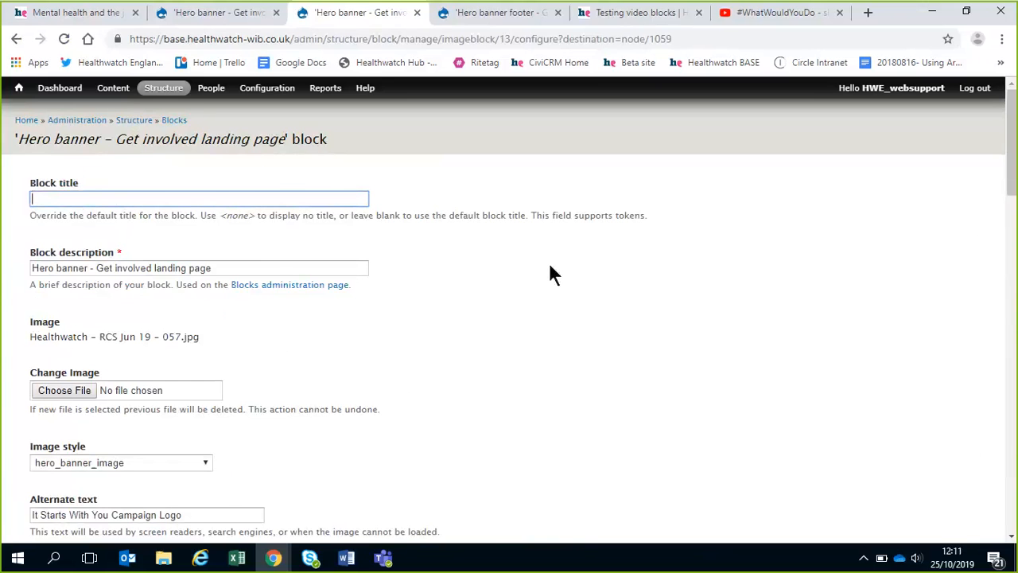
Step: Review the custom theme options down to "Quote" without changing the choice, and return to the start of the block configuration
scroll(548, 262, "down", 20)
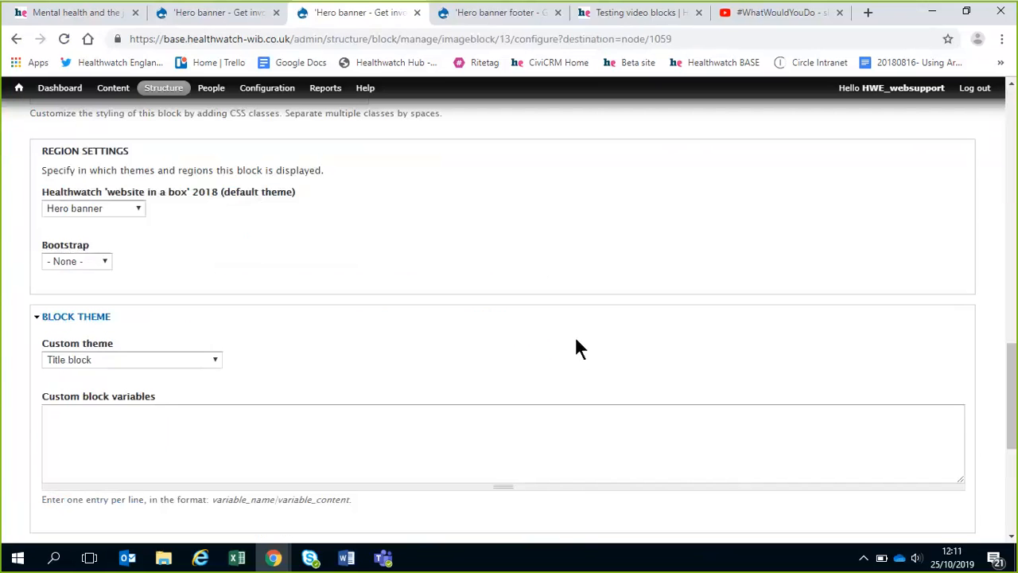
left_click(151, 359)
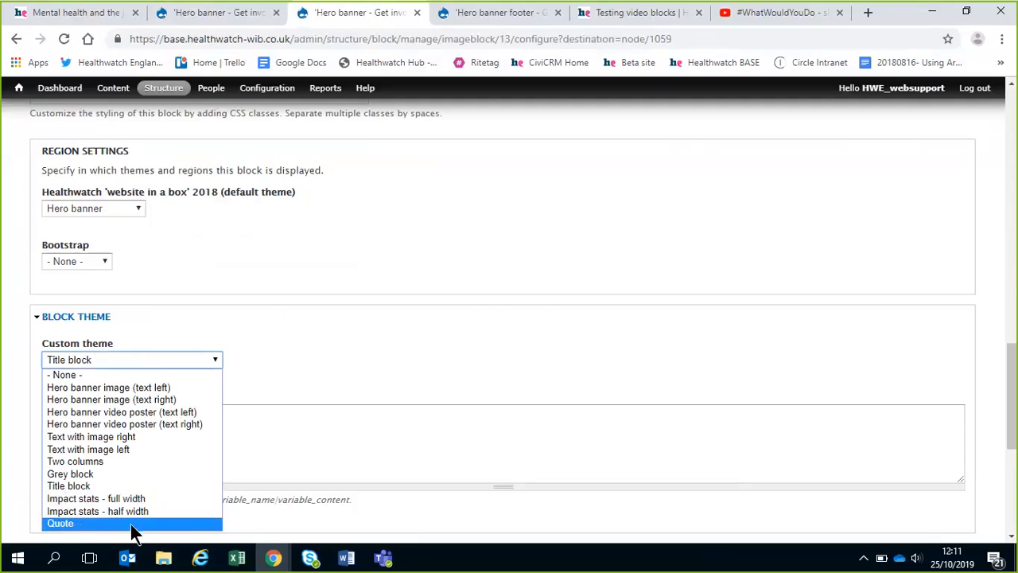
left_click(318, 374)
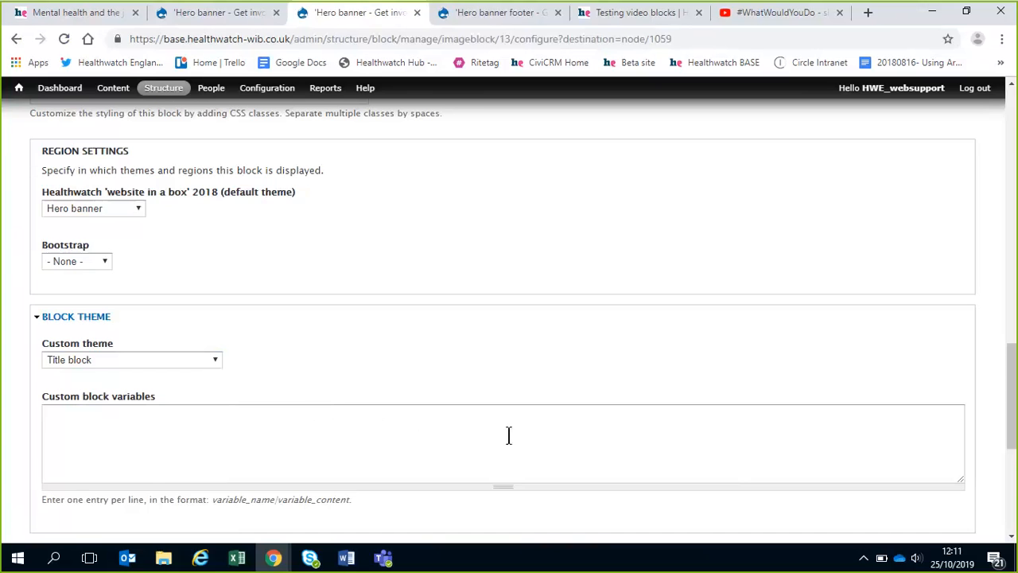
scroll(507, 433, "up", 1)
scroll(555, 461, "up", 12)
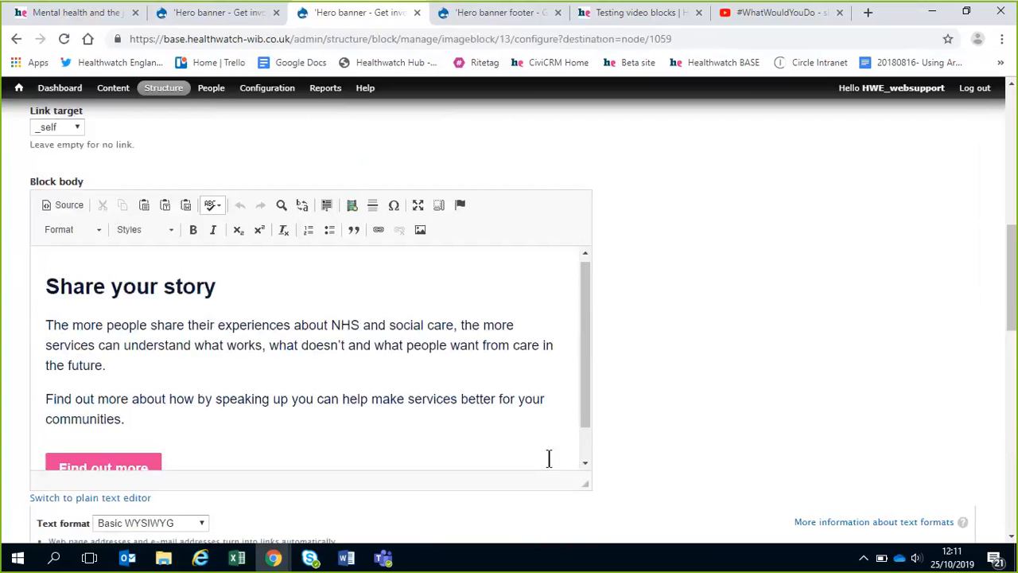
scroll(643, 428, "up", 3)
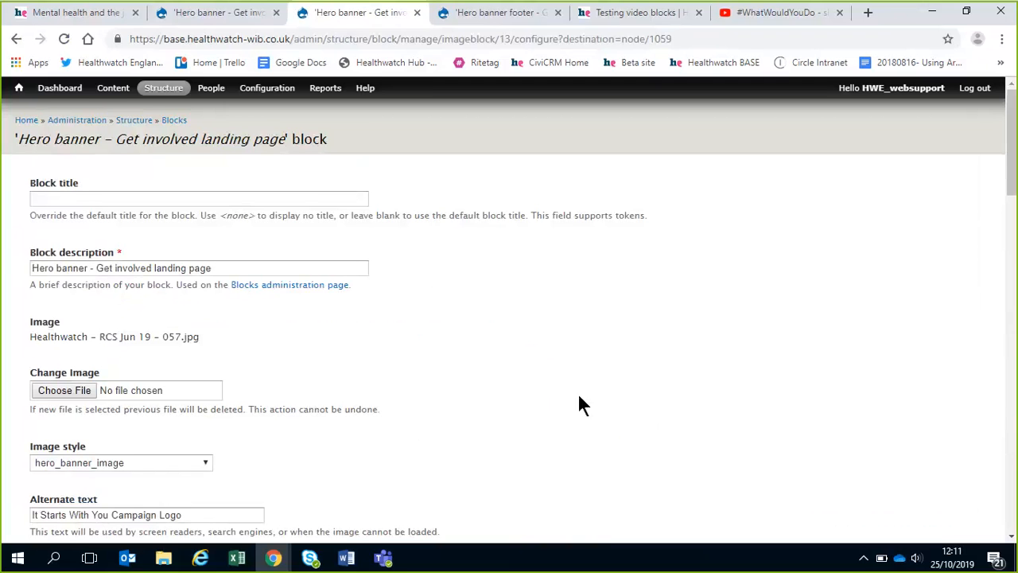
Step: Open the Blocks administration page for the Healthwatch 'website in a box' 2018 theme and look over its add-block options and block list
mouse_move(165, 91)
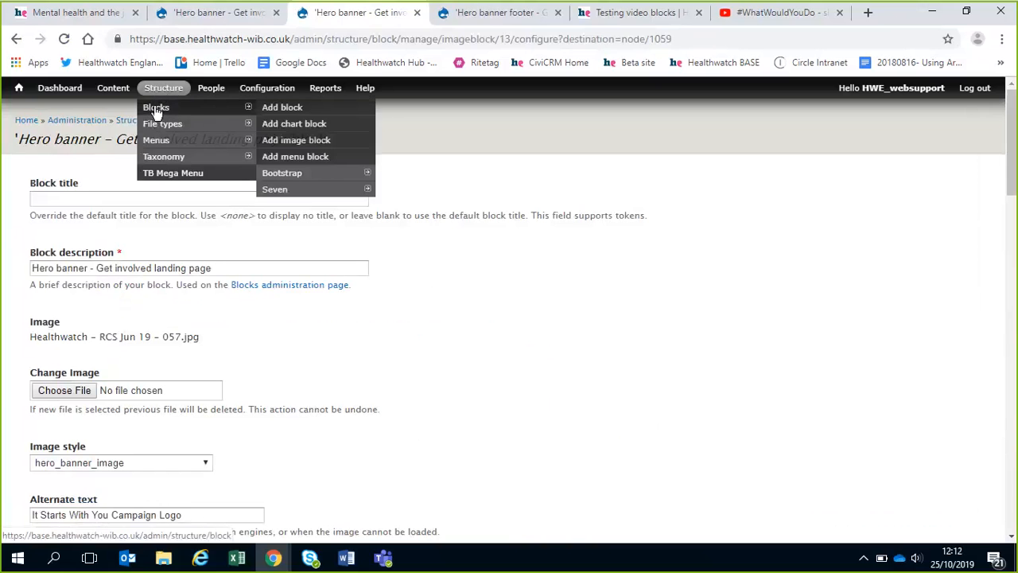
left_click(156, 110)
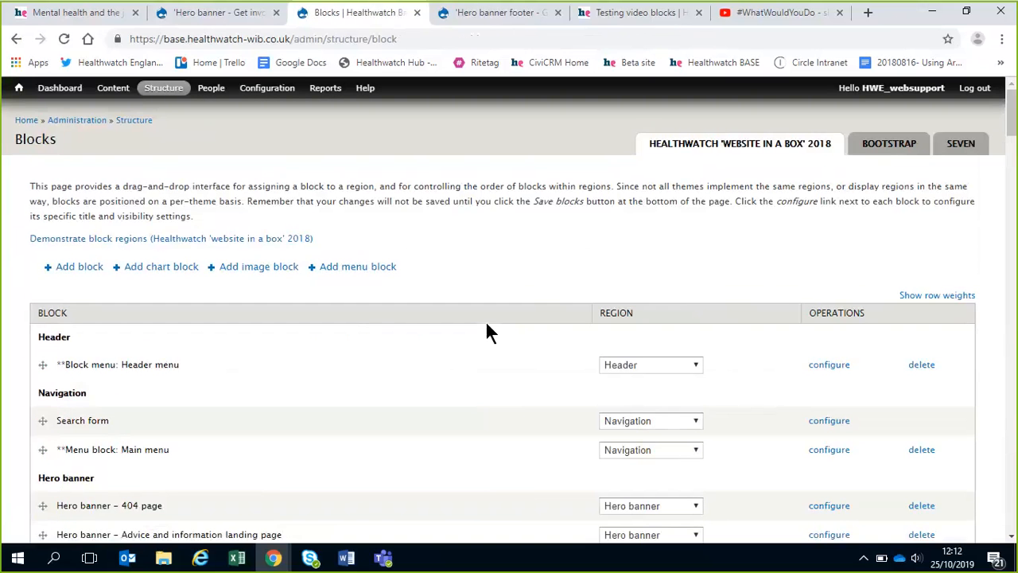
scroll(484, 326, "down", 2)
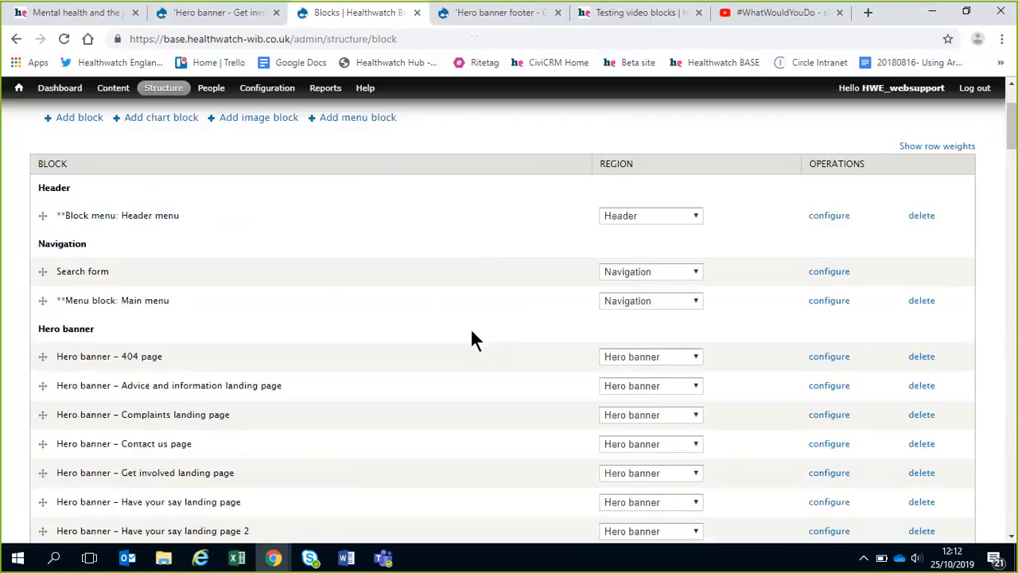
scroll(471, 331, "up", 2)
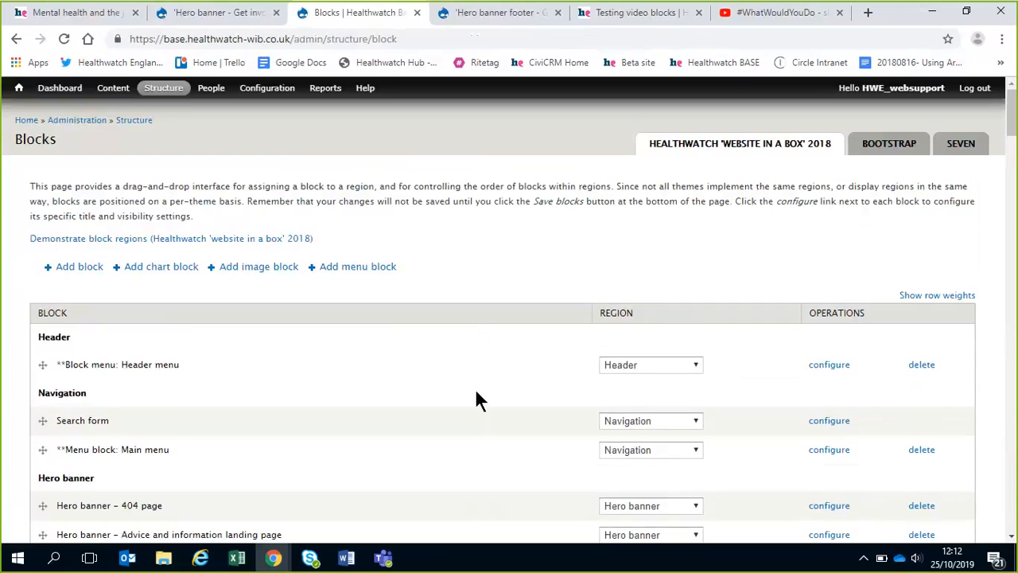
Step: Examine how the blocks are listed by region, from Header and Hero banner through Page title to Content (white)
scroll(475, 391, "down", 2)
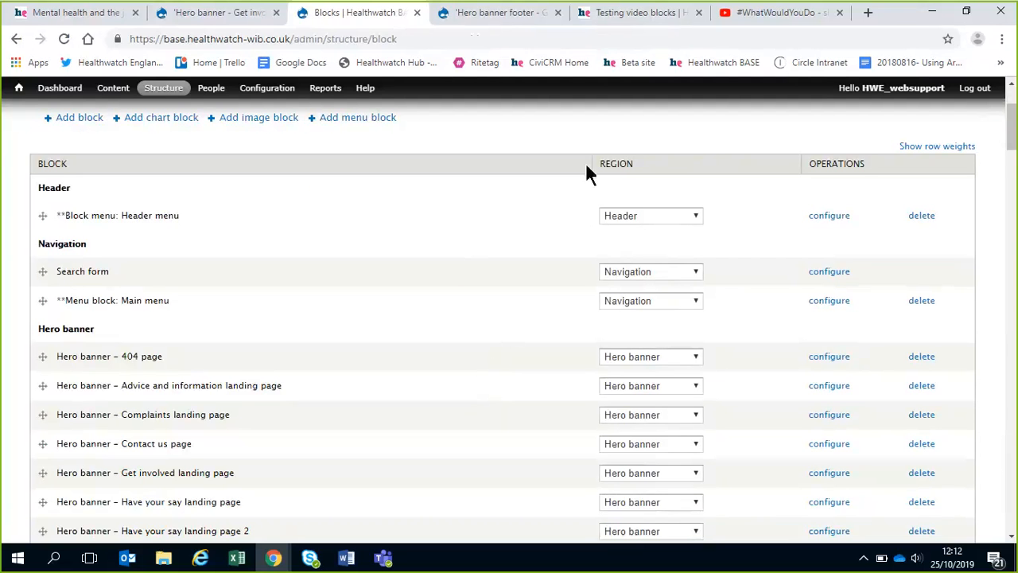
left_click(743, 201)
scroll(746, 240, "down", 3)
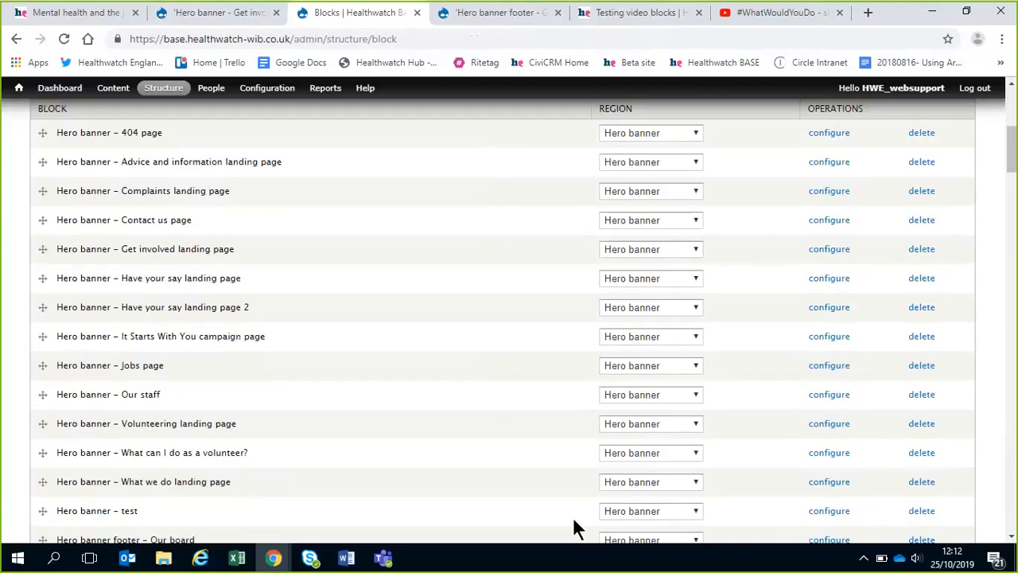
scroll(781, 438, "down", 5)
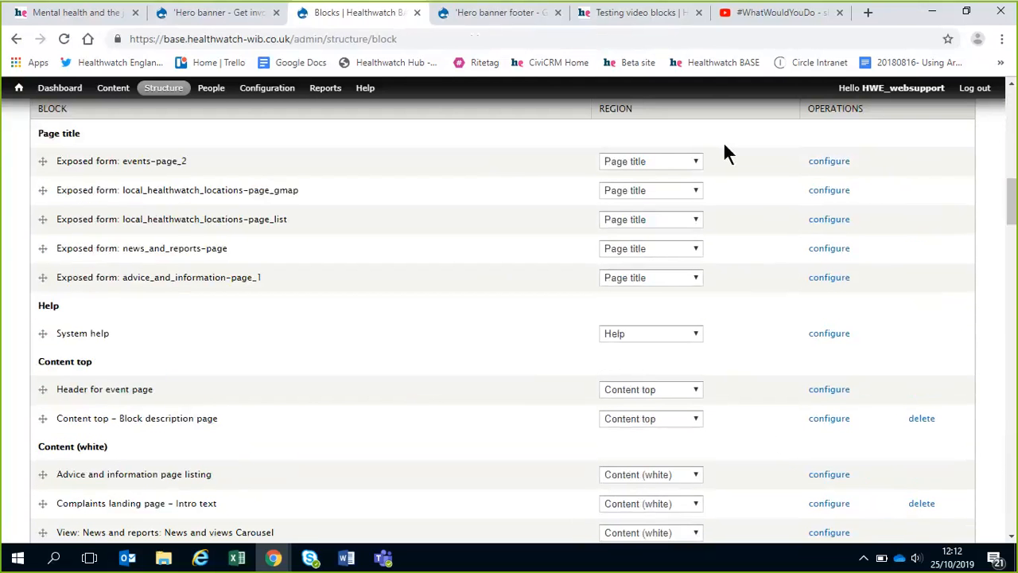
scroll(743, 326, "down", 5)
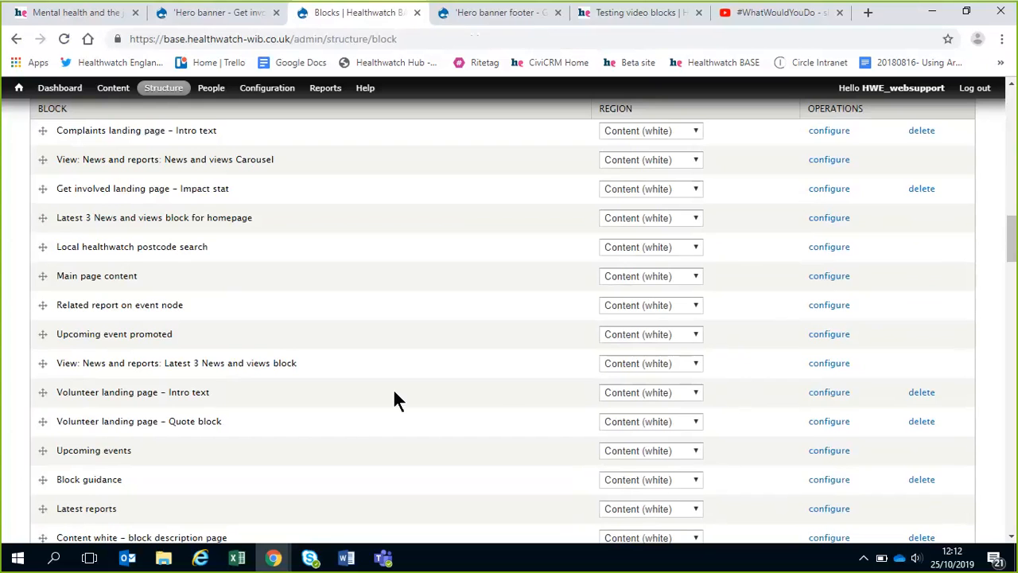
scroll(434, 368, "up", 10)
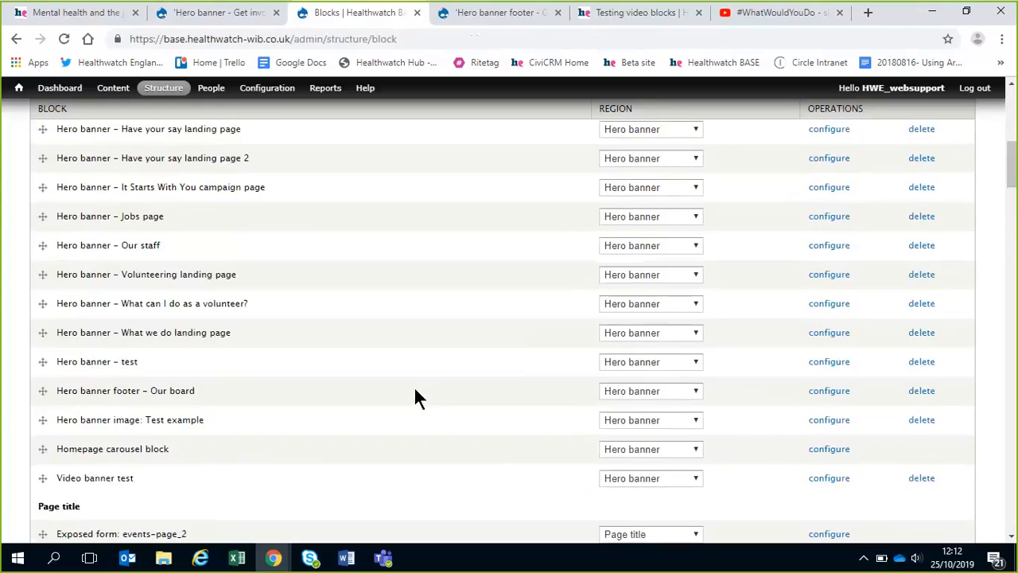
scroll(409, 389, "up", 2)
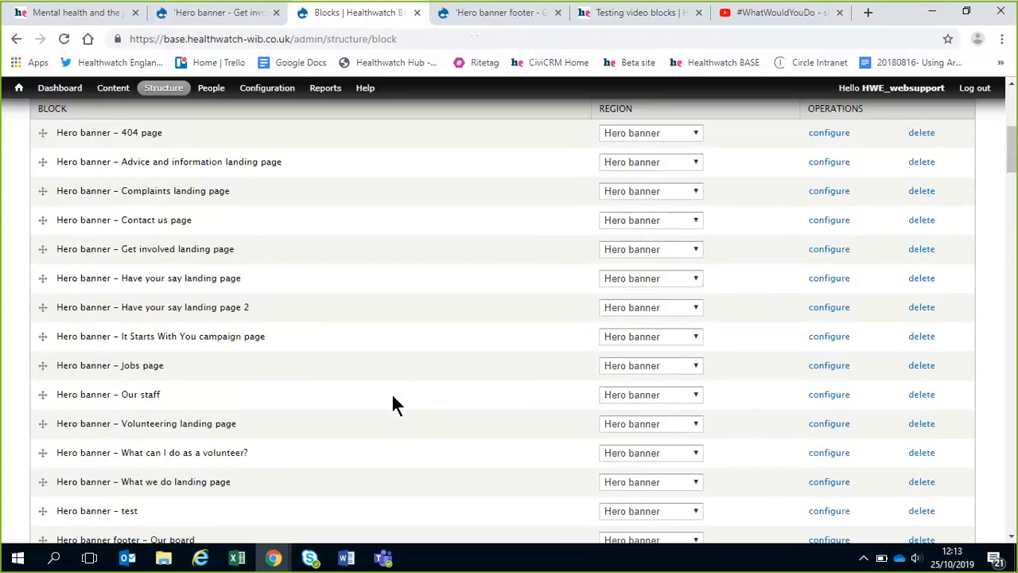
Step: Search the blocks page for "advice", step through several matches, close the search and return to the Hero banner blocks
key("ctrl+f")
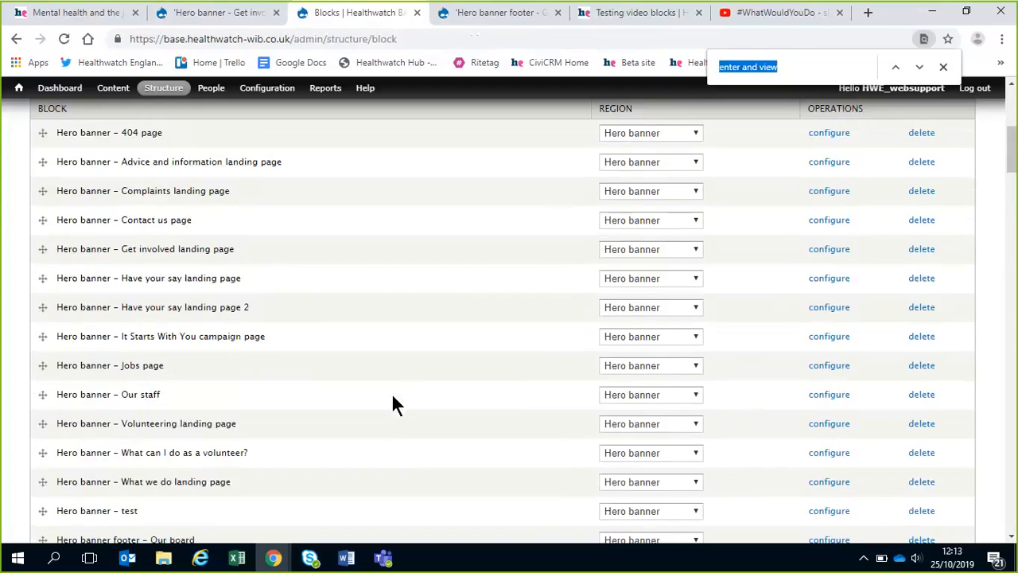
type("advicce")
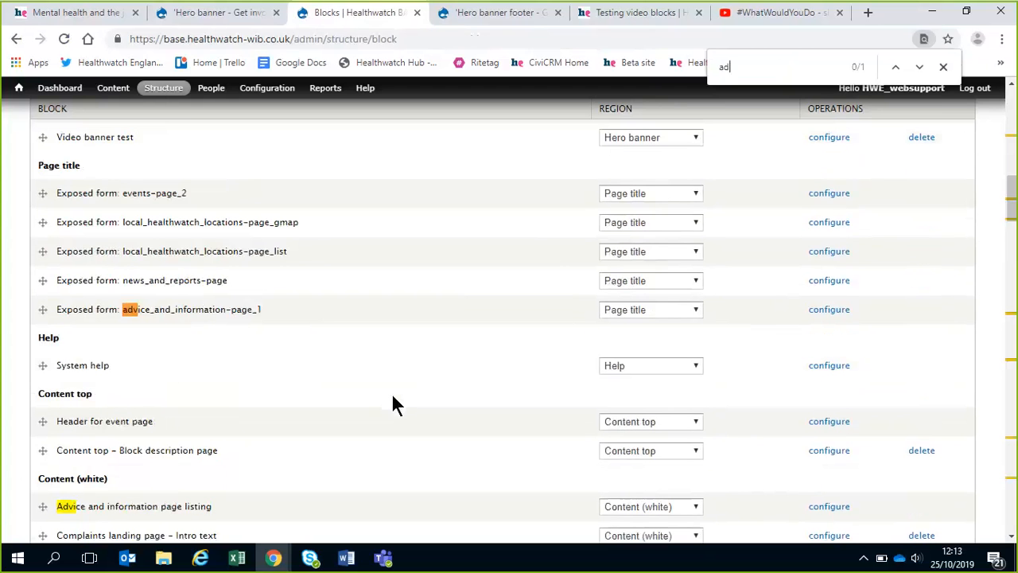
key("BackSpace")
key("BackSpace")
type("e")
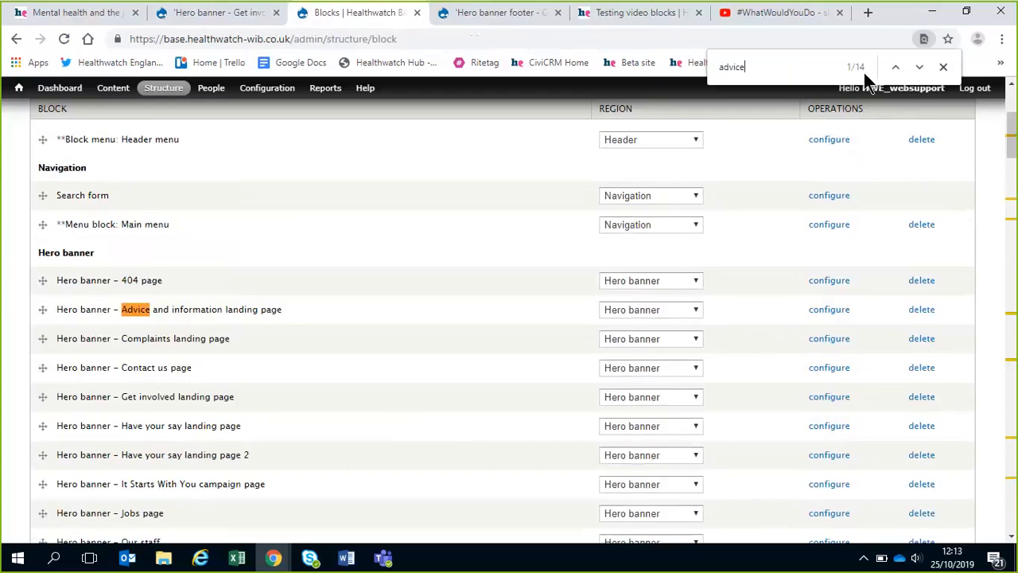
left_click(917, 66)
left_click(917, 66)
left_click(918, 67)
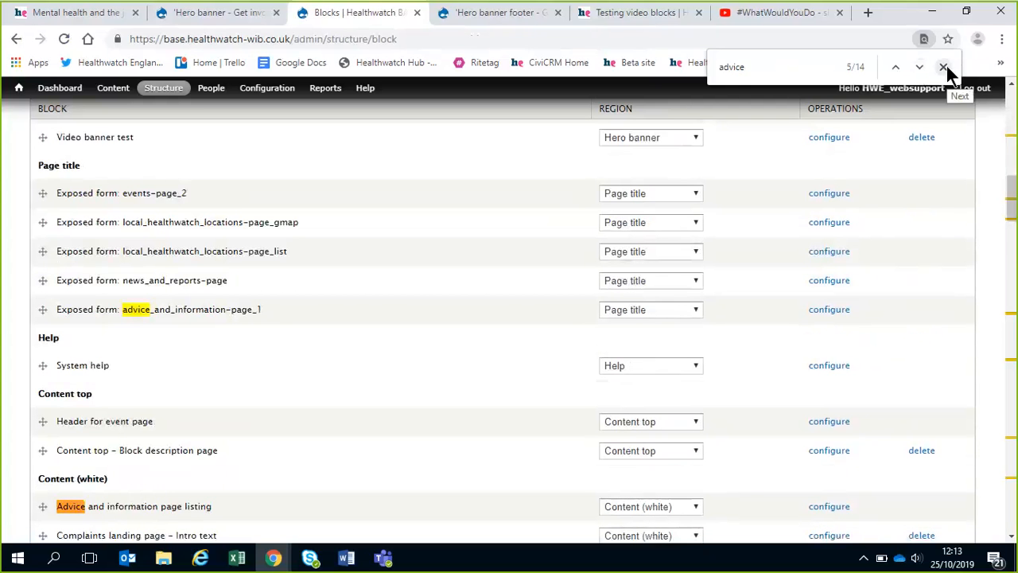
left_click(945, 66)
scroll(326, 390, "up", 7)
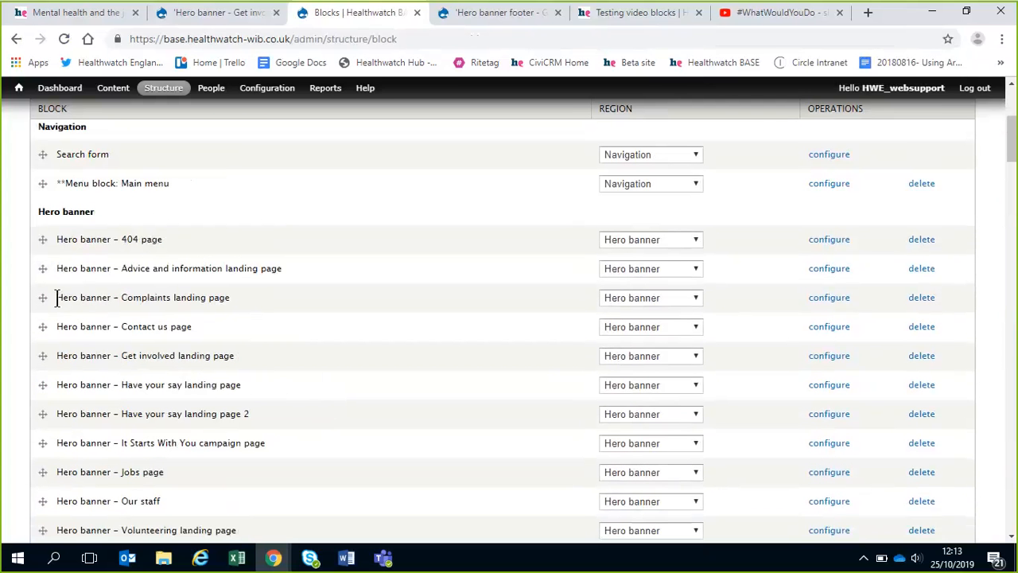
Step: Examine how the Complaints landing page block is named by its region followed by its page
left_click_drag(57, 296, 108, 300)
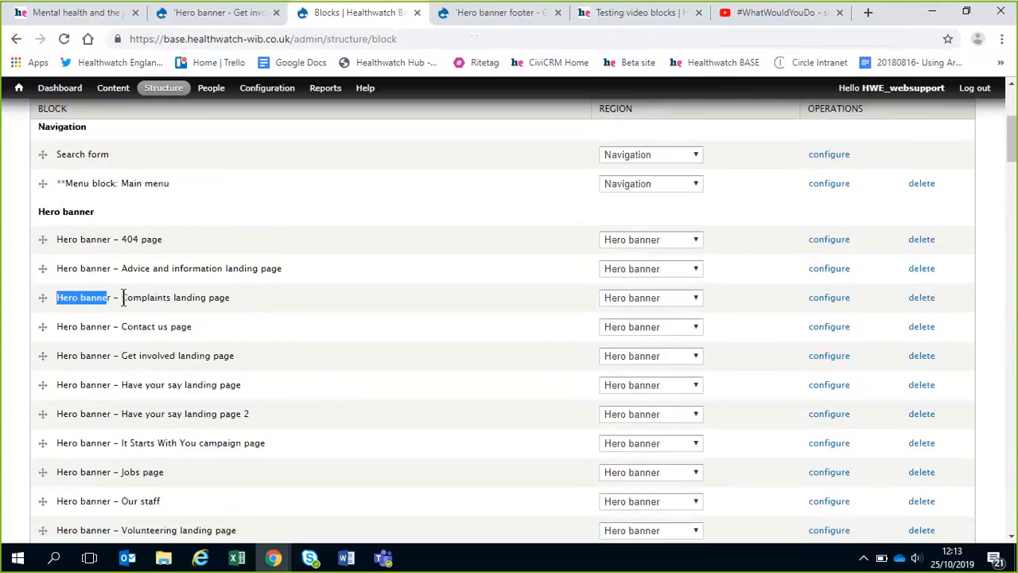
left_click_drag(123, 301, 234, 300)
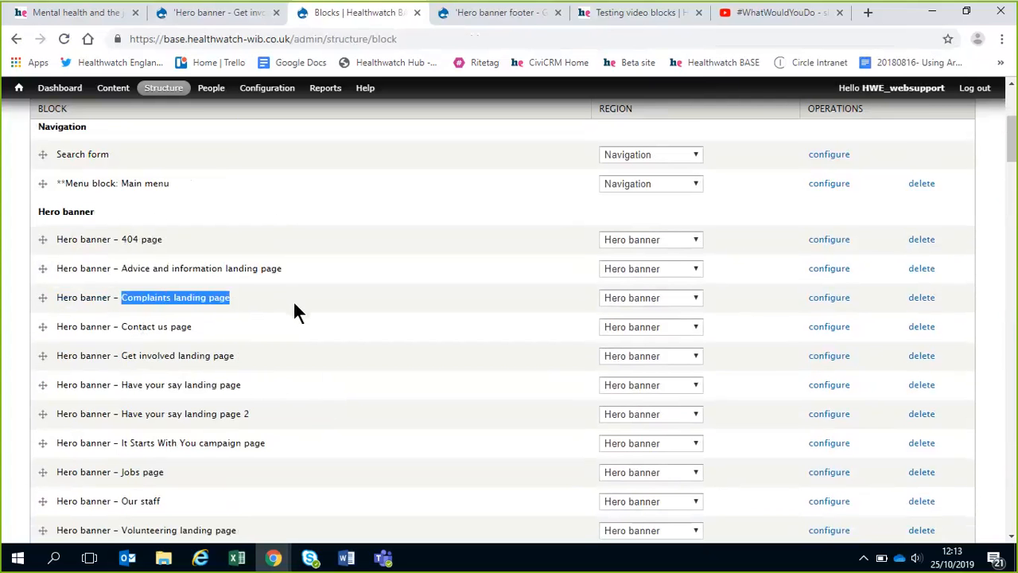
left_click(389, 342)
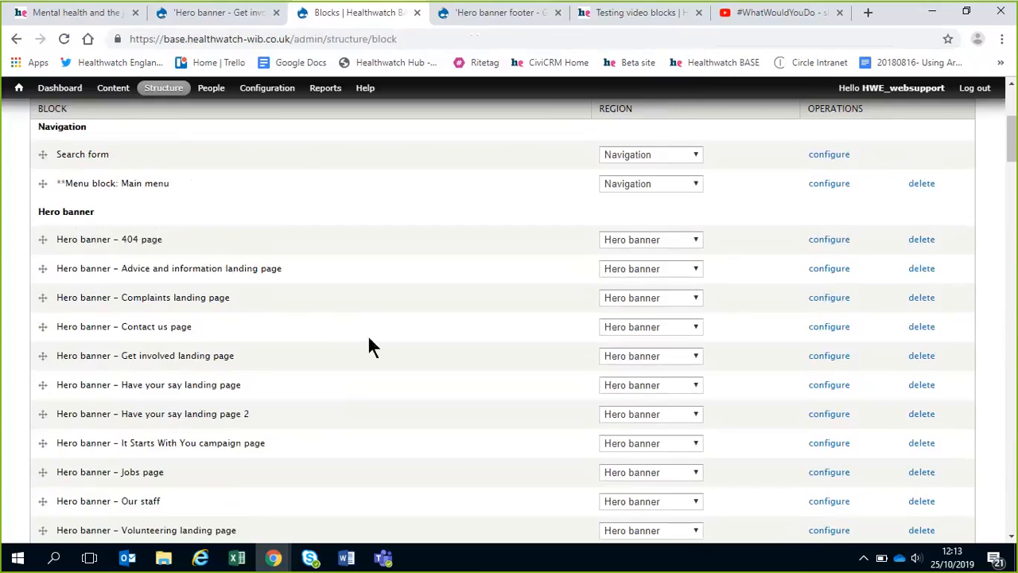
Step: Reopen the Blocks administration page and look over its options for adding block, chart block, image block and menu block
scroll(367, 335, "up", 3)
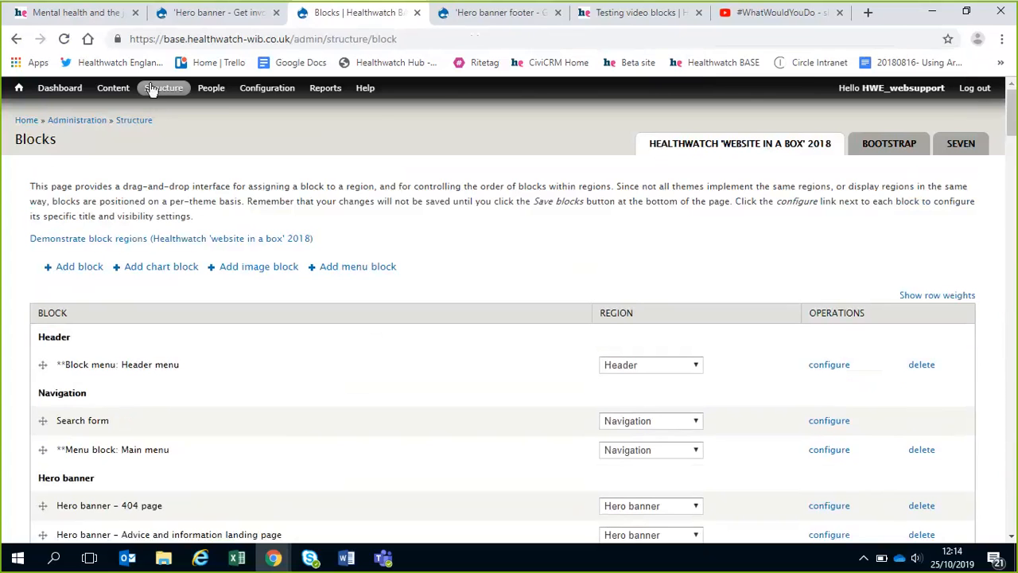
mouse_move(156, 93)
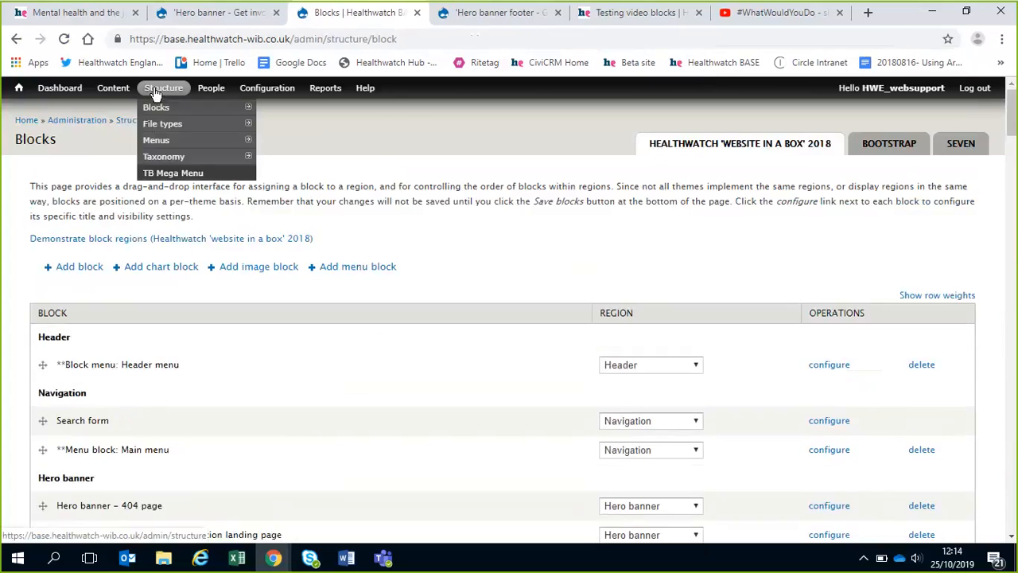
mouse_move(159, 112)
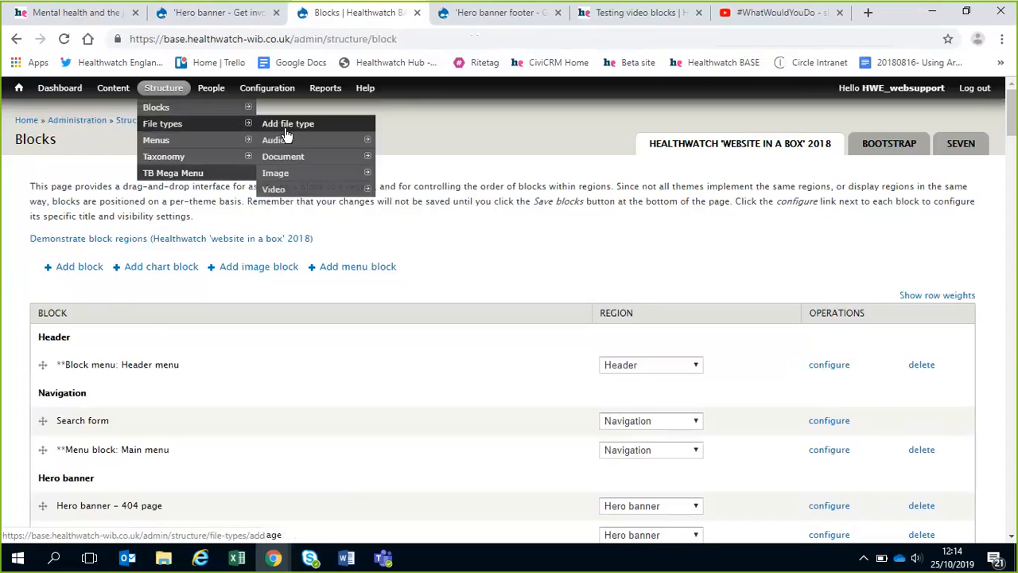
left_click(191, 107)
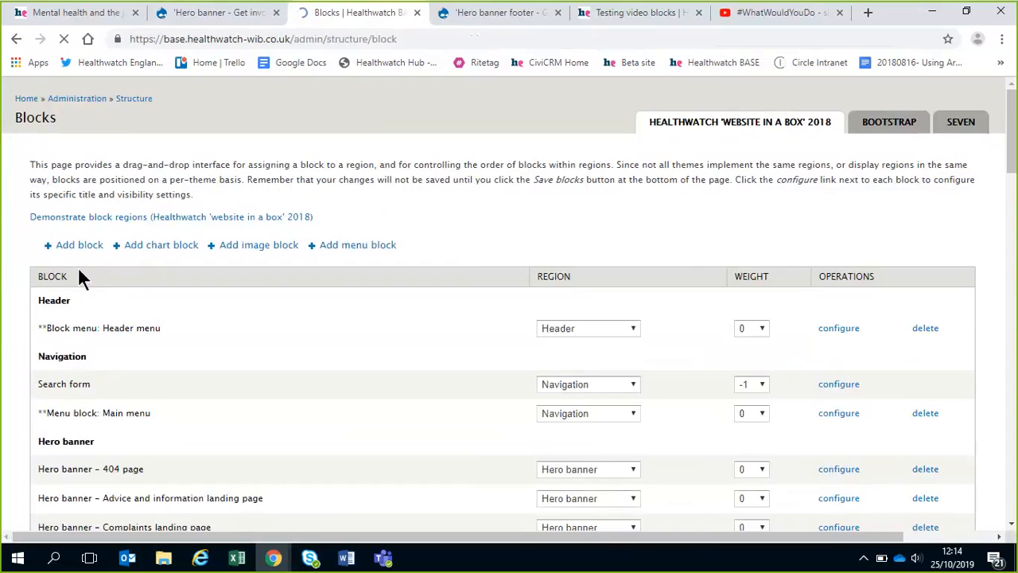
left_click_drag(51, 247, 337, 246)
left_click(407, 247)
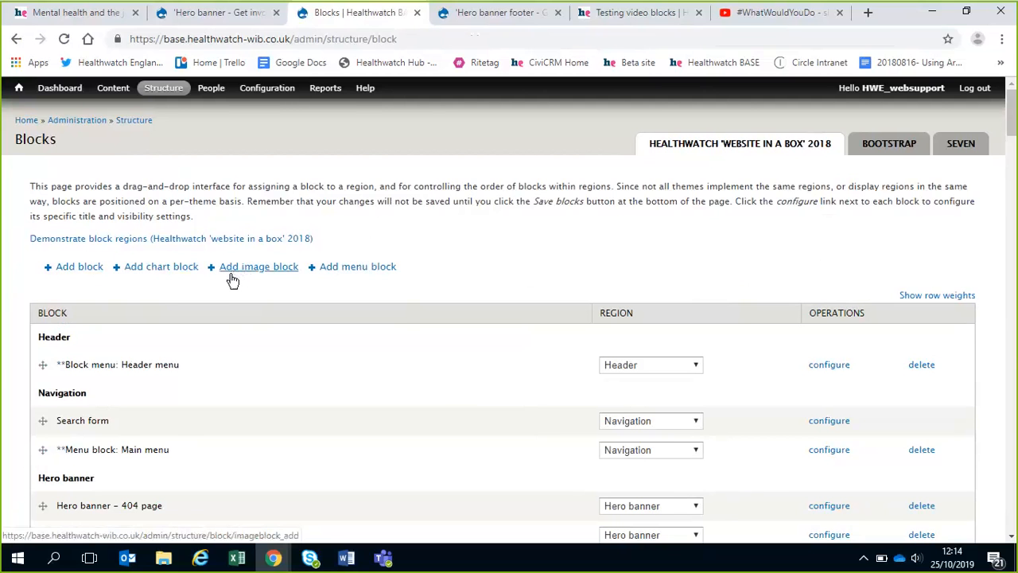
Step: Start a new custom block and examine its Block title field, leaving it empty
left_click(73, 268)
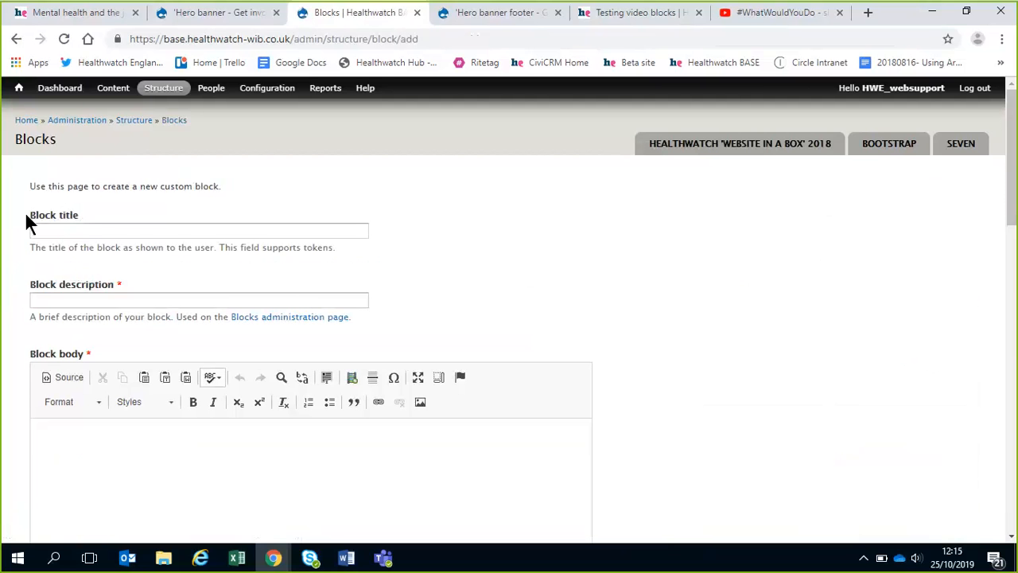
left_click_drag(27, 215, 103, 229)
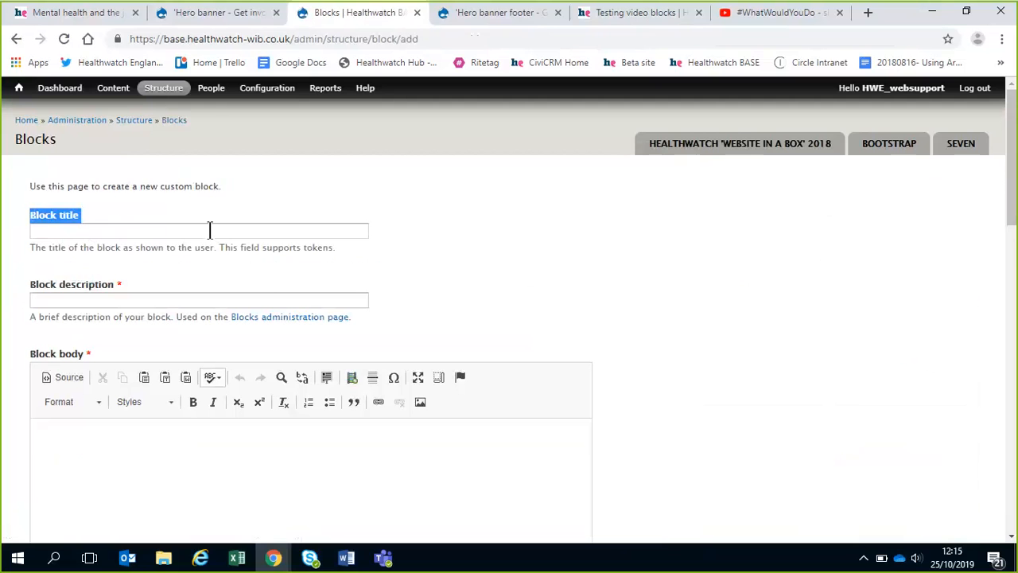
left_click(323, 230)
scroll(600, 253, "down", 1)
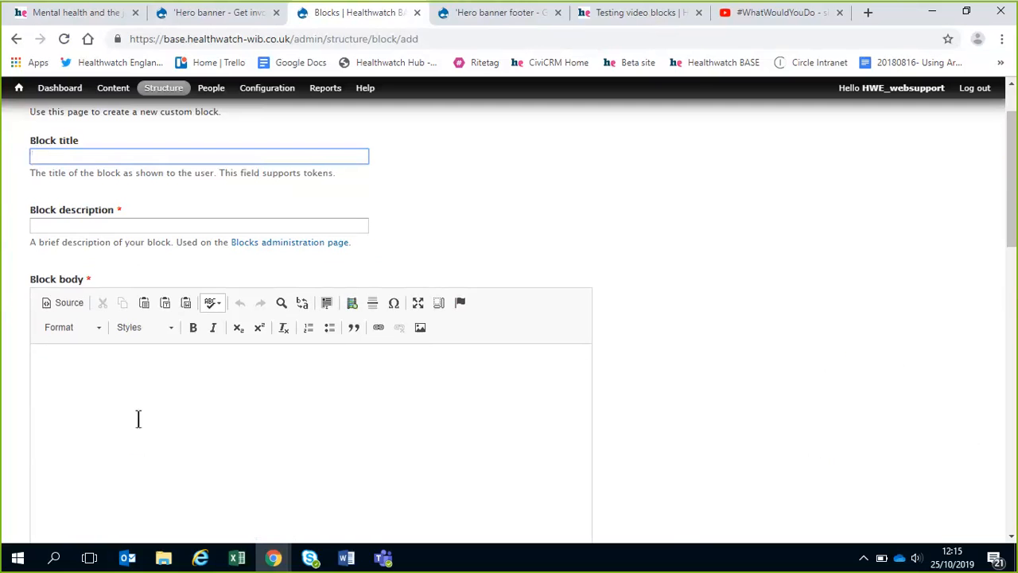
Step: Enter "Title" in the block body and look through the available paragraph formats
left_click(151, 373)
type("Title")
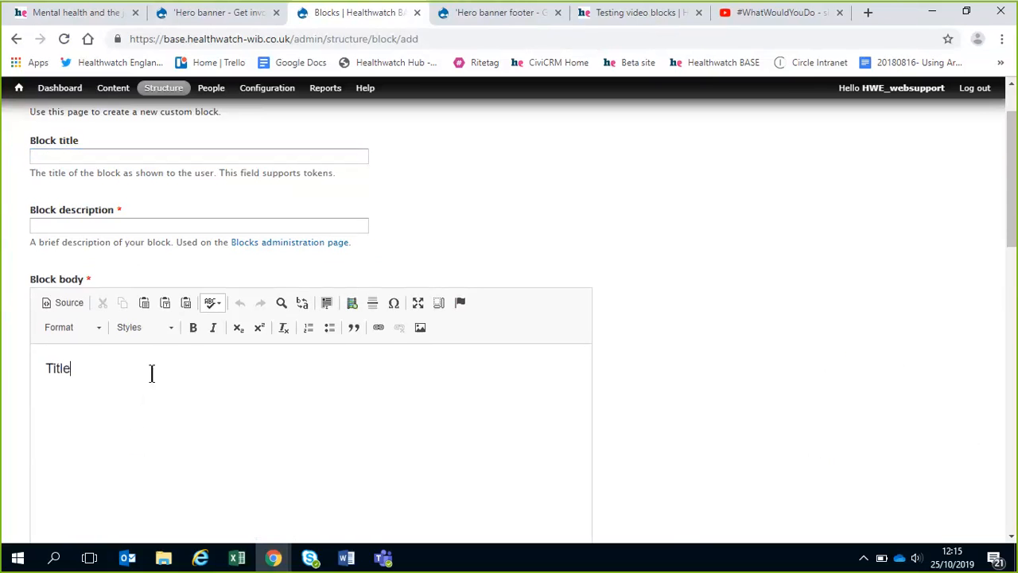
left_click_drag(150, 363, 76, 341)
left_click(70, 327)
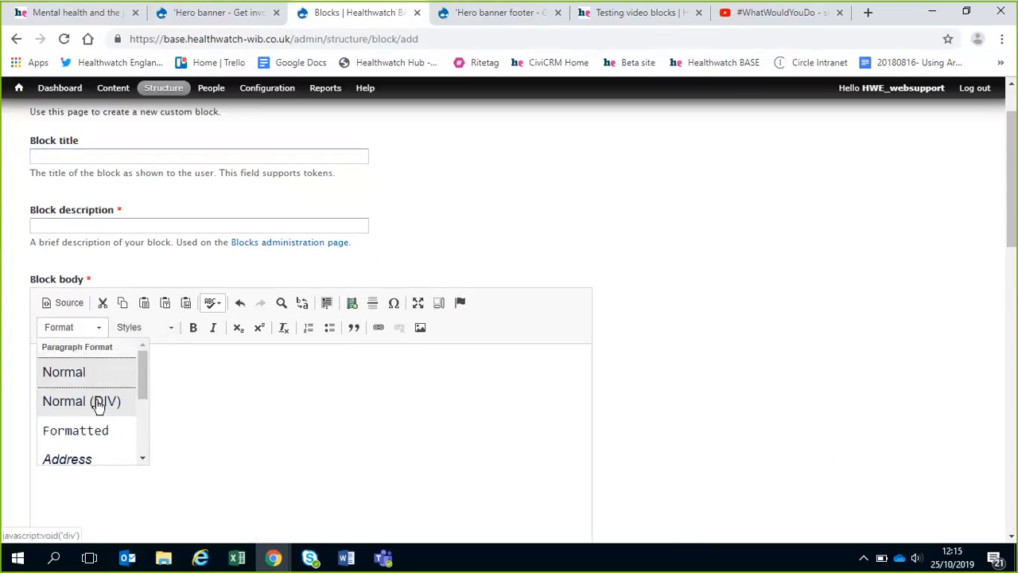
scroll(96, 400, "down", 2)
scroll(101, 443, "up", 1)
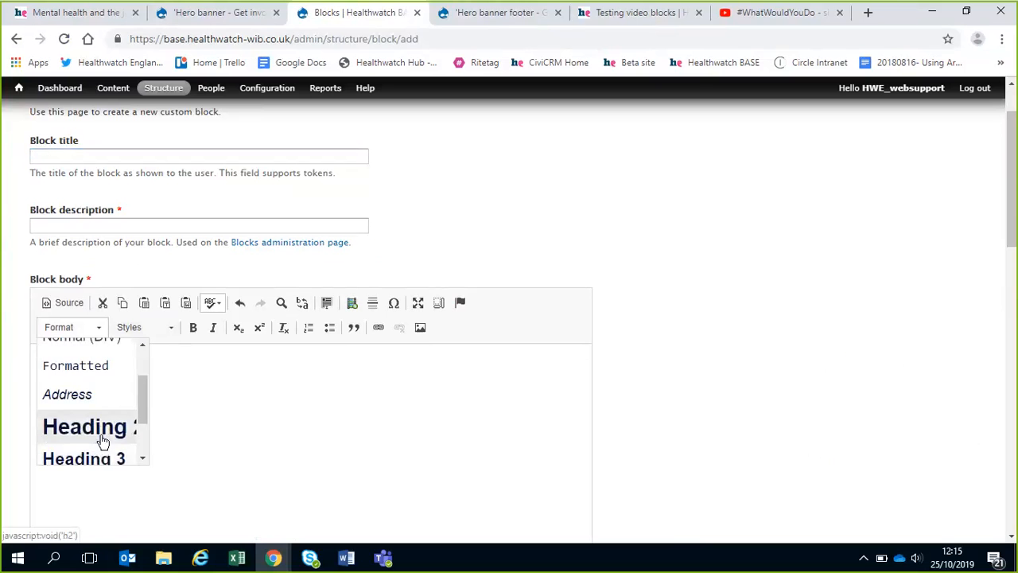
left_click(59, 155)
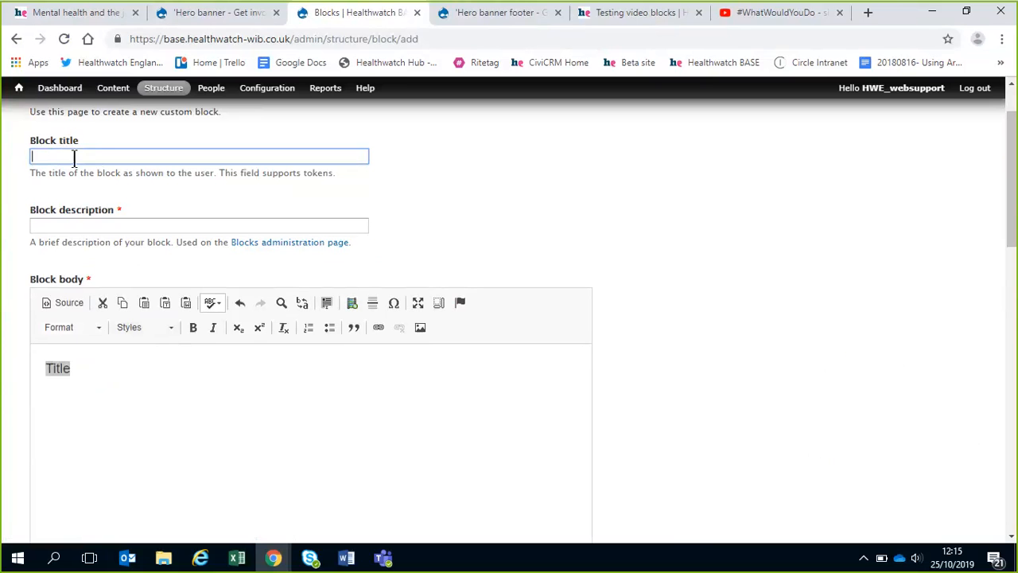
Step: Format the word "Title" in the block body as Heading 2 and add a new line below it
double_click(81, 366)
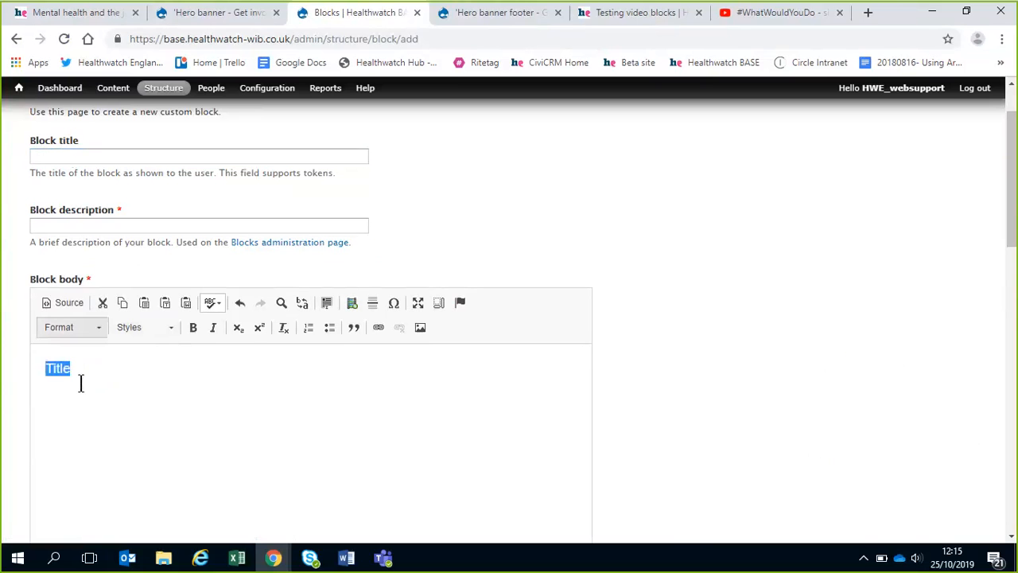
left_click_drag(82, 372, 50, 354)
left_click(70, 327)
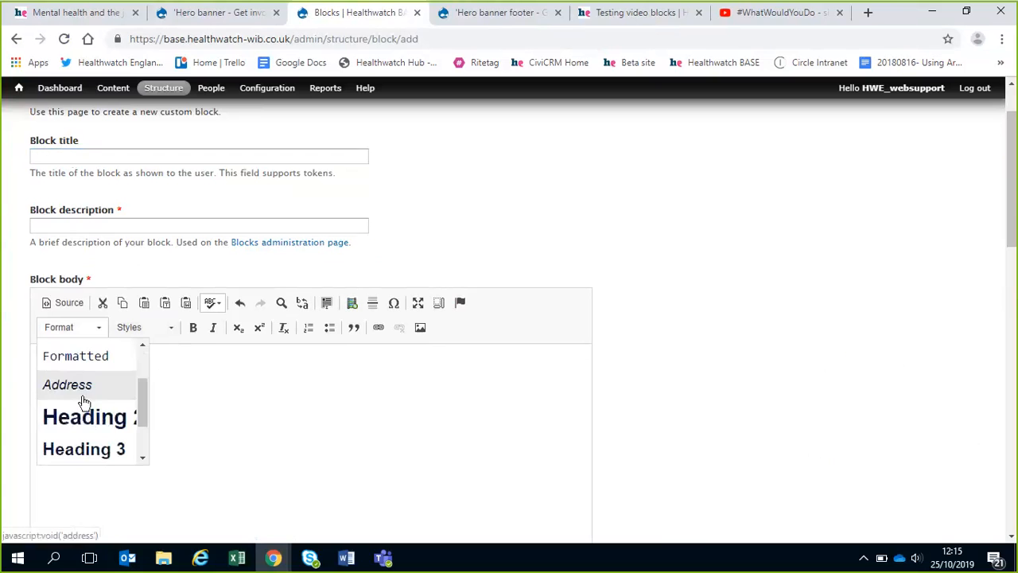
scroll(98, 429, "down", 2)
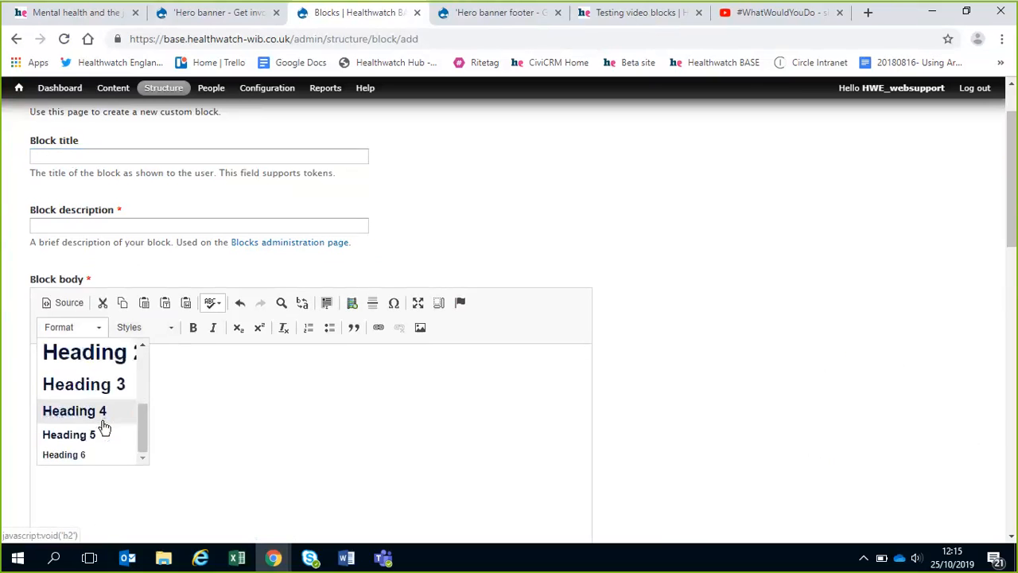
left_click(84, 353)
left_click(198, 402)
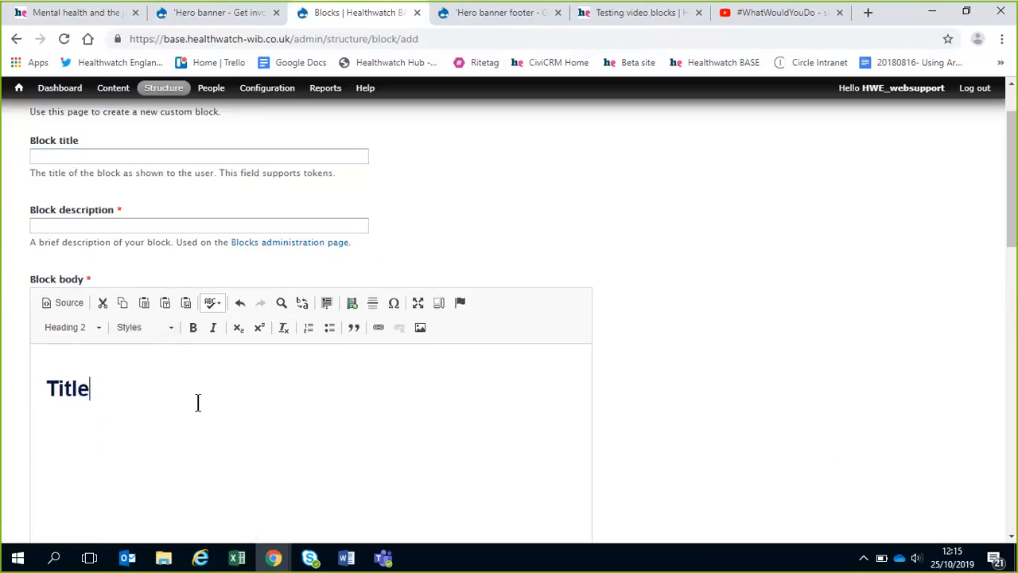
key("Return")
Step: Set the Block description to "region - page that it sits on - any additional info"
left_click_drag(127, 208, 23, 216)
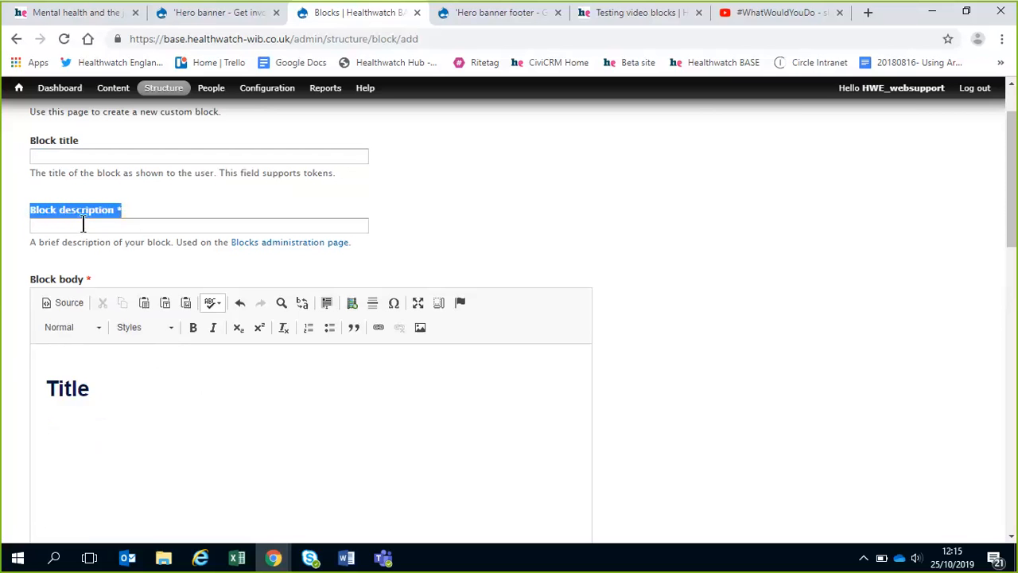
left_click(81, 225)
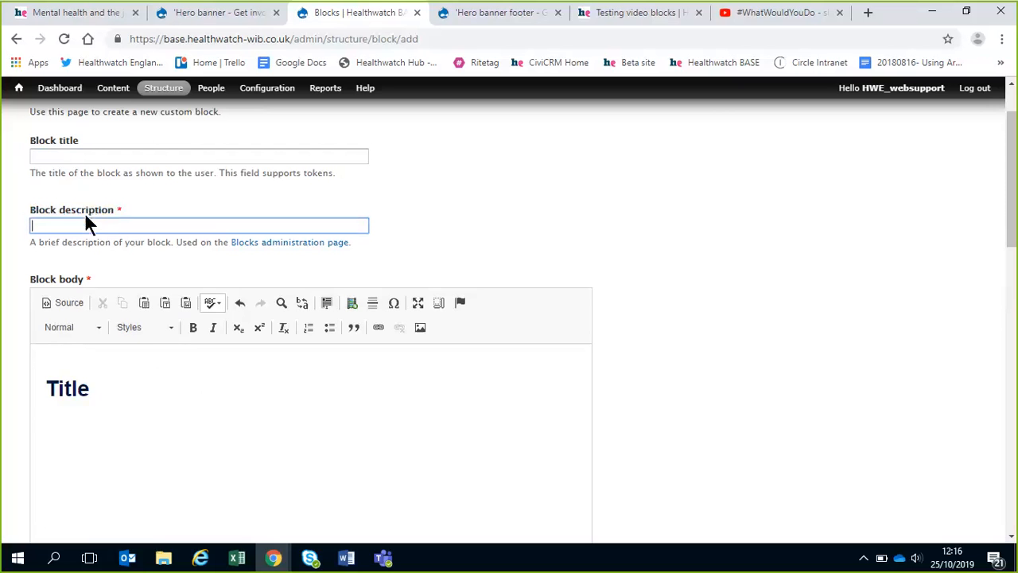
type("reigion")
key("BackSpace")
key("BackSpace")
key("BackSpace")
key("BackSpace")
key("BackSpace")
key("BackSpace")
type("gion - page that it sits on - any addiito")
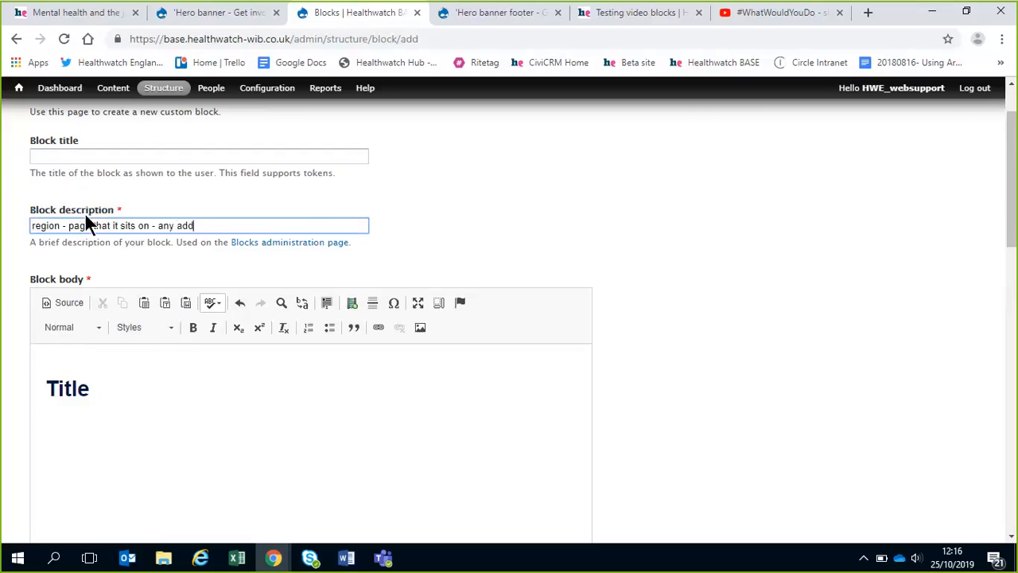
key("BackSpace")
key("BackSpace")
key("BackSpace")
type("tional info")
Step: Examine the Block body editor and its format and style options, keeping the "Title" heading as it is
scroll(393, 212, "down", 1)
left_click(118, 205)
left_click_drag(82, 204, 27, 199)
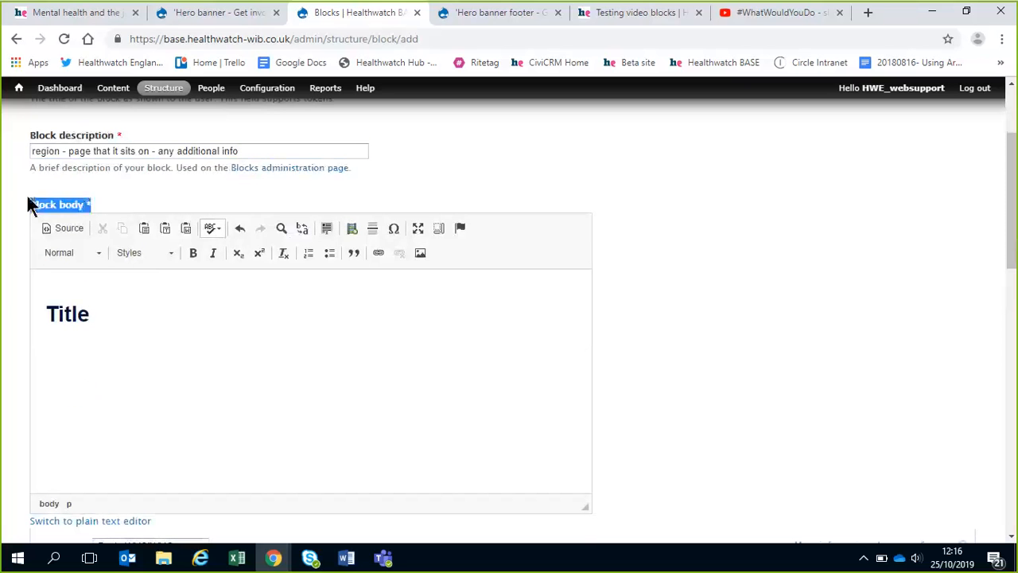
left_click(180, 314)
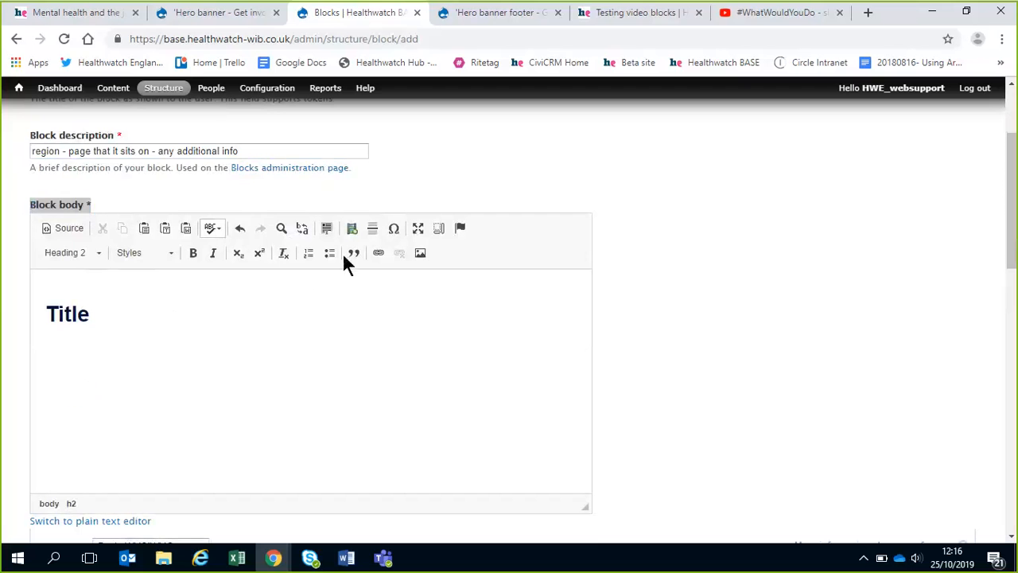
left_click(90, 252)
left_click(140, 253)
left_click(329, 311)
key("Return")
key("BackSpace")
Step: Leave the CSS classes empty and set the block's region for Healthwatch 'website in a box' 2018 to Hero banner
scroll(666, 303, "down", 1)
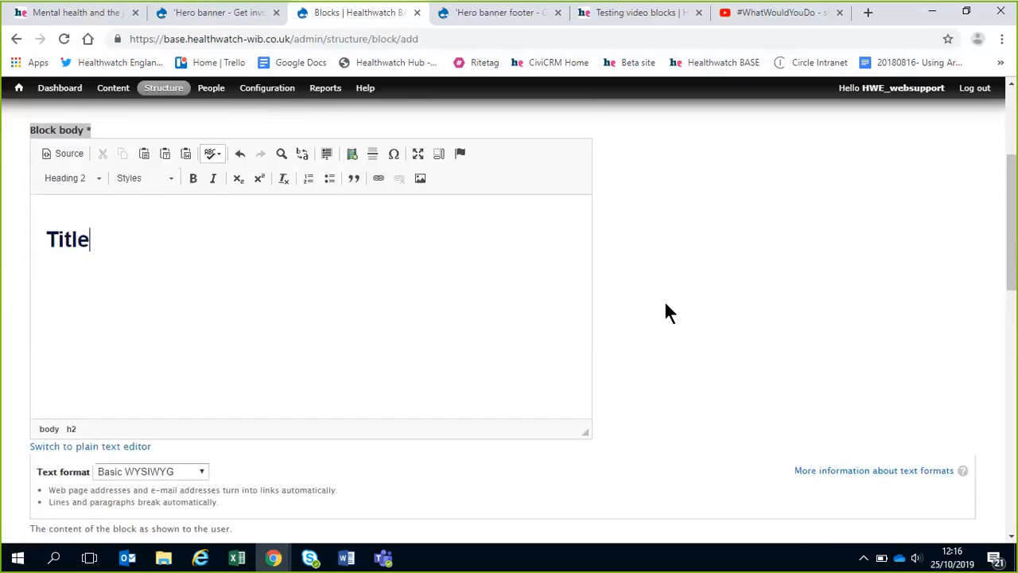
scroll(666, 311, "down", 4)
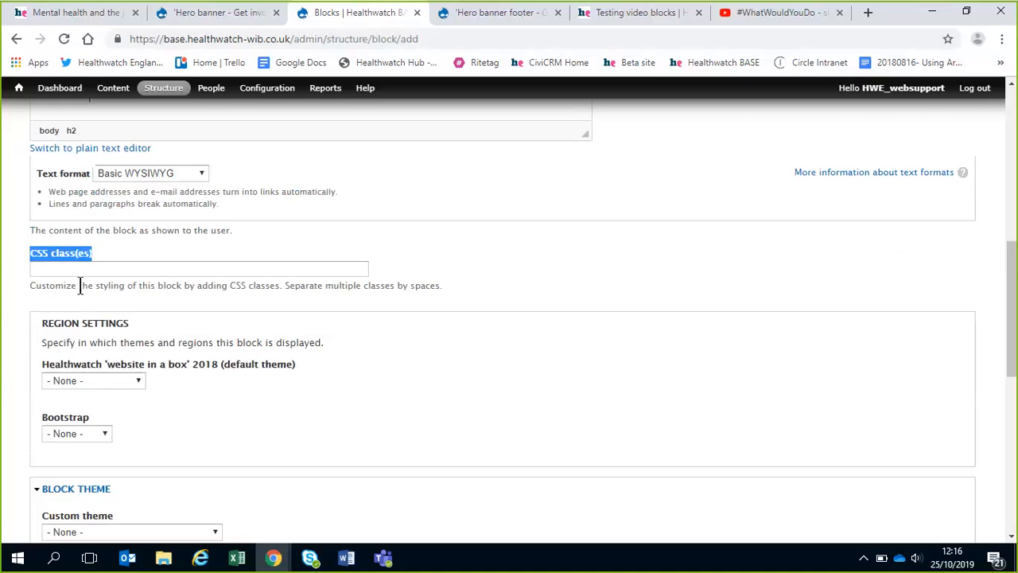
scroll(291, 317, "down", 1)
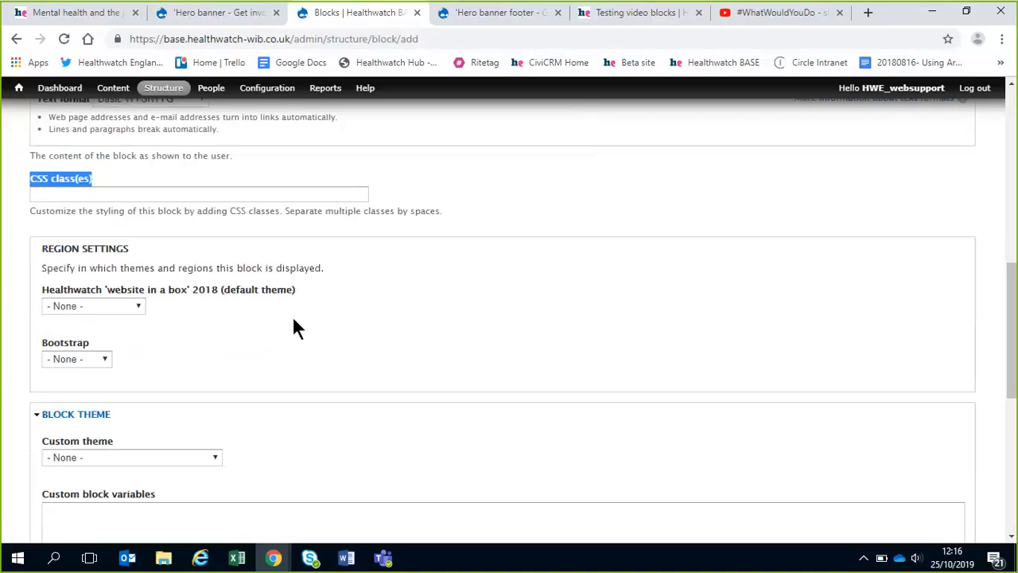
left_click_drag(44, 249, 156, 259)
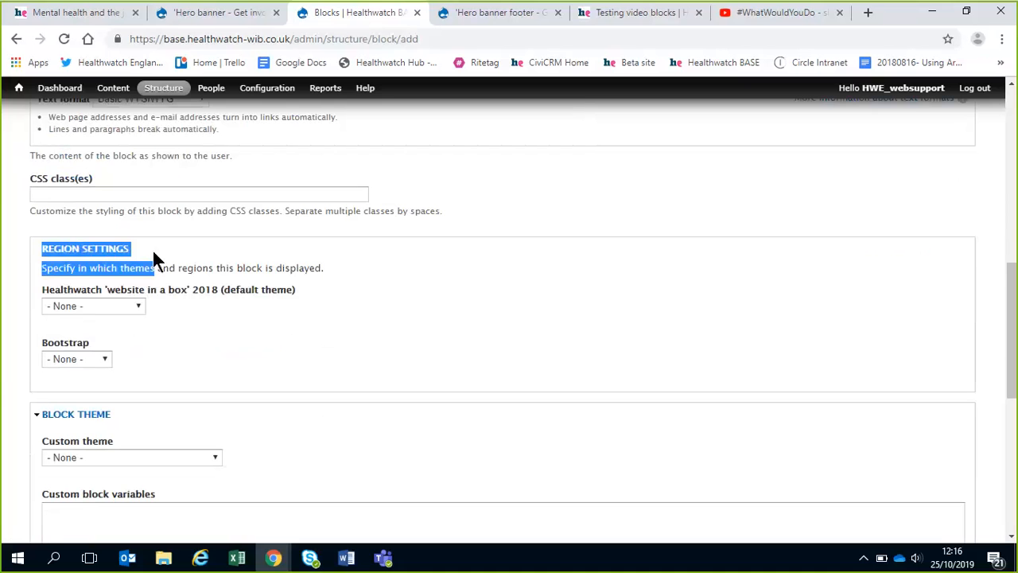
left_click(134, 241)
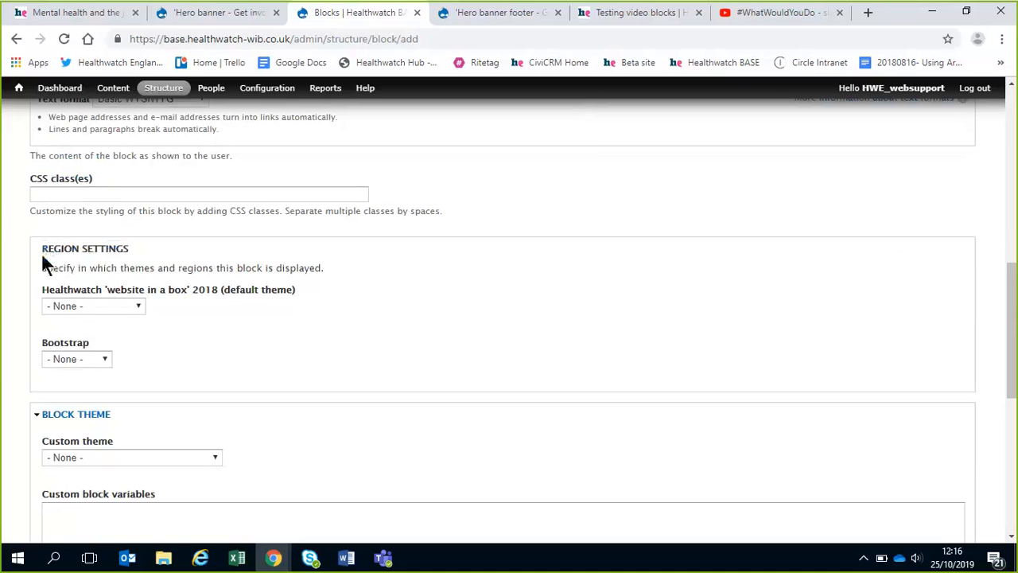
left_click(124, 310)
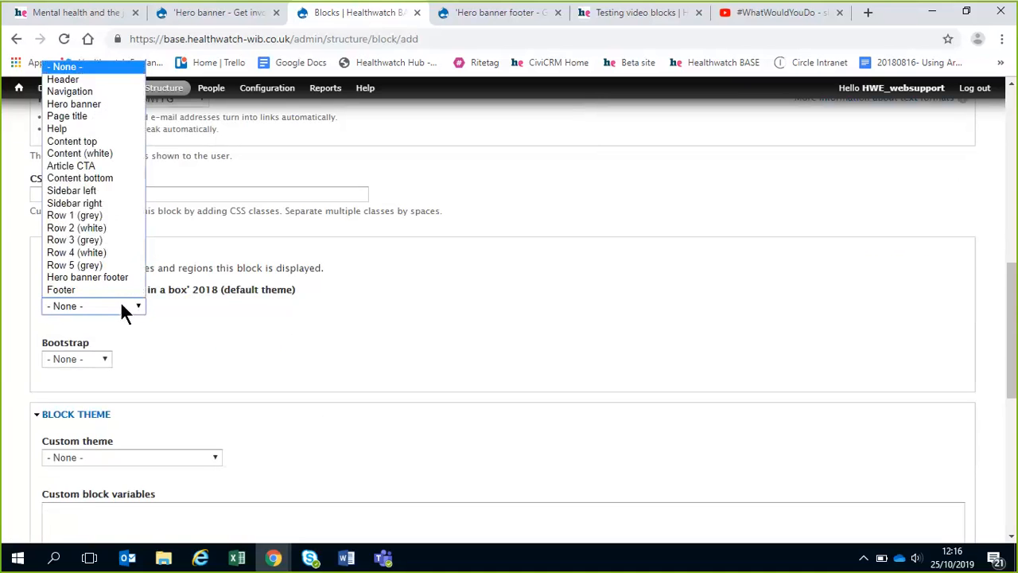
left_click(76, 104)
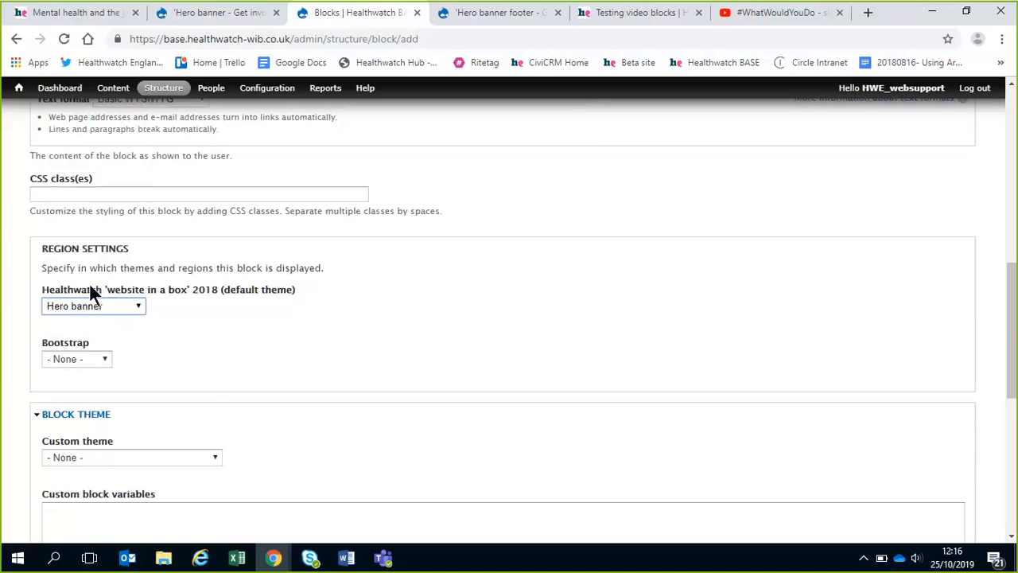
Step: Set the block's custom theme to "Hero banner image (text left)"
scroll(168, 289, "down", 1)
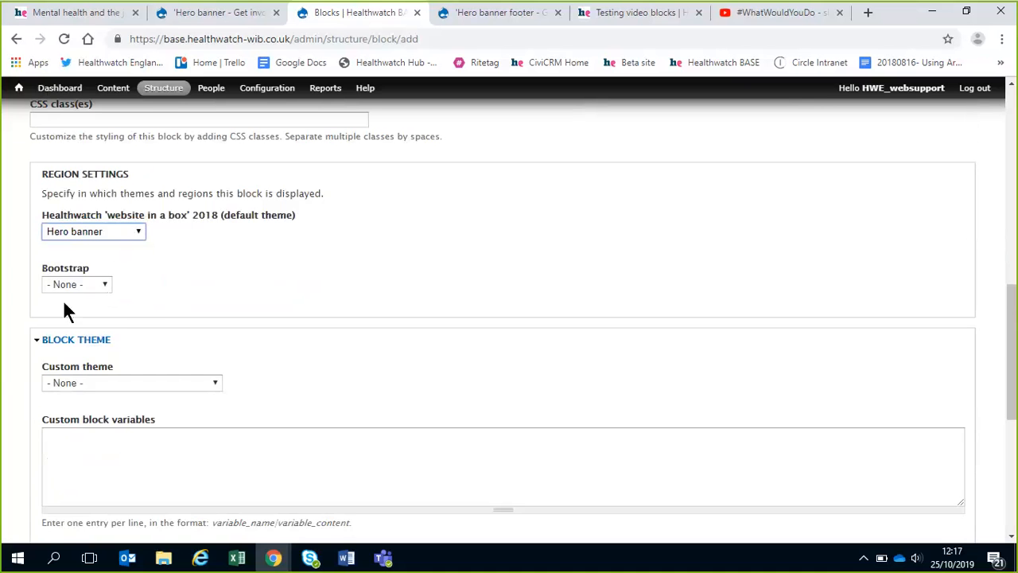
scroll(144, 299, "down", 1)
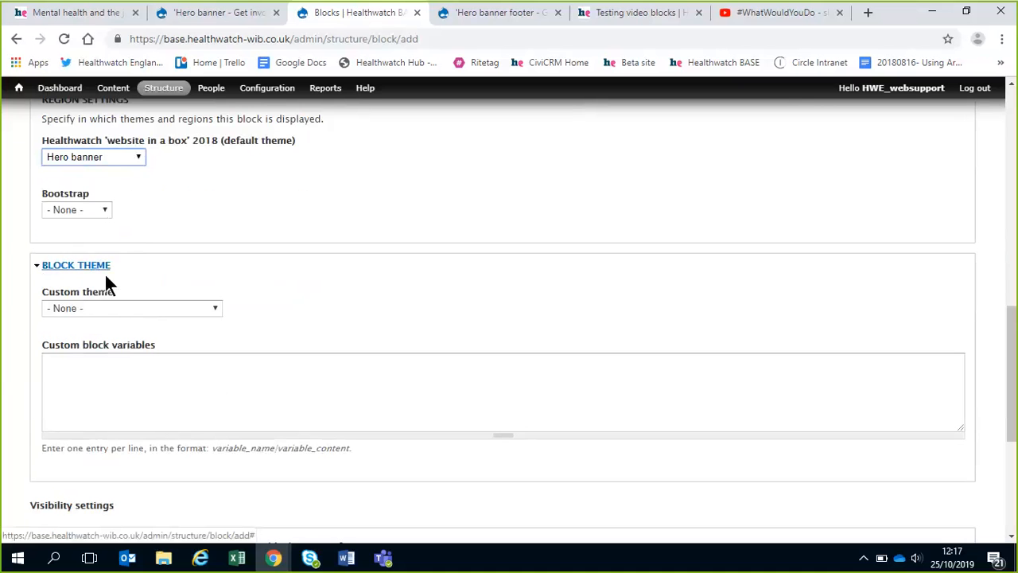
left_click(83, 310)
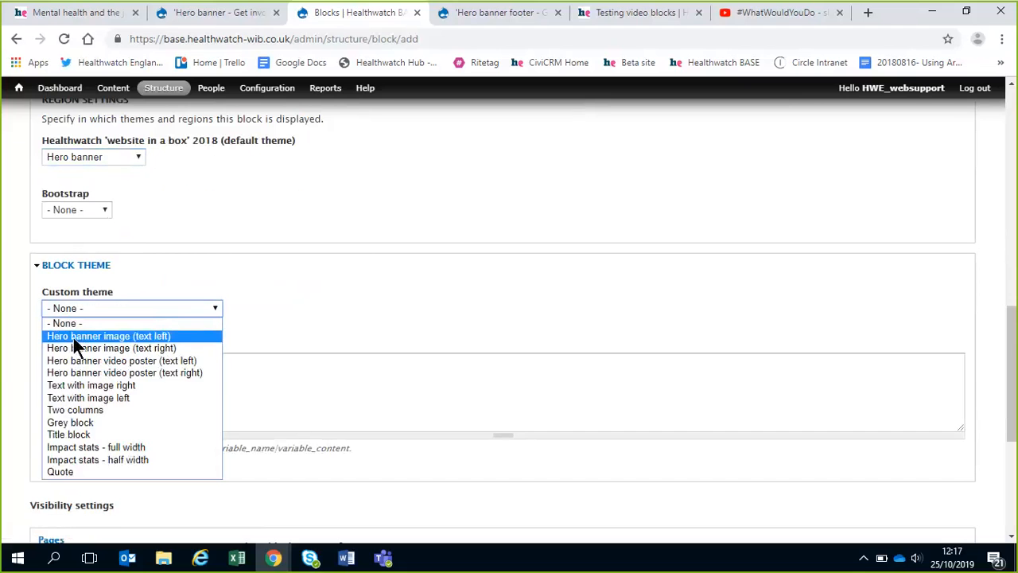
left_click(73, 337)
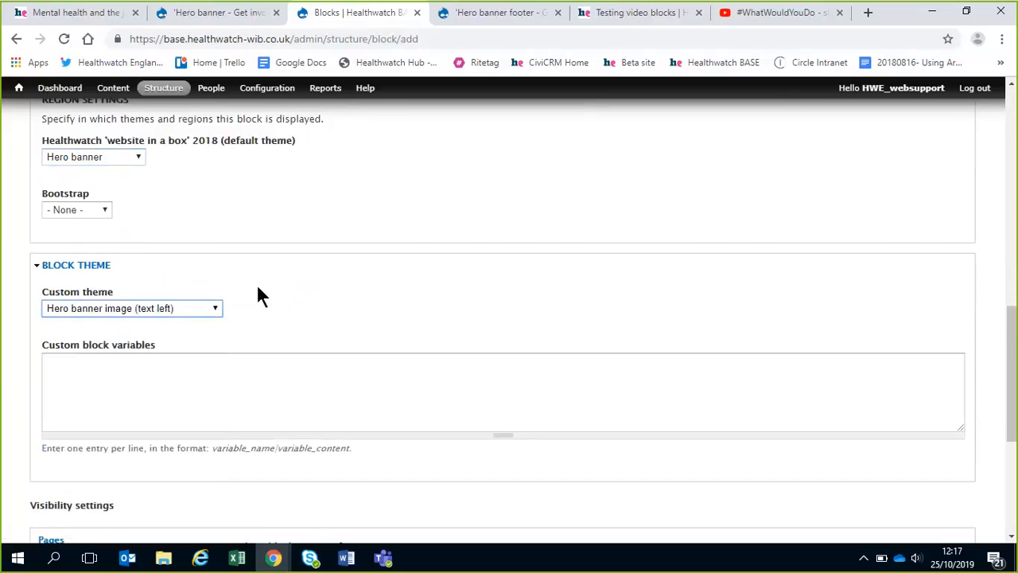
Step: Review the custom theme options, keeping "Hero banner image (text left)", and look over the block's title, description and body fields
scroll(257, 290, "down", 1)
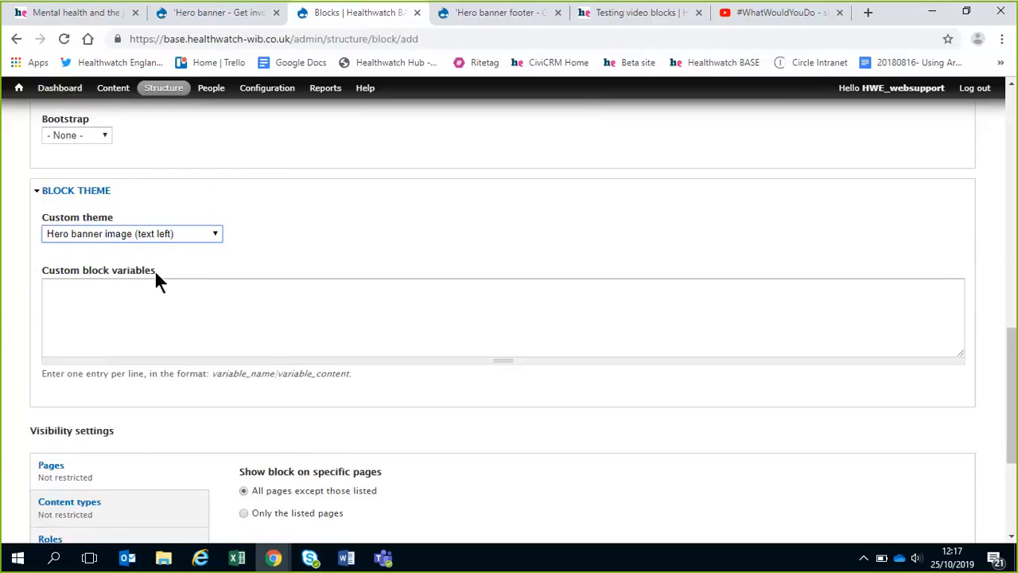
left_click(83, 238)
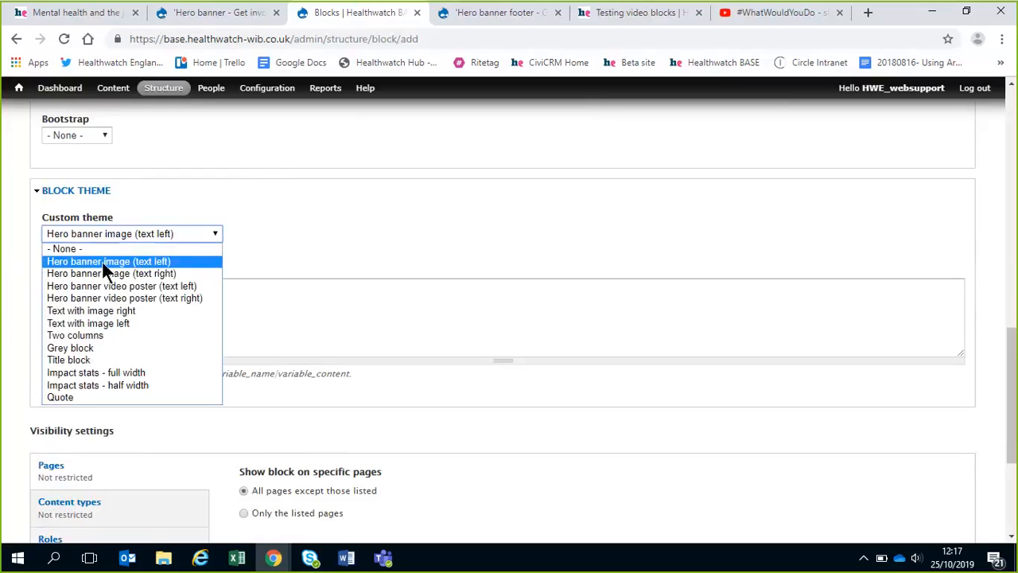
left_click(115, 262)
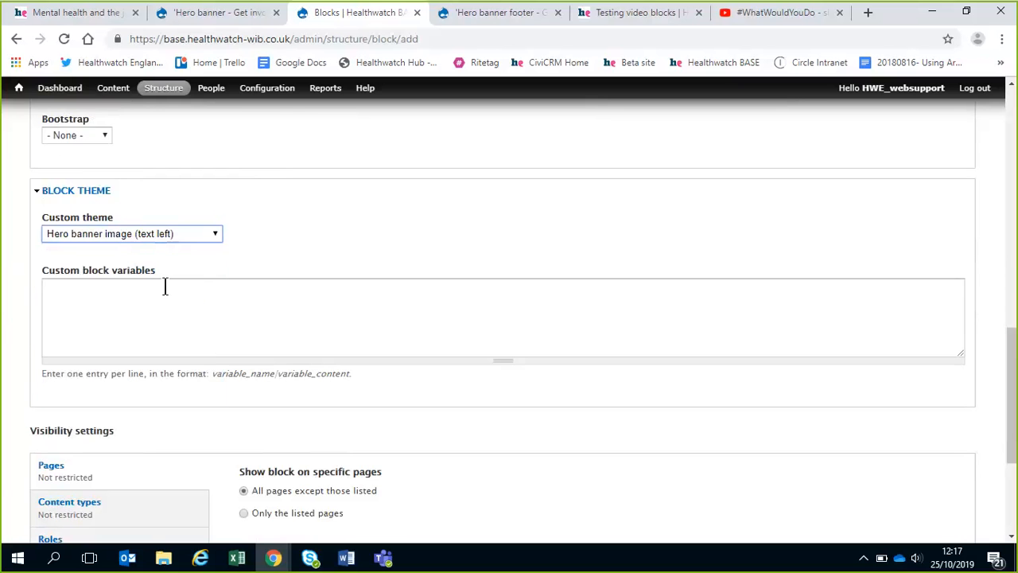
scroll(164, 286, "up", 2)
scroll(244, 317, "up", 15)
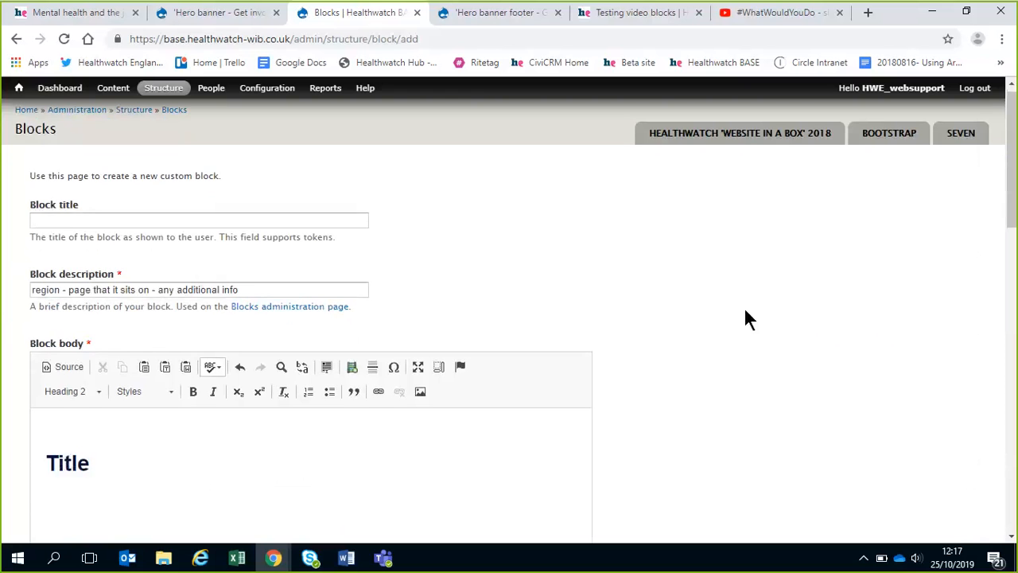
scroll(745, 318, "down", 5)
scroll(745, 318, "up", 2)
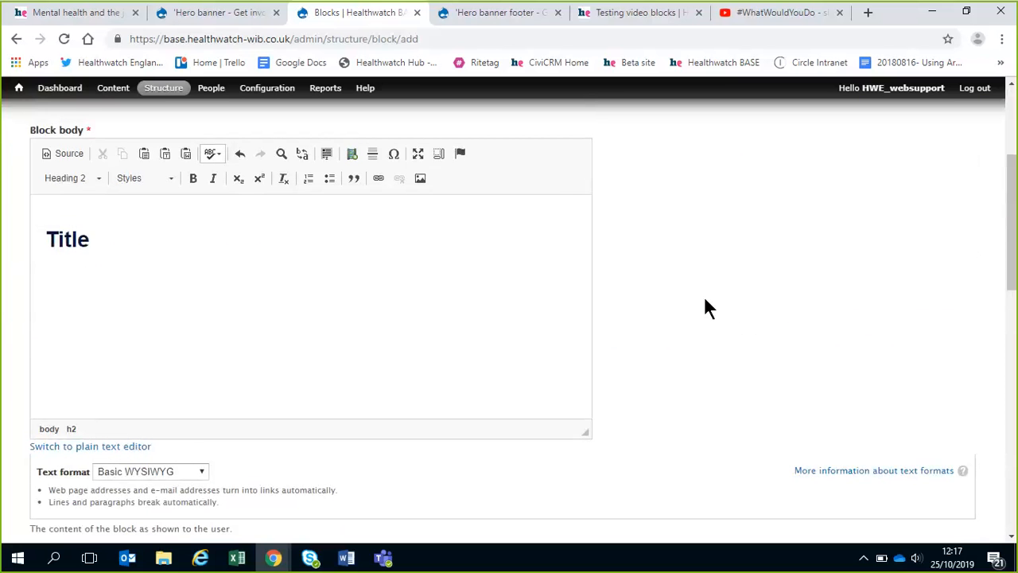
Step: Set the block's custom theme to None and limit its visibility to only the listed pages
scroll(648, 299, "down", 8)
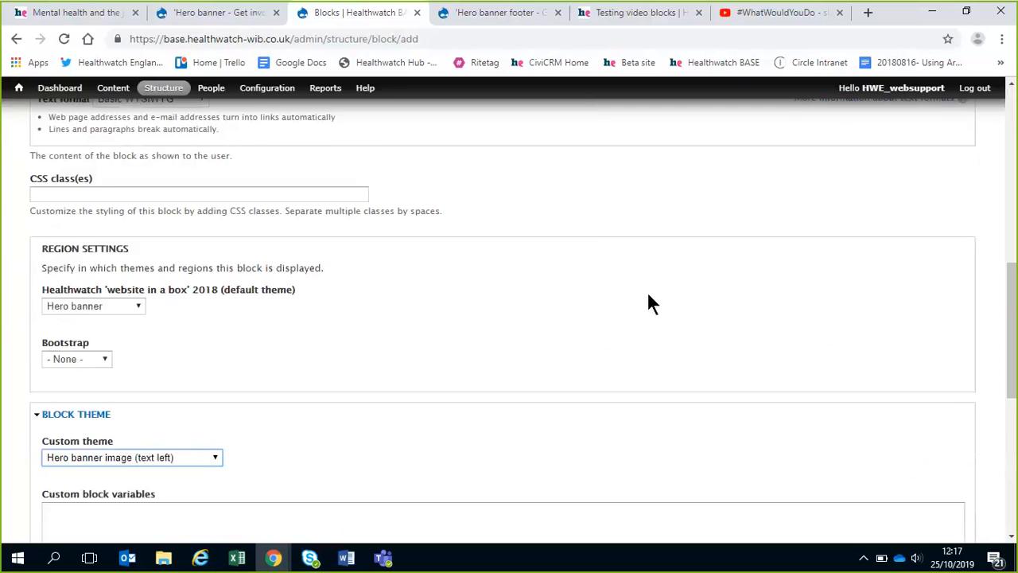
left_click(89, 308)
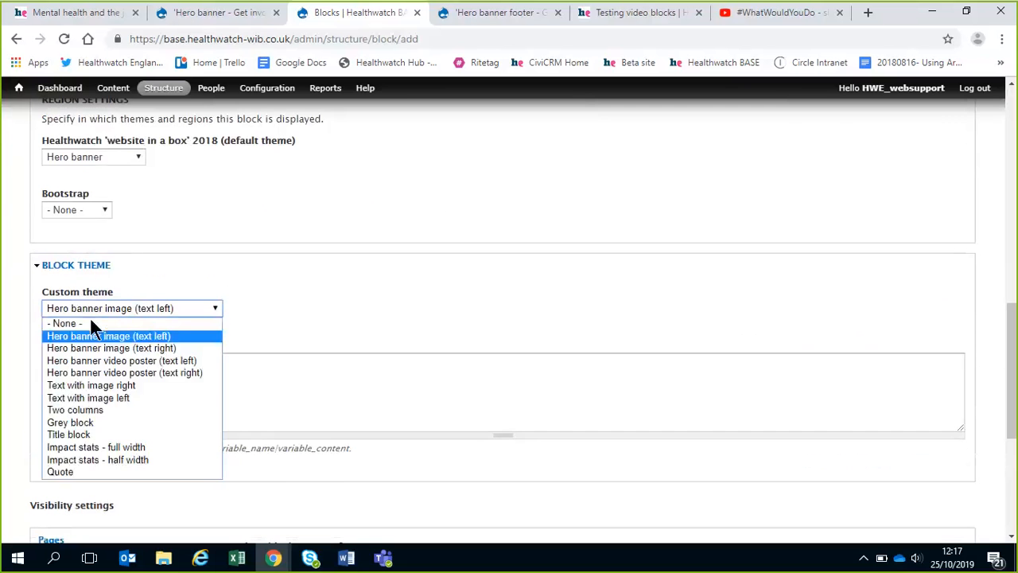
left_click(127, 320)
scroll(366, 350, "down", 3)
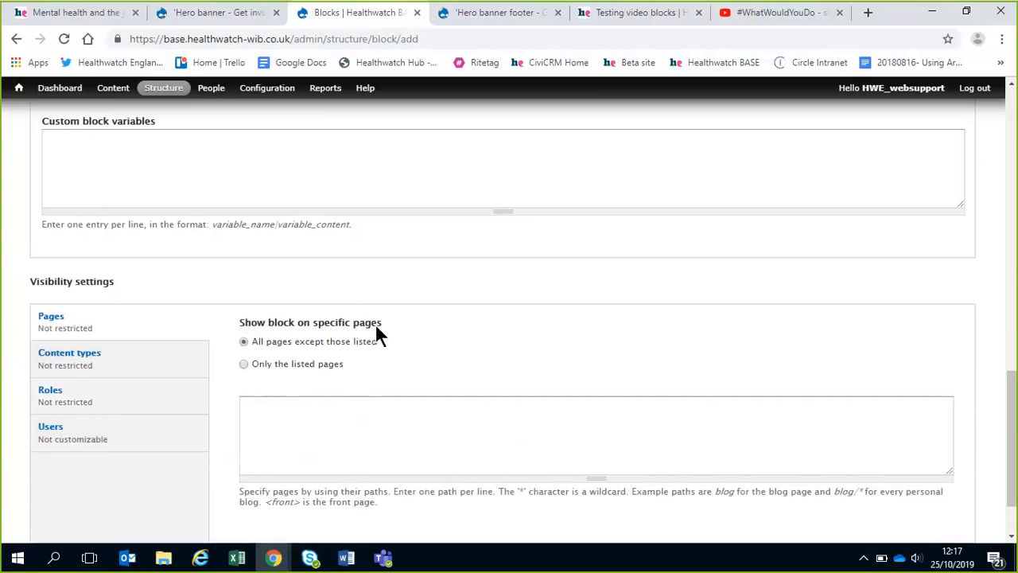
left_click(301, 370)
Step: Open the site's Get Involved page for editing in the earlier Hero banner tab and copy "node/1059" from its web address
key("ctrl+shift+Tab")
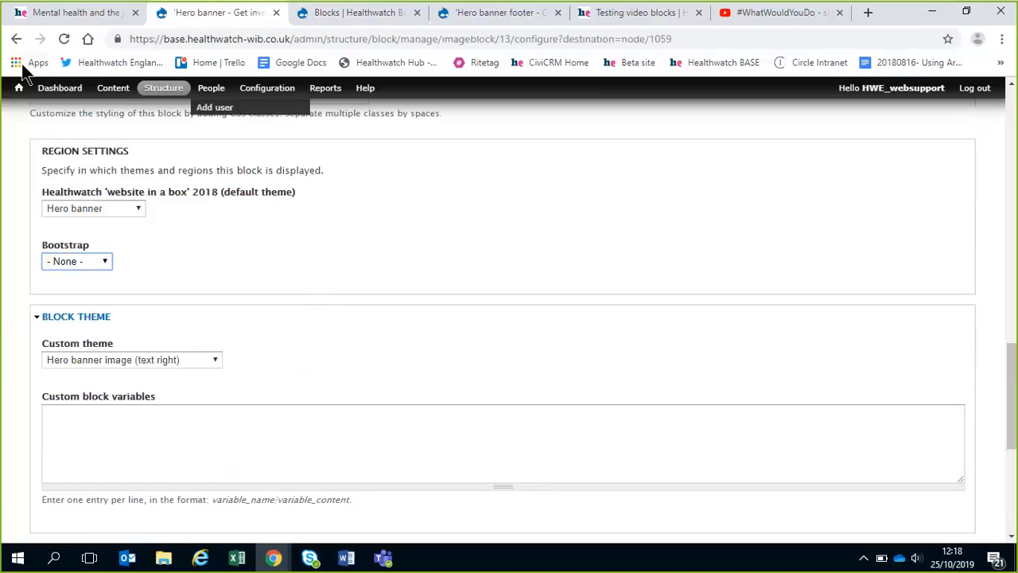
left_click(20, 94)
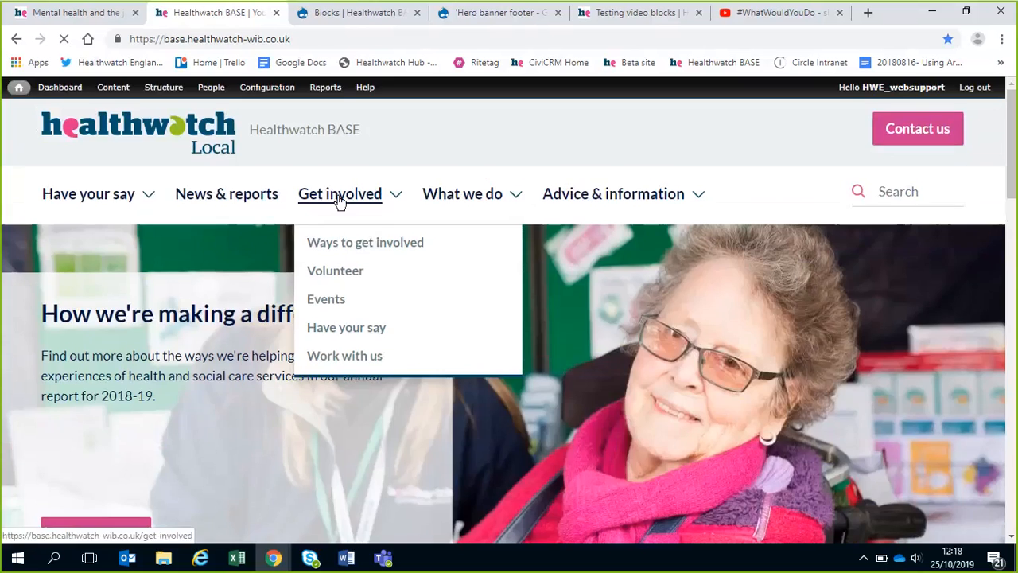
left_click(340, 199)
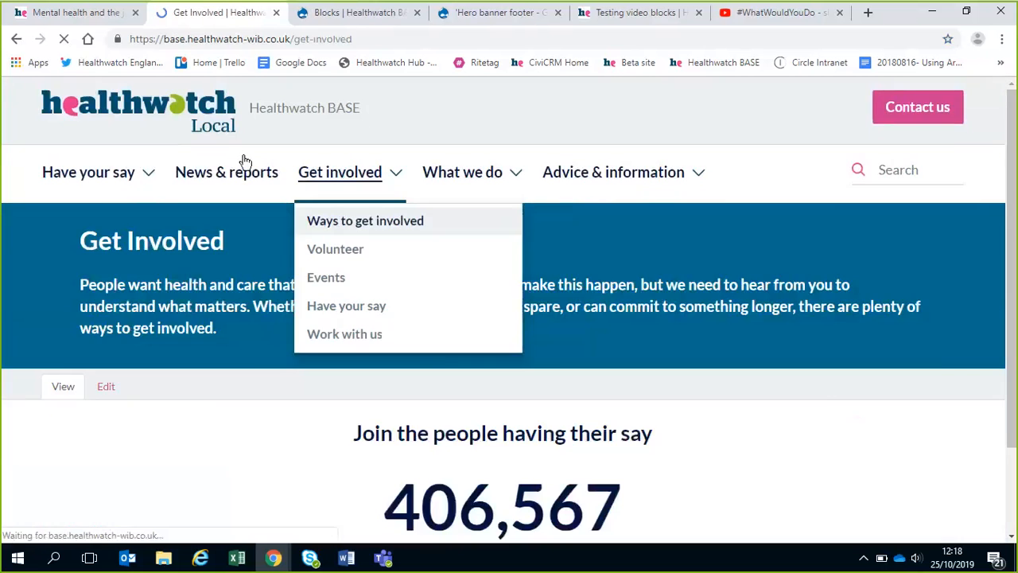
scroll(154, 380, "down", 3)
left_click(104, 291)
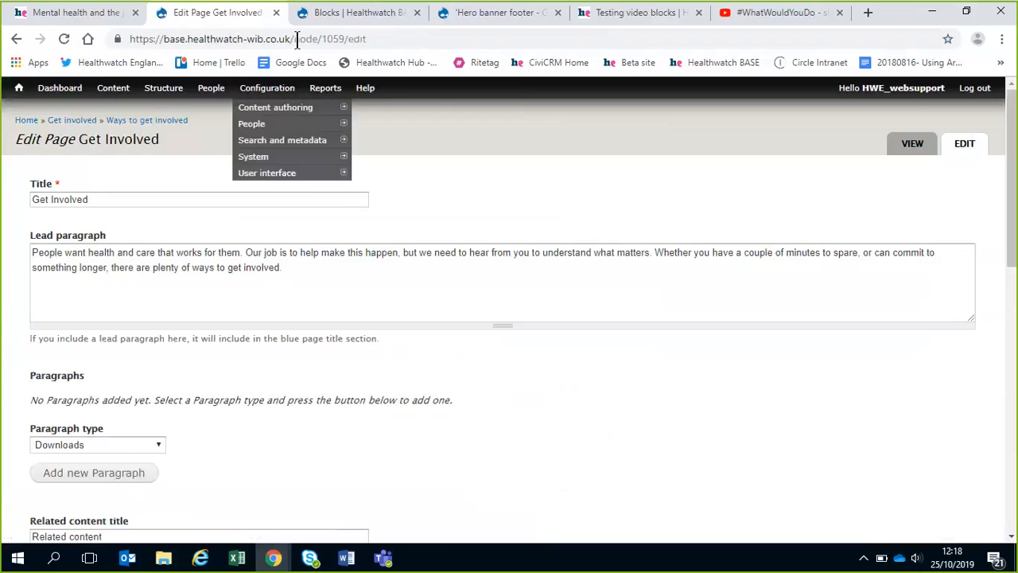
left_click_drag(295, 38, 342, 38)
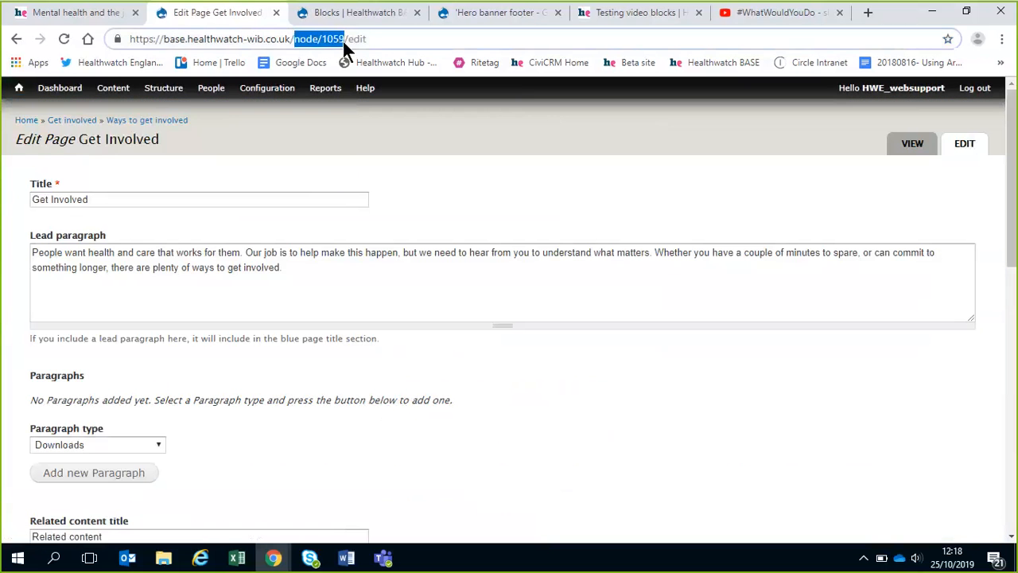
right_click(316, 38)
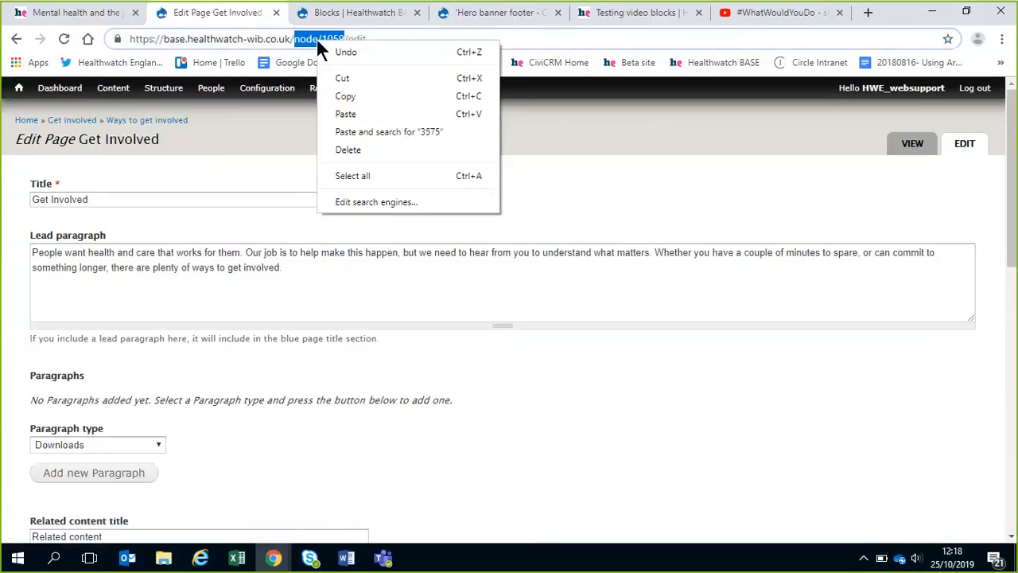
left_click(340, 97)
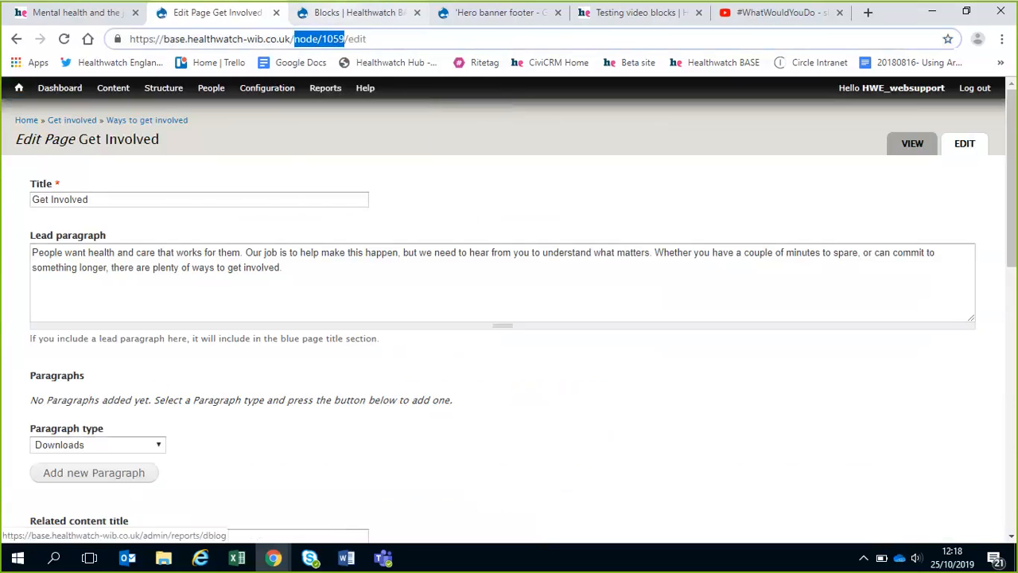
Step: Paste the path "node/1059" into the new block's list of specific pages
left_click(338, 12)
left_click(300, 420)
right_click(303, 418)
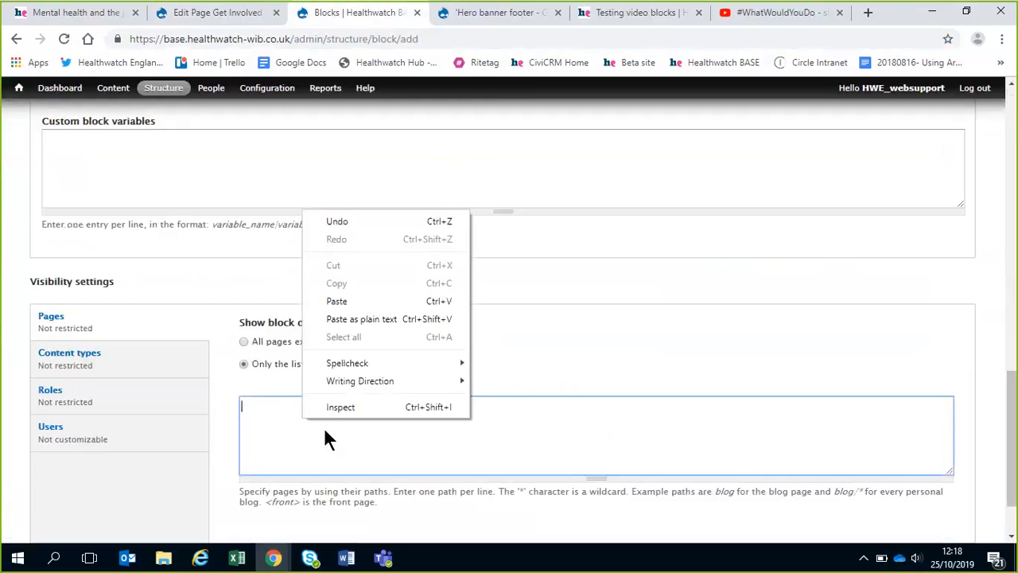
left_click(359, 303)
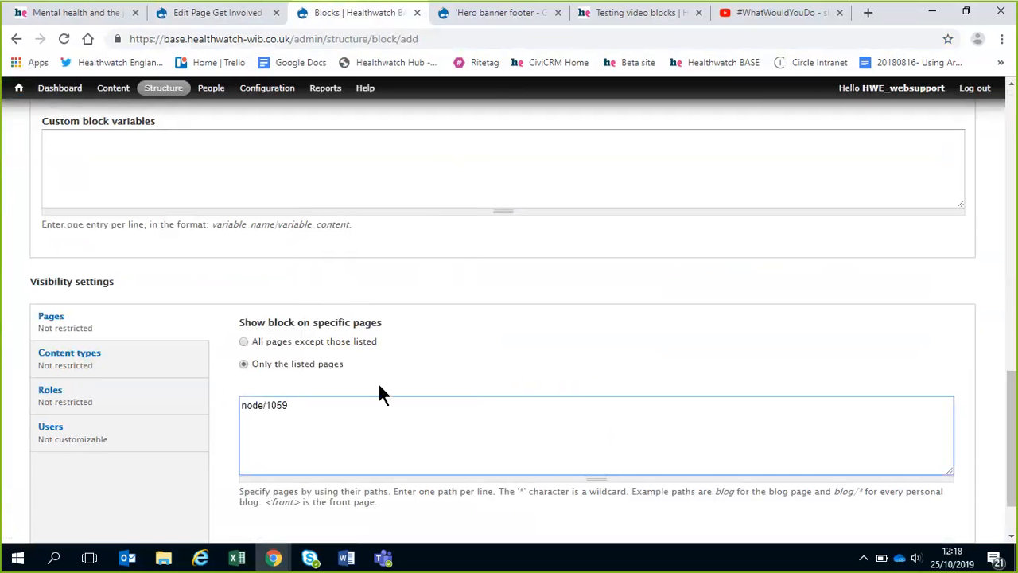
Step: Add a second line with the path "node/1059" to the block's page list
key("Return")
right_click(297, 420)
left_click(336, 298)
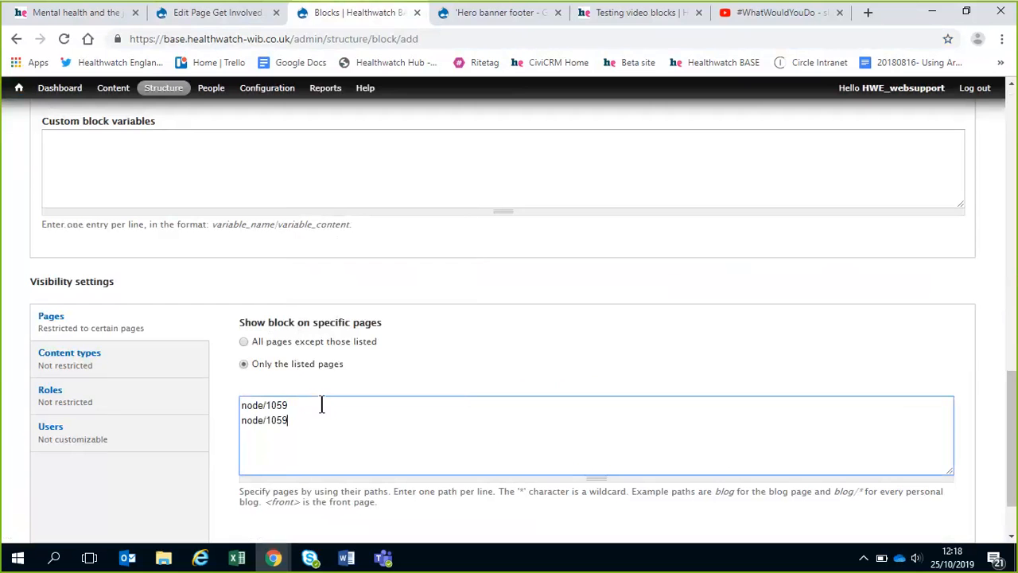
double_click(271, 424)
left_click(323, 429)
scroll(240, 414, "down", 1)
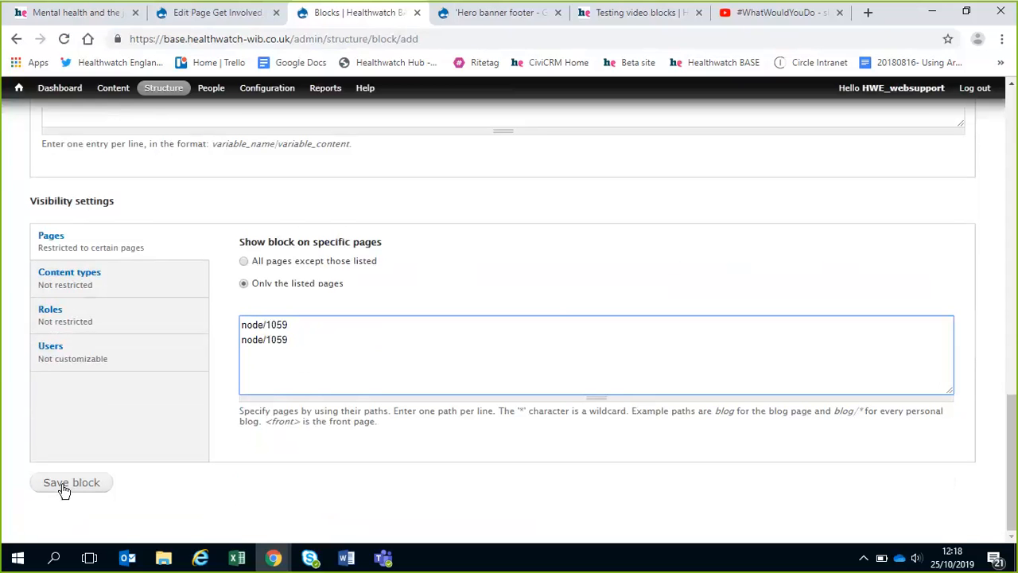
Step: Start a new paragraph below the "Title" heading in the Block body and open the Embed Media dialog
scroll(466, 462, "up", 4)
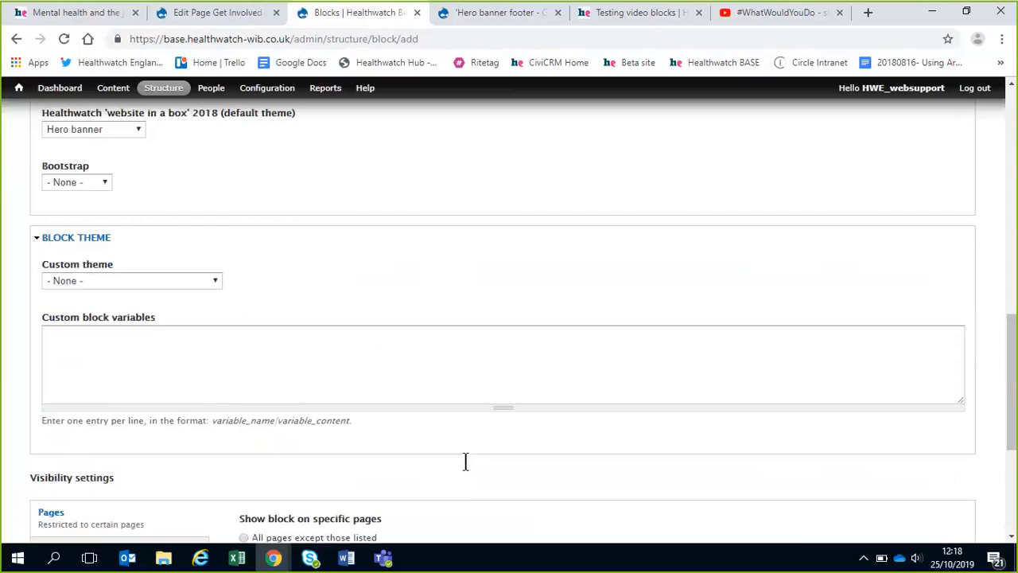
scroll(466, 462, "up", 10)
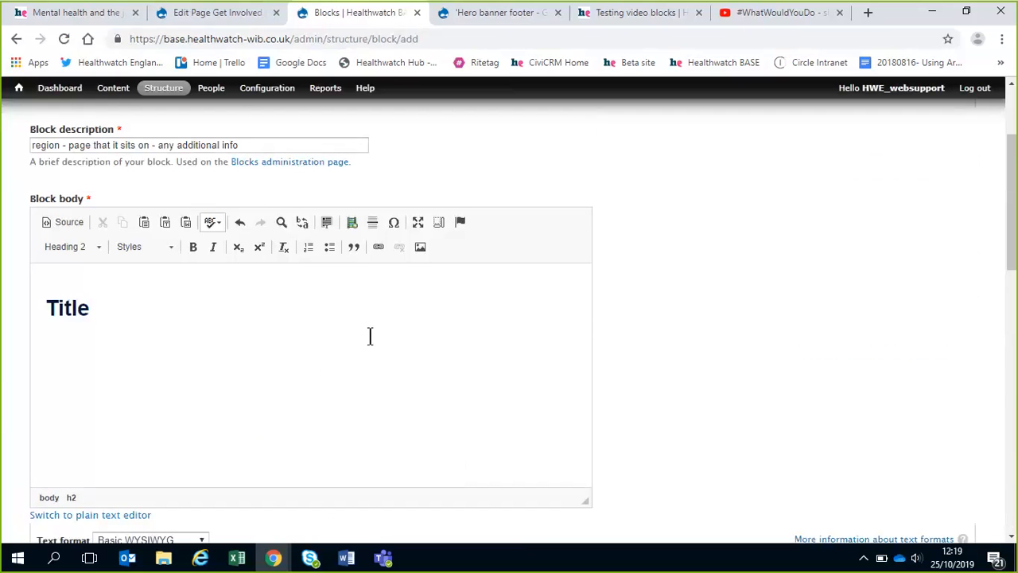
key("Return")
left_click(352, 222)
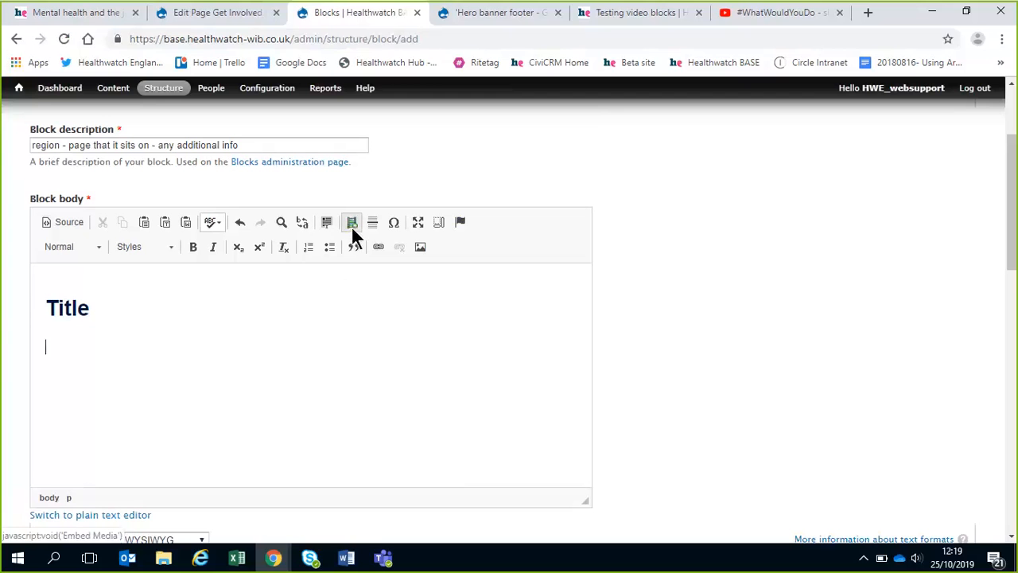
left_click(352, 225)
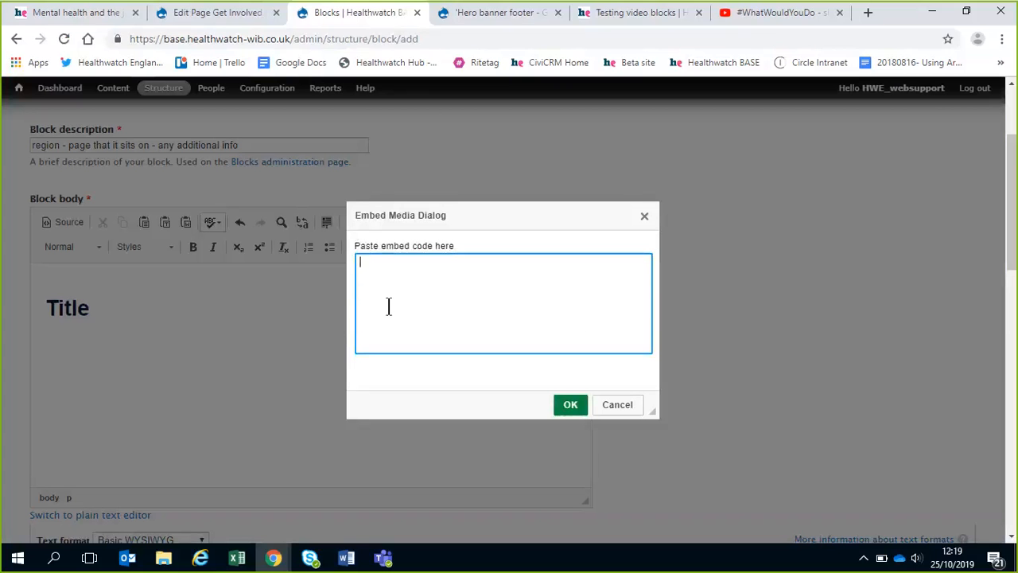
Step: Switch to the YouTube video "#WhatWouldYouDo - short version" and copy its full embed code
left_click(770, 17)
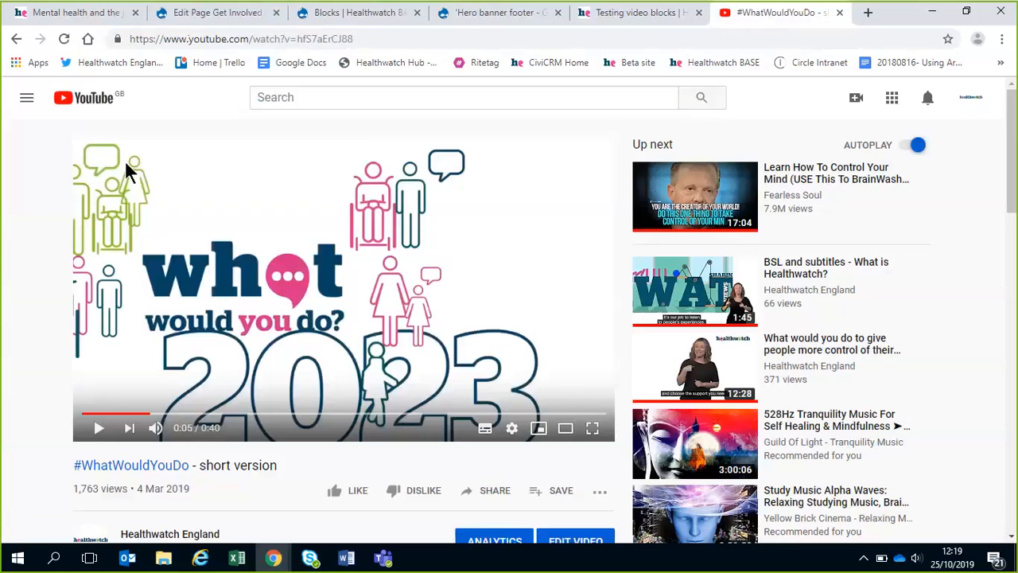
scroll(498, 342, "down", 2)
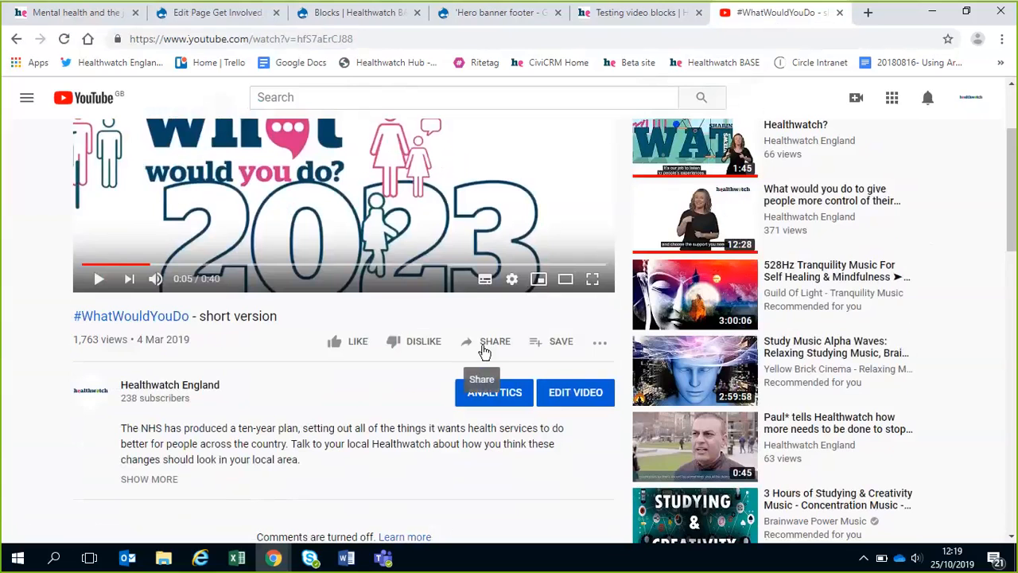
left_click(487, 342)
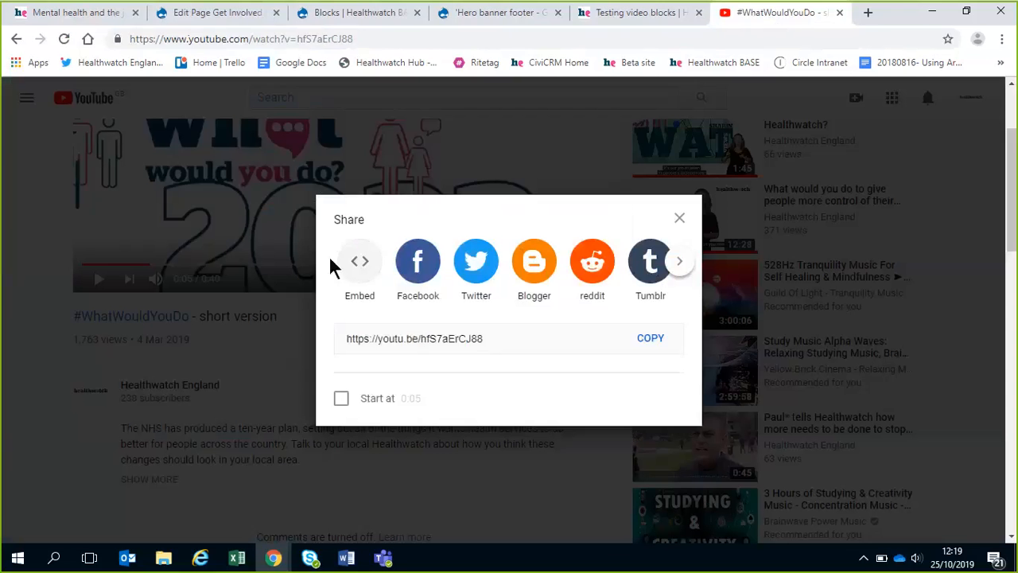
left_click(363, 267)
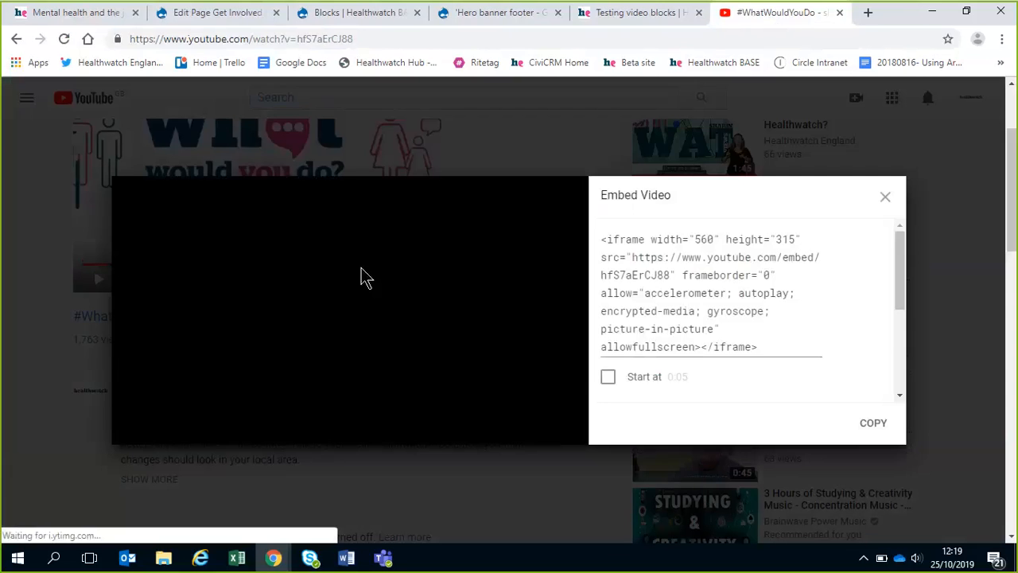
left_click_drag(602, 239, 840, 420)
scroll(780, 373, "up", 3)
right_click(677, 301)
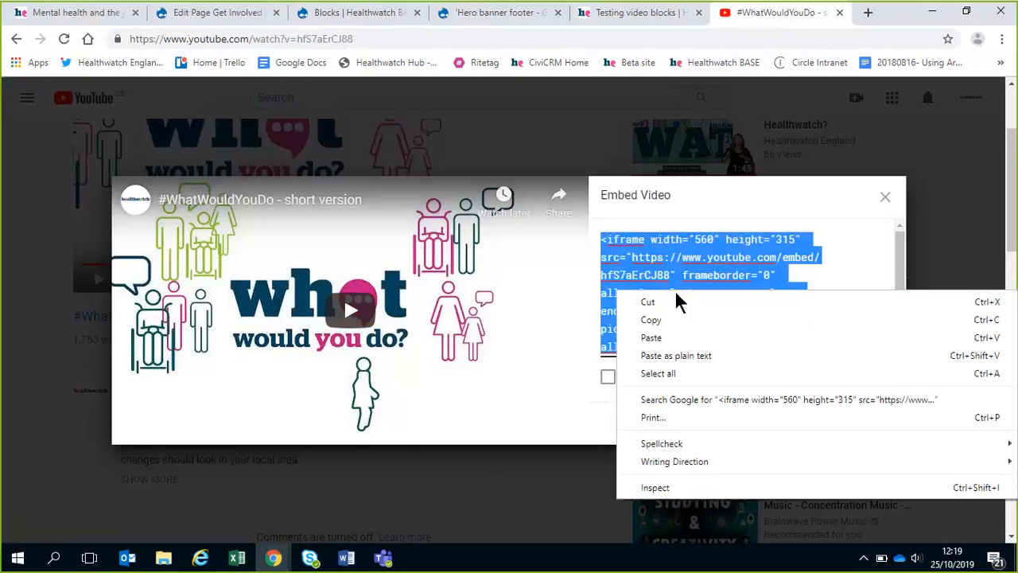
left_click(677, 320)
Step: Return to the new block and embed the YouTube video below the "Title" heading using the copied code
left_click(651, 14)
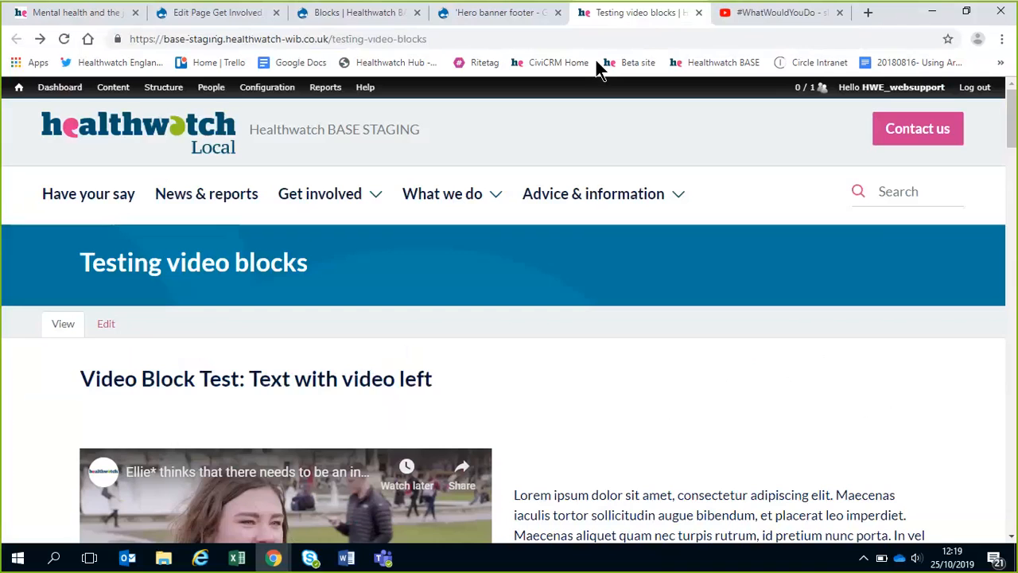
left_click(187, 13)
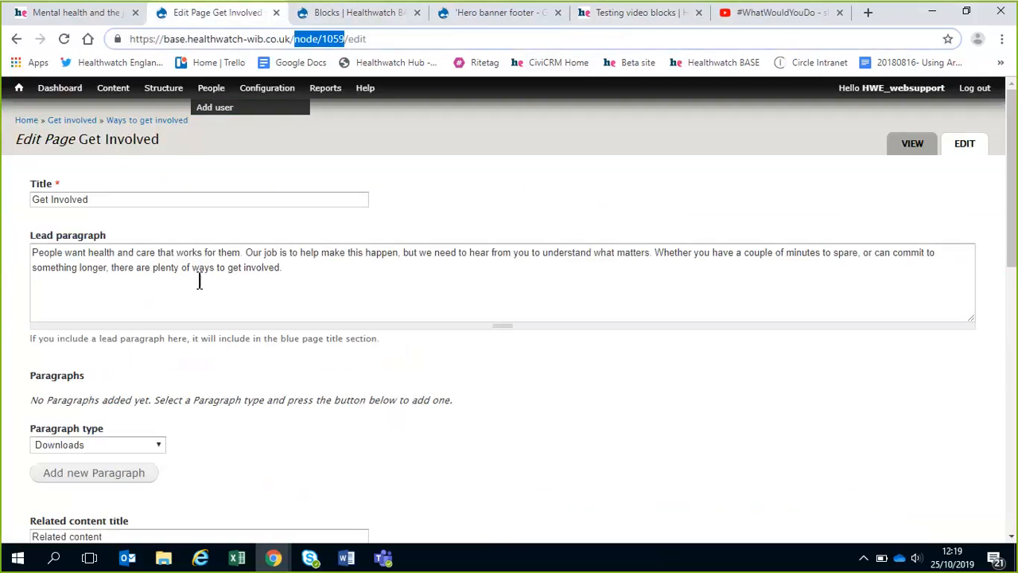
left_click(348, 12)
right_click(416, 284)
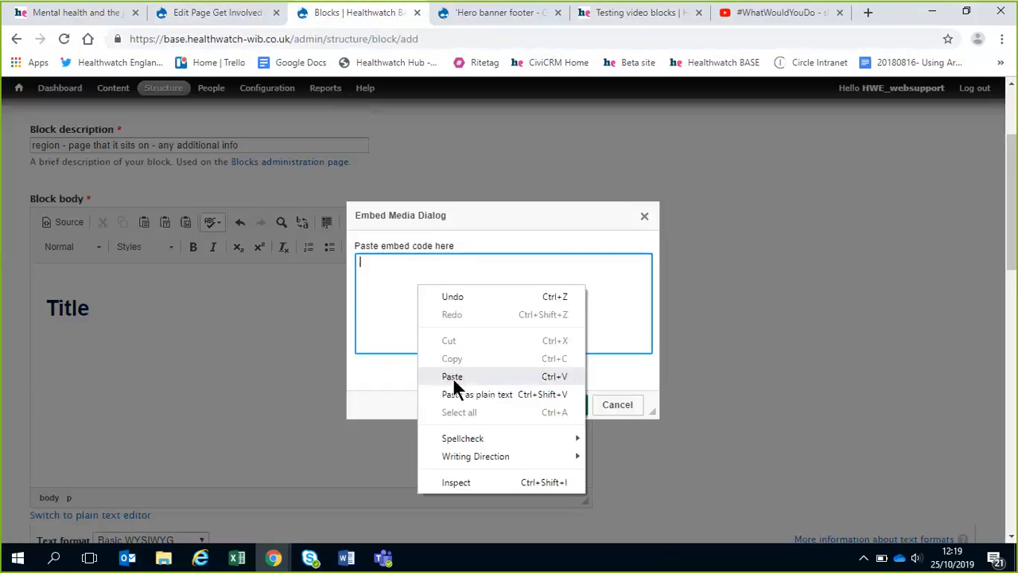
left_click(453, 377)
left_click(579, 407)
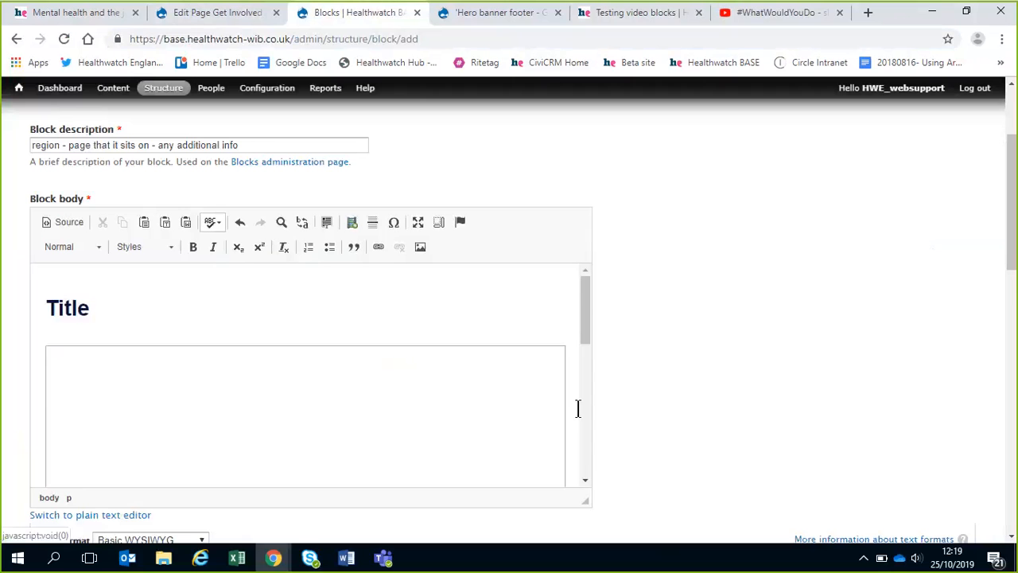
scroll(565, 402, "down", 3)
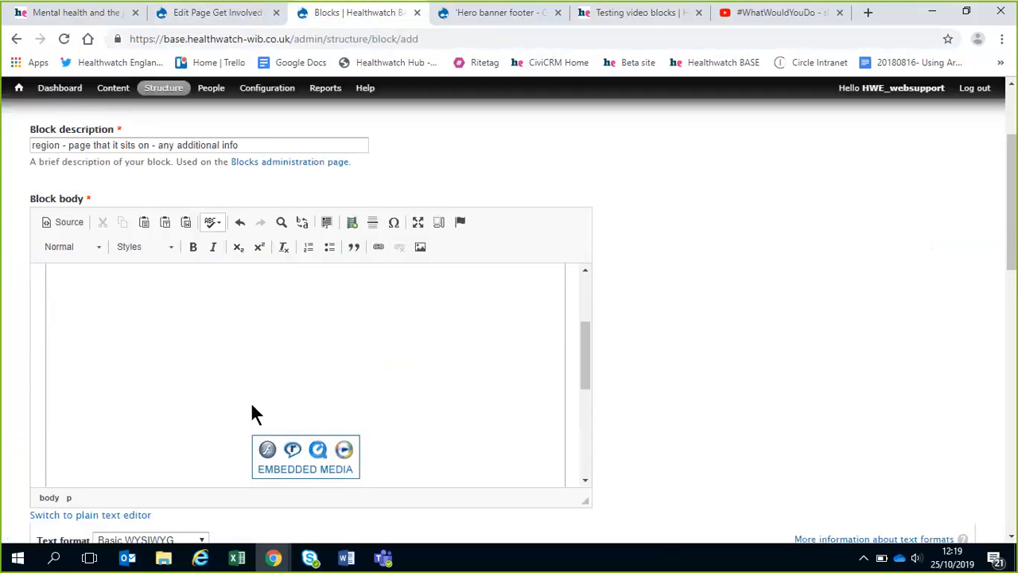
scroll(465, 398, "down", 5)
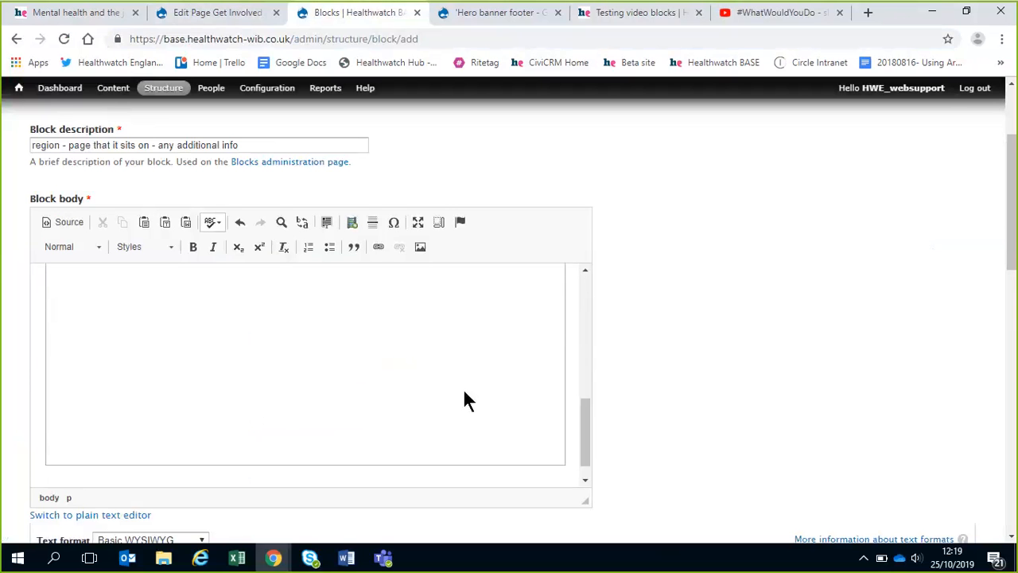
scroll(461, 402, "up", 3)
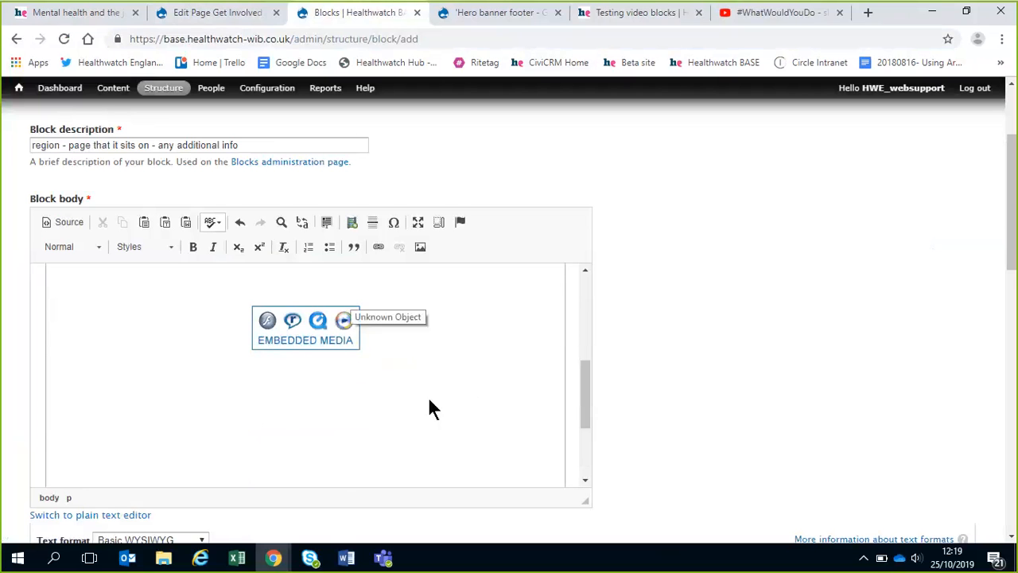
Step: Check the "Title" heading and embedded video in the Block body and place the cursor in the empty line below the video
scroll(421, 397, "up", 5)
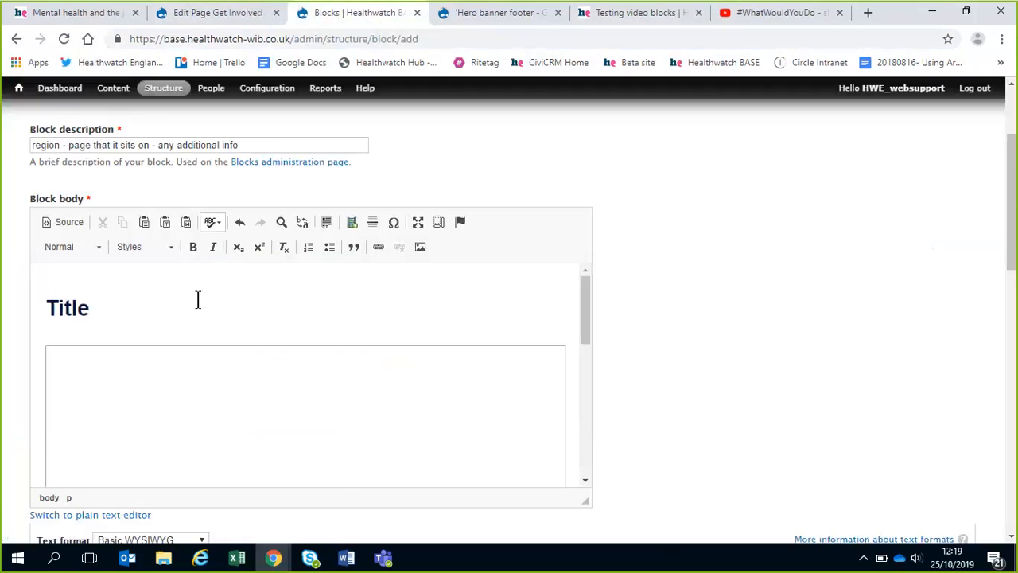
scroll(198, 299, "down", 5)
scroll(414, 369, "down", 1)
left_click(290, 451)
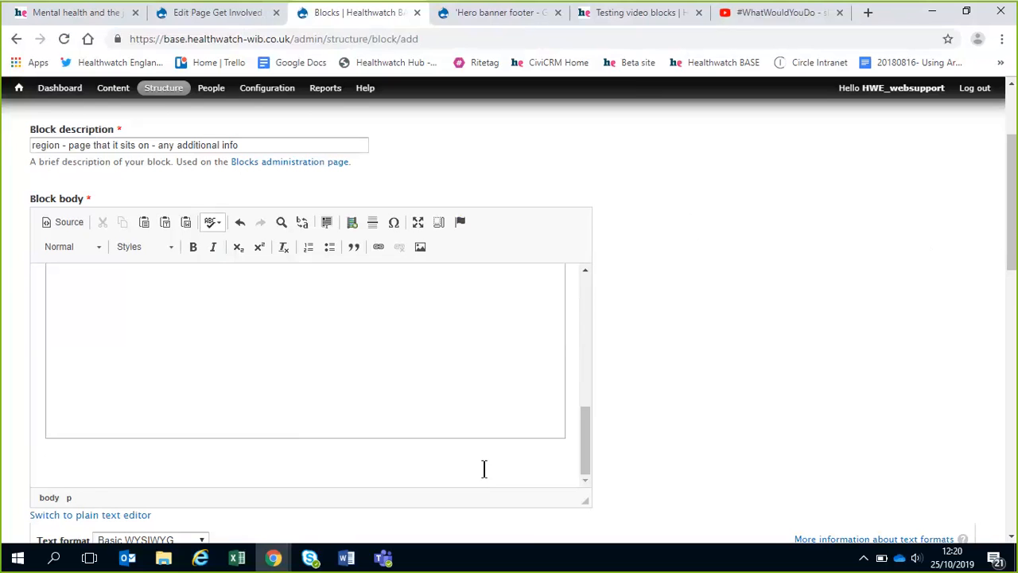
Step: Switch to the "Testing video blocks" page and briefly play and pause the video in the "Text with video left" block
left_click(649, 22)
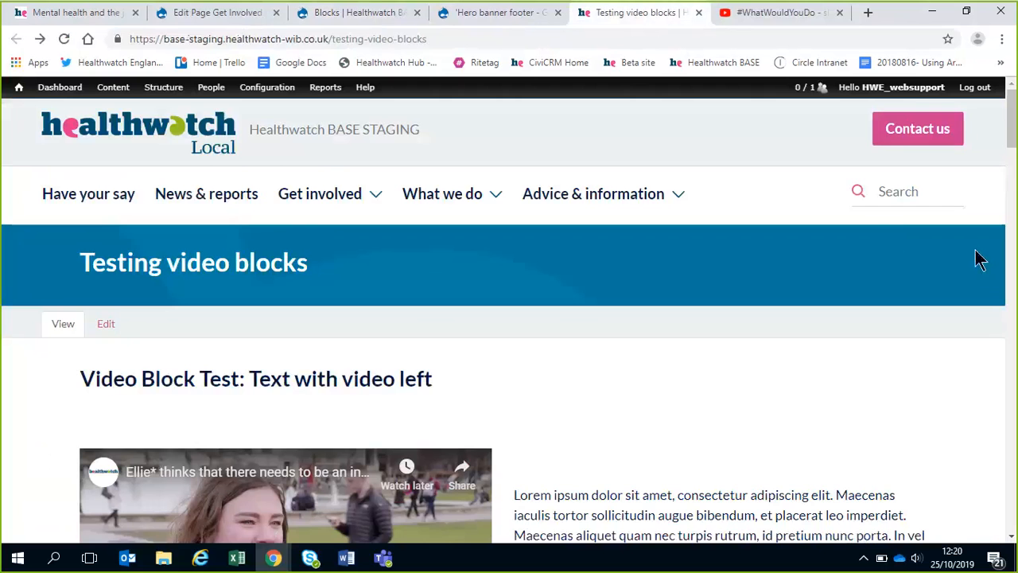
scroll(982, 266, "down", 2)
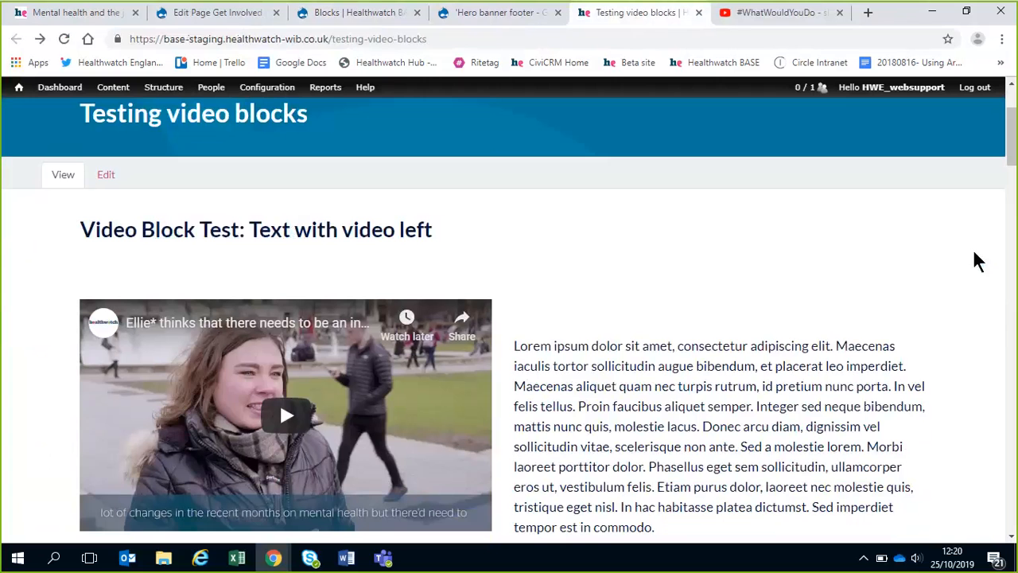
scroll(967, 244, "down", 1)
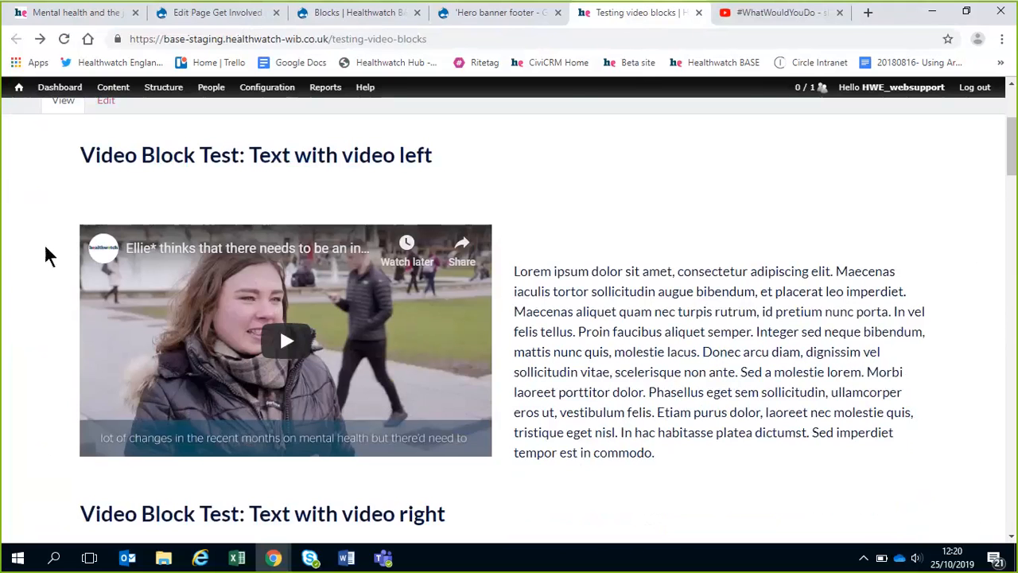
left_click(286, 342)
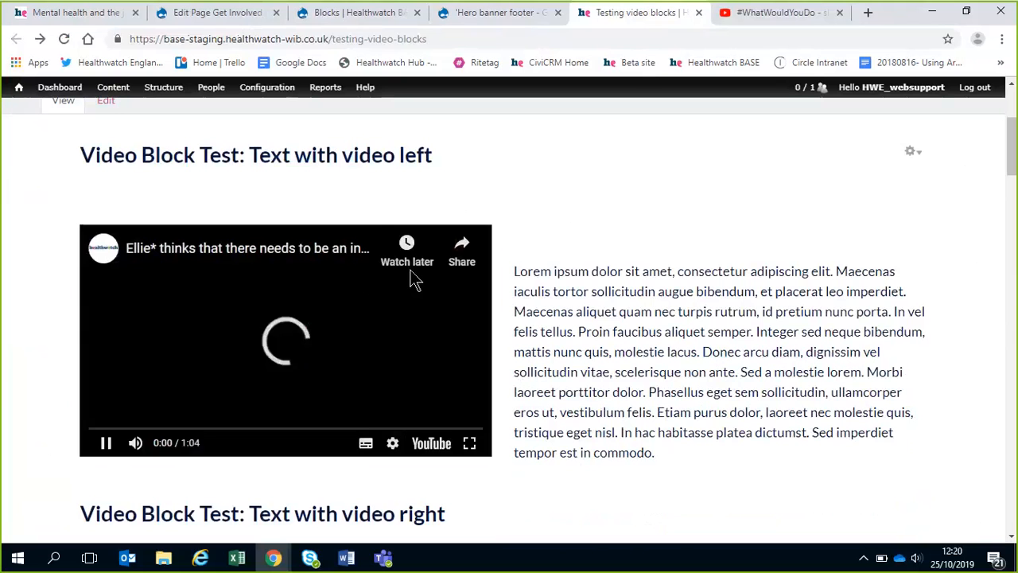
left_click(106, 443)
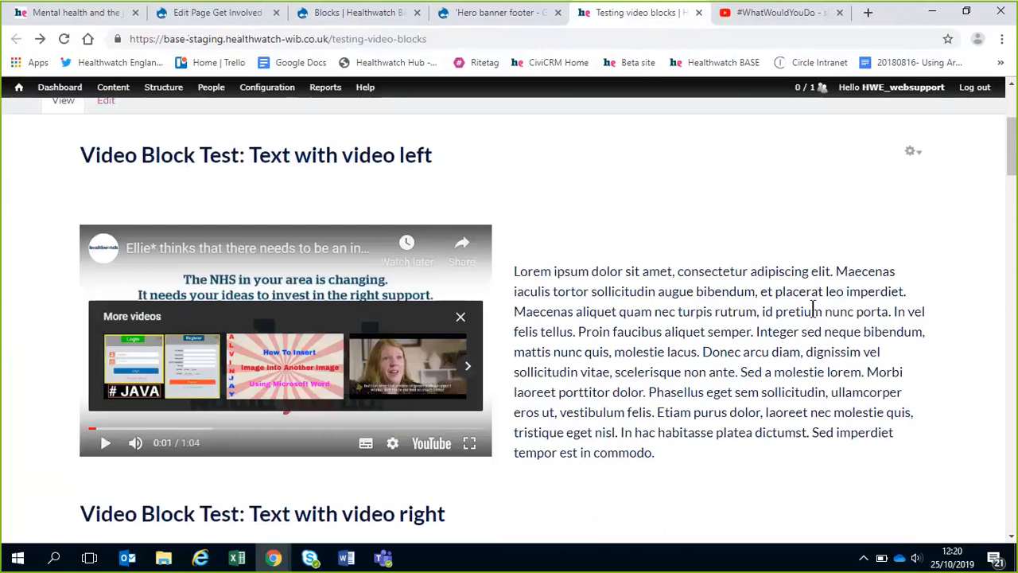
Step: Examine the remaining sample layouts on the page: video right, full width, two-column image and two-column video blocks
scroll(813, 310, "down", 5)
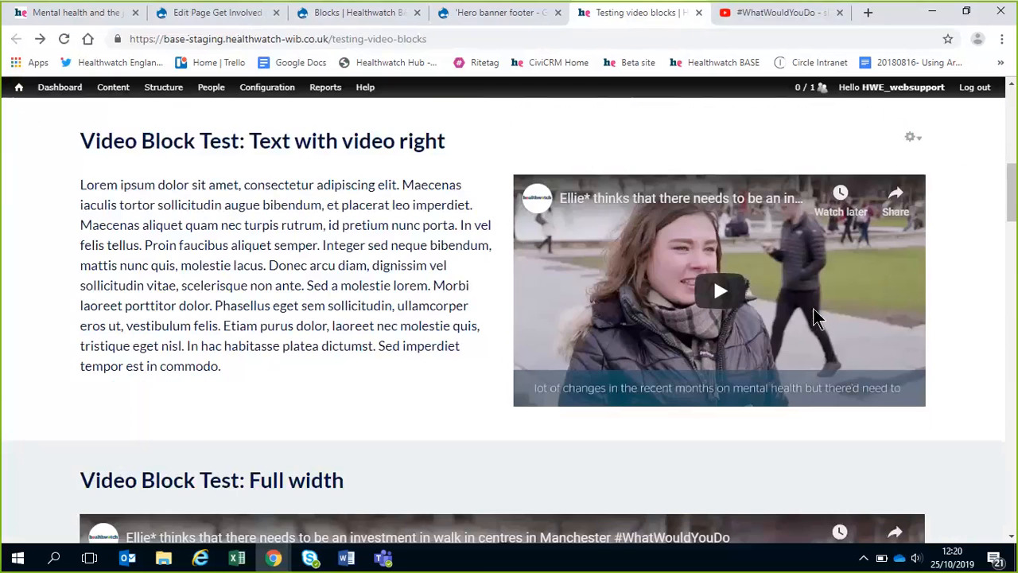
scroll(813, 311, "down", 5)
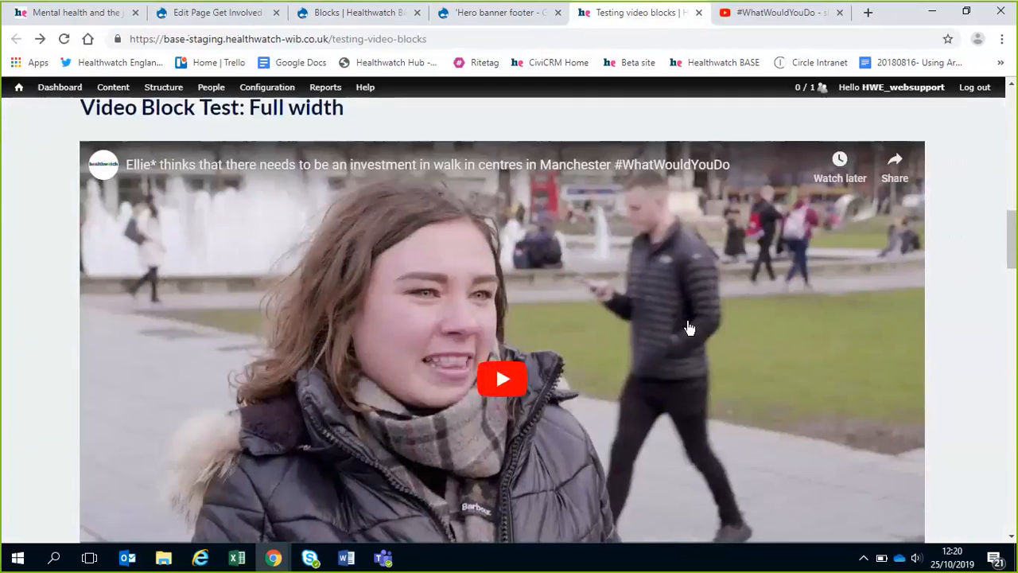
scroll(718, 357, "down", 1)
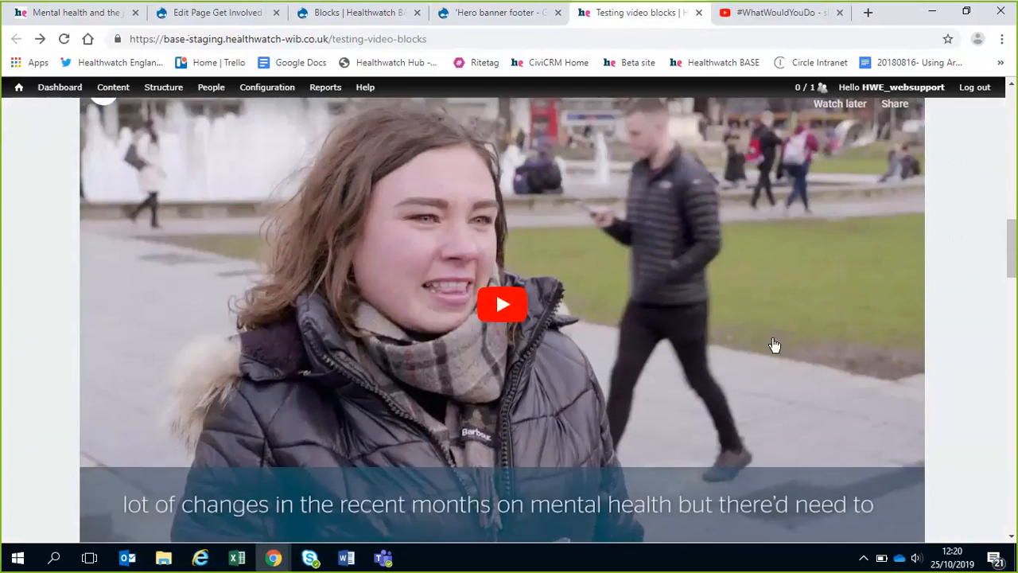
scroll(785, 405, "down", 7)
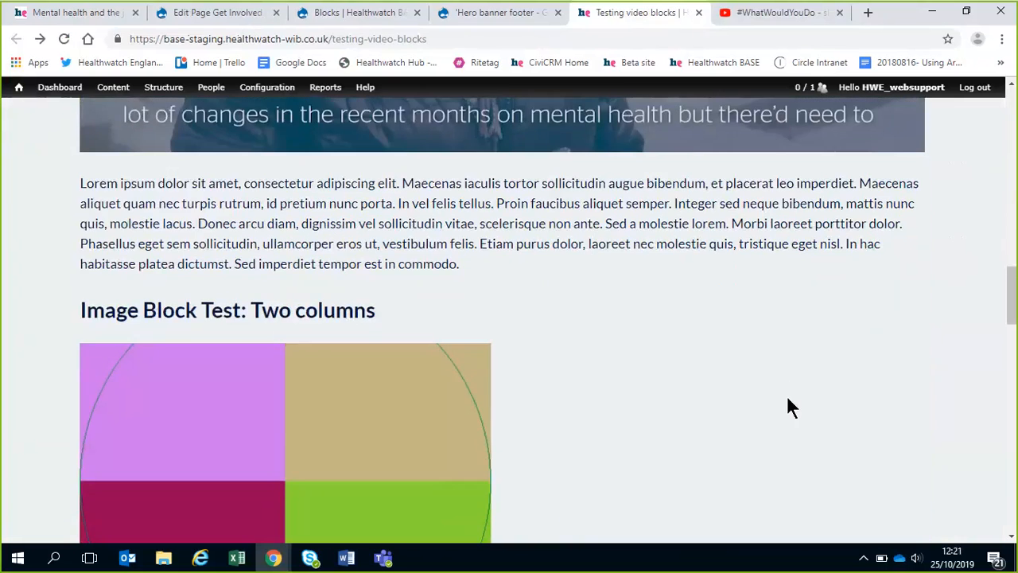
scroll(788, 399, "up", 1)
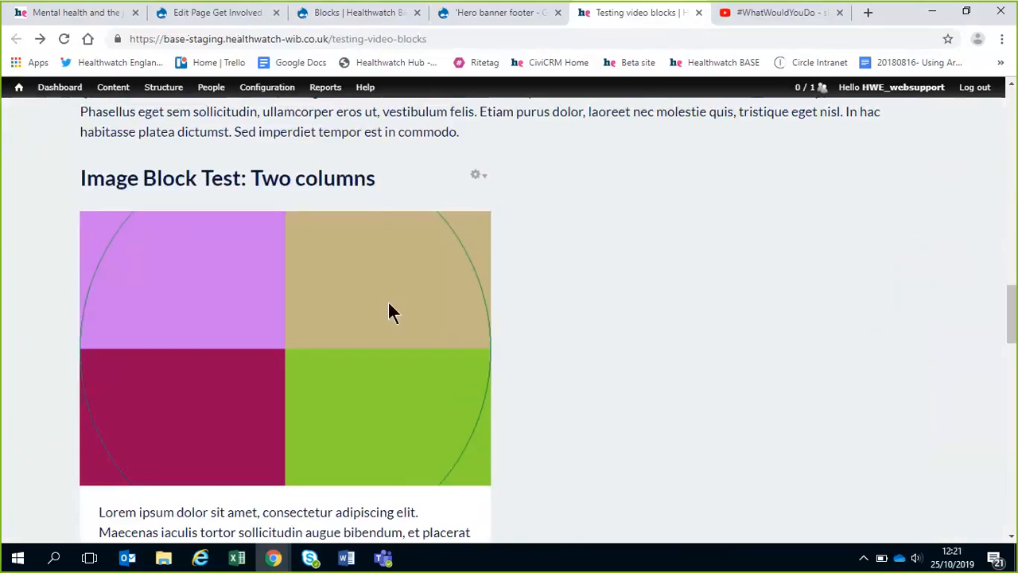
scroll(696, 441, "down", 7)
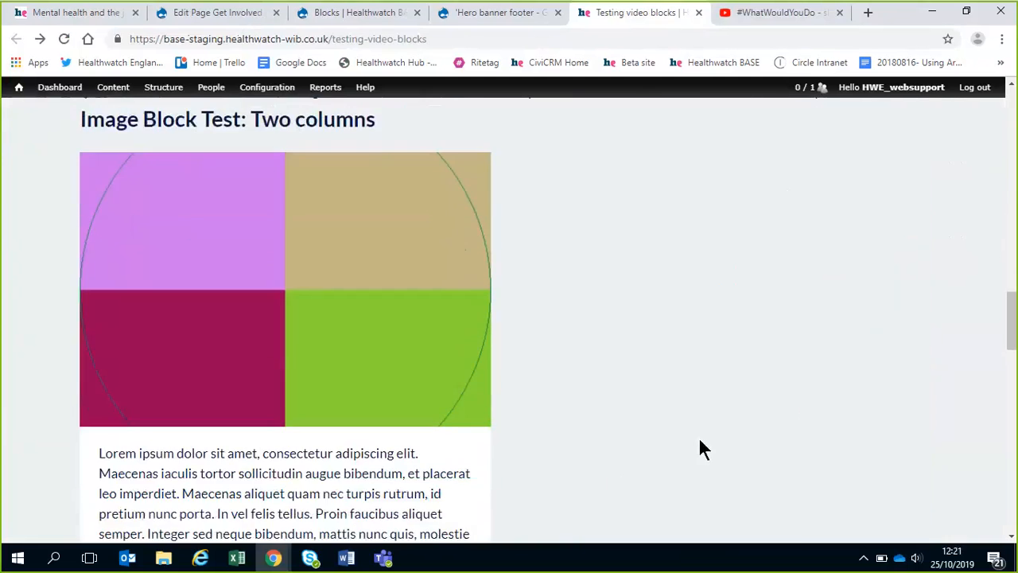
scroll(915, 398, "down", 3)
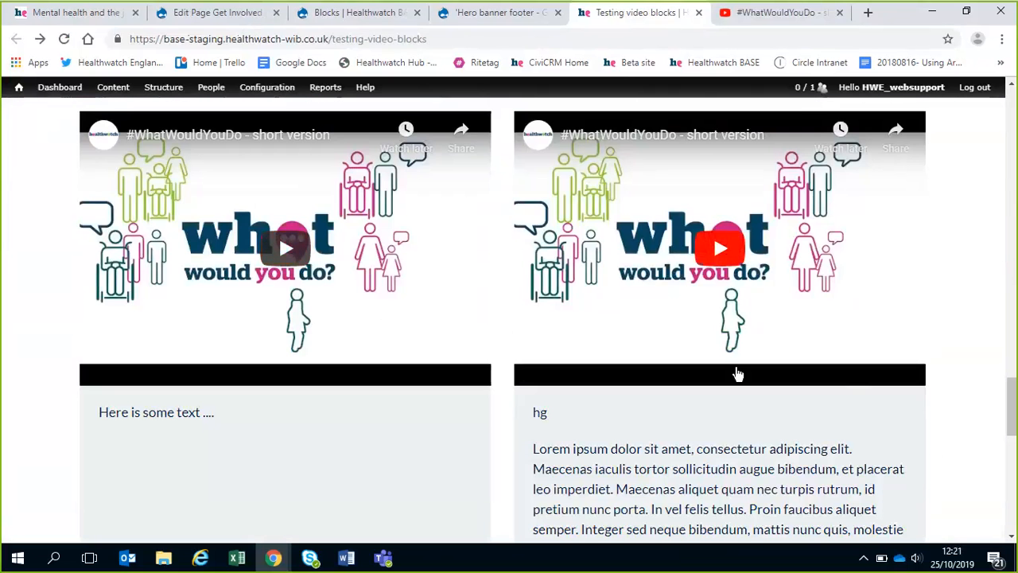
scroll(739, 370, "up", 1)
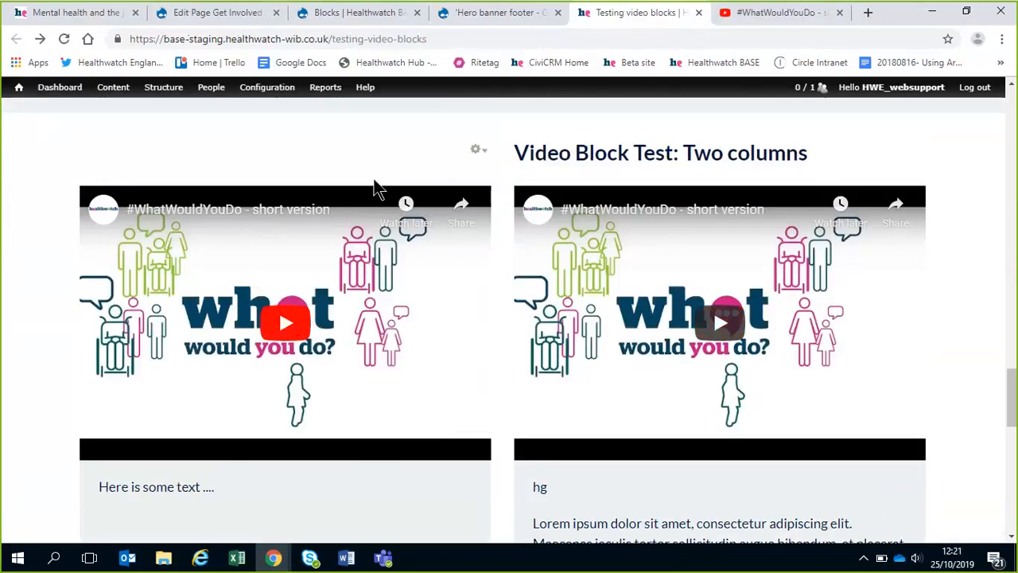
Step: Return to the new block form, leave it for the site's Blocks administration page, and start adding an image block
left_click(313, 10)
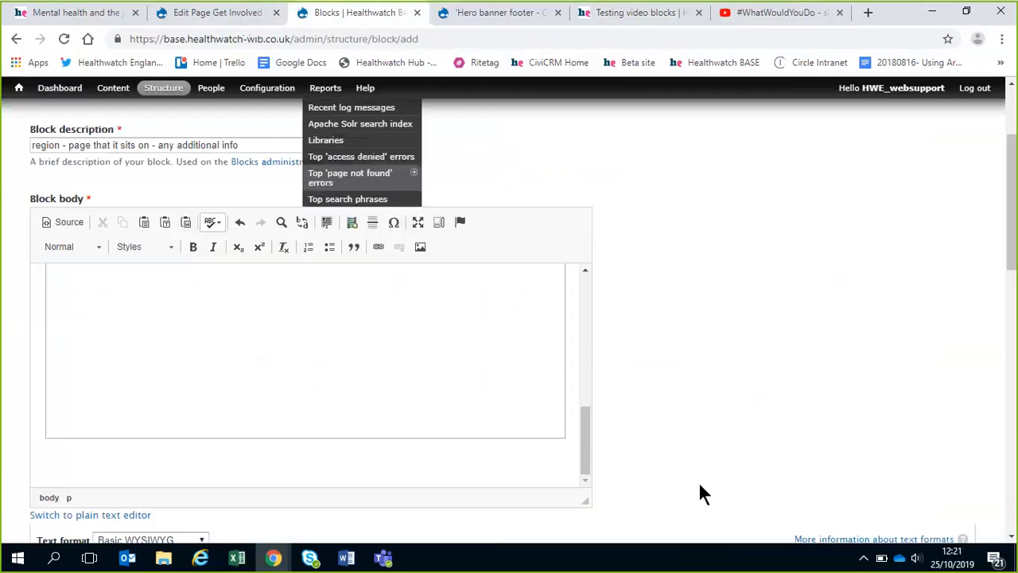
scroll(710, 466, "down", 1)
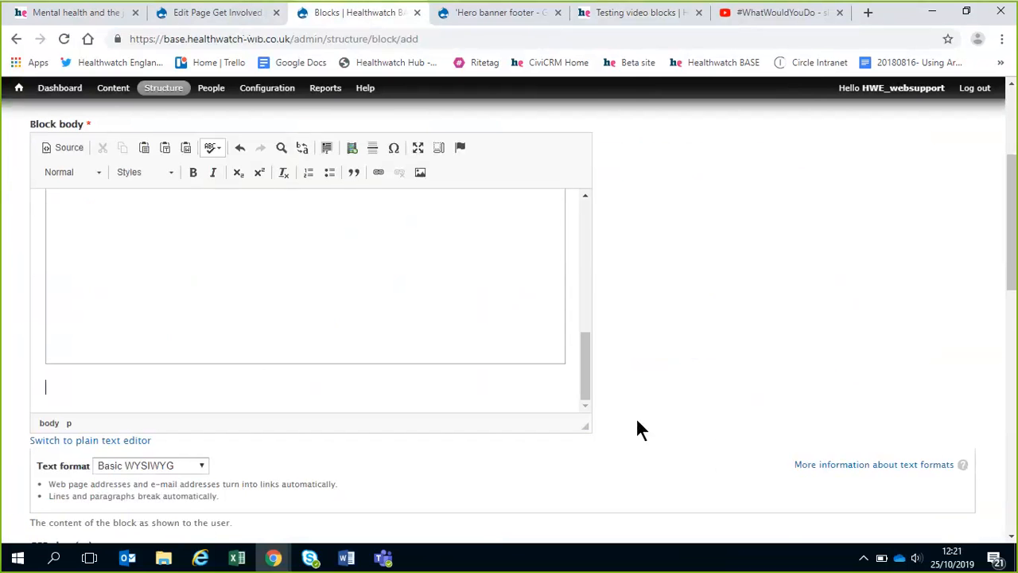
scroll(643, 427, "up", 3)
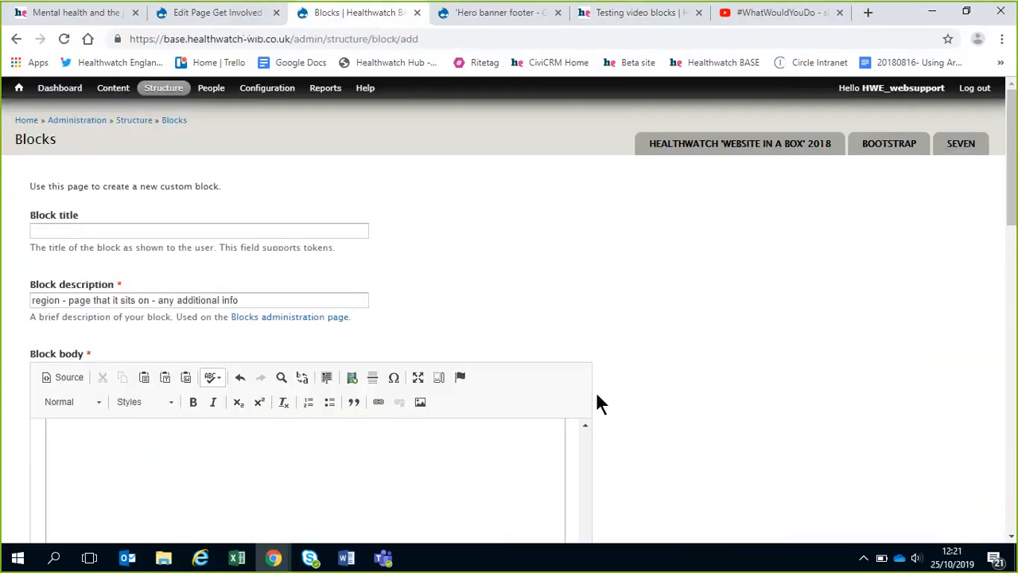
left_click(163, 92)
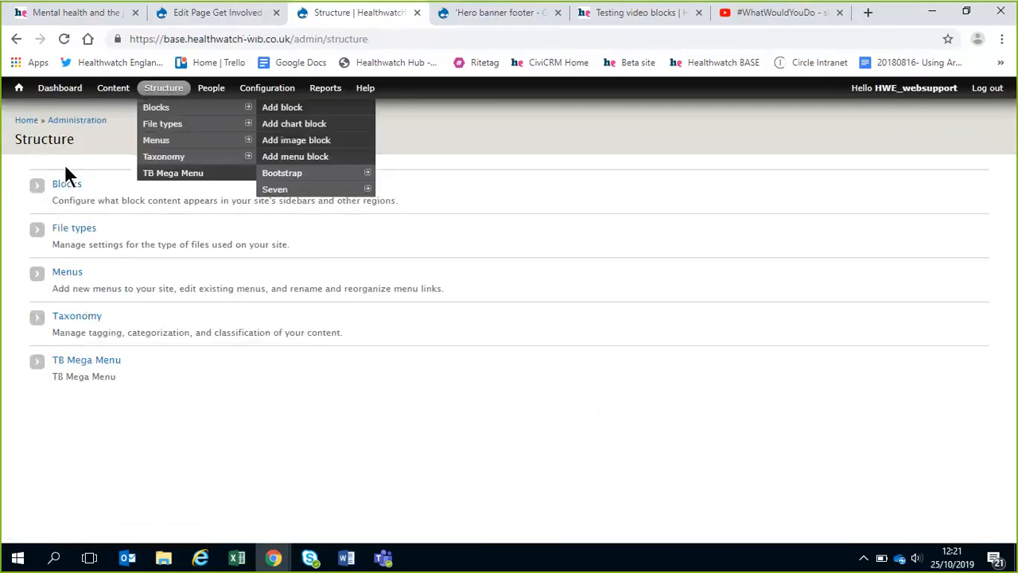
left_click(58, 189)
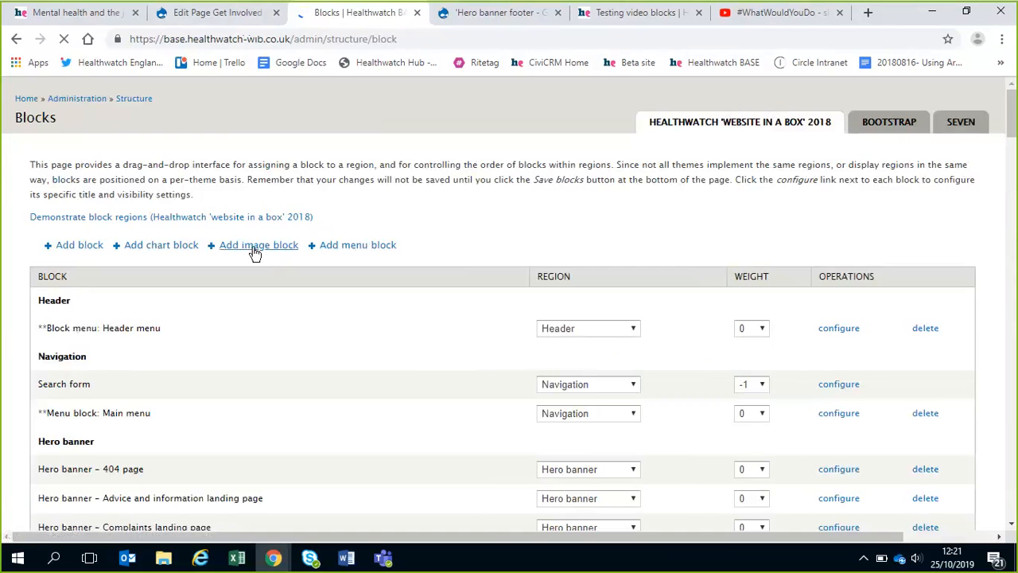
left_click(255, 254)
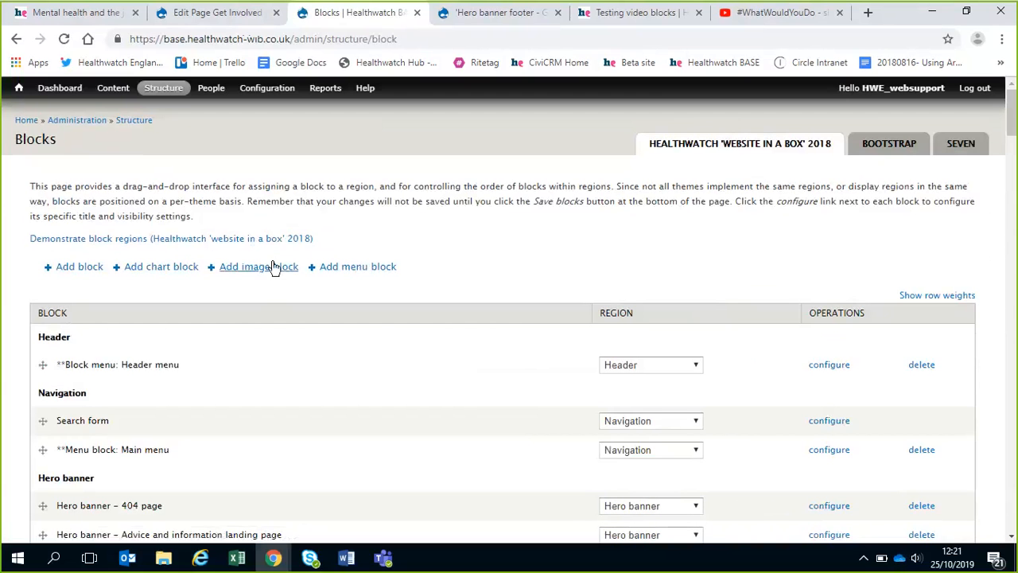
left_click(240, 267)
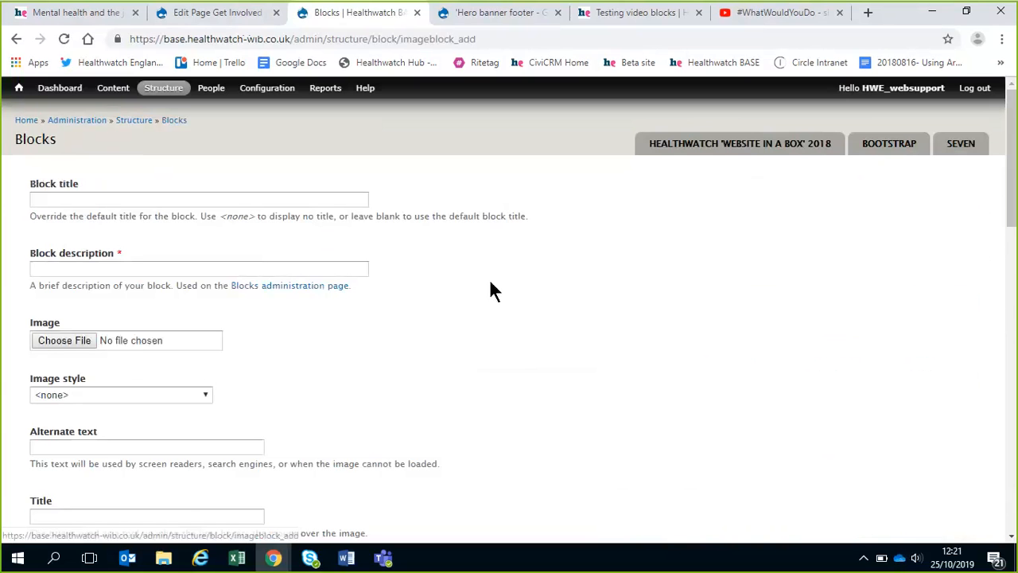
Step: Look over the image block form, from the Block title and Block description fields to the Block body
left_click_drag(29, 185, 82, 195)
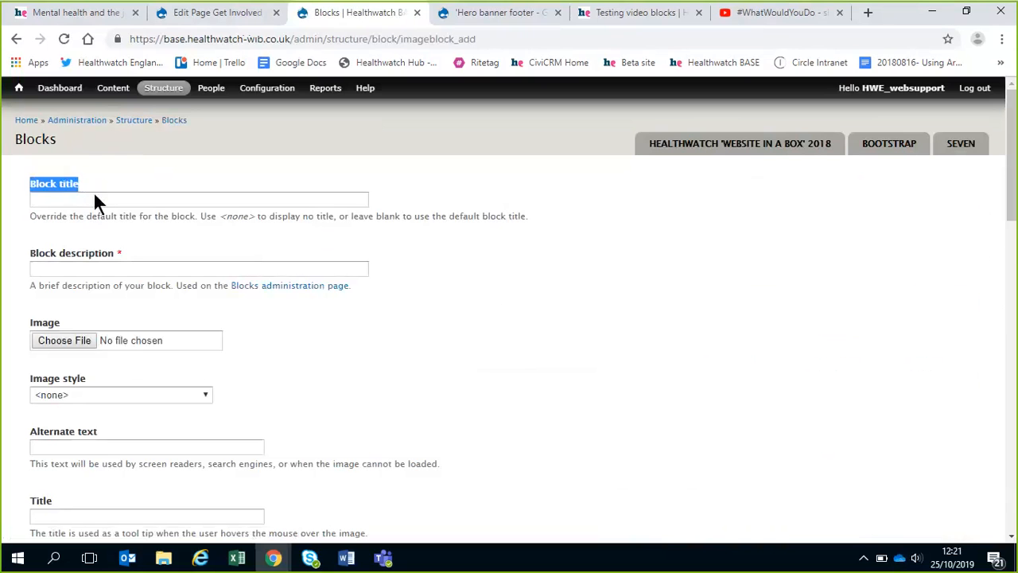
left_click(97, 200)
left_click_drag(119, 253, 86, 196)
left_click(86, 199)
scroll(408, 291, "down", 6)
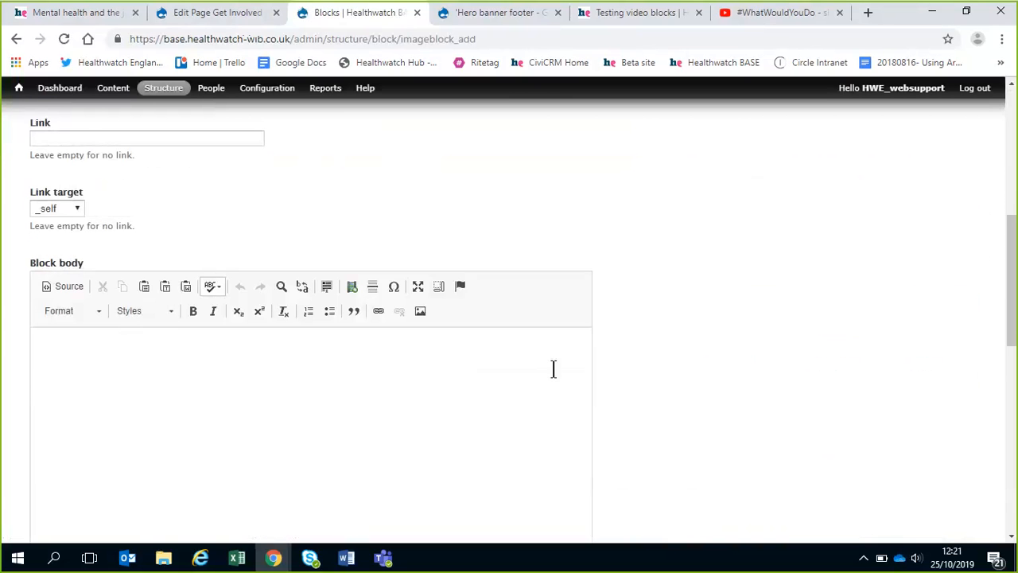
scroll(532, 360, "up", 6)
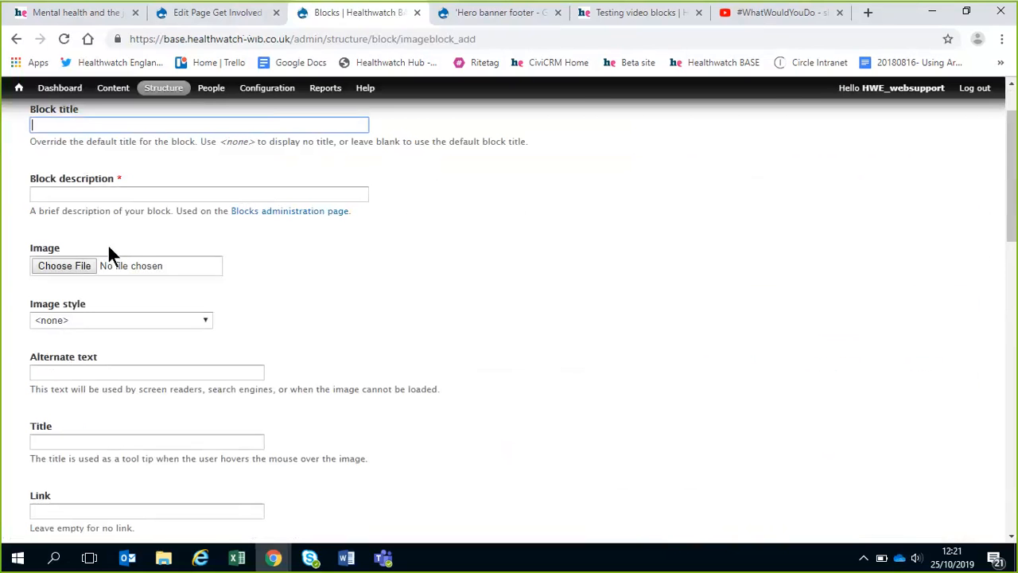
Step: Open the image file chooser, dismiss it without choosing a file, and set the Image style to grid_image_50
left_click(78, 266)
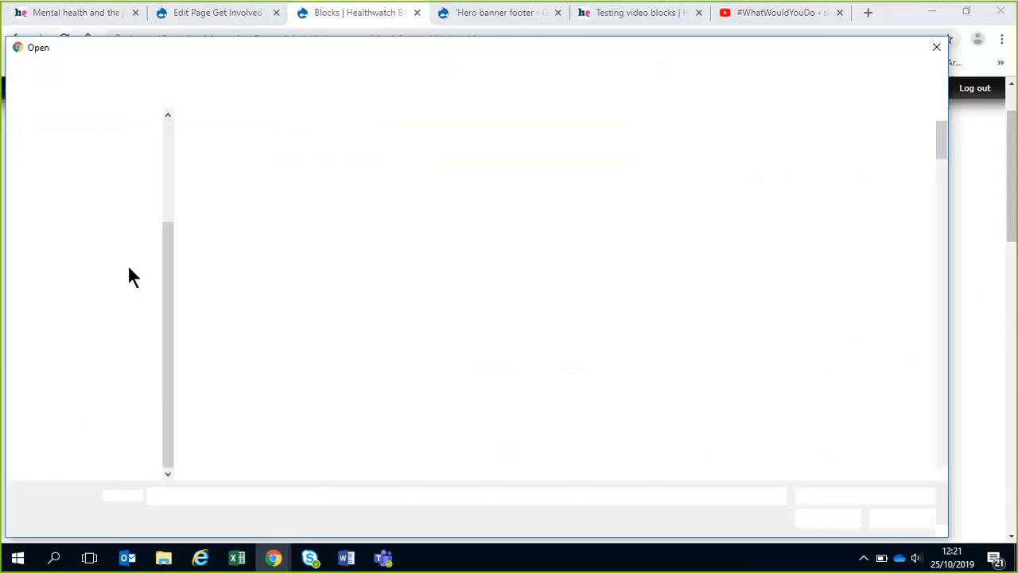
left_click(937, 47)
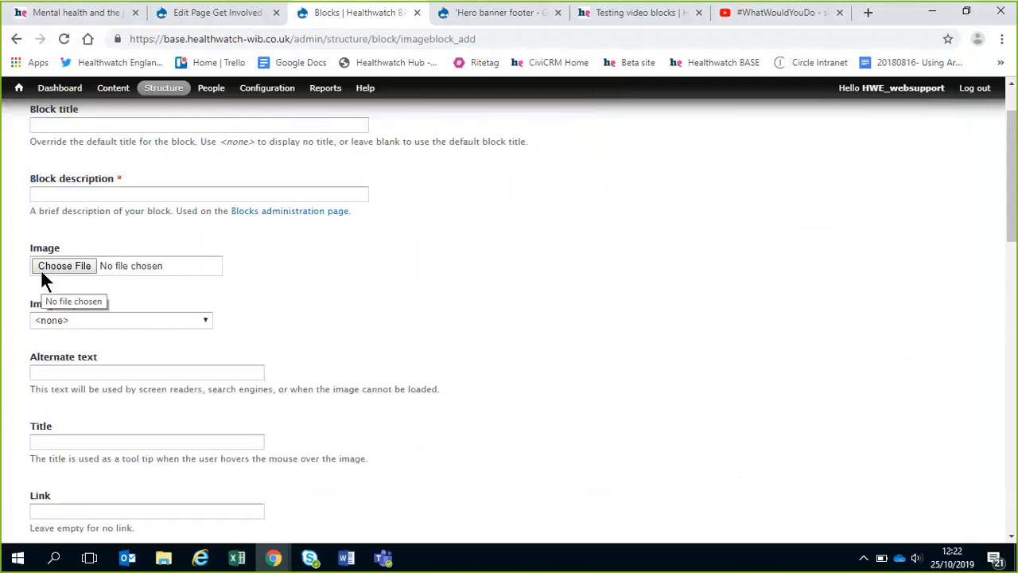
left_click(185, 315)
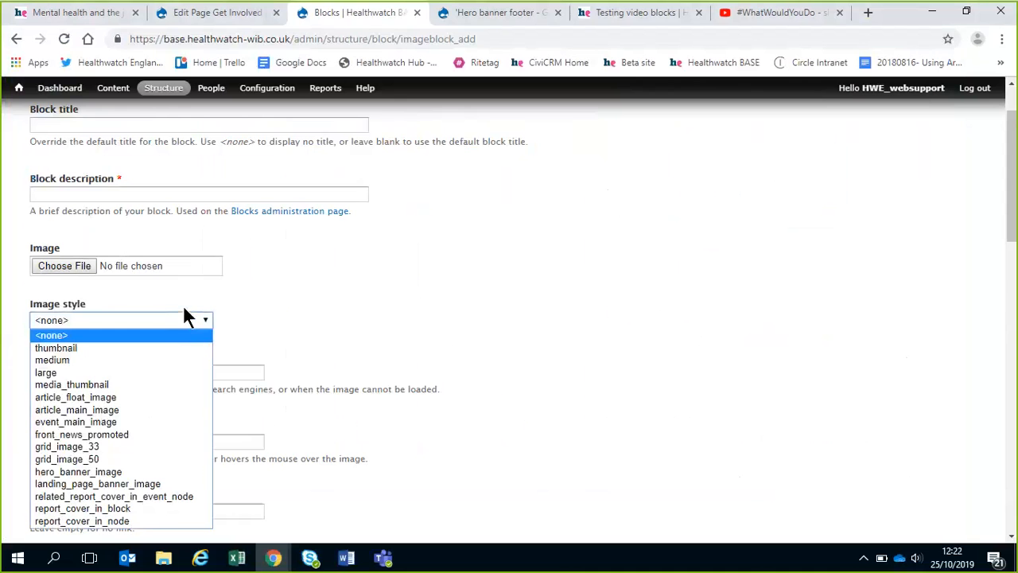
left_click(110, 460)
Step: Review the Alternate text, Title, Link and Link target fields of the image block and place the cursor in its Block body
scroll(451, 278, "down", 2)
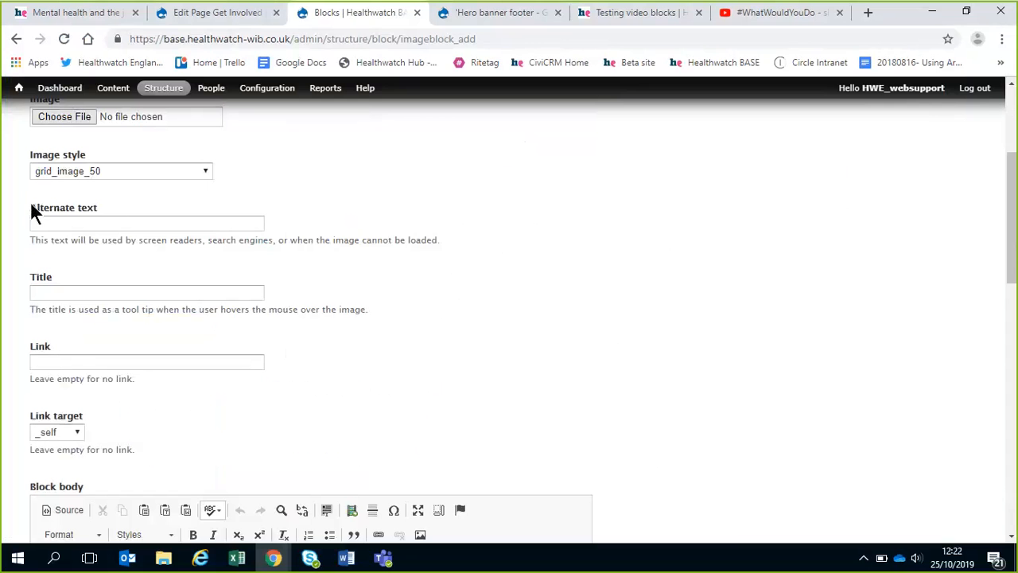
left_click_drag(30, 204, 108, 228)
left_click(109, 228)
scroll(425, 254, "down", 1)
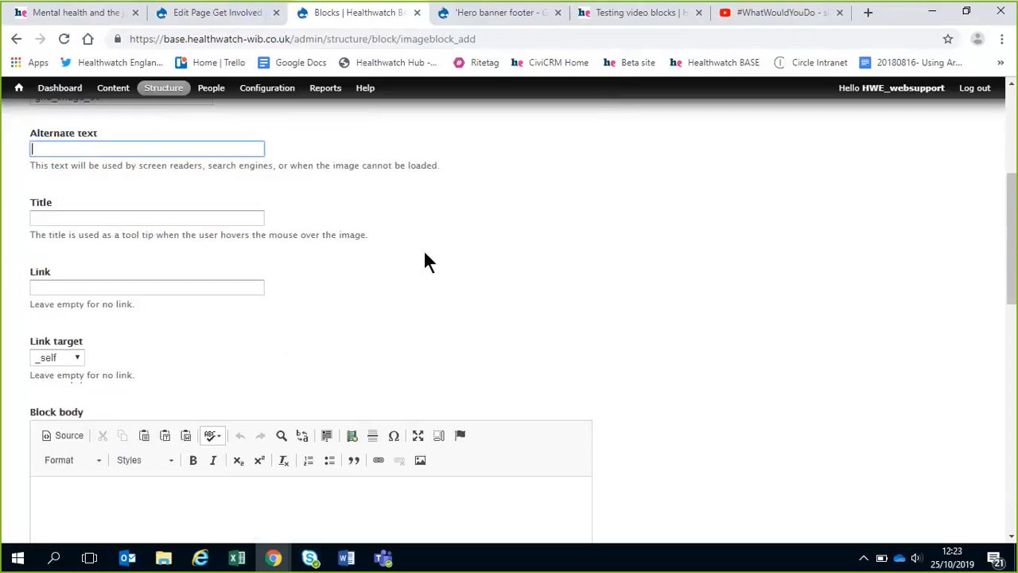
left_click(78, 288)
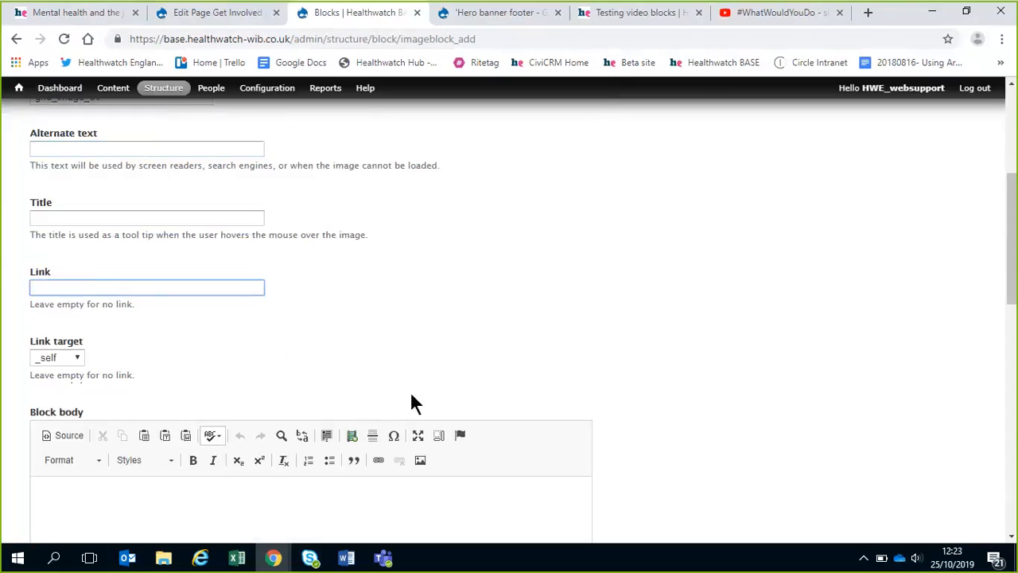
scroll(621, 378, "down", 2)
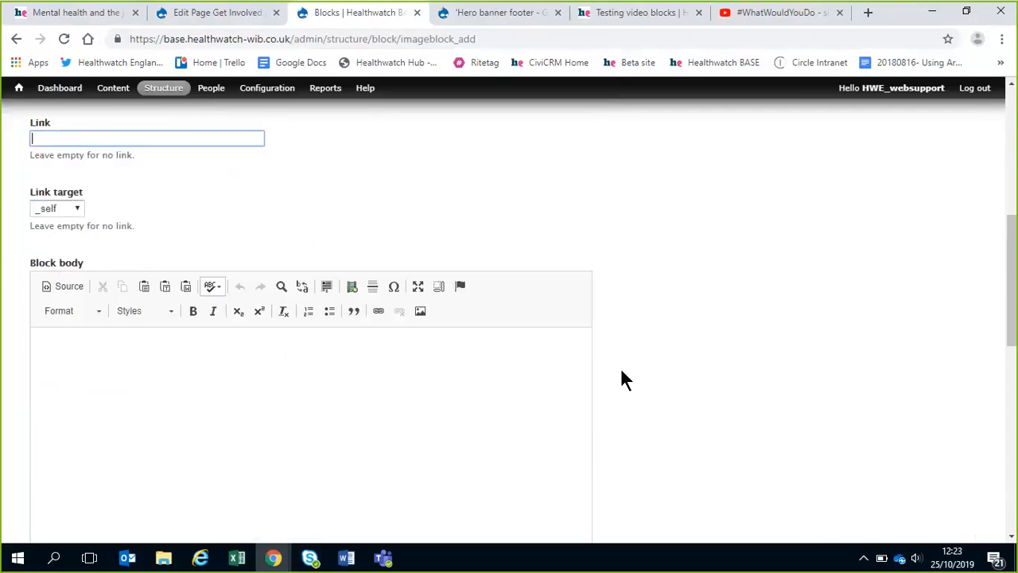
scroll(621, 378, "down", 1)
left_click(78, 270)
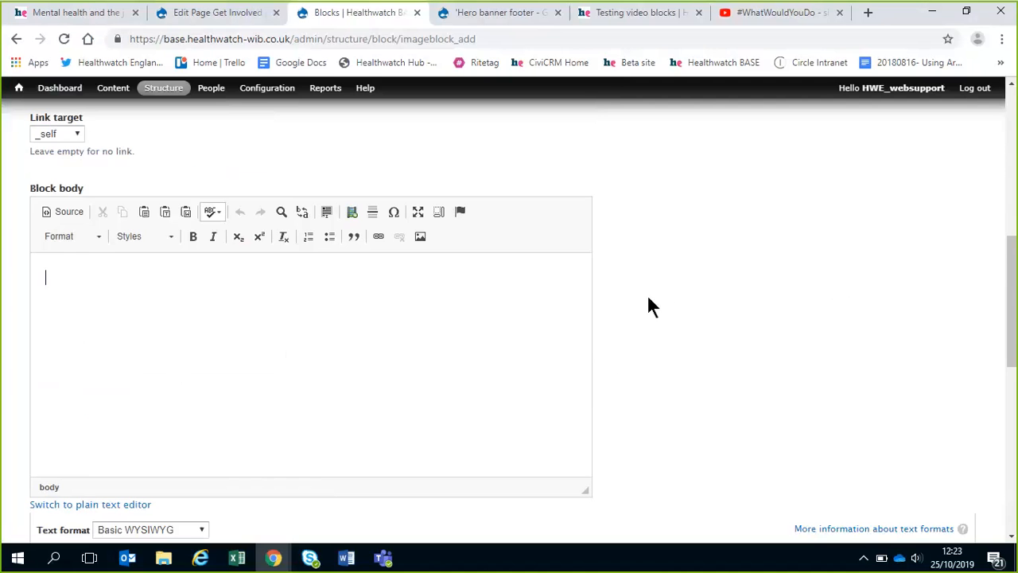
Step: Set the image block's region for the Healthwatch 'website in a box' 2018 default theme to Row 1 (grey)
scroll(602, 342, "down", 3)
scroll(606, 342, "down", 3)
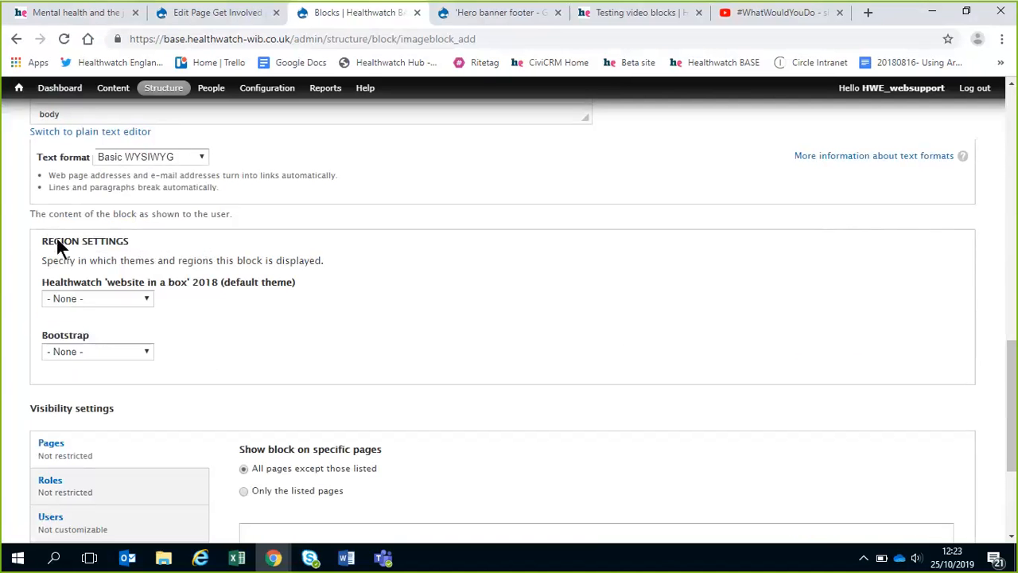
left_click(112, 298)
scroll(111, 270, "down", 1)
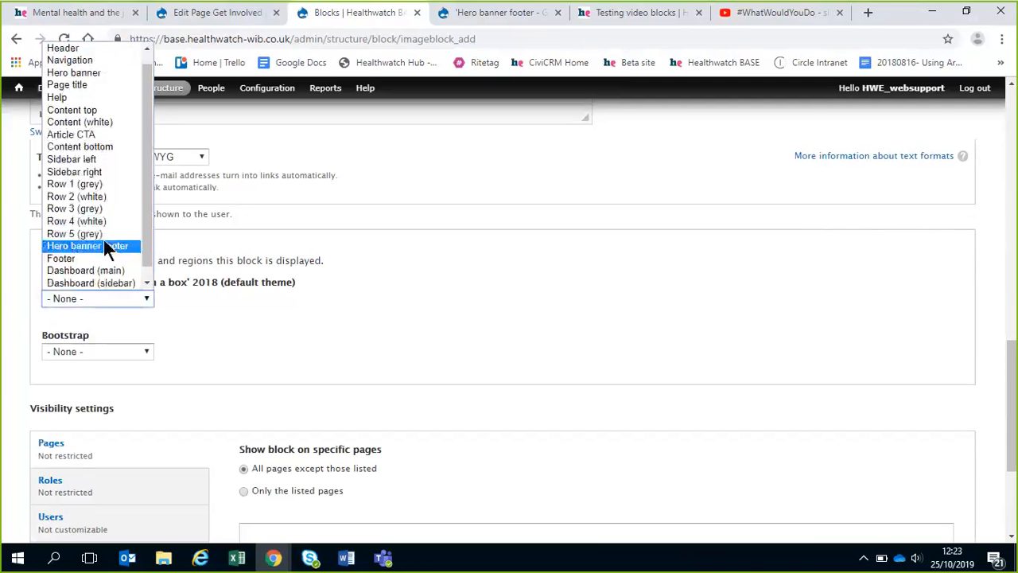
left_click(108, 184)
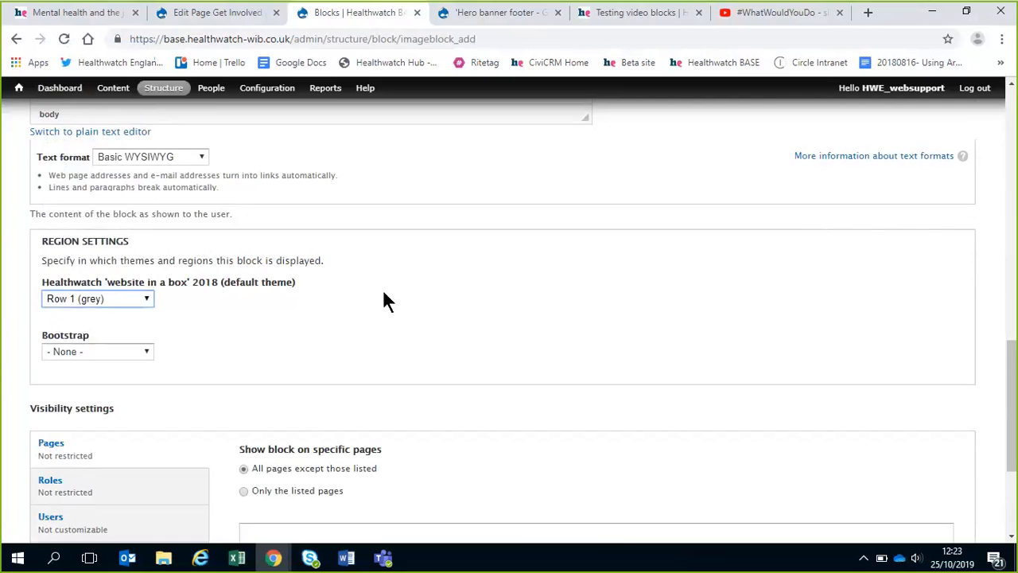
scroll(383, 292, "down", 1)
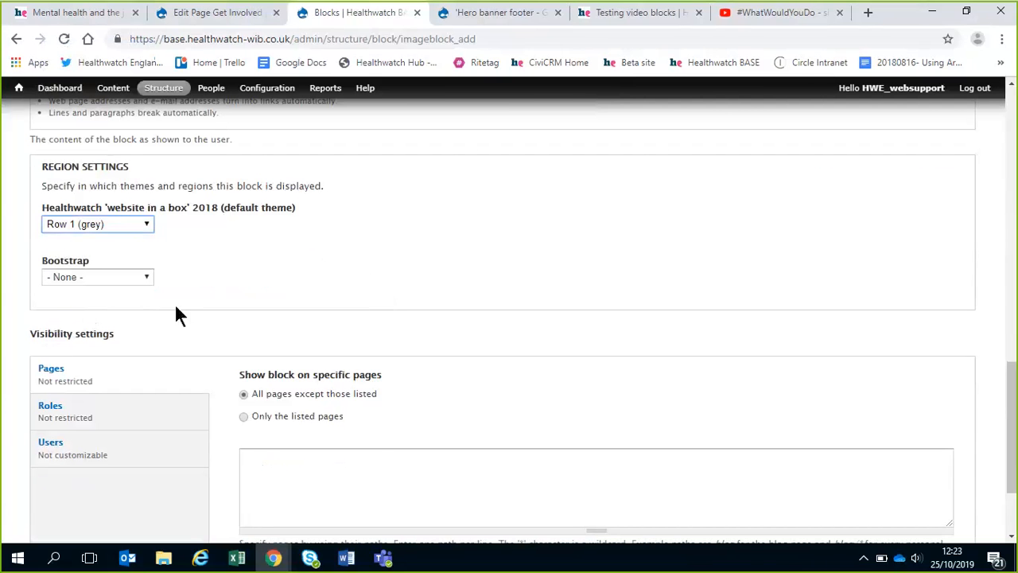
left_click(377, 300)
Step: Enter "test" as the image block's Block description
scroll(409, 337, "up", 10)
scroll(408, 348, "up", 2)
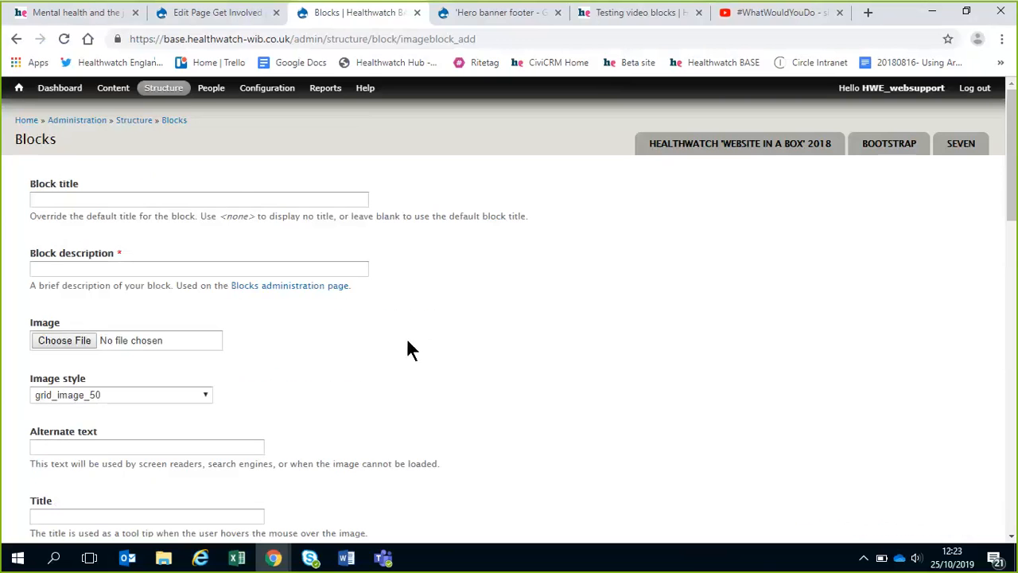
left_click(36, 268)
right_click(183, 268)
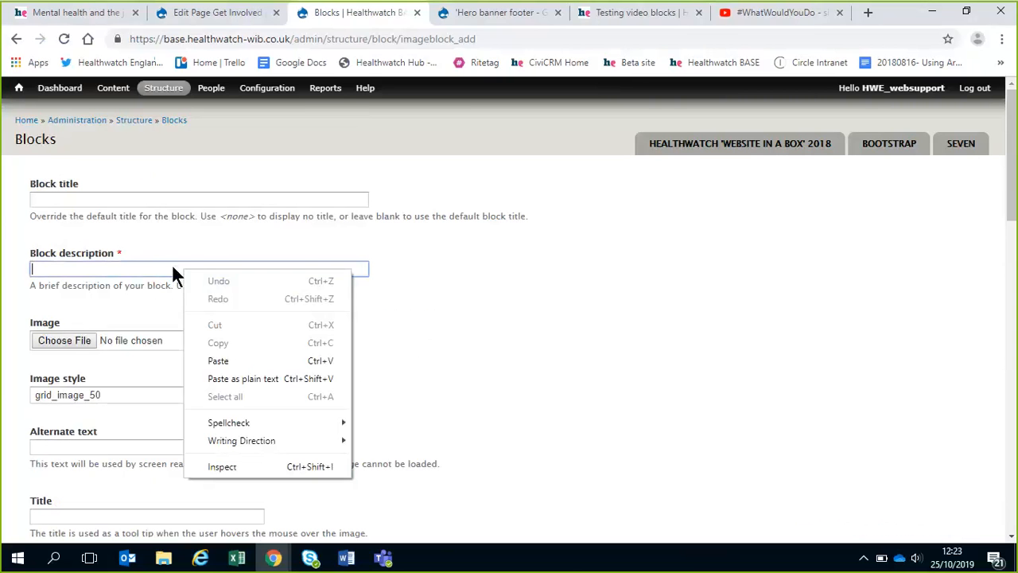
left_click(172, 265)
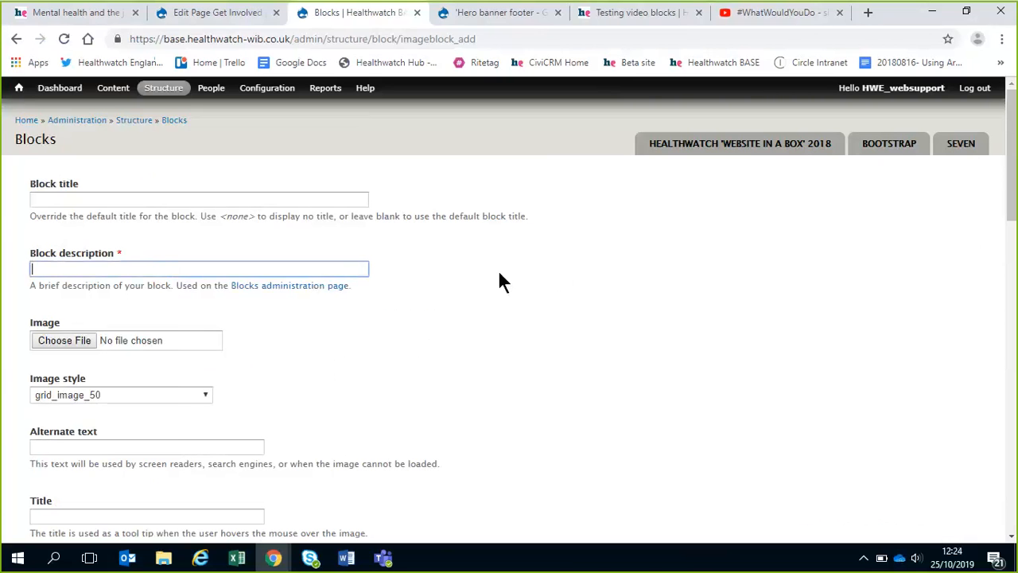
type("test")
Step: Copy the node/1059 path from the address of the Get Involved page being edited and return to the image block form
left_click(227, 12)
left_click_drag(345, 39, 295, 39)
right_click(310, 40)
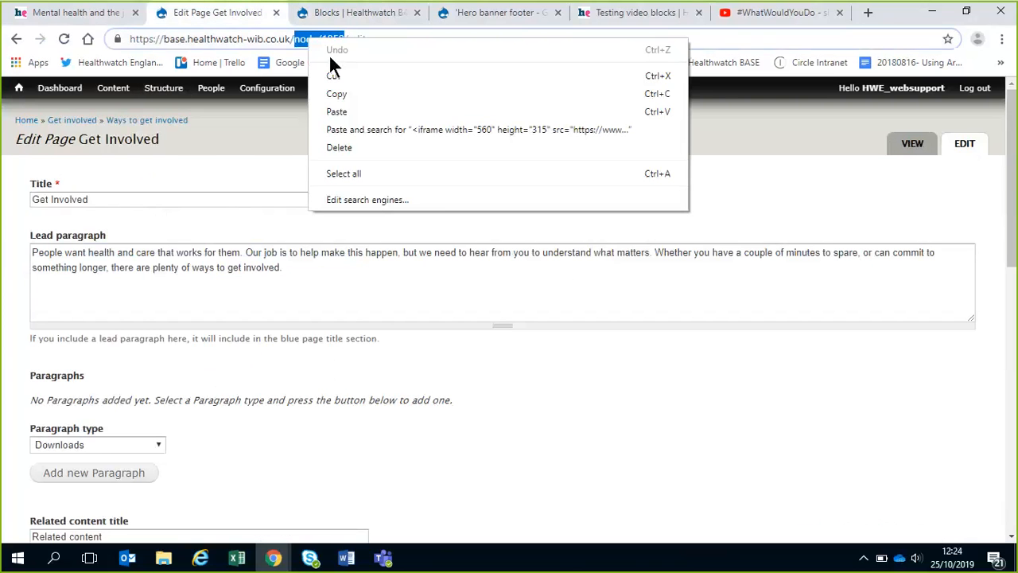
left_click(336, 94)
key("ctrl+Tab")
Step: Choose the picture "7 million carers in the UK.png" as the block's image
scroll(443, 199, "down", 2)
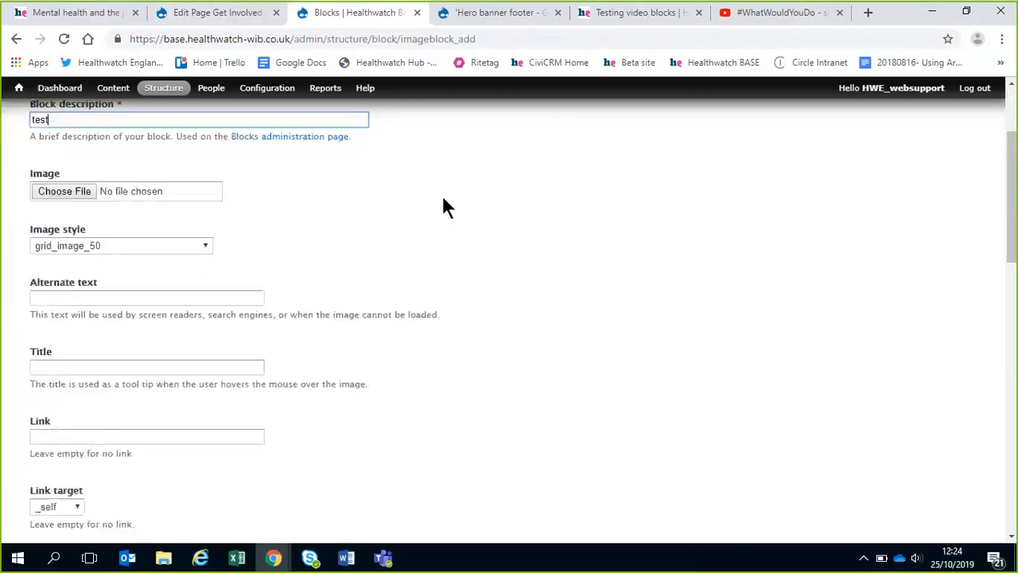
left_click(46, 191)
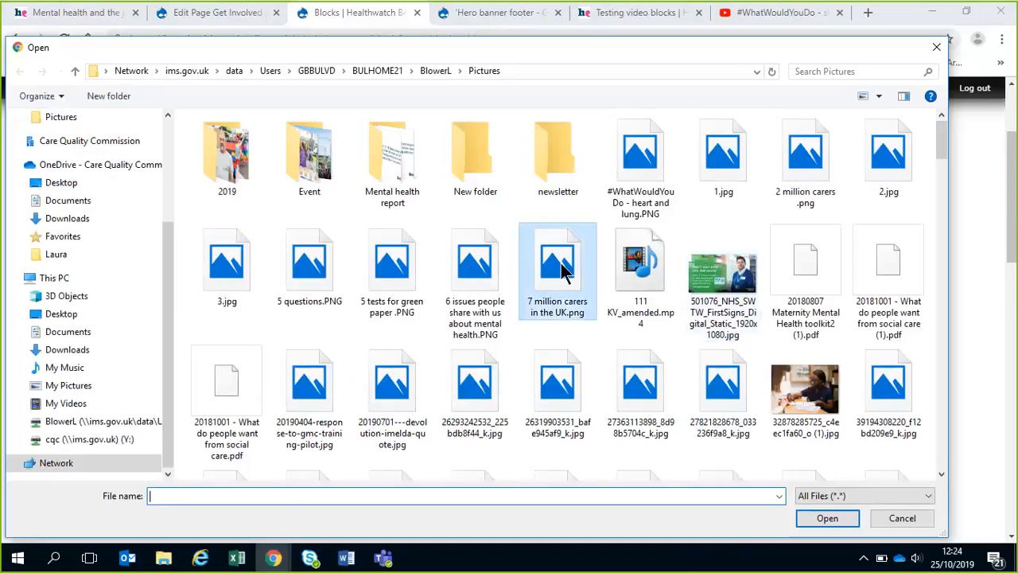
double_click(563, 266)
Step: Enter "test" as the image's Alternate text and Title, and as the text of the Block body
scroll(536, 274, "down", 2)
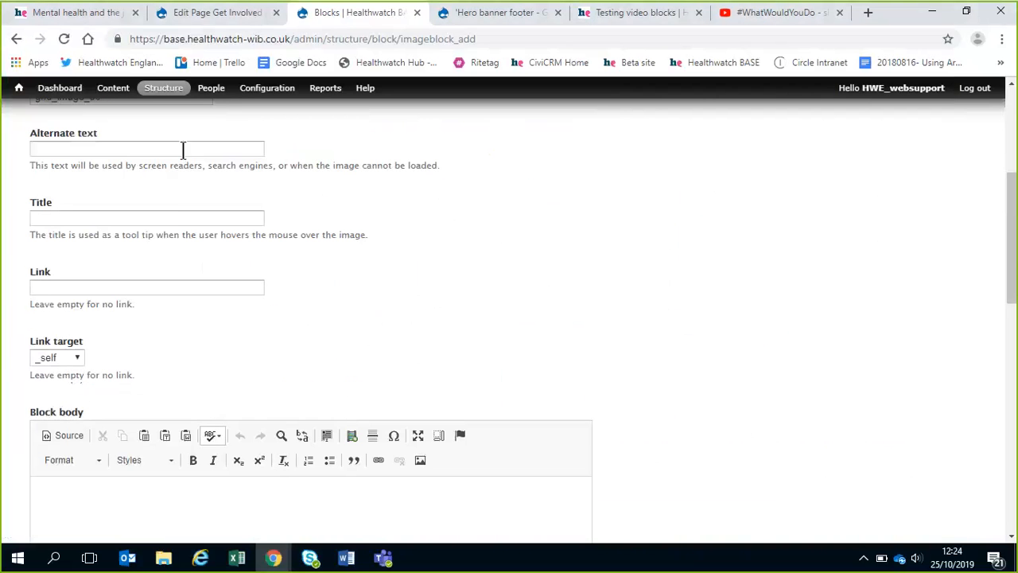
left_click(184, 150)
type("test")
left_click(171, 217)
type("test")
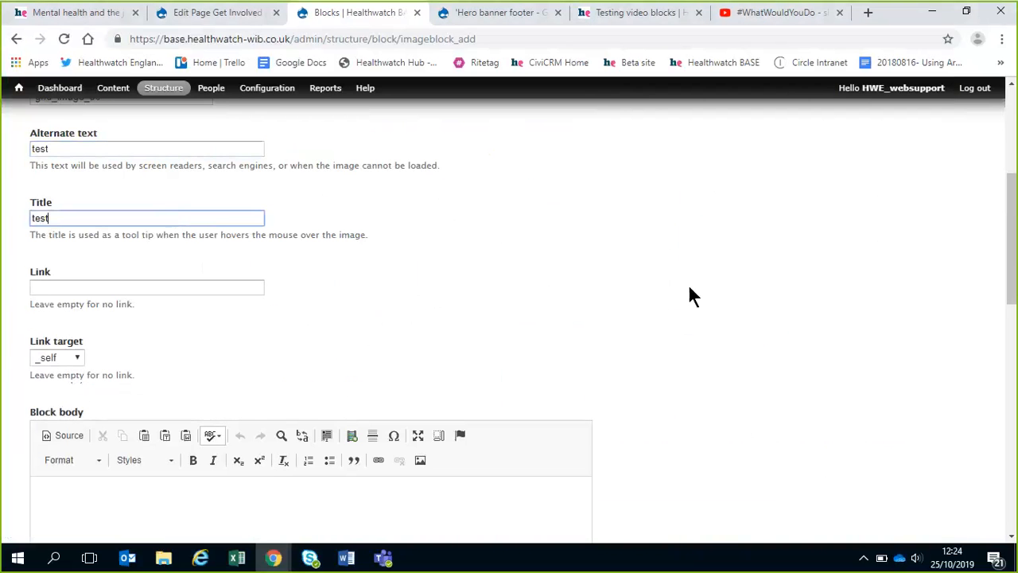
scroll(227, 320, "down", 3)
left_click(465, 322)
type("test")
Step: Restrict the block's visibility to only the listed pages and paste in the path node/1059
scroll(652, 288, "down", 6)
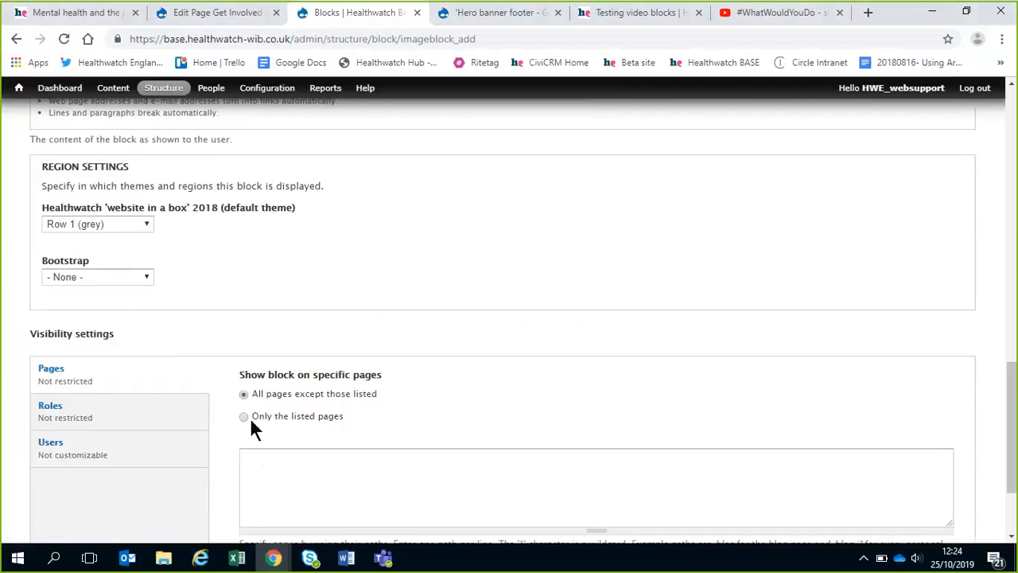
left_click(280, 454)
right_click(282, 457)
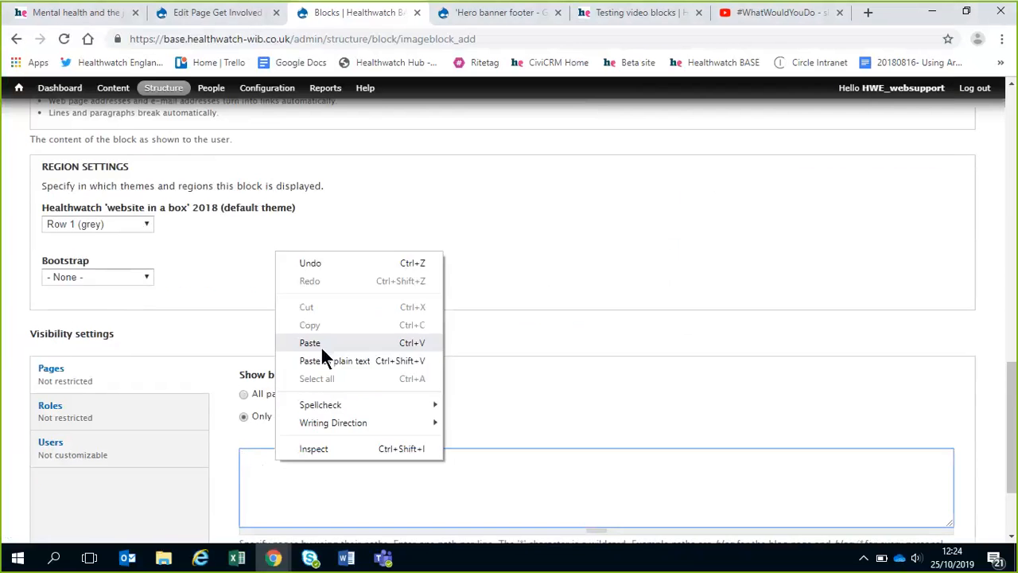
left_click(321, 346)
Step: Extend the Block description to "test - get involved" and select the whole text for copying
scroll(431, 411, "up", 6)
scroll(430, 413, "up", 5)
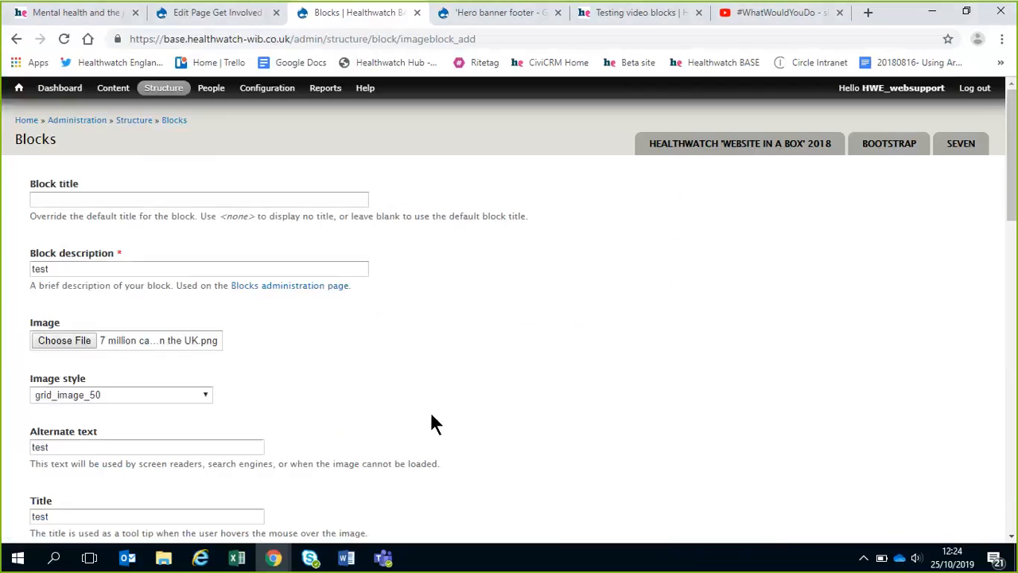
left_click(87, 268)
type("- get on")
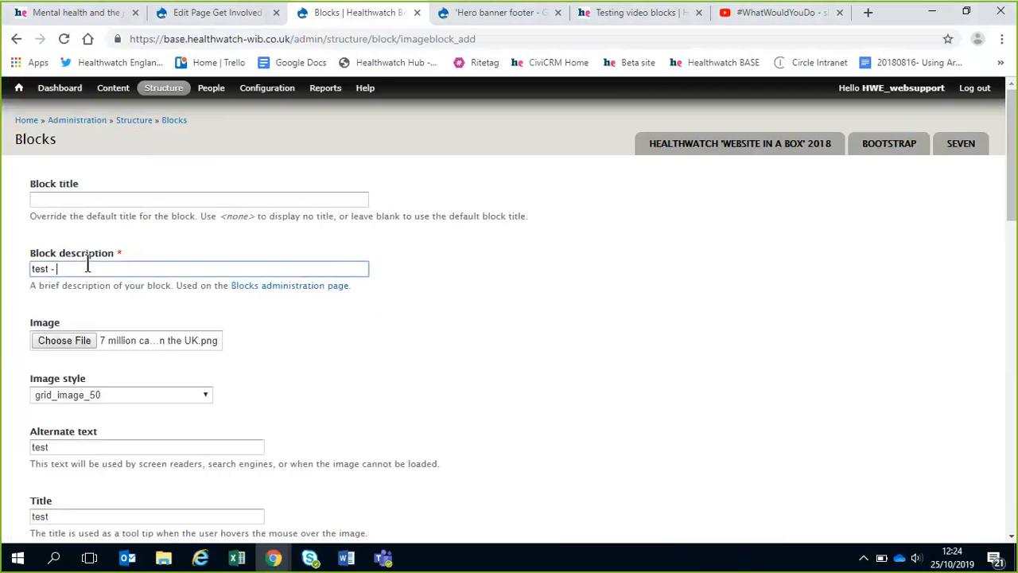
key("BackSpace")
key("BackSpace")
type("involved")
key("ctrl+a")
Step: Save the image block and search the Blocks administration page for "test - get involved"
scroll(489, 268, "down", 15)
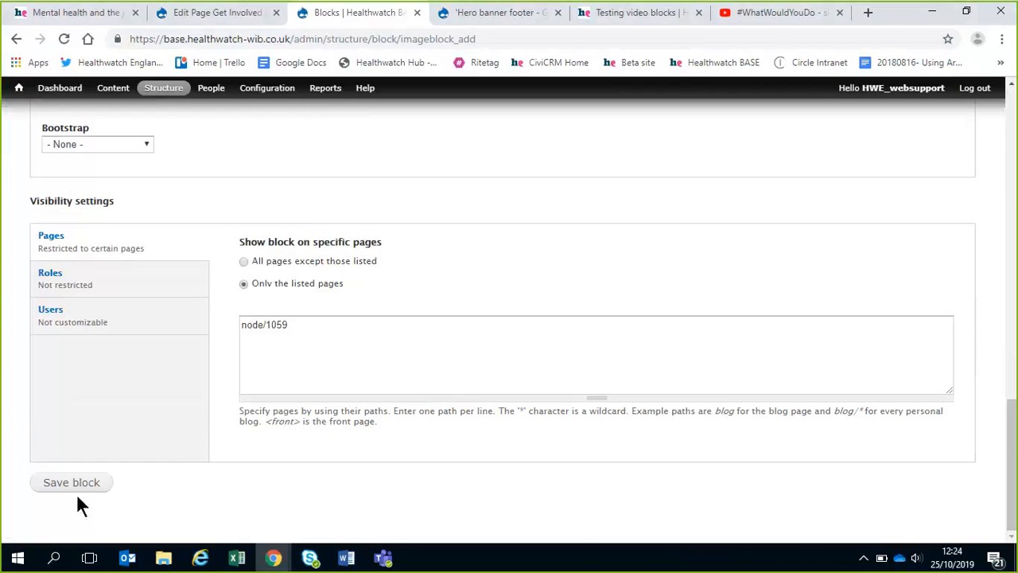
left_click(73, 485)
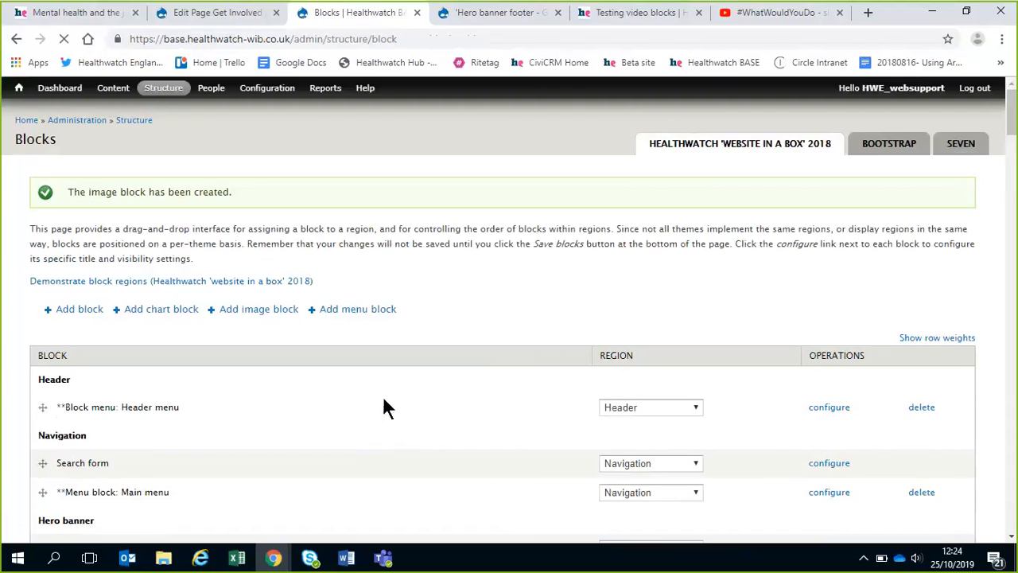
scroll(384, 404, "down", 5)
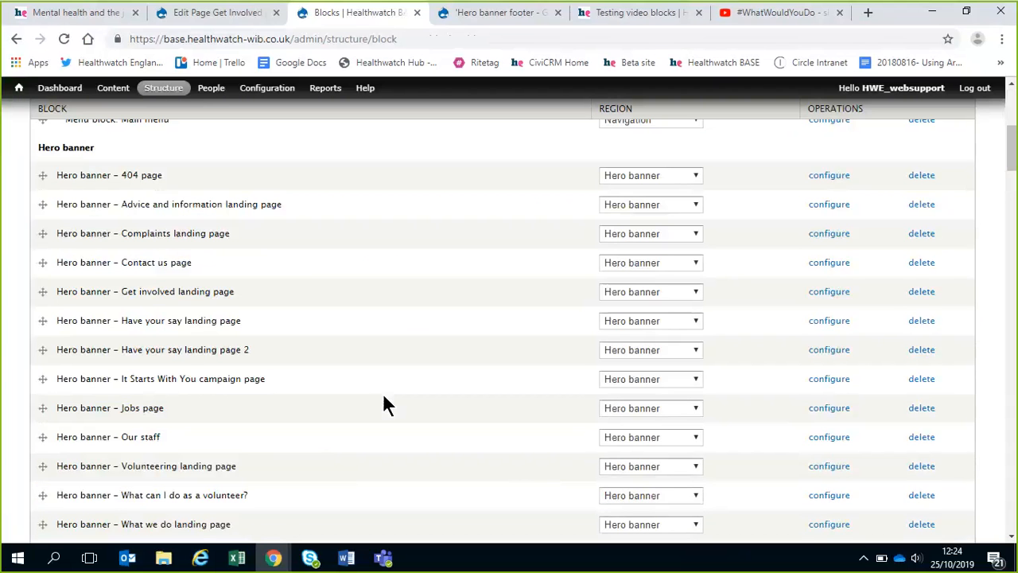
key("ctrl+f")
key("ctrl+v")
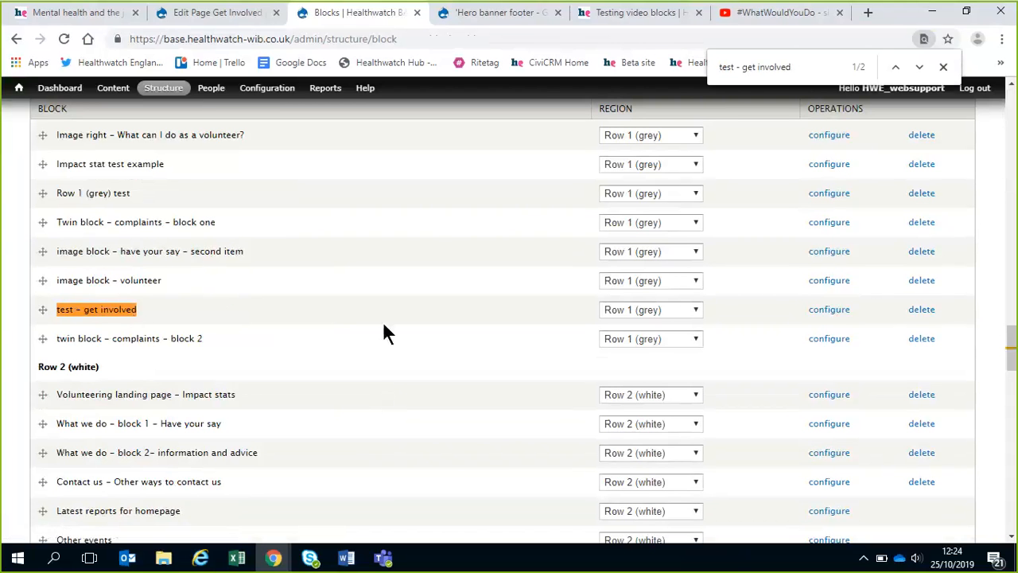
Step: Configure the "test - get involved" block with the custom theme Text with image right and save it
left_click(824, 311)
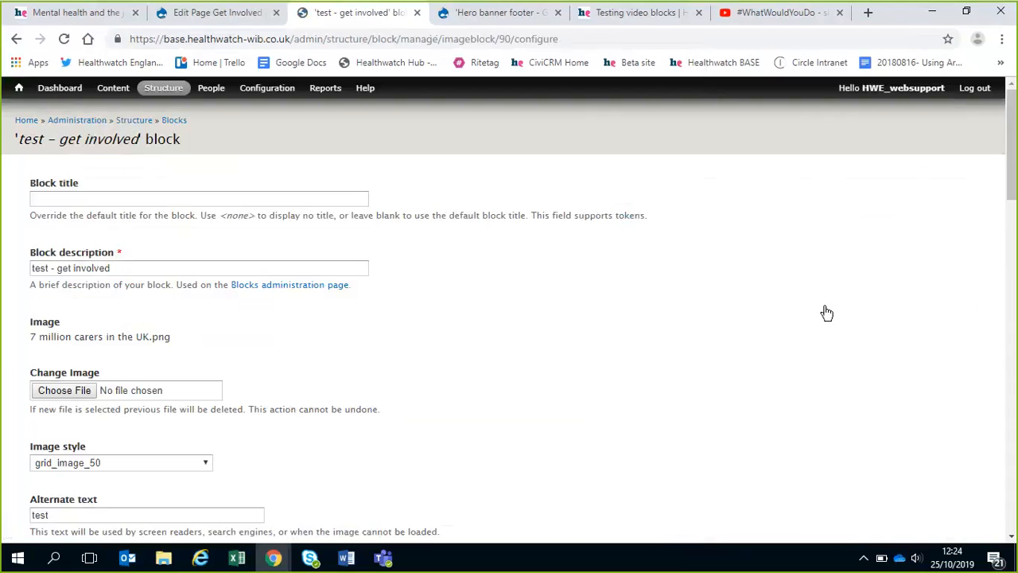
scroll(682, 306, "down", 20)
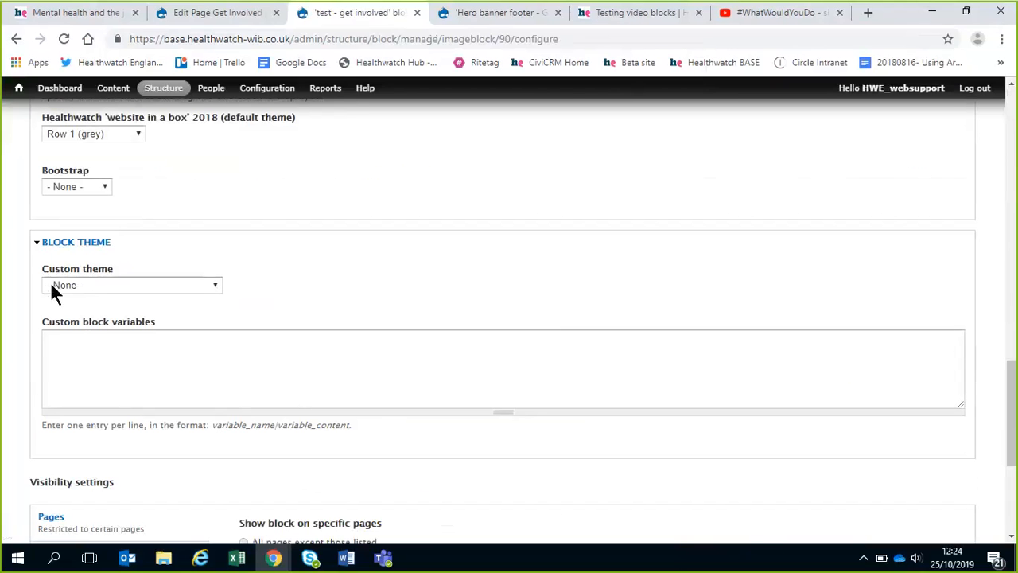
left_click(108, 288)
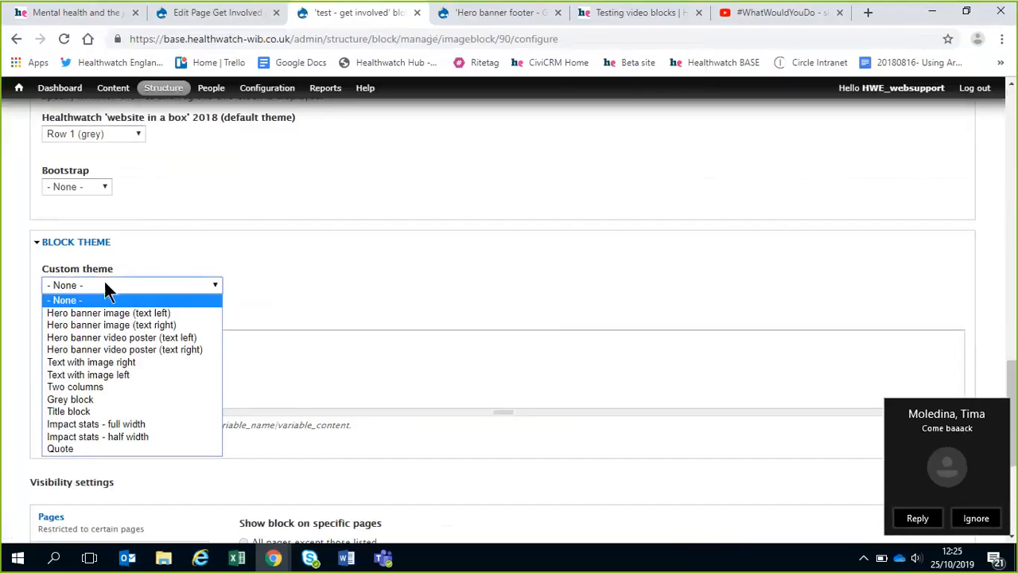
left_click(966, 521)
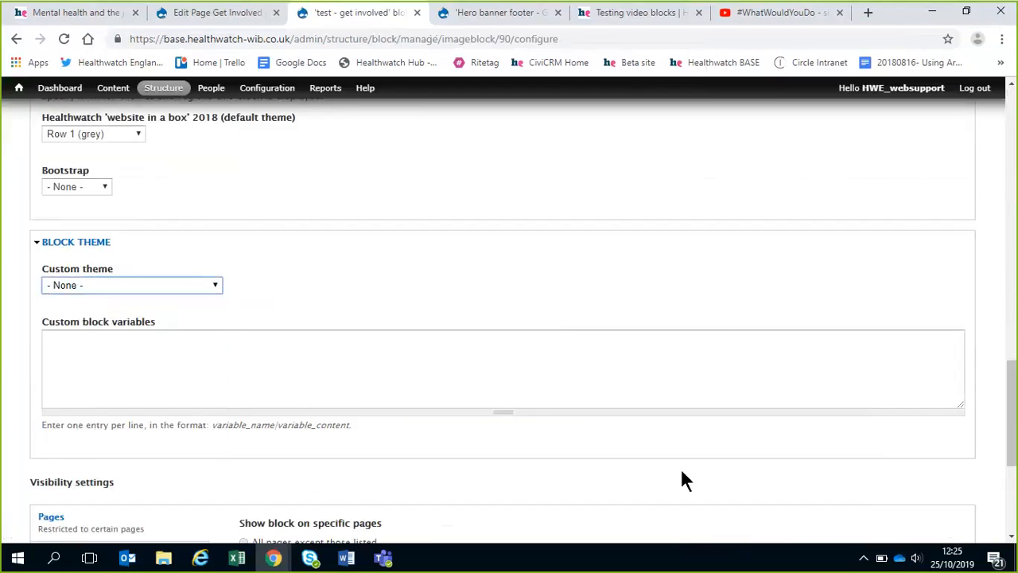
left_click(87, 288)
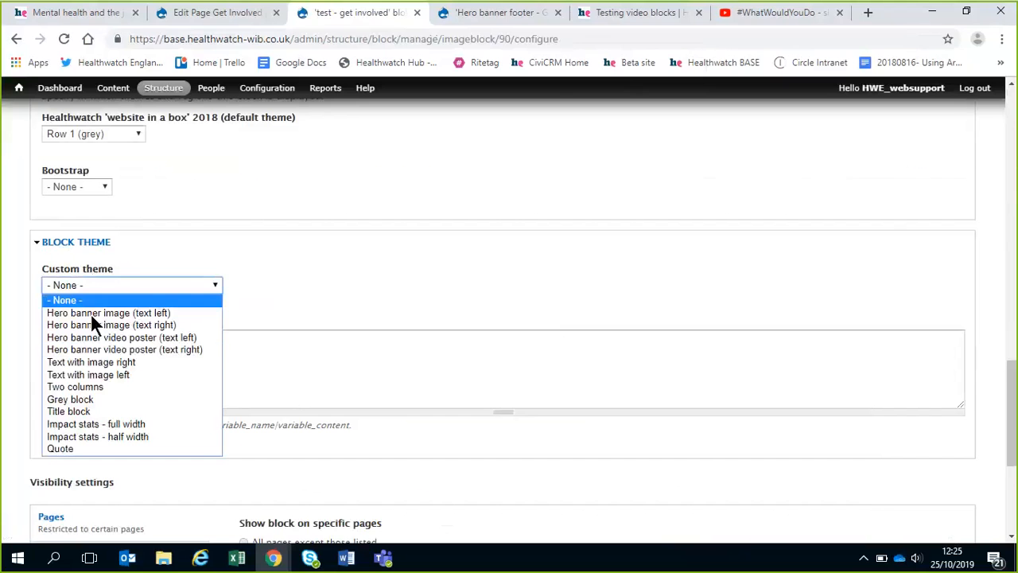
left_click(96, 364)
scroll(500, 314, "down", 4)
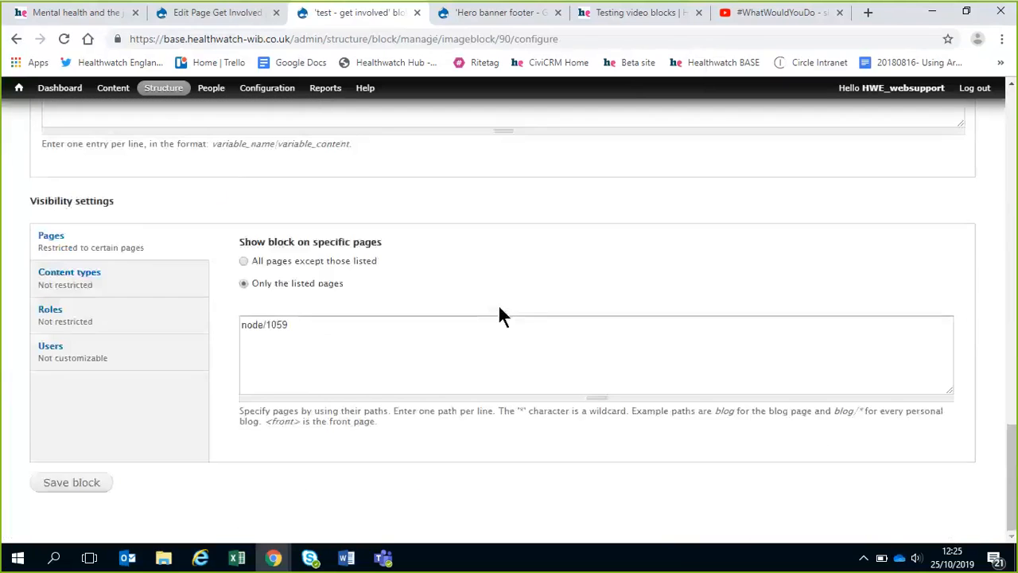
left_click(66, 483)
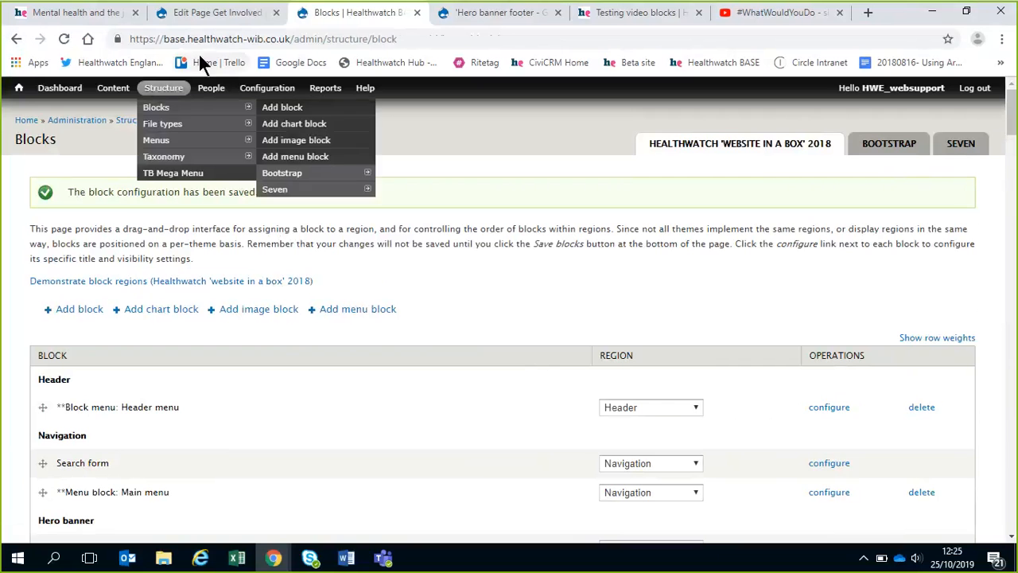
Step: Go to the site's homepage, open the Get involved page and view the new image block there
left_click(18, 89)
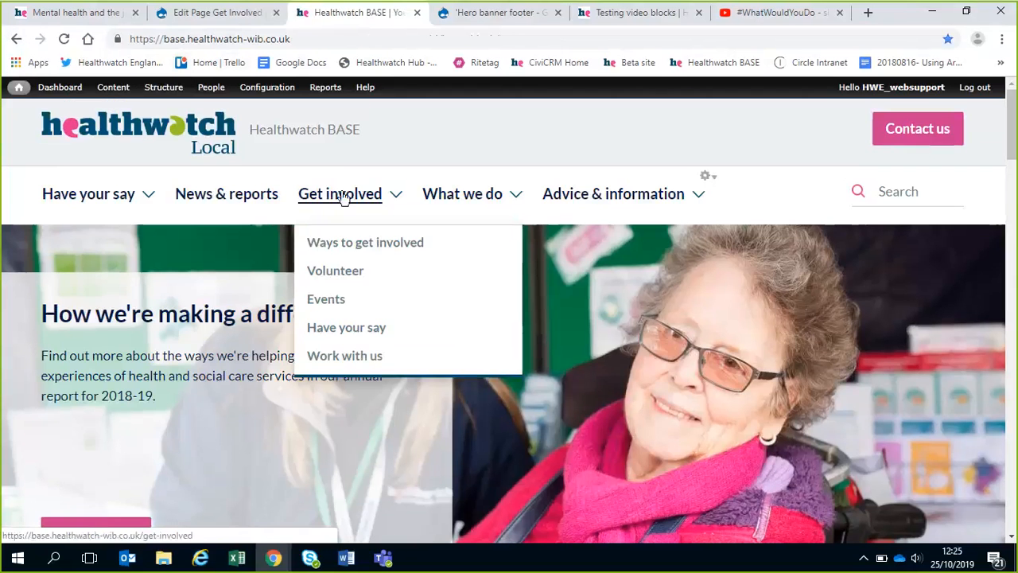
left_click(343, 197)
scroll(604, 366, "down", 15)
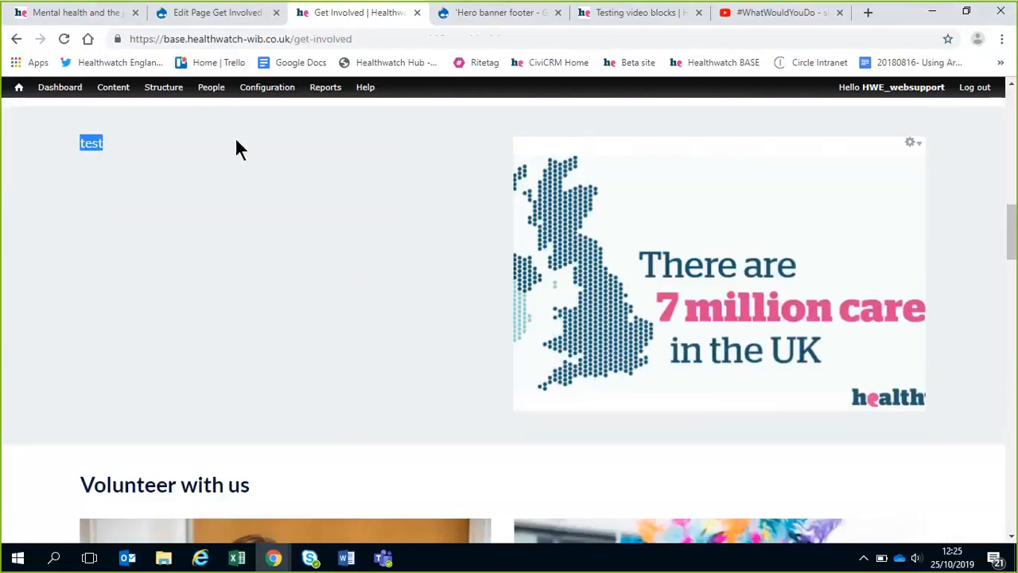
left_click(236, 141)
Step: Open the block's configuration from the Get Involved page and review its image, body, region, theme and visibility settings
left_click(903, 157)
scroll(561, 350, "down", 5)
scroll(561, 336, "down", 1)
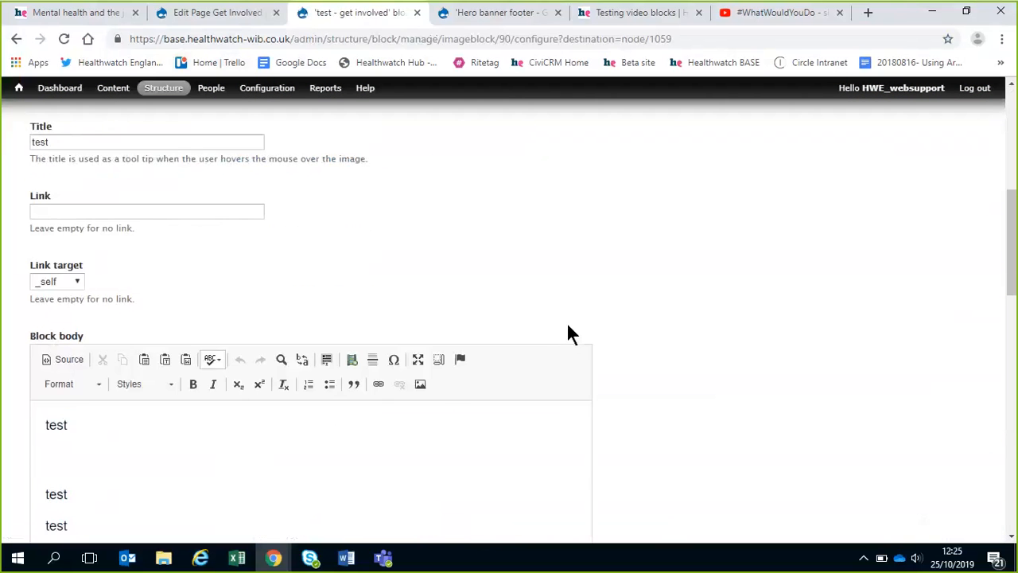
scroll(568, 334, "down", 6)
scroll(568, 326, "down", 2)
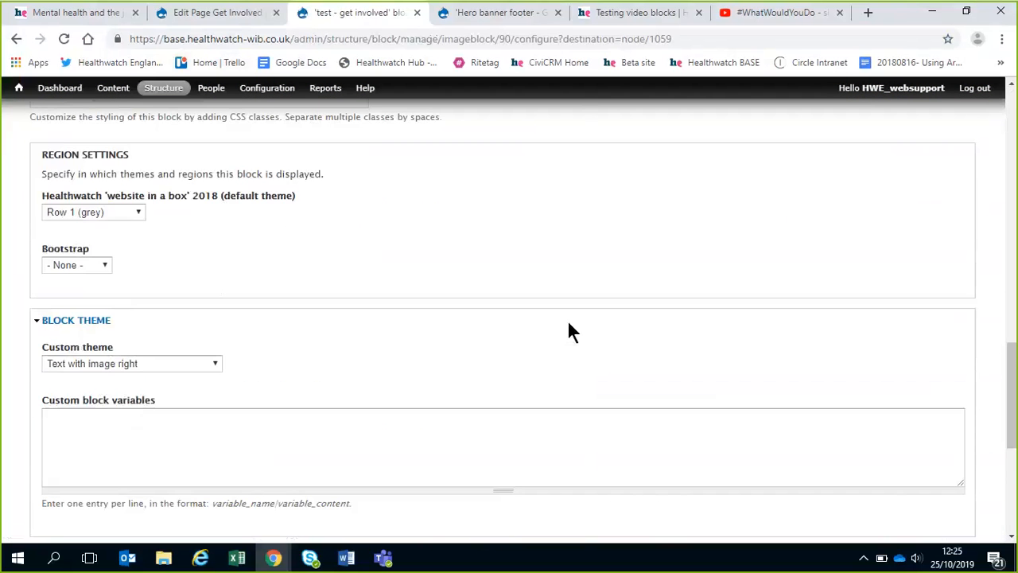
scroll(321, 255, "down", 2)
scroll(321, 255, "down", 1)
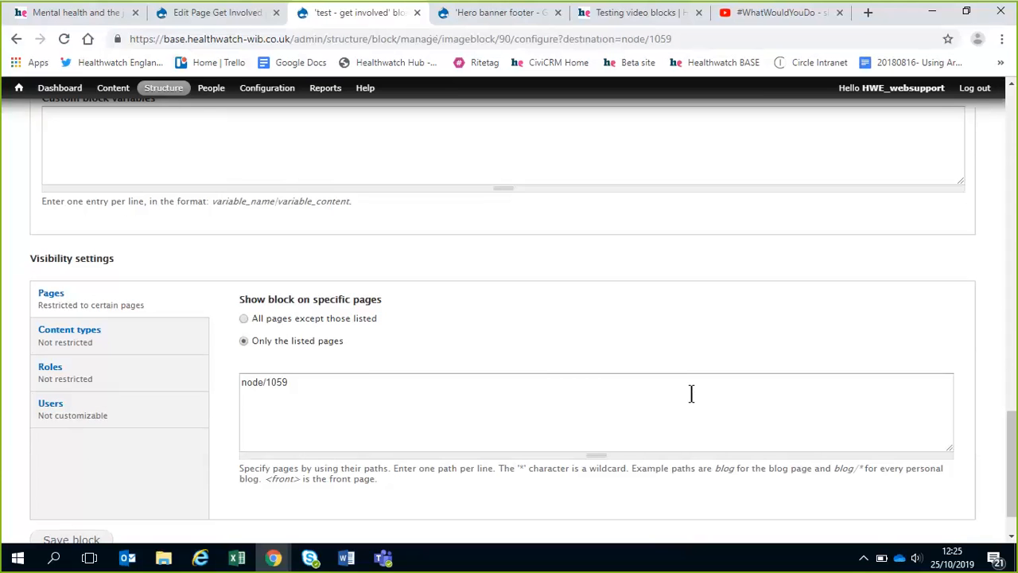
scroll(518, 389, "up", 3)
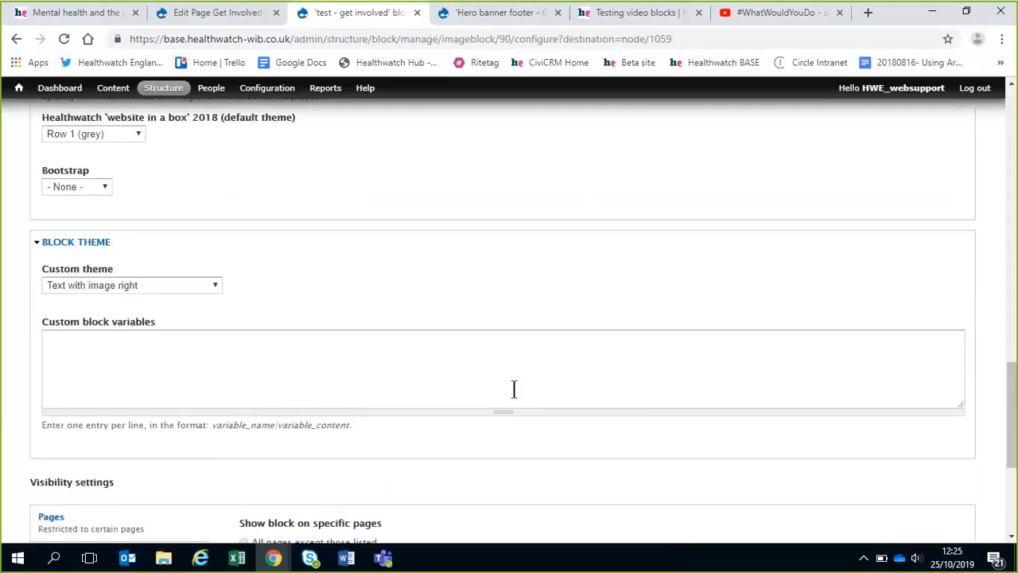
scroll(646, 398, "up", 3)
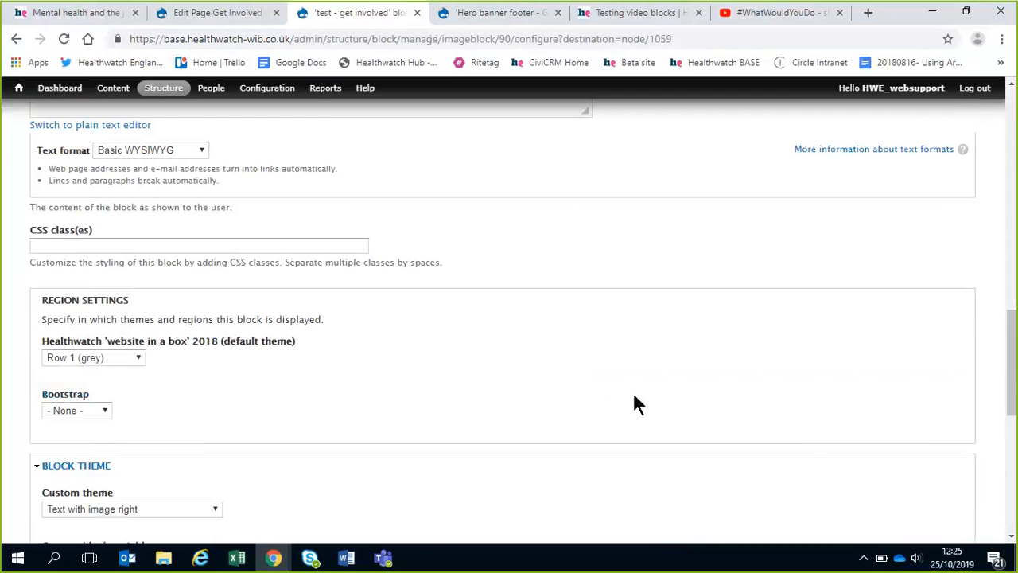
scroll(614, 359, "up", 4)
scroll(628, 361, "up", 5)
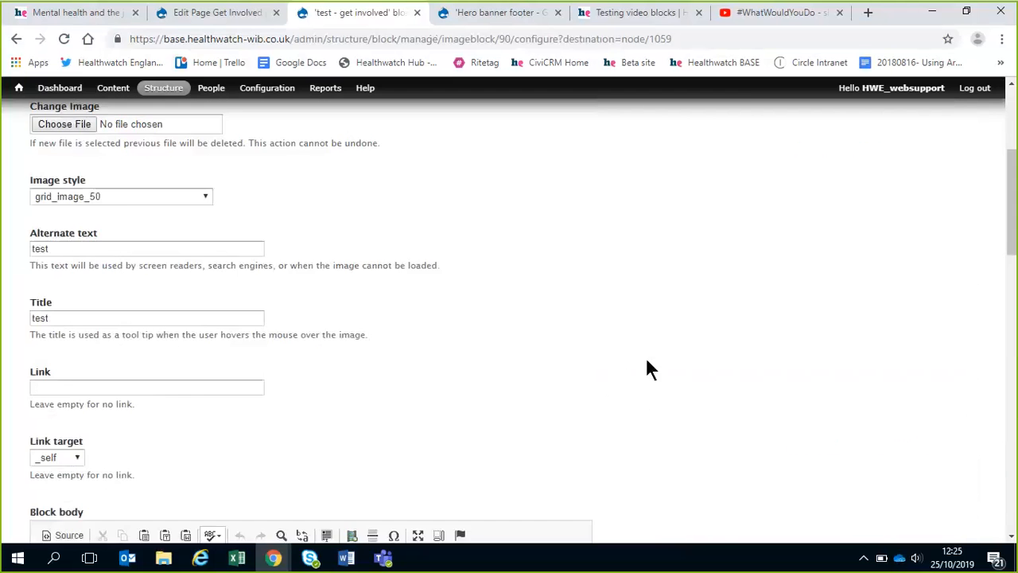
Step: Leave the block configuration and load network.healthwatch.co.uk in place of the Edit Page Get Involved page
scroll(646, 363, "up", 4)
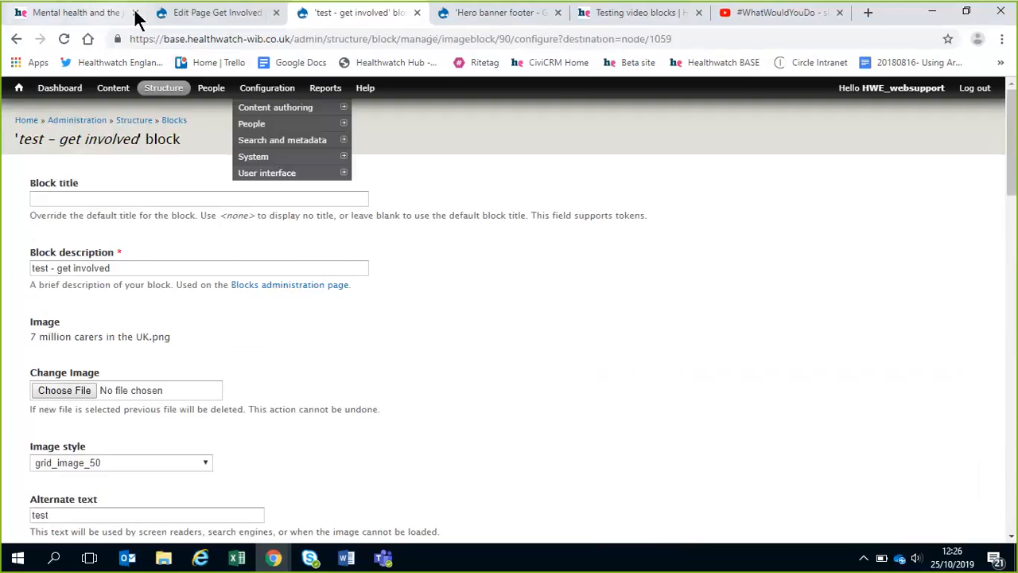
left_click(171, 14)
left_click_drag(164, 39, 182, 39)
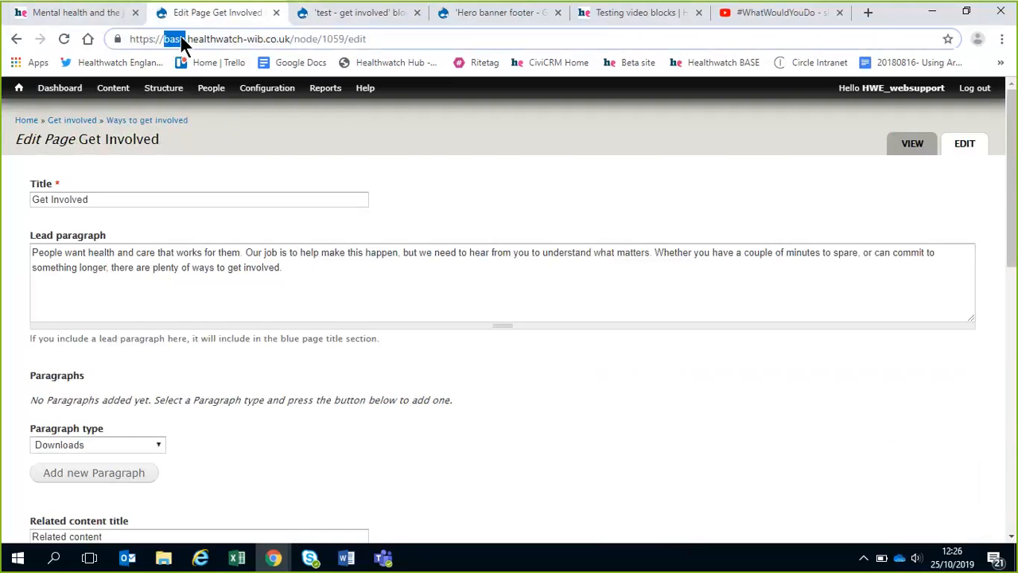
left_click(205, 13)
type("net")
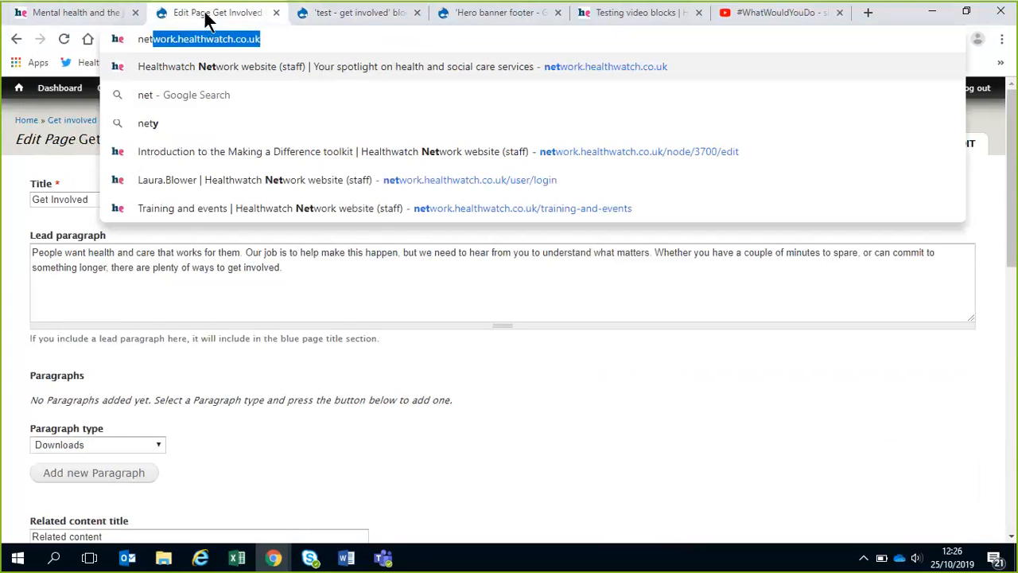
key("Return")
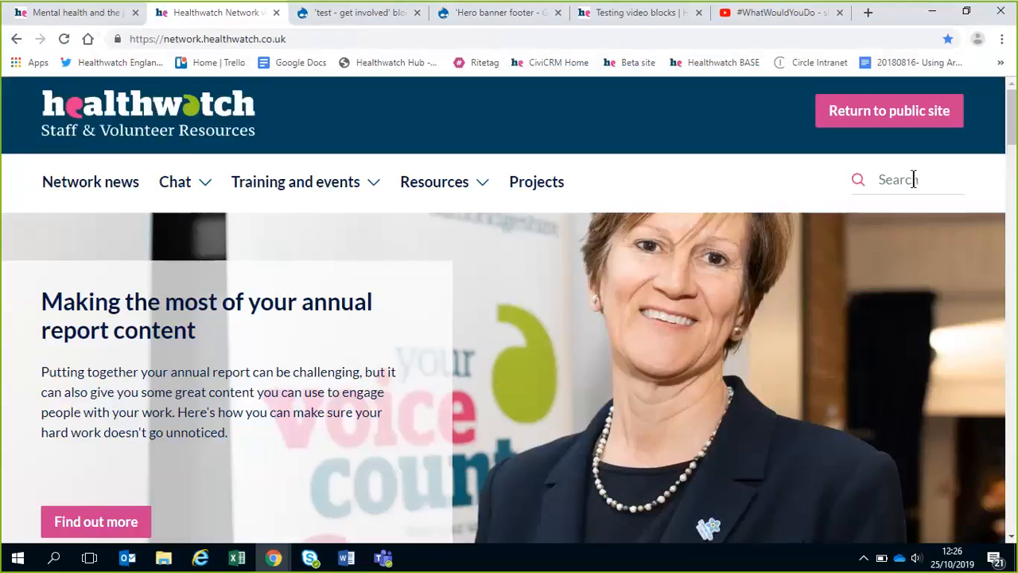
Step: Search the network site for "website full guidance" and open the article "Using the new Healthwatch website - full guidance"
left_click(910, 182)
type("website full guidance")
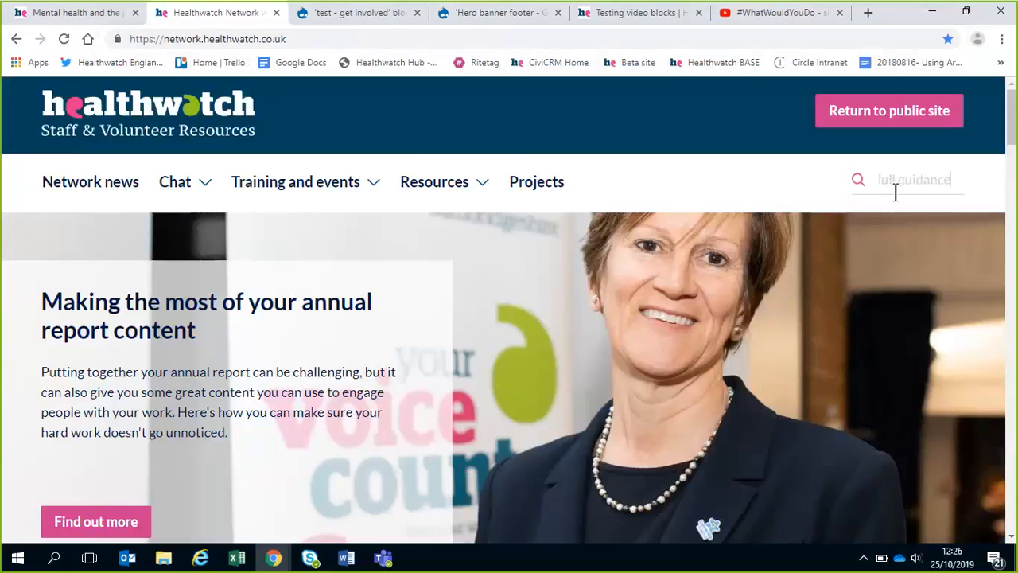
key("Return")
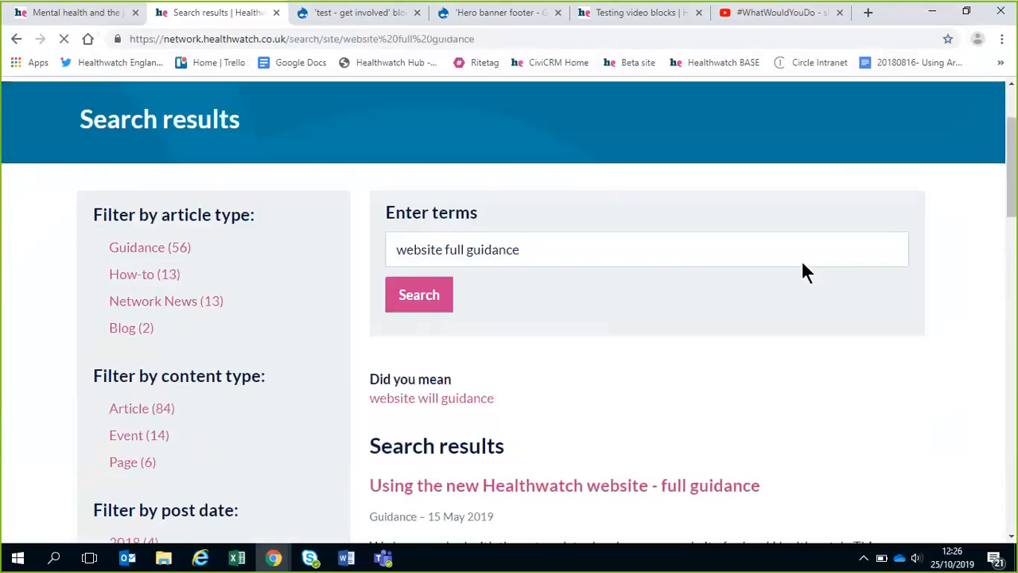
scroll(801, 260, "down", 3)
left_click(596, 322)
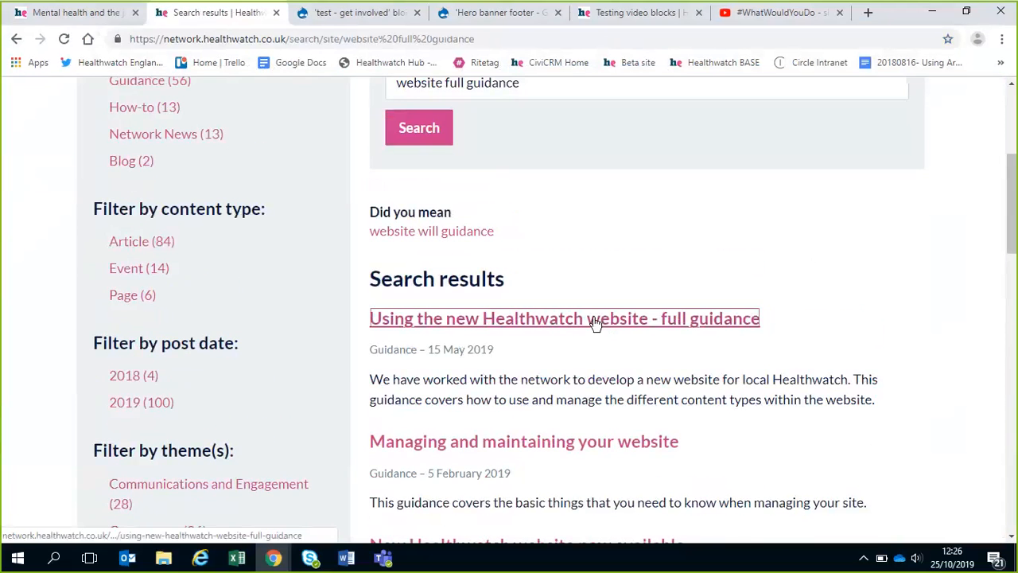
Step: Review the guidance article's list of covered topics, its advanced website features section and the PDF download
scroll(744, 298, "down", 10)
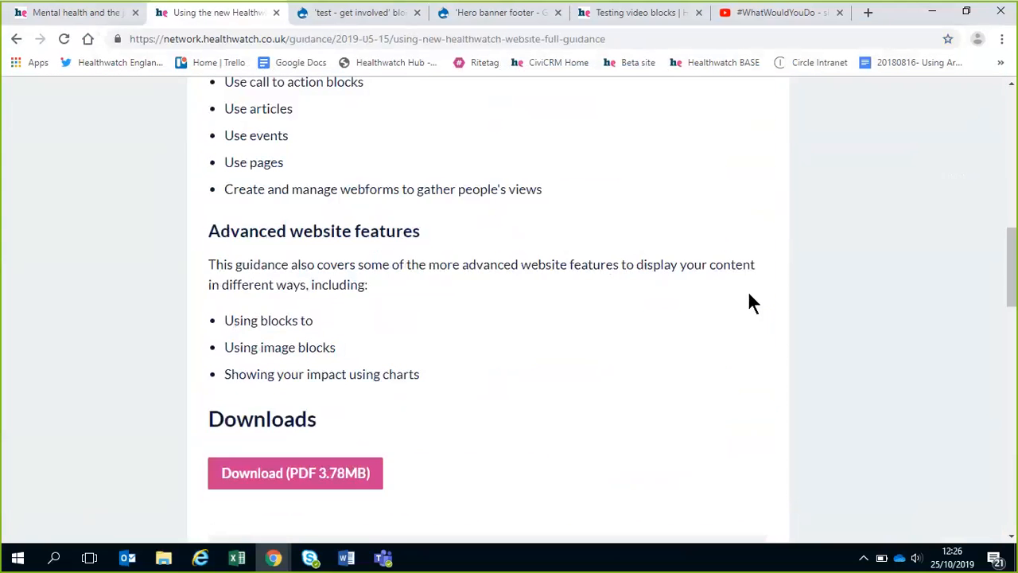
scroll(744, 296, "down", 1)
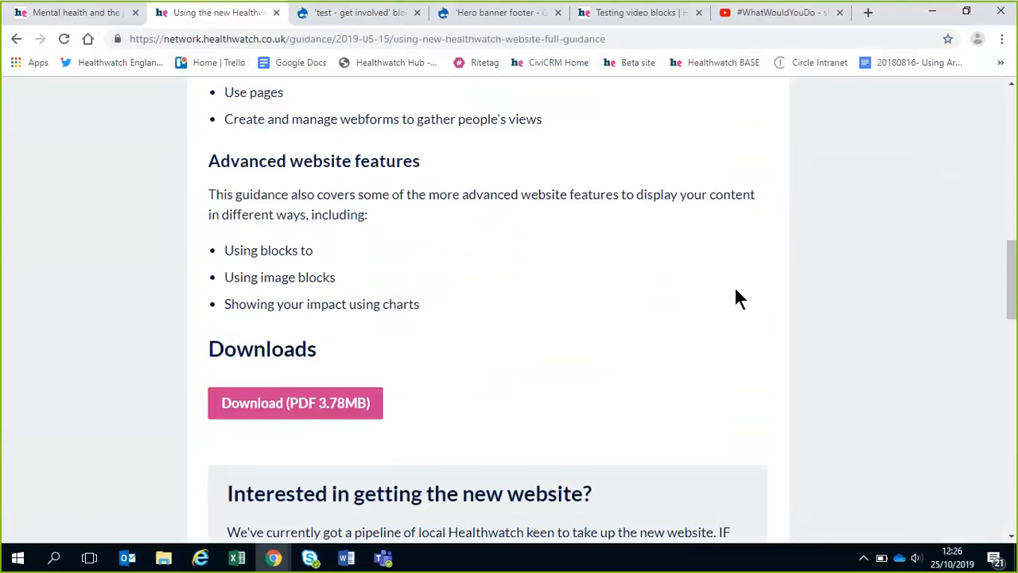
scroll(735, 298, "down", 1)
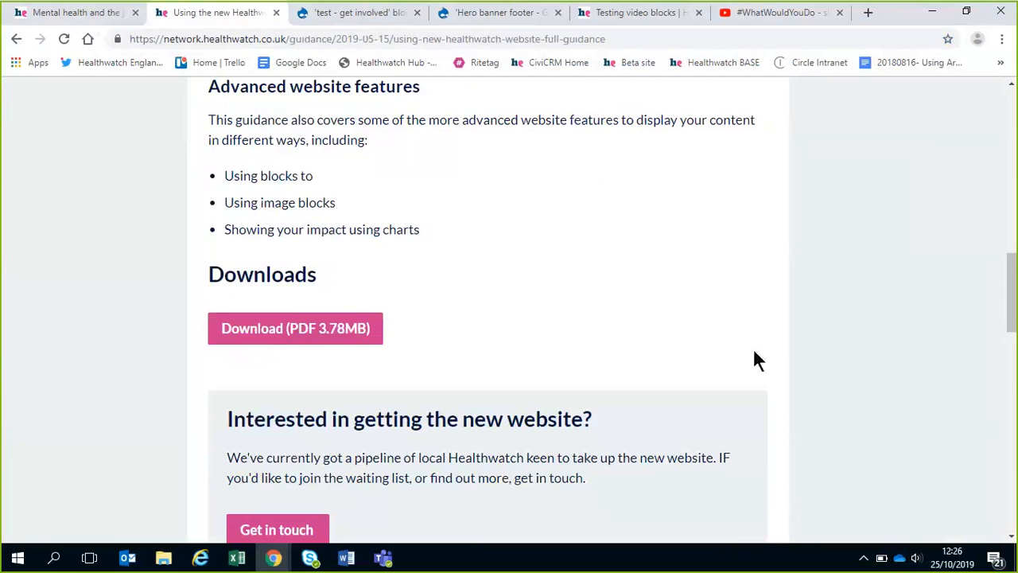
scroll(753, 347, "up", 3)
scroll(748, 350, "up", 3)
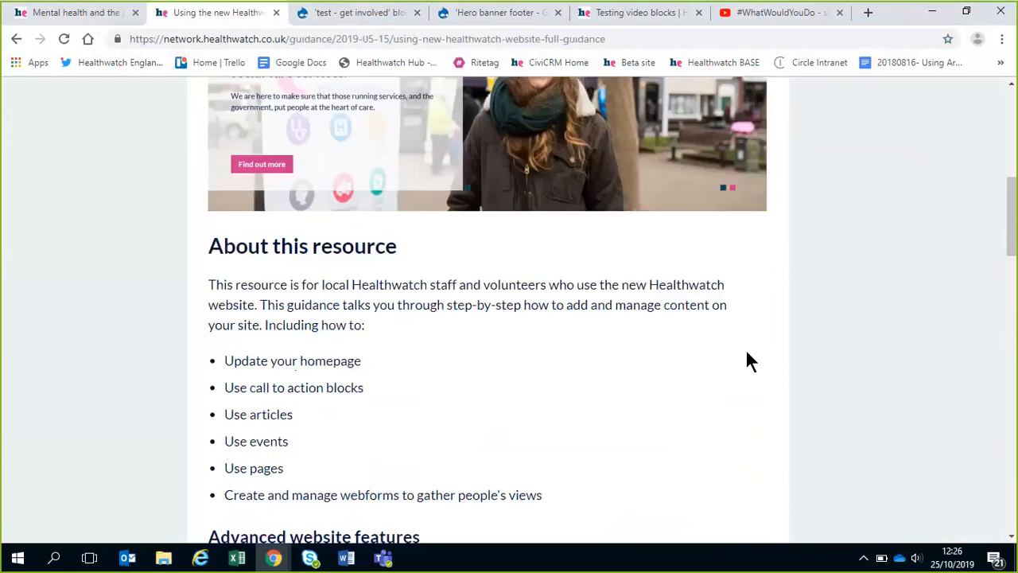
scroll(746, 352, "up", 3)
scroll(741, 346, "up", 1)
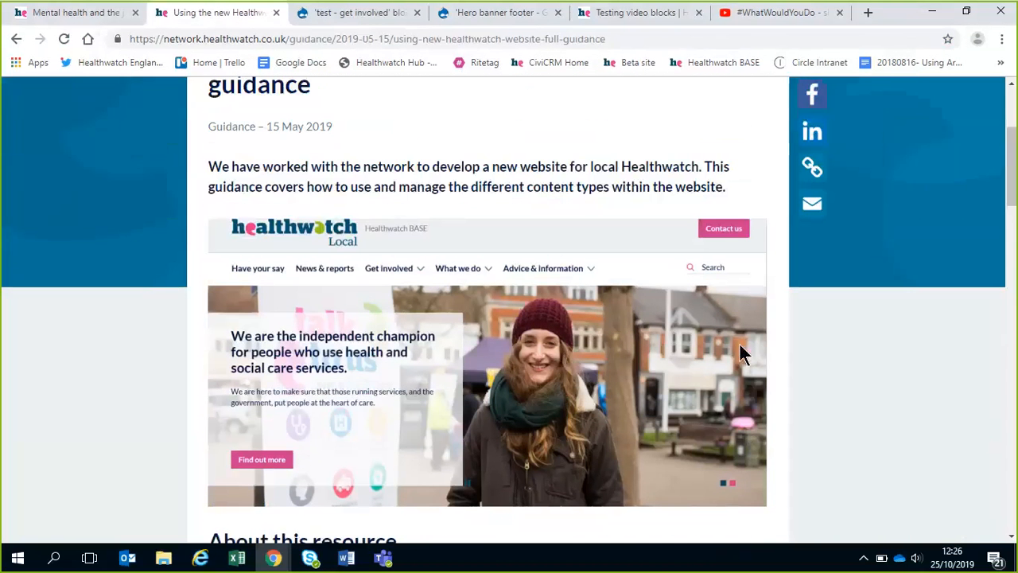